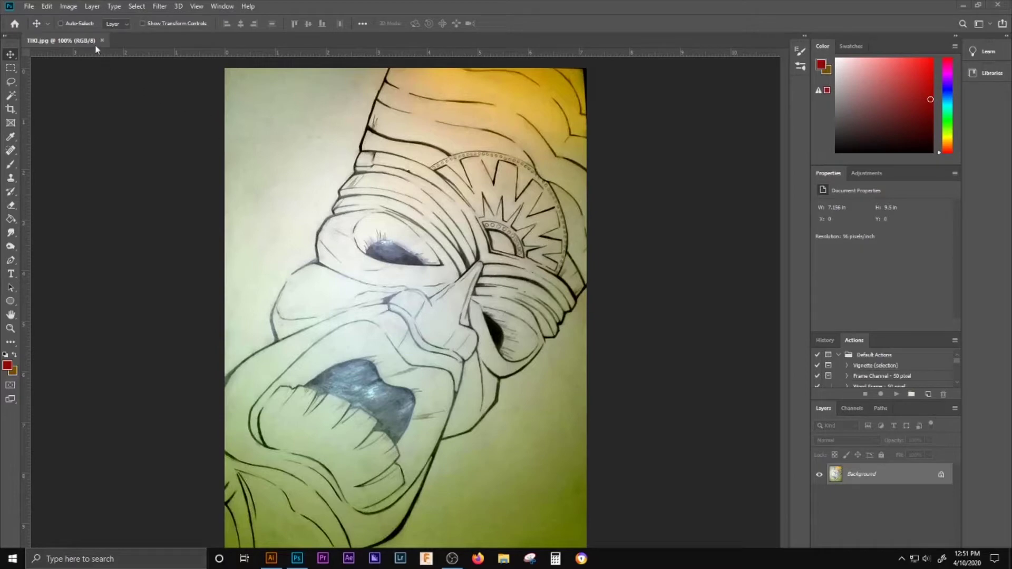
Step: Convert the tiki mask image to Grayscale mode and discard its color information
left_click(71, 7)
mouse_move(75, 19)
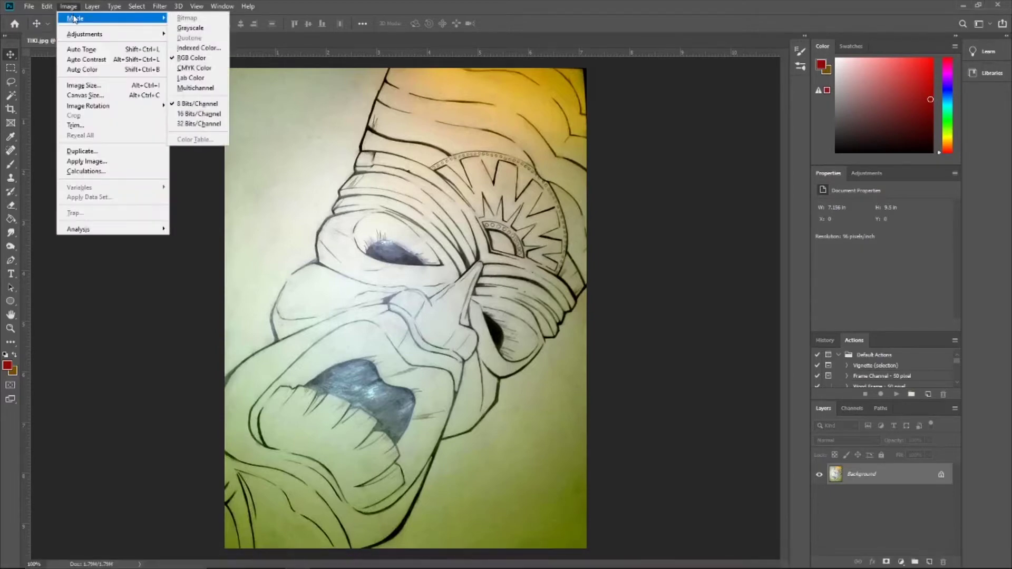
left_click(198, 28)
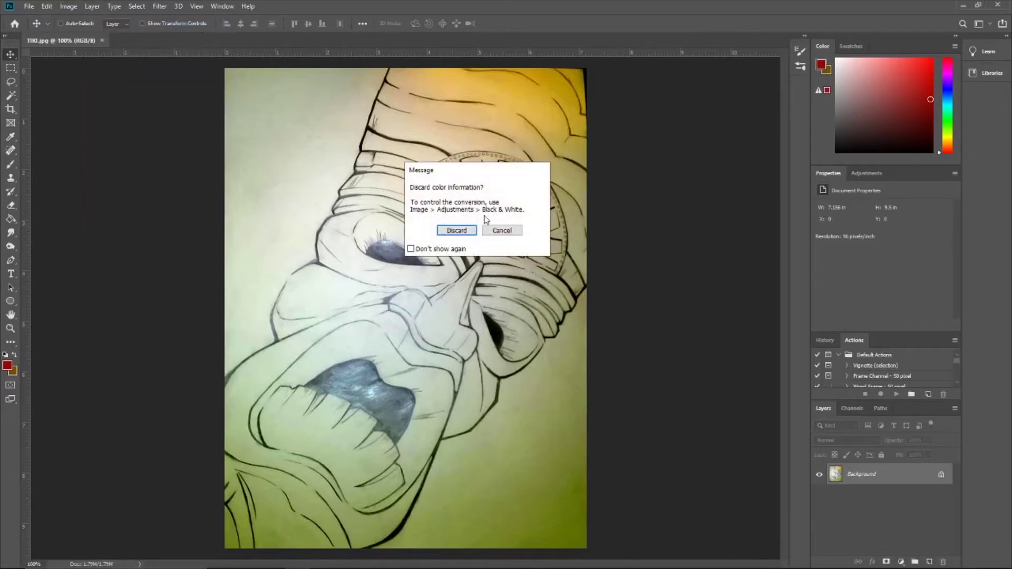
left_click(464, 232)
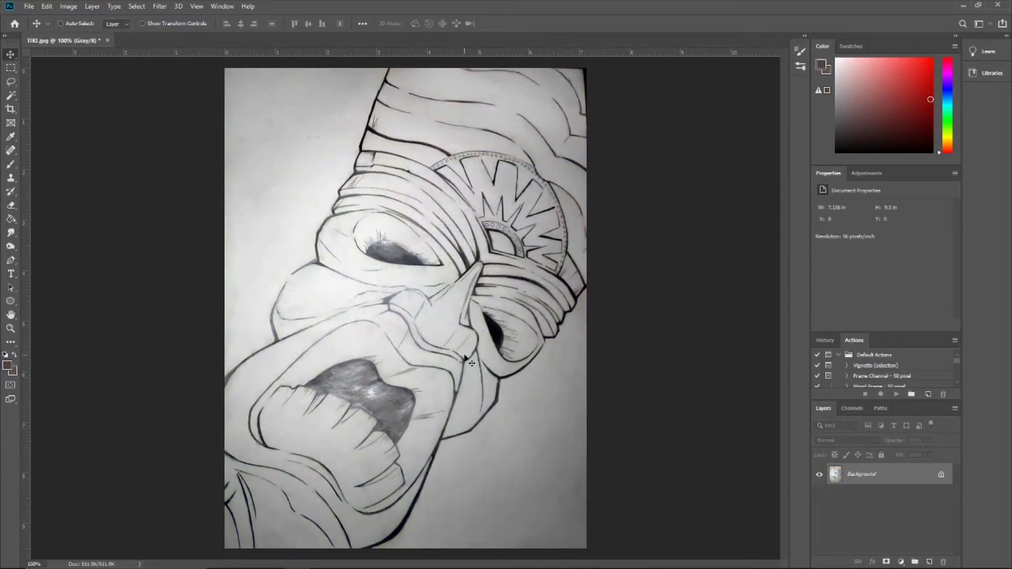
Step: Apply a Levels adjustment to the grayscale image with input levels 40, 0.97 and 234
left_click(70, 6)
mouse_move(84, 34)
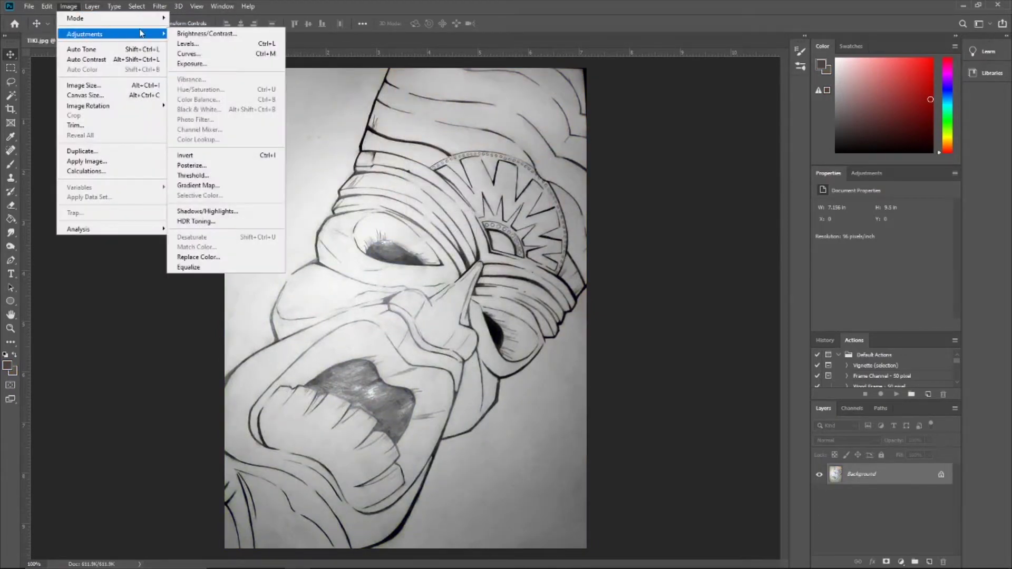
left_click(188, 44)
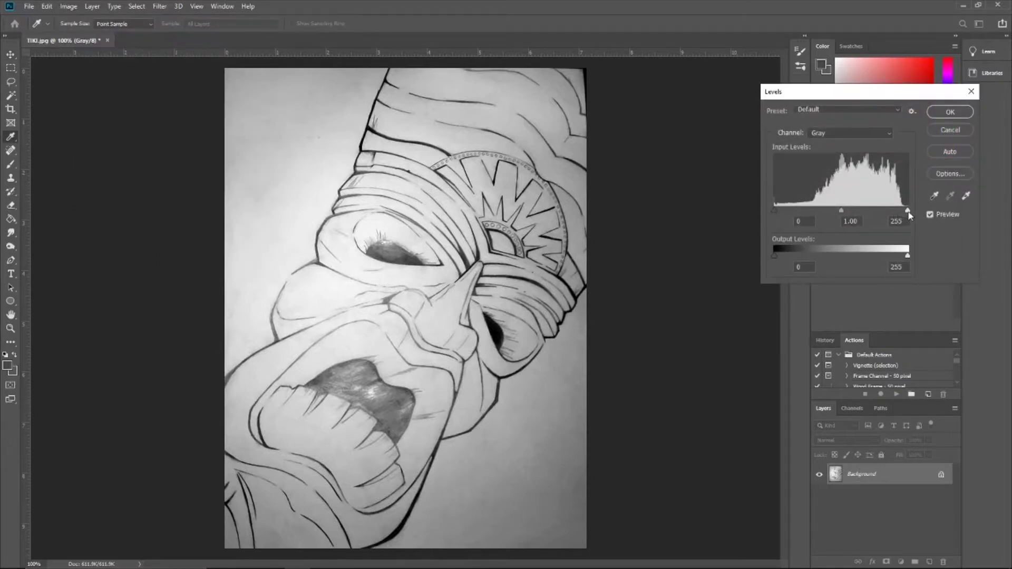
mouse_move(908, 211)
left_mouse_down()
mouse_move(861, 211)
mouse_move(912, 202)
left_mouse_up()
mouse_move(774, 208)
left_mouse_down()
mouse_move(805, 209)
mouse_move(750, 211)
mouse_move(759, 210)
left_mouse_up()
left_click_drag(843, 211, 843, 211)
left_click_drag(908, 212, 898, 213)
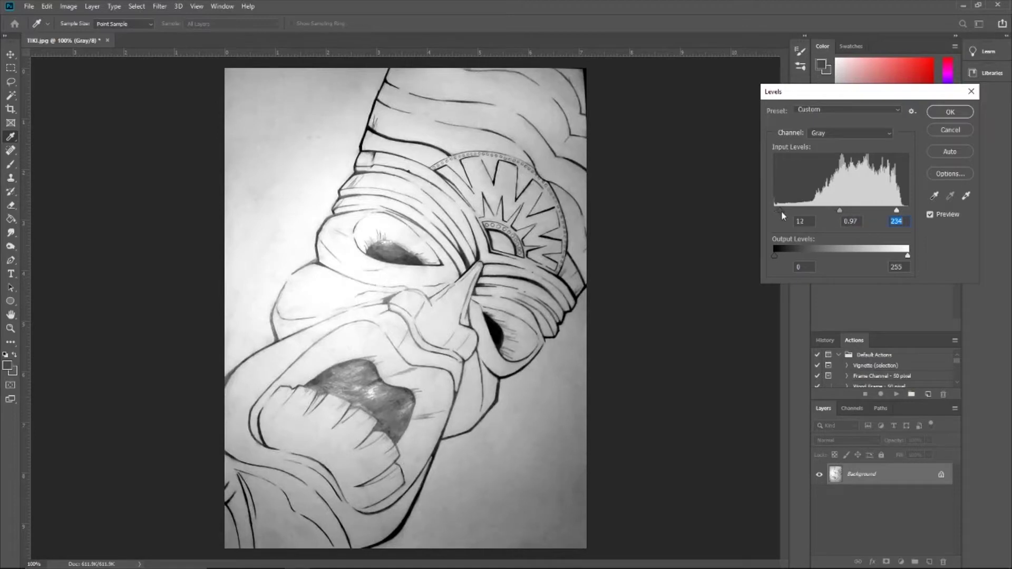
left_click_drag(782, 211, 796, 212)
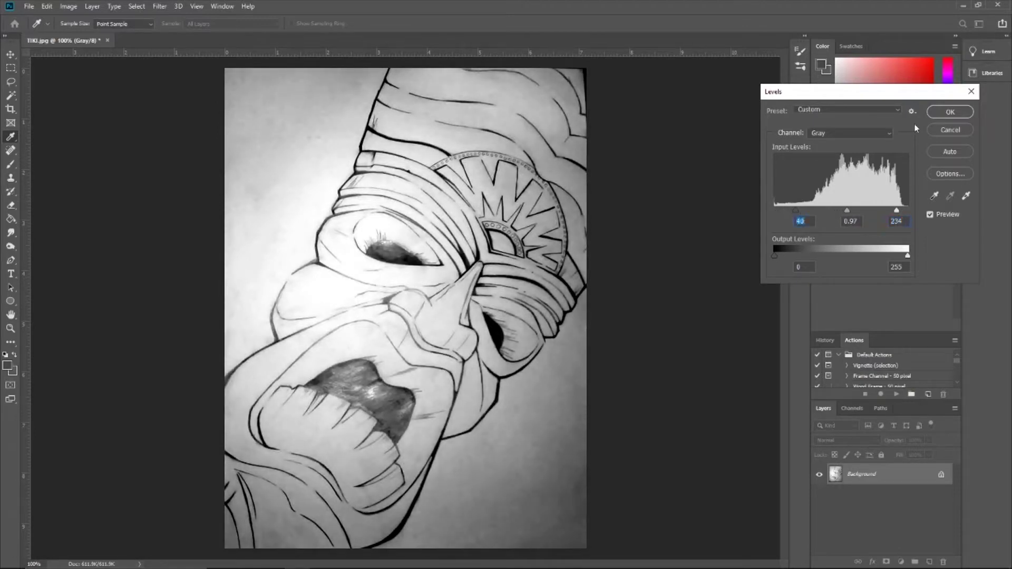
left_click(952, 111)
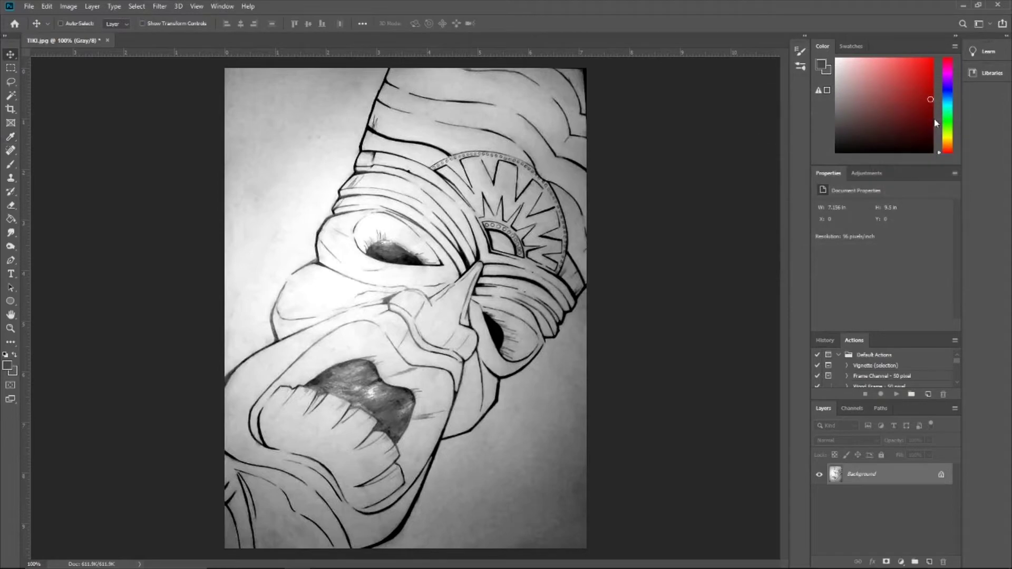
left_click(30, 6)
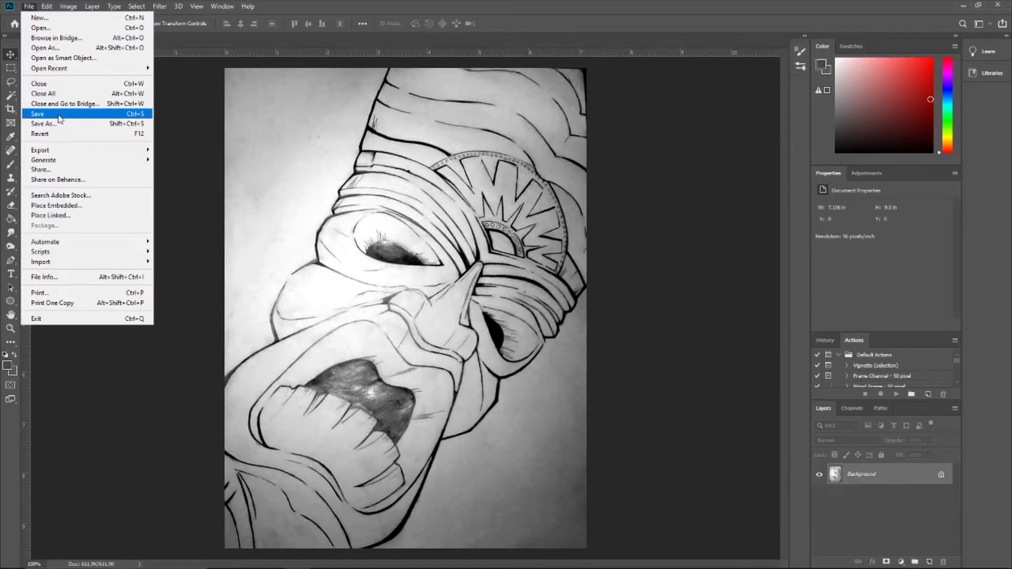
left_click(605, 158)
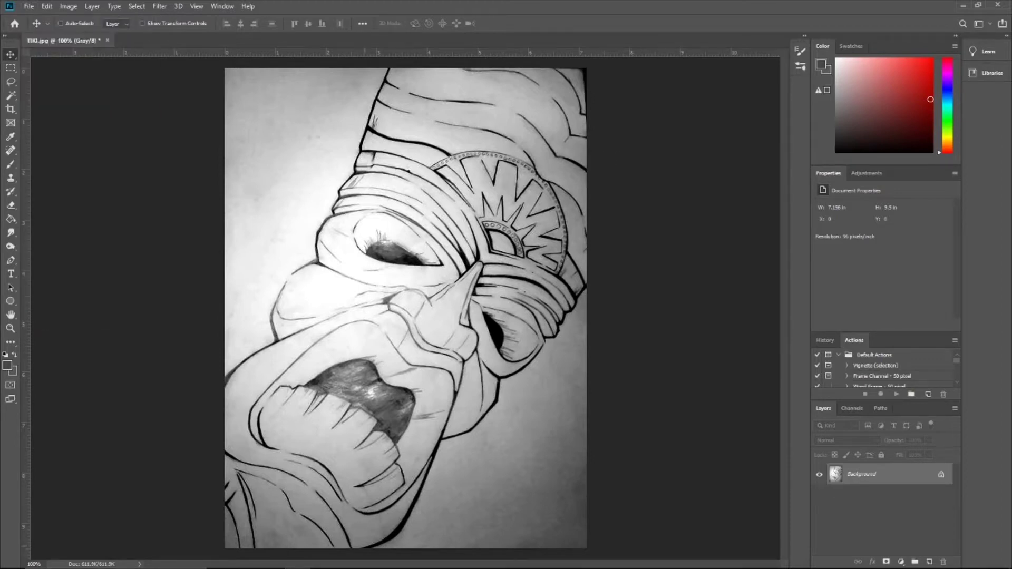
Step: Switch to Illustrator and open TIKI-GRAYSCALE.jpg from the Artwork folder
left_click(272, 559)
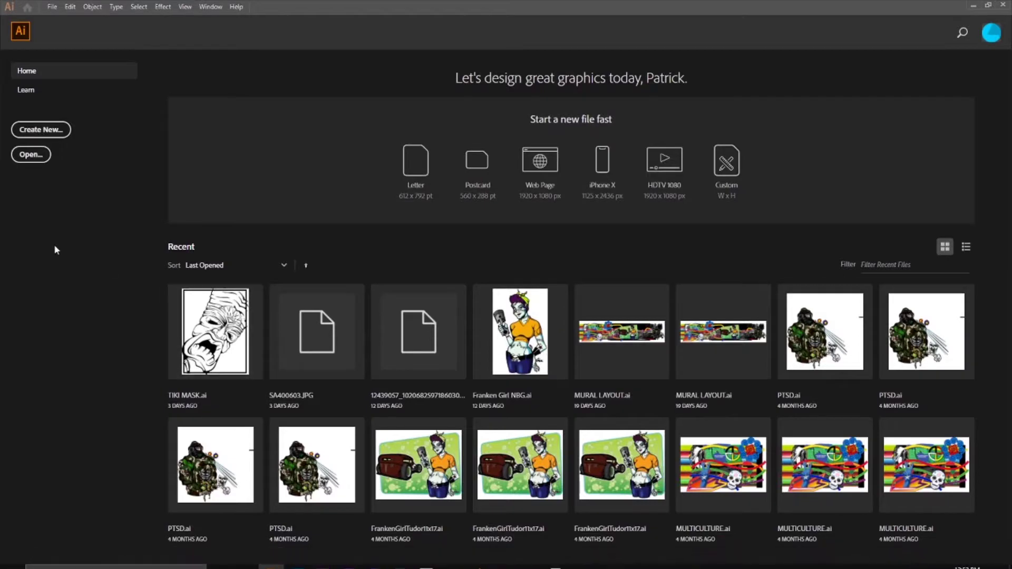
left_click(32, 155)
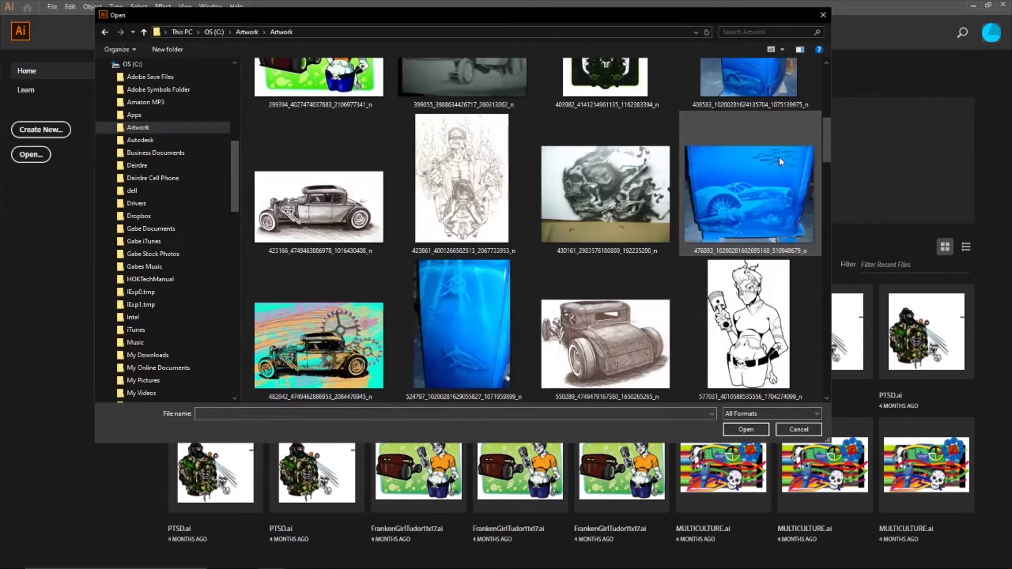
scroll(779, 157, "down", 10)
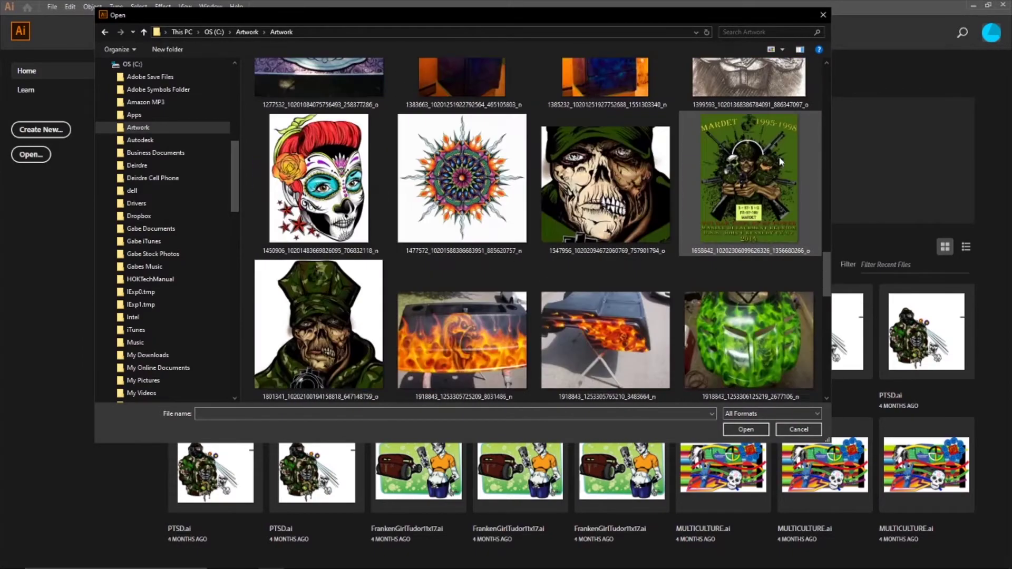
scroll(779, 157, "down", 10)
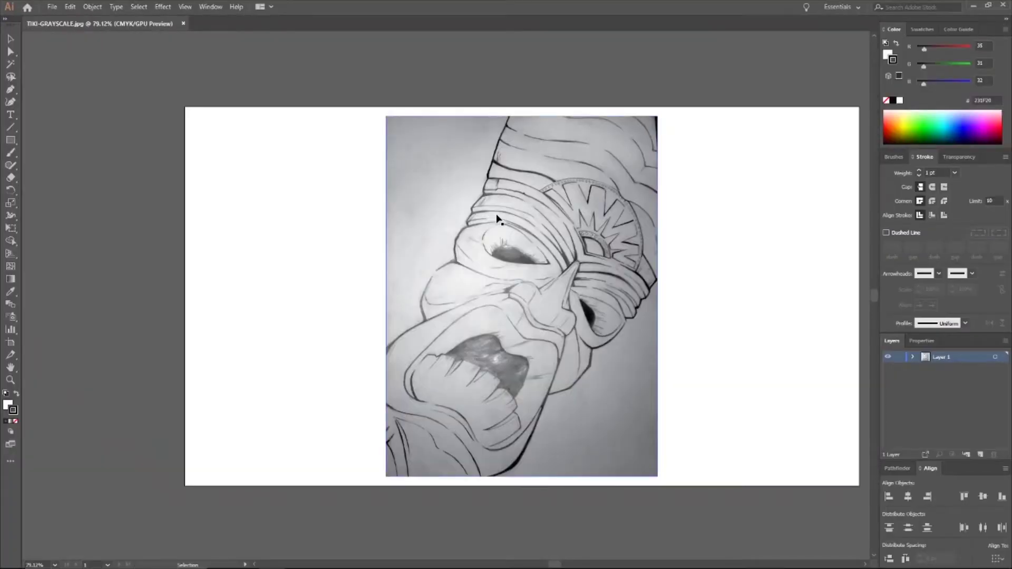
Step: Lock Layer 1, which holds the tiki sketch image
left_click(477, 264)
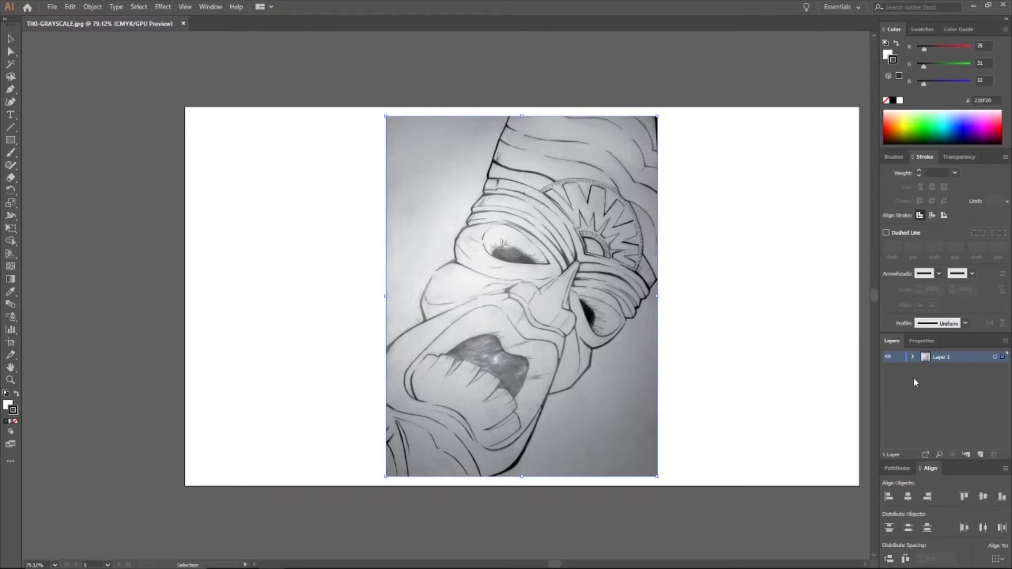
left_click(900, 358)
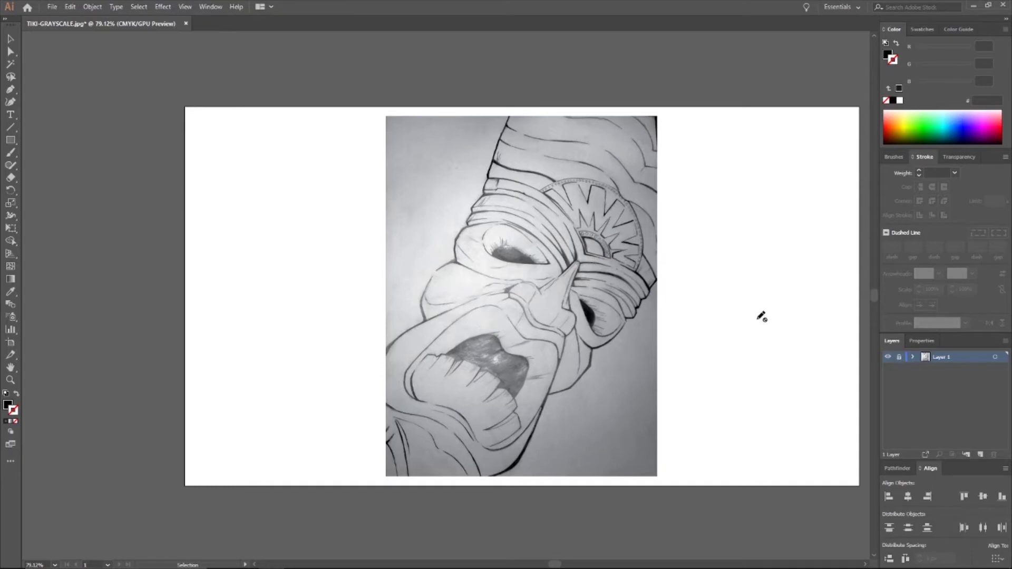
scroll(513, 248, "up", 1)
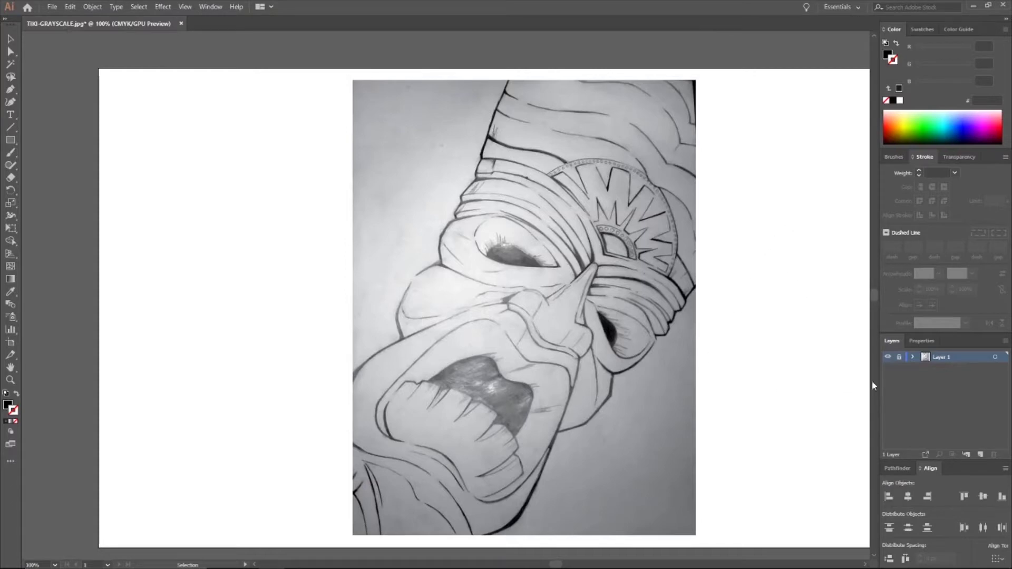
left_click(899, 357)
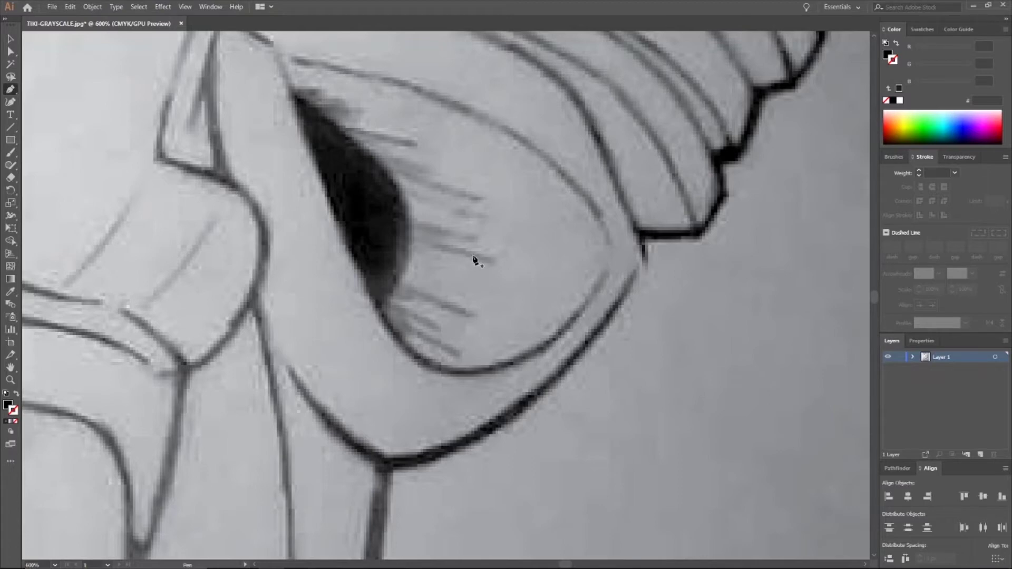
Step: Create a new layer named INKING above the locked sketch layer
scroll(413, 185, "up", 1)
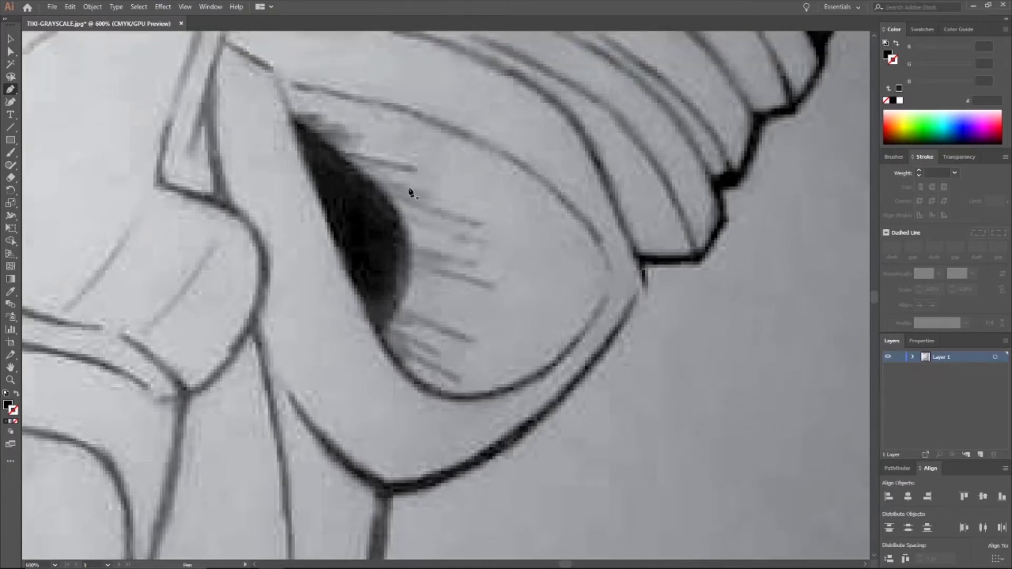
left_click(10, 42)
left_click(1006, 341)
left_click(918, 67)
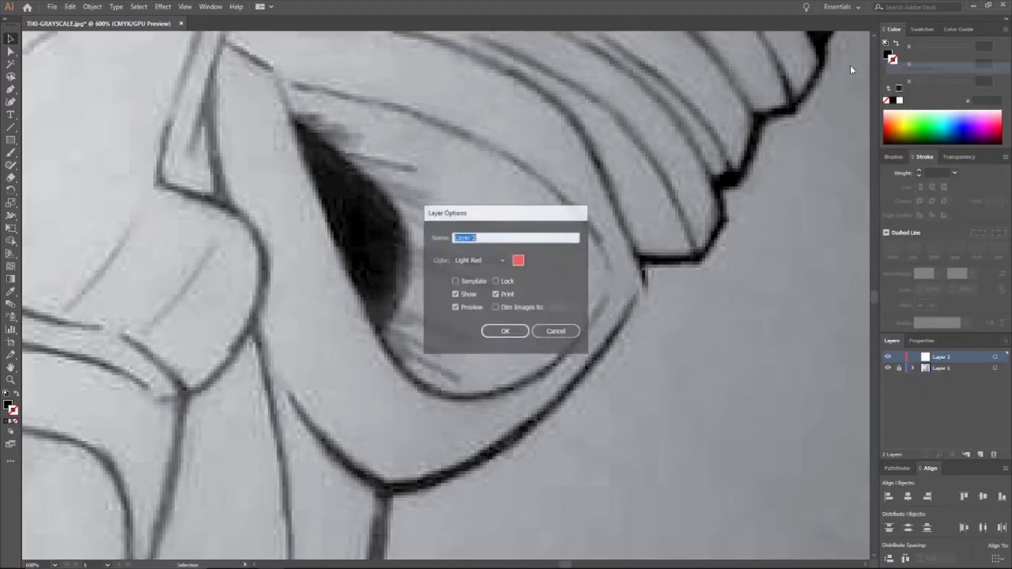
type("INKING")
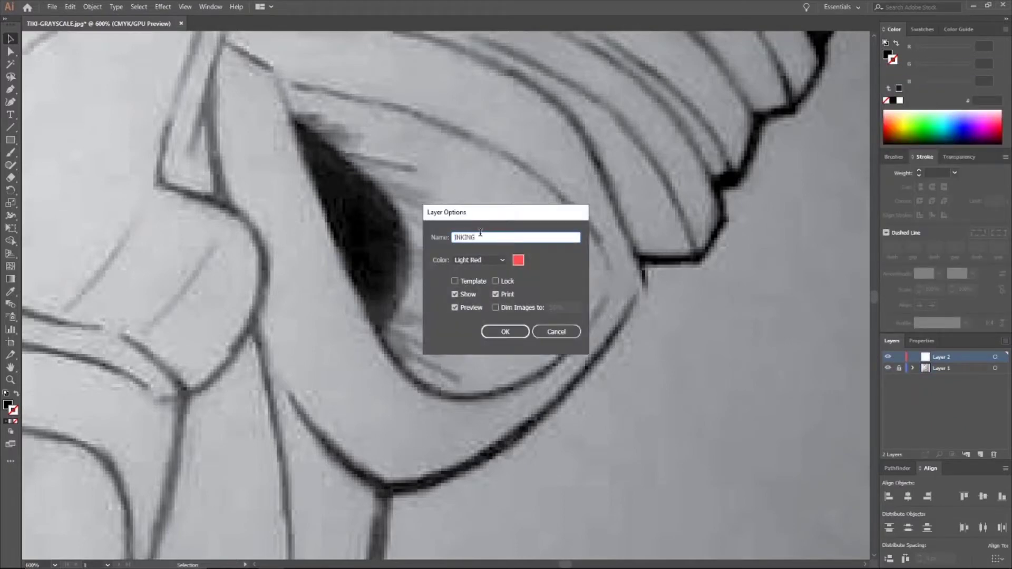
left_click(491, 333)
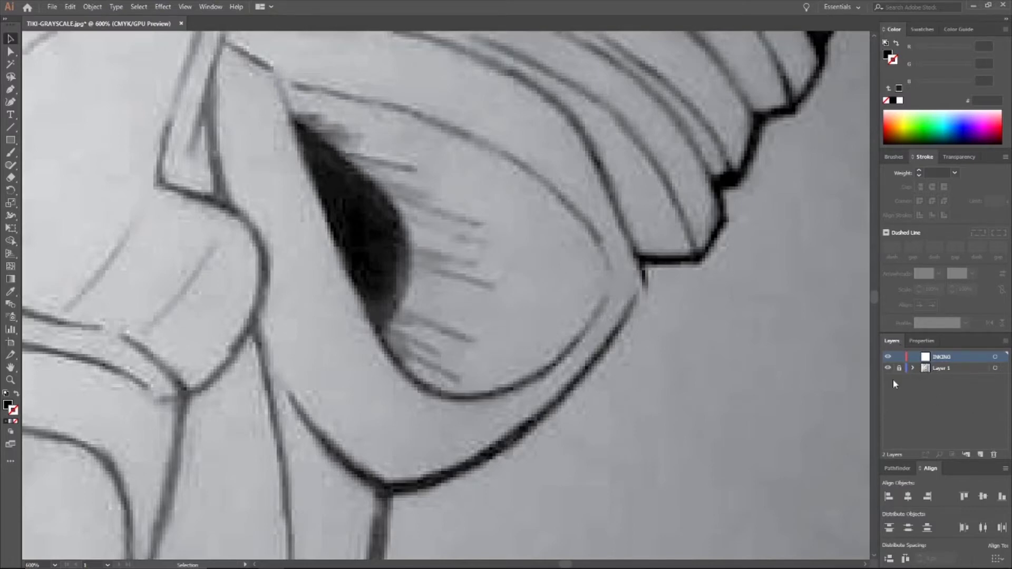
Step: Activate the Pen tool and swap the colors to no fill with a black stroke
left_click(9, 90)
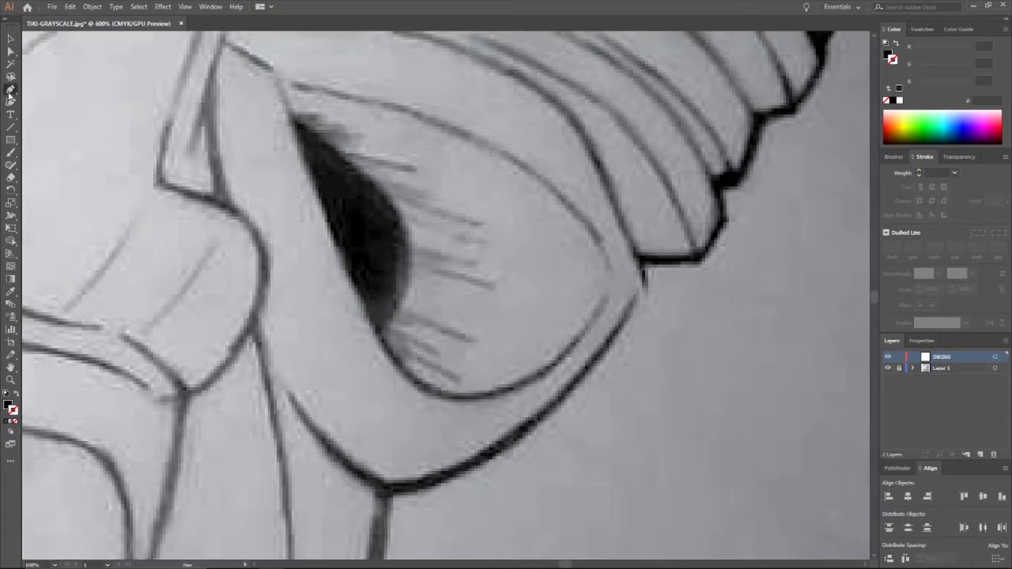
left_click(8, 407)
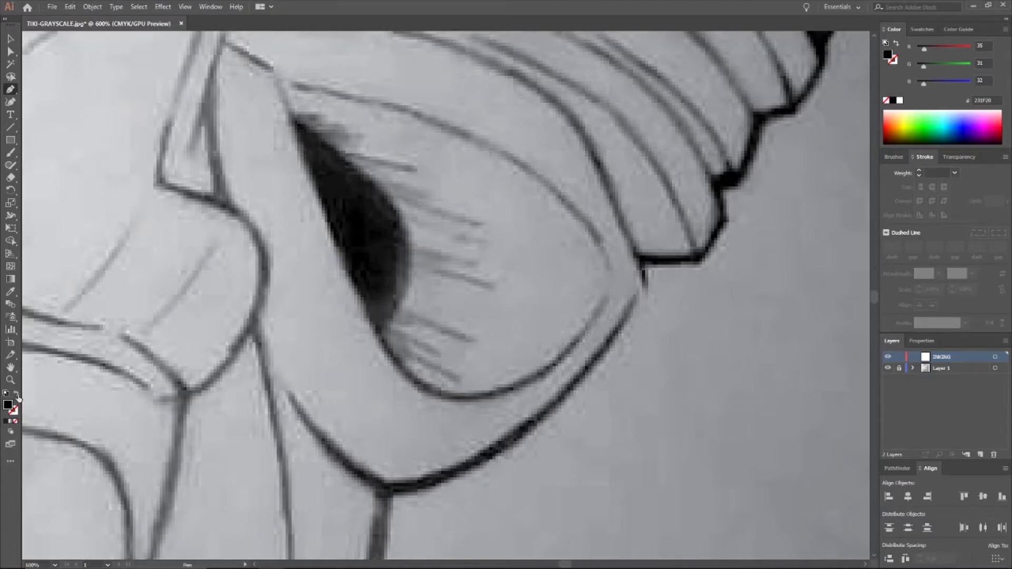
left_click(18, 396)
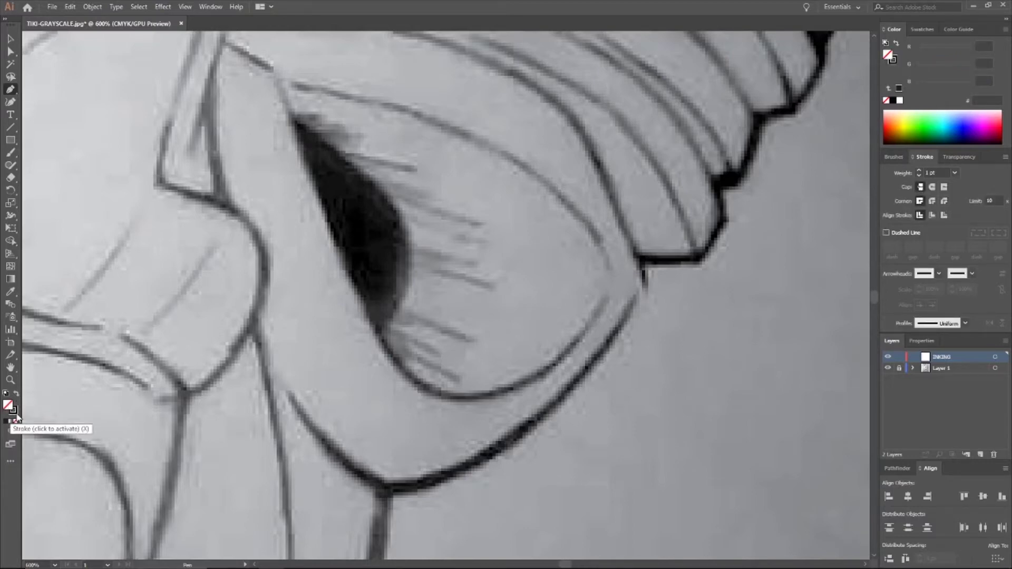
left_click(16, 415)
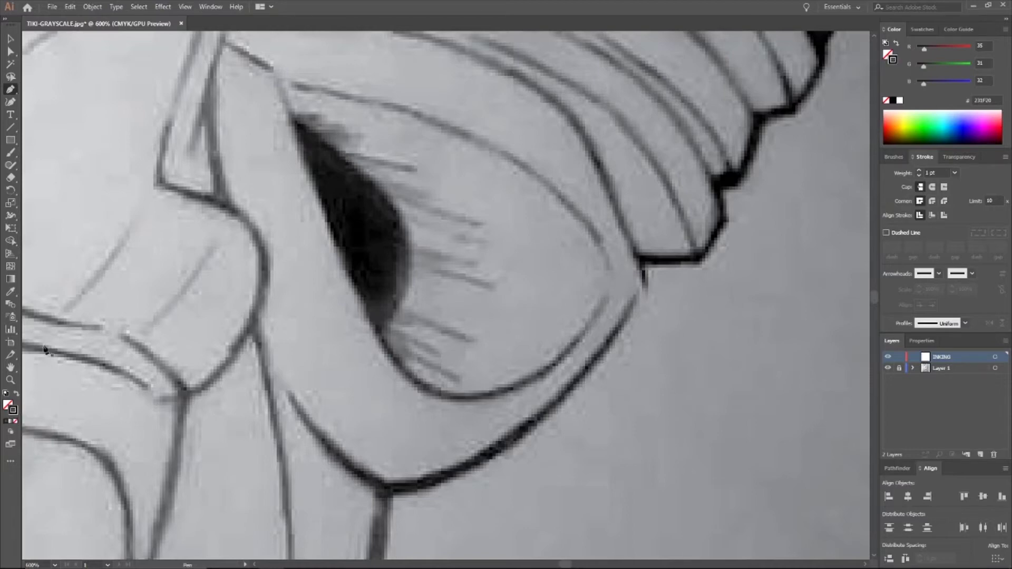
Step: Trace the lower outline of the small eye with a curved Pen path, making a corner at the vertical line below and ending at the outline's inner tip
left_click(644, 286)
left_click_drag(383, 488, 234, 490)
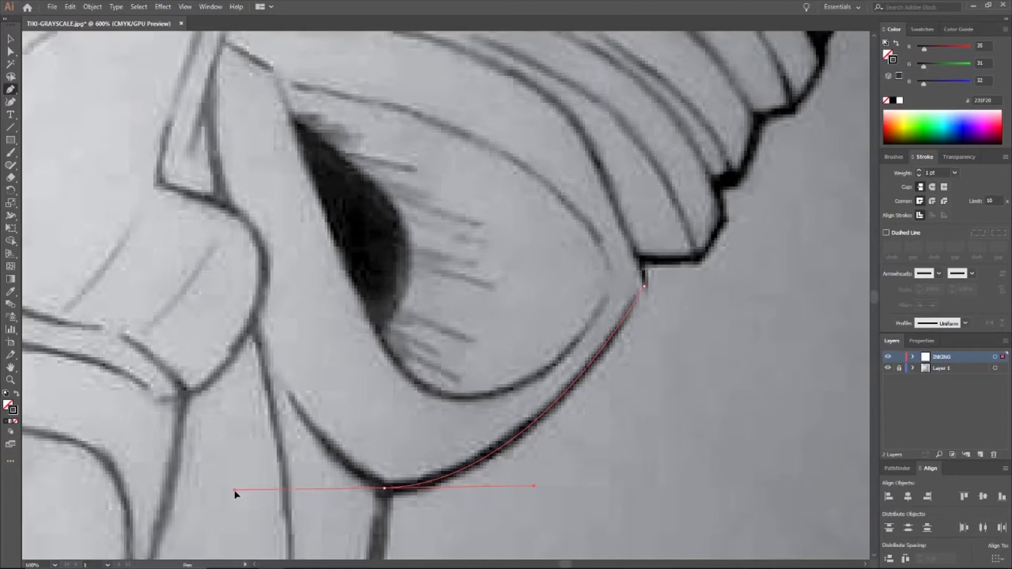
left_click_drag(235, 490, 235, 492)
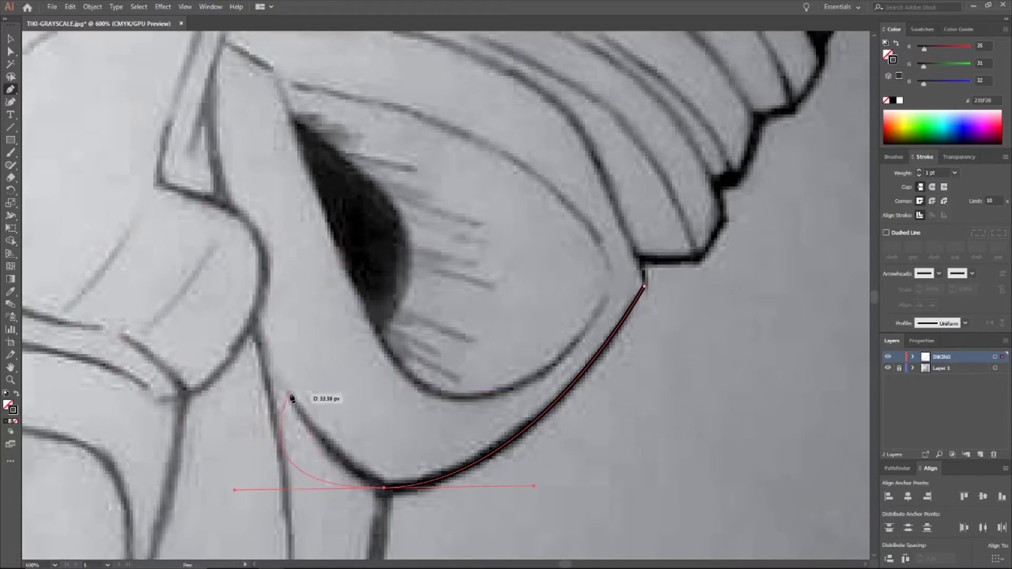
left_click(384, 488)
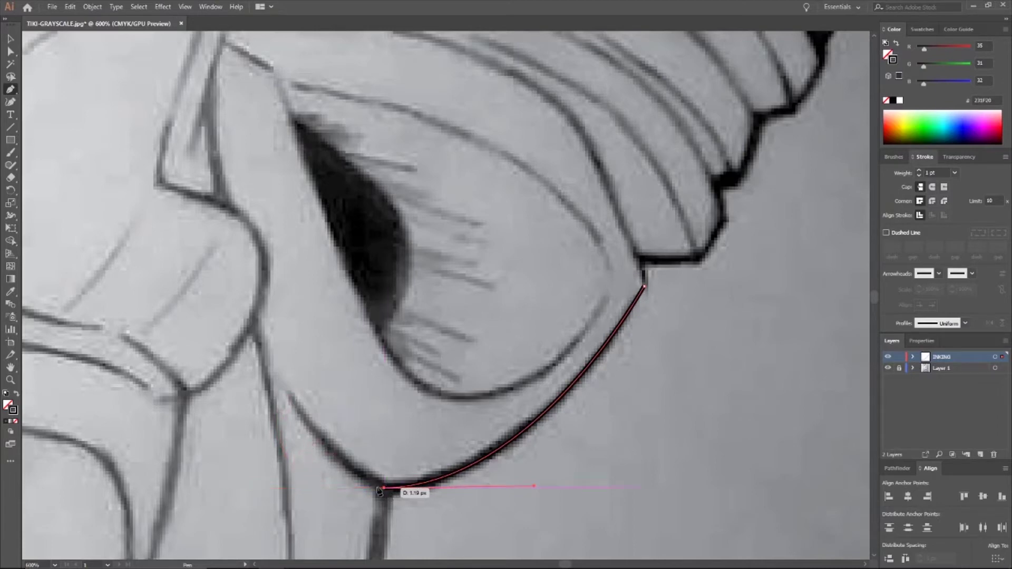
left_click(289, 395)
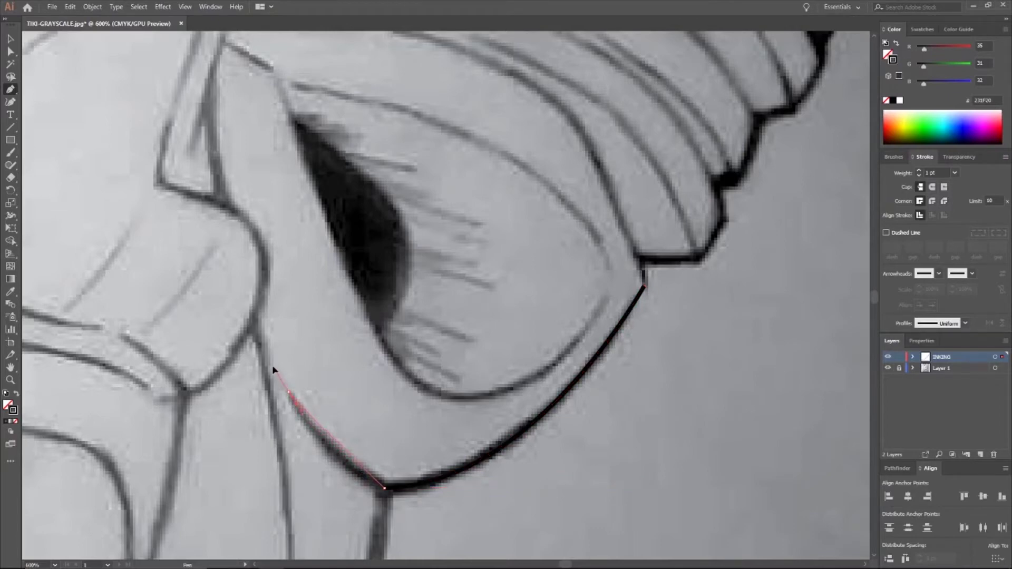
left_click_drag(269, 362, 252, 308)
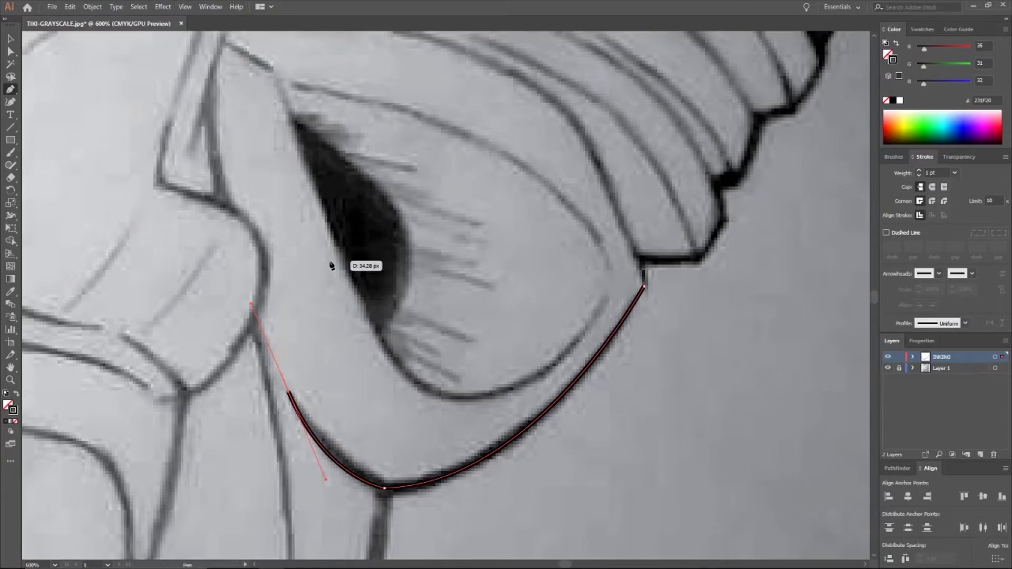
Step: Toggle the visibility of Layer 1 off and on to check the inked path against the sketch
left_click(887, 369)
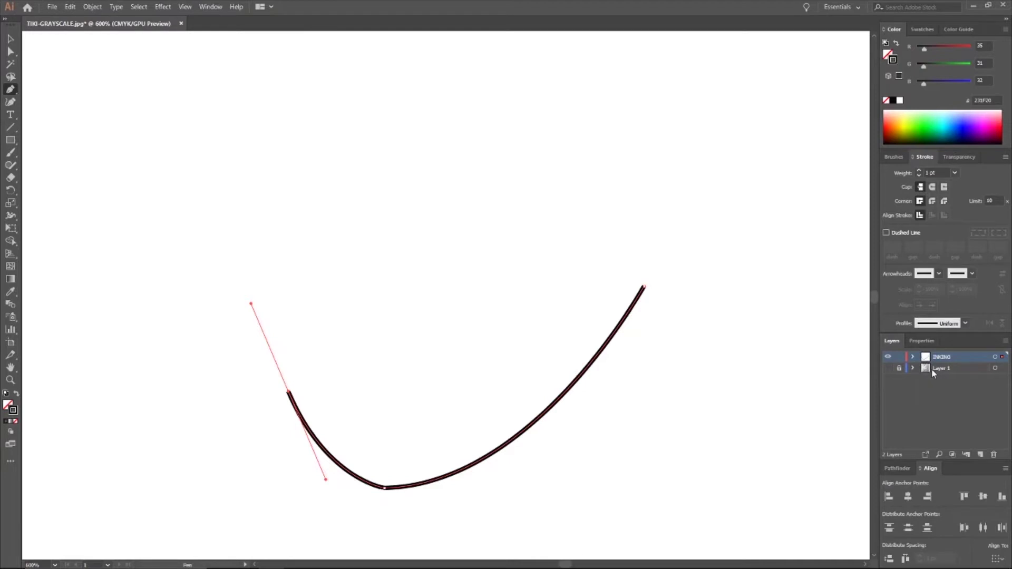
left_click(888, 369)
left_click(889, 370)
left_click(889, 370)
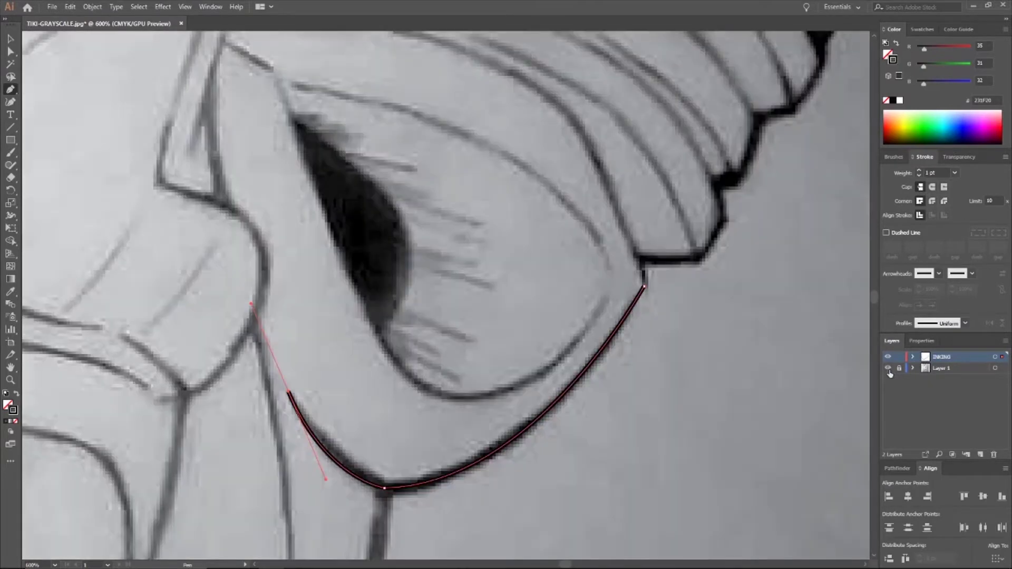
left_click(889, 370)
left_click(889, 370)
left_click(889, 369)
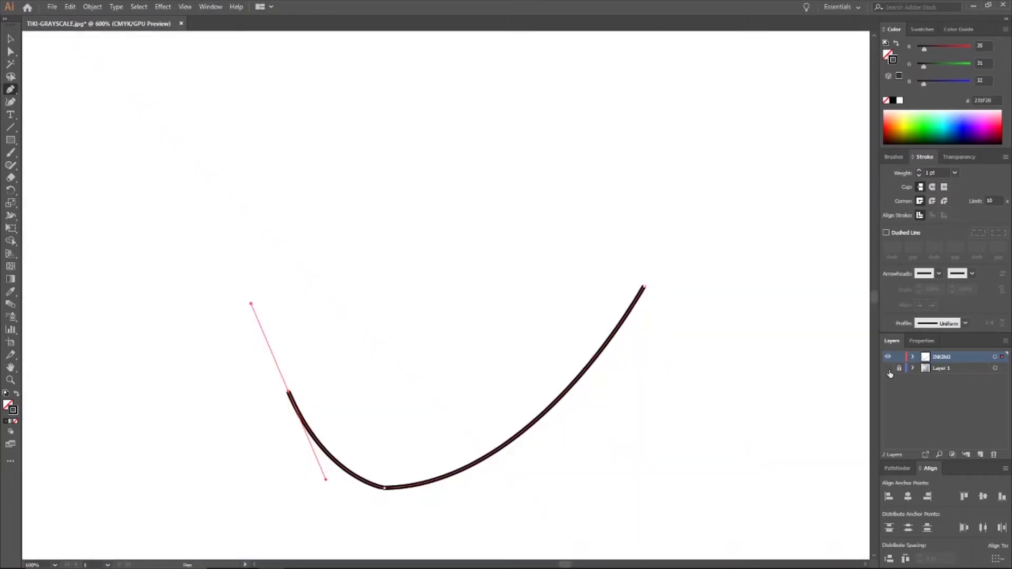
left_click(889, 370)
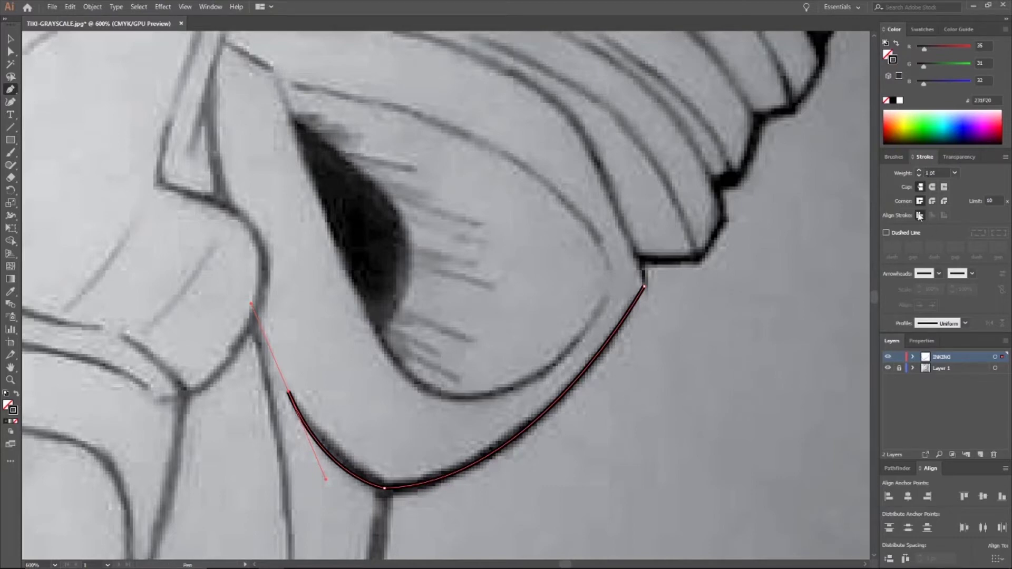
Step: Apply the half-arc width profile to the eye's inked lower outline and set its stroke weight to 3 pt
left_click(965, 323)
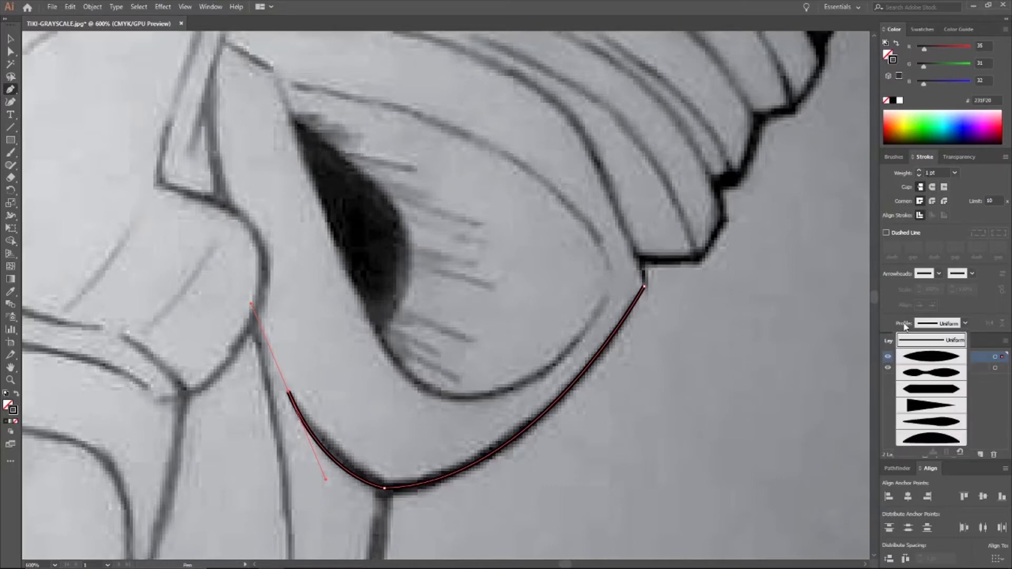
left_click(931, 439)
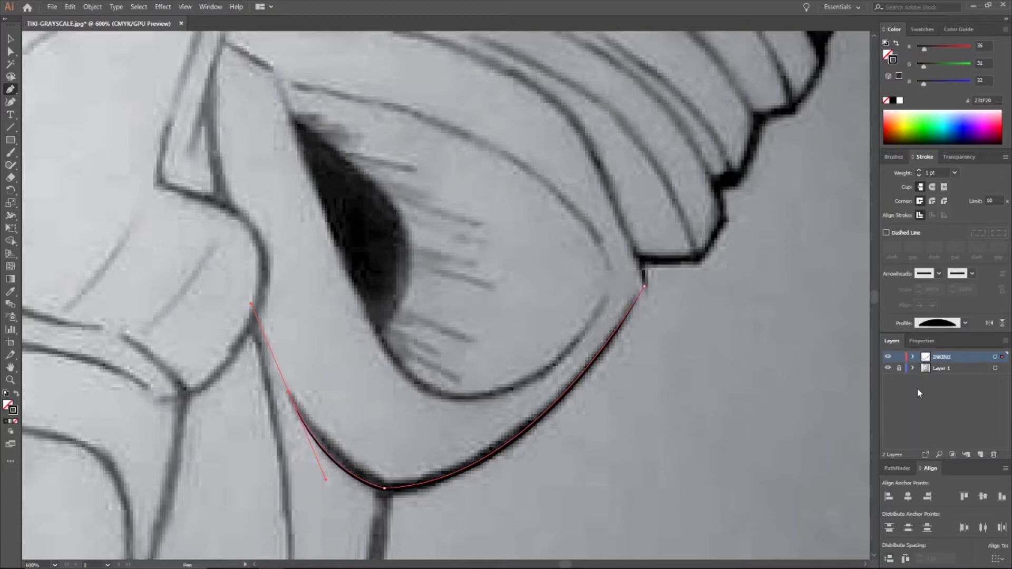
left_click(920, 171)
left_click(920, 171)
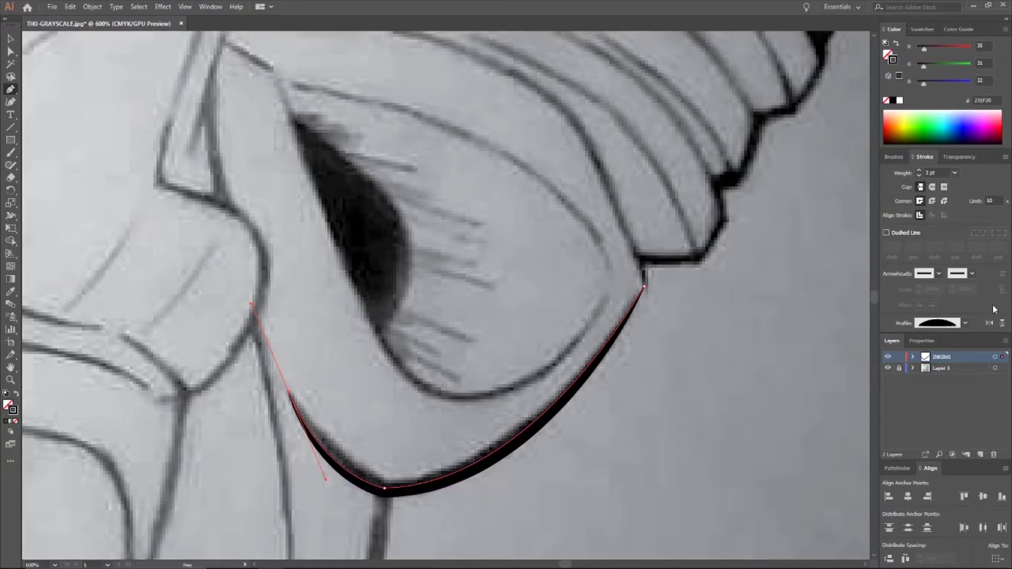
Step: Flip the outline's half-arc width profile across the path and deselect the path
left_click(965, 323)
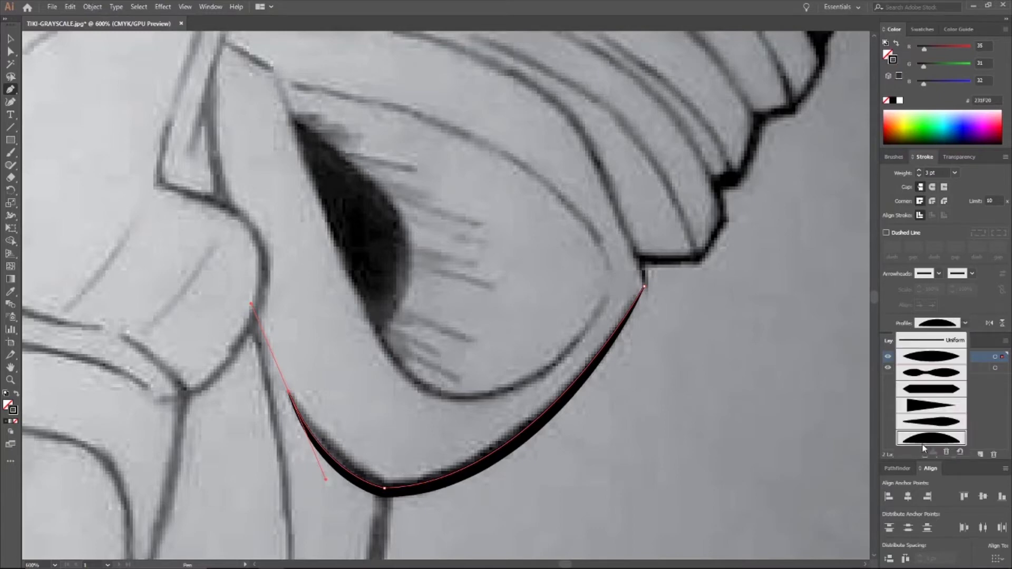
left_click(972, 313)
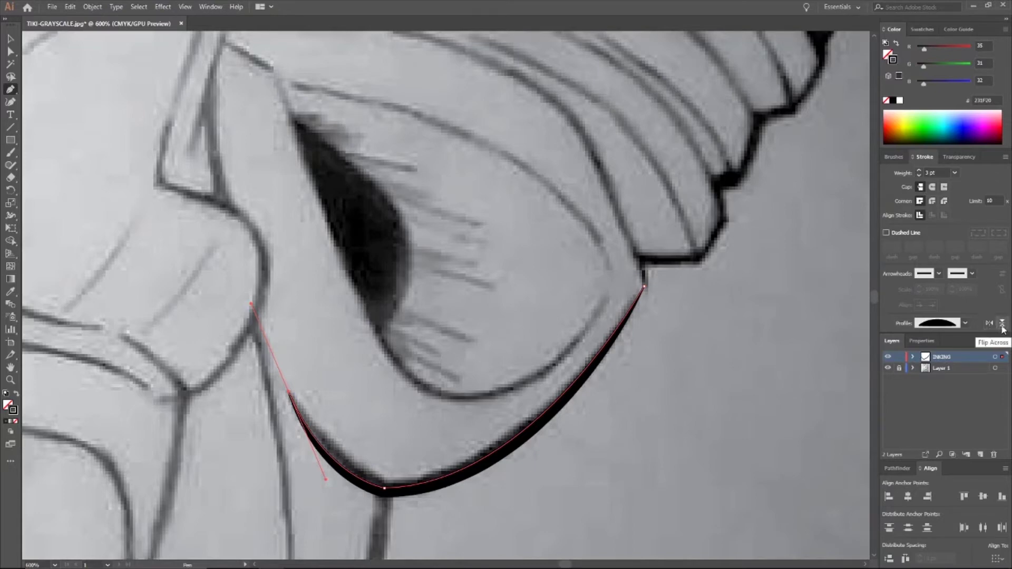
left_click(1003, 323)
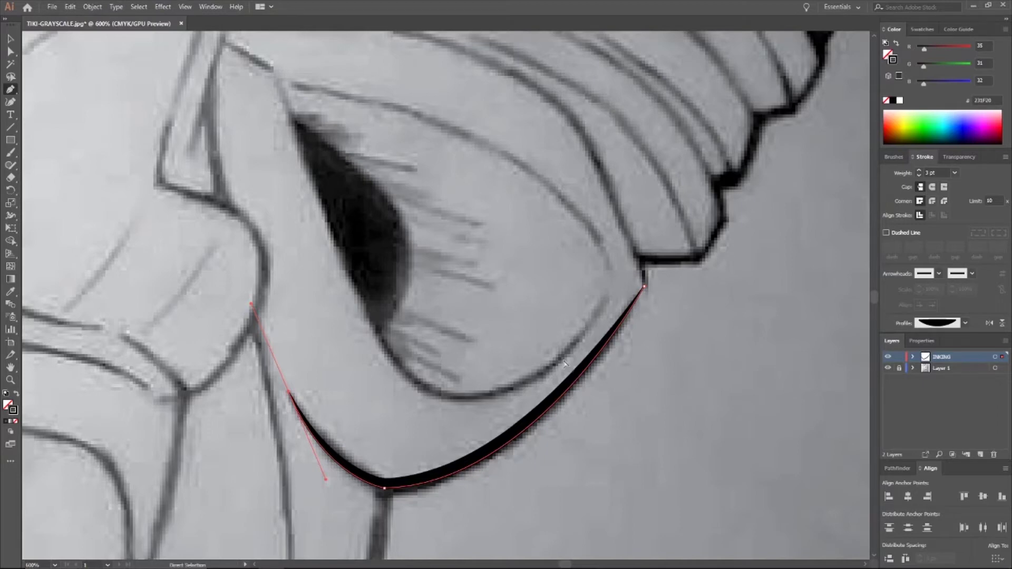
key("ctrl+shift+a")
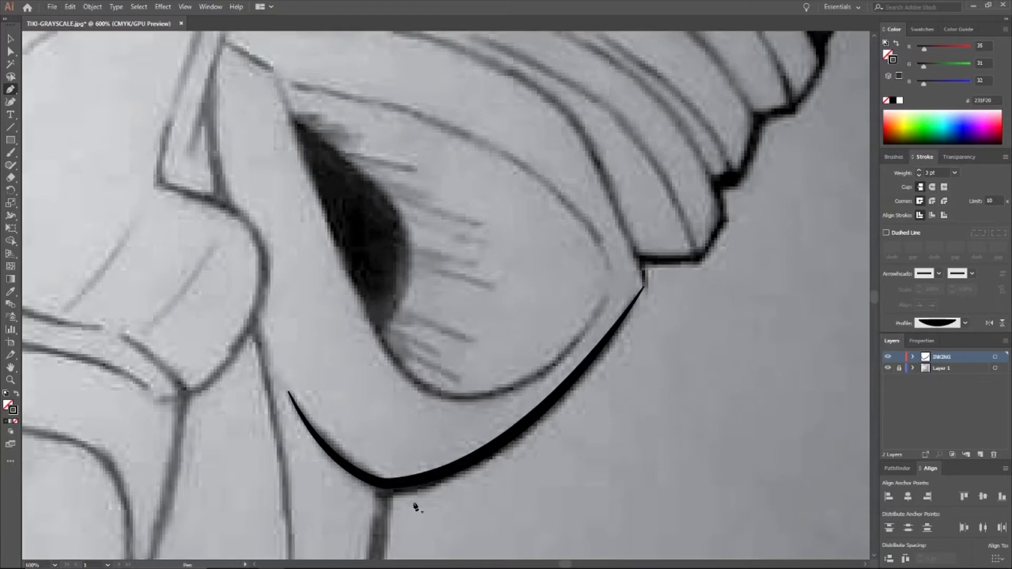
Step: Hide the sketch layer and select the tapered outline to inspect it on its own
scroll(419, 496, "down", 2)
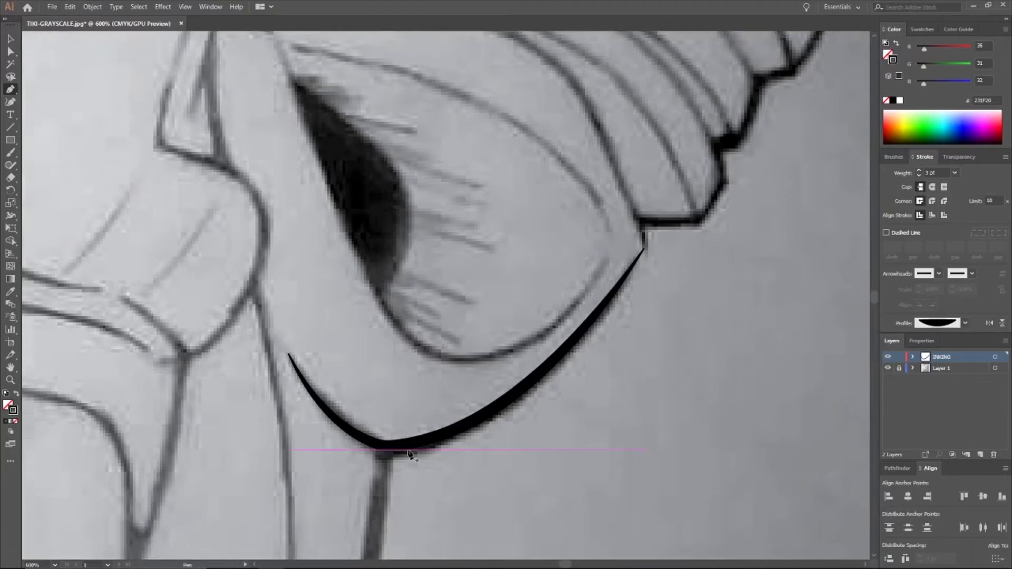
left_click(888, 368)
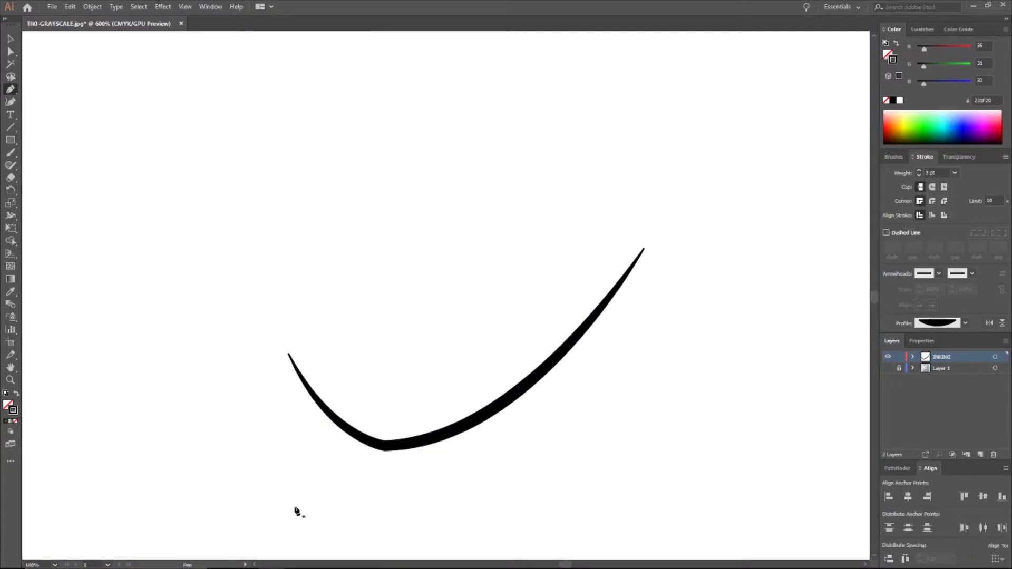
left_click(88, 7)
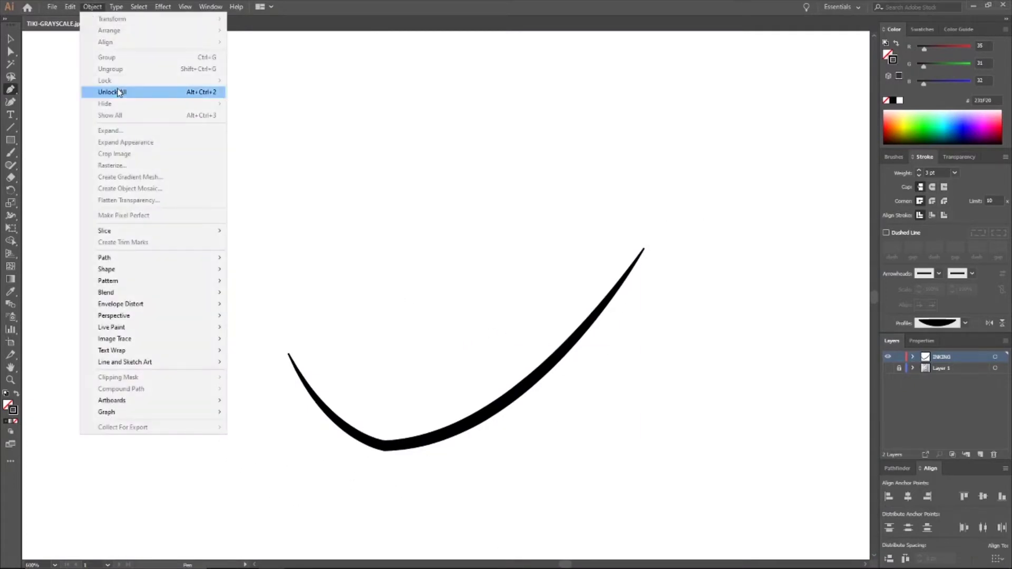
left_click(119, 93)
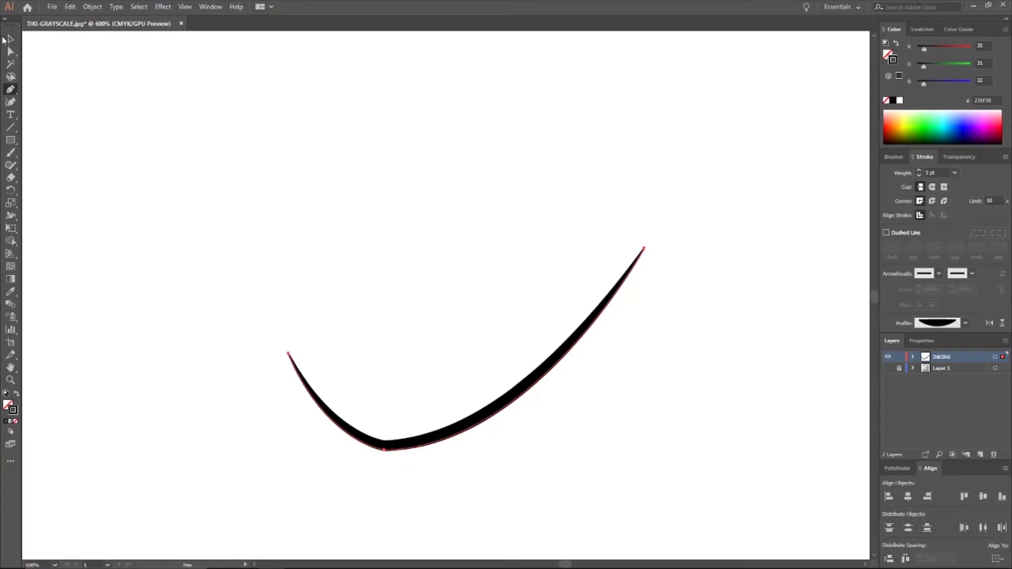
left_click(10, 38)
left_click_drag(696, 195, 191, 507)
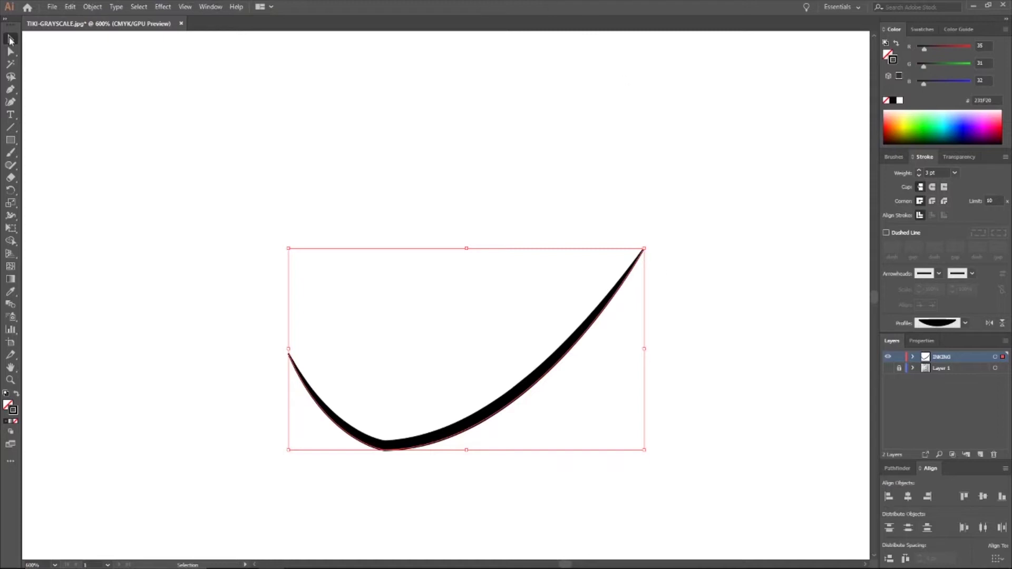
left_click(303, 475)
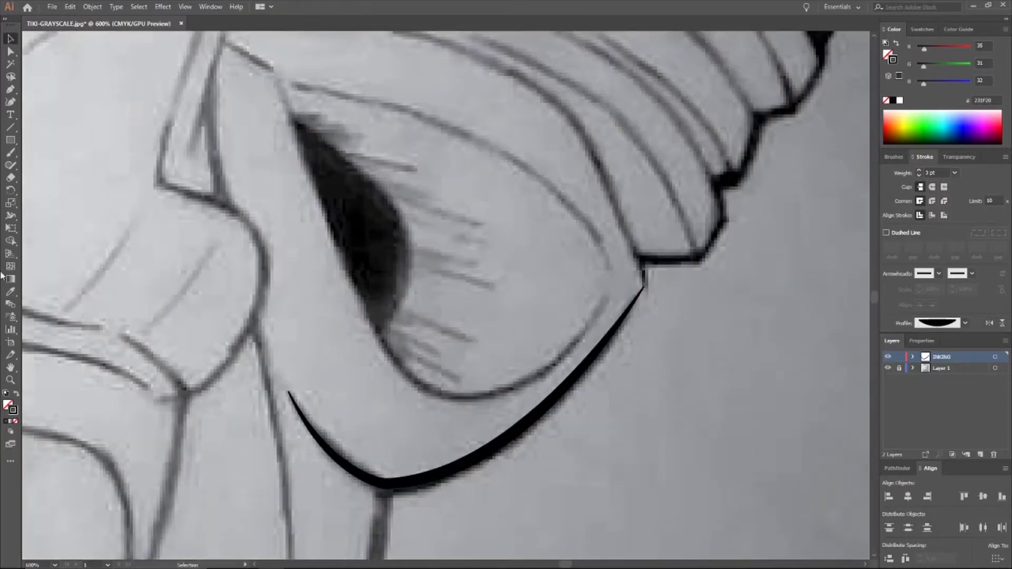
Step: Start a Pen path along the eye's inner lower line, curving from its outer end to its lowest point and making a corner there
left_click(10, 89)
left_click(609, 298)
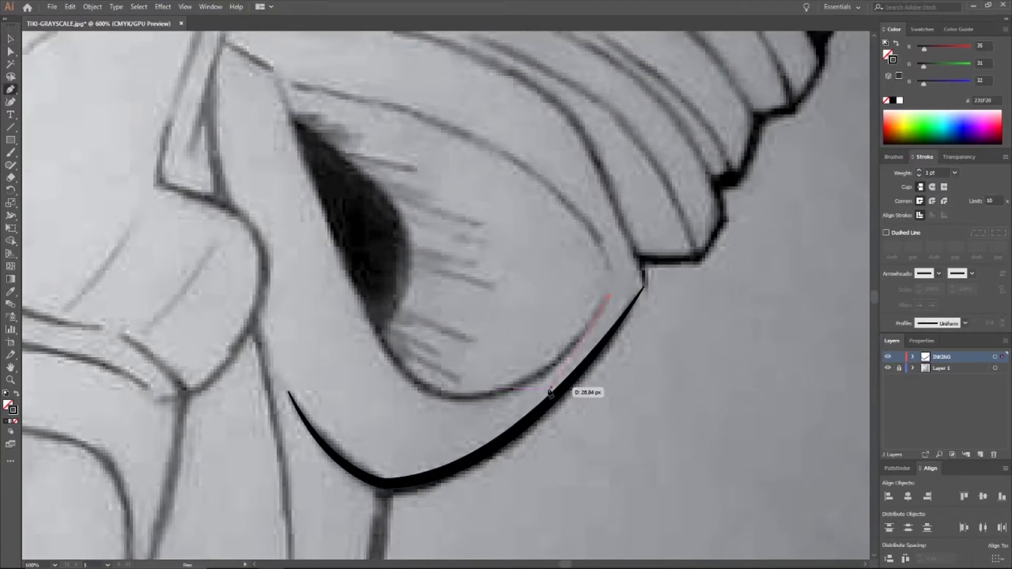
left_click(442, 396)
left_click_drag(414, 403, 351, 381)
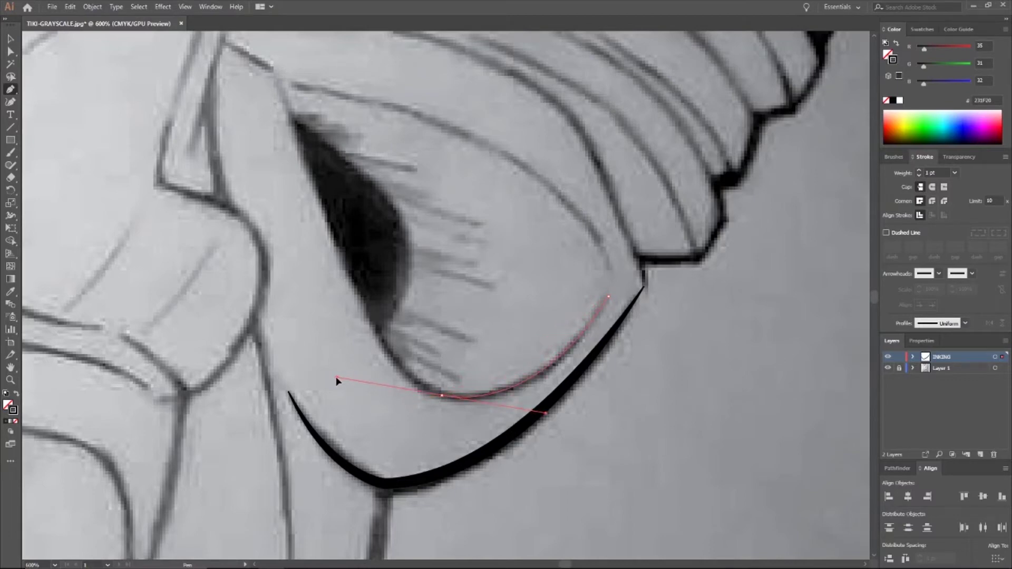
left_click_drag(335, 378, 335, 379)
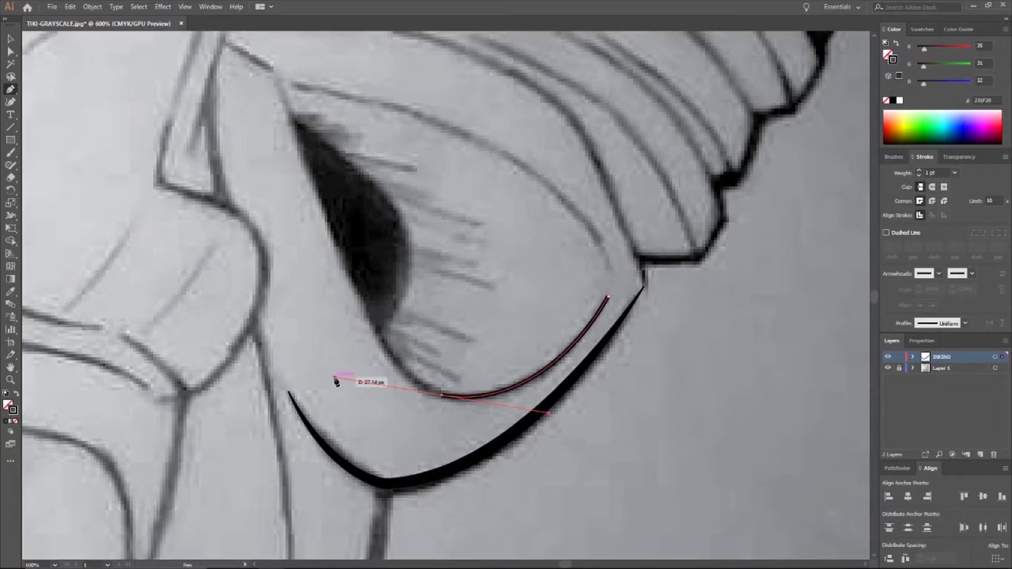
left_click(441, 395)
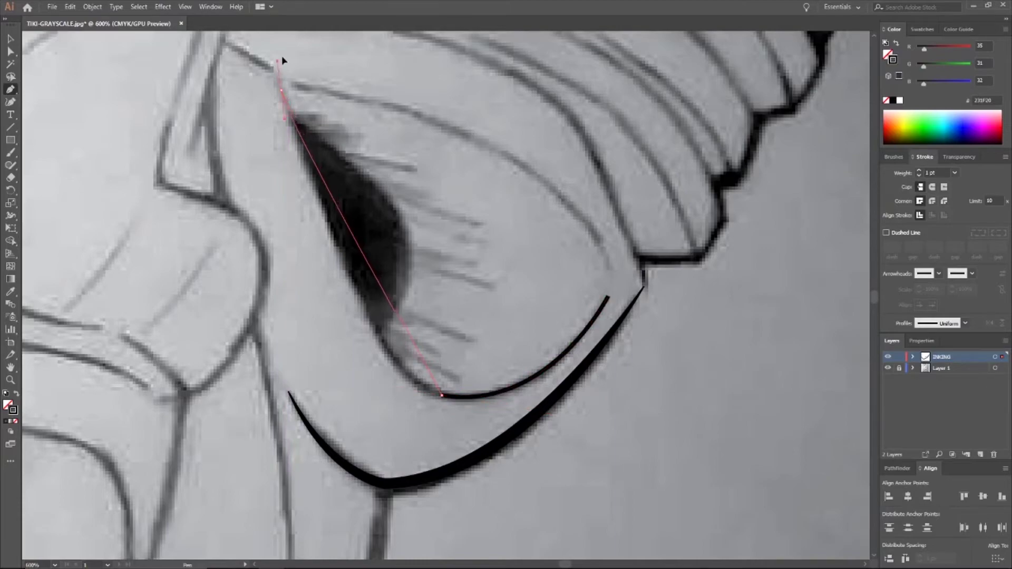
Step: Try to extend the path to the eye's upper inner tip with a long curve handle, and undo that segment
scroll(280, 79, "up", 5)
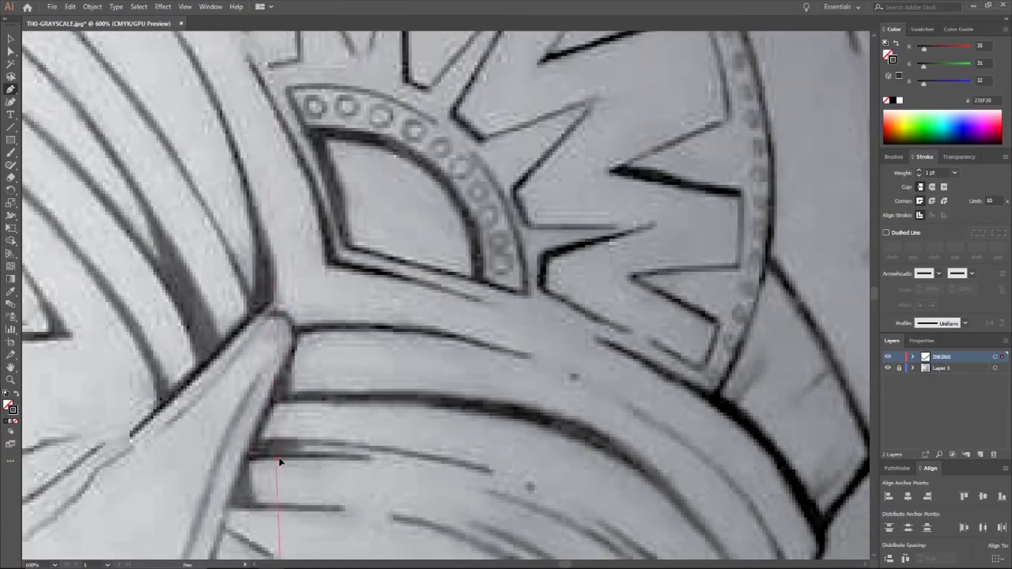
scroll(277, 453, "up", 5)
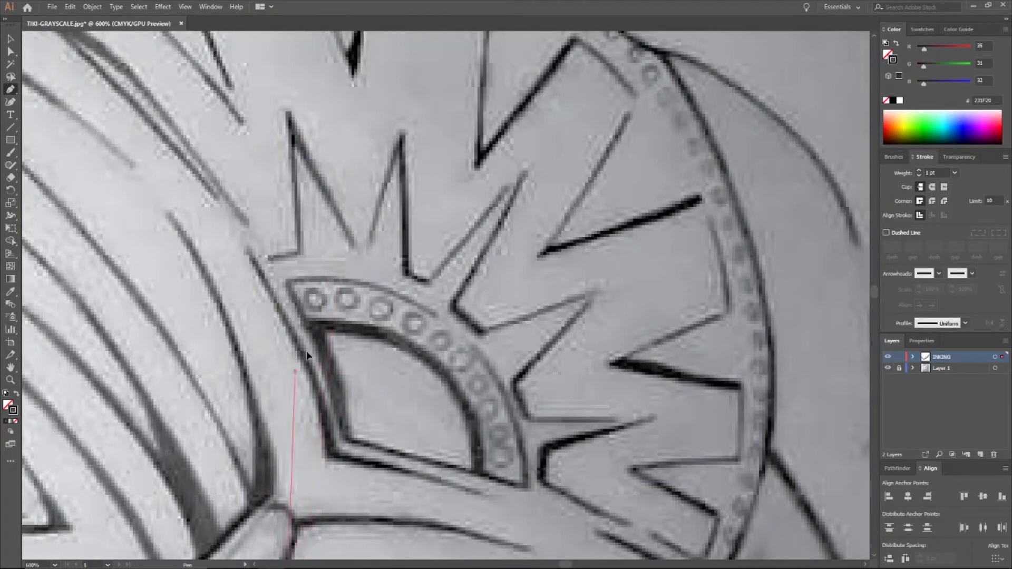
scroll(489, 296, "up", 4)
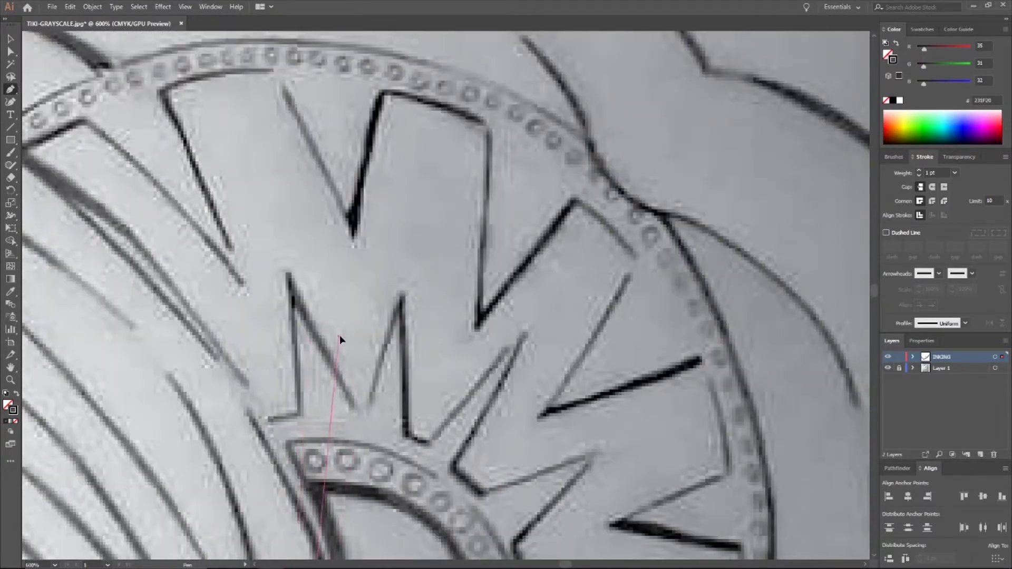
scroll(401, 255, "down", 6)
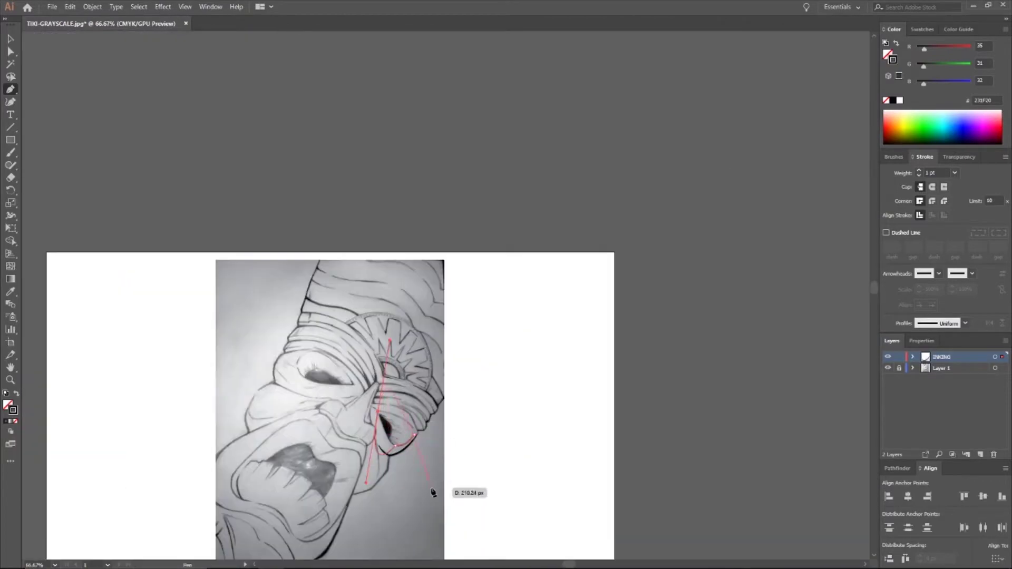
scroll(430, 477, "up", 3)
scroll(310, 387, "up", 2)
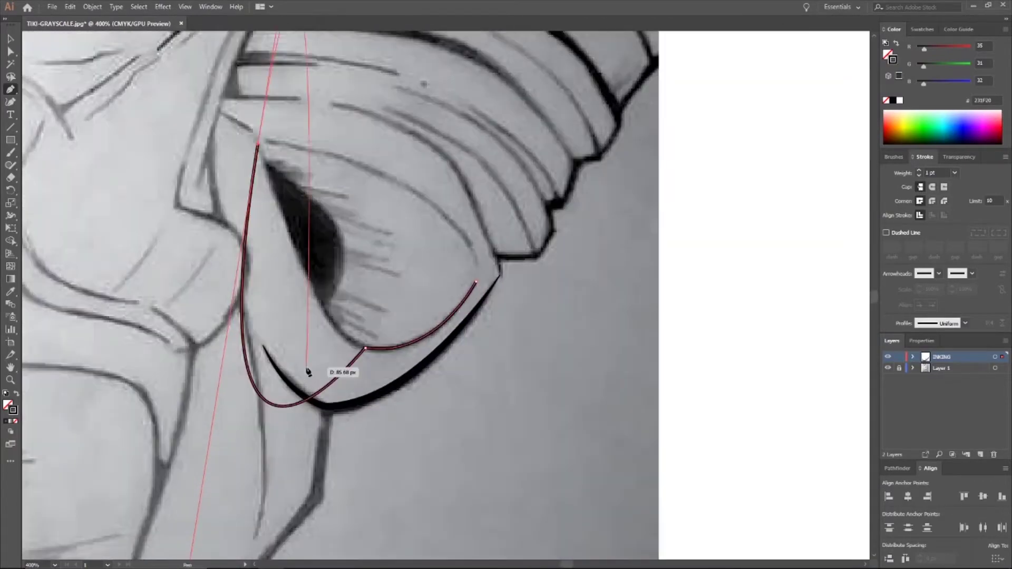
key("ctrl")
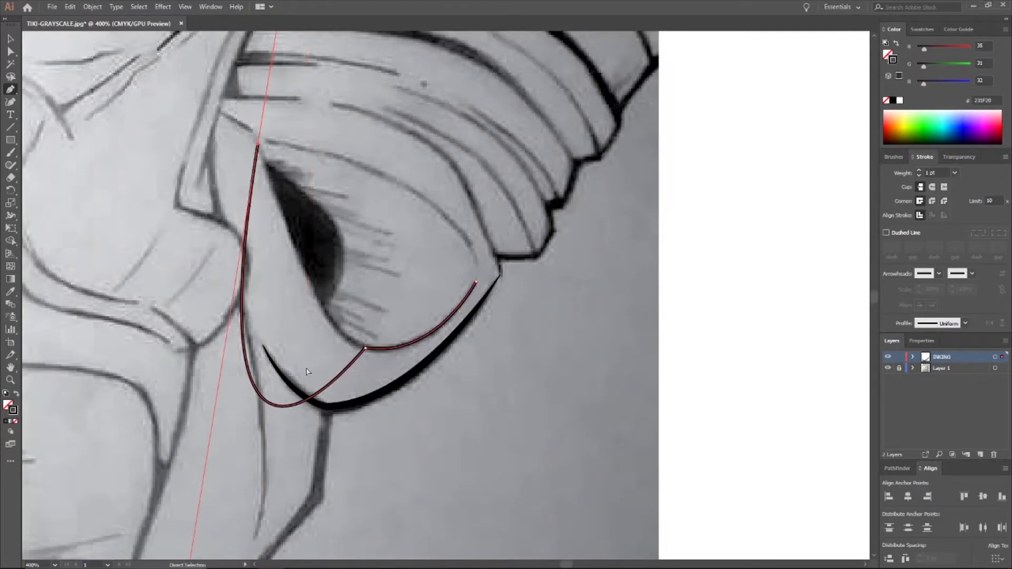
key("ctrl+z")
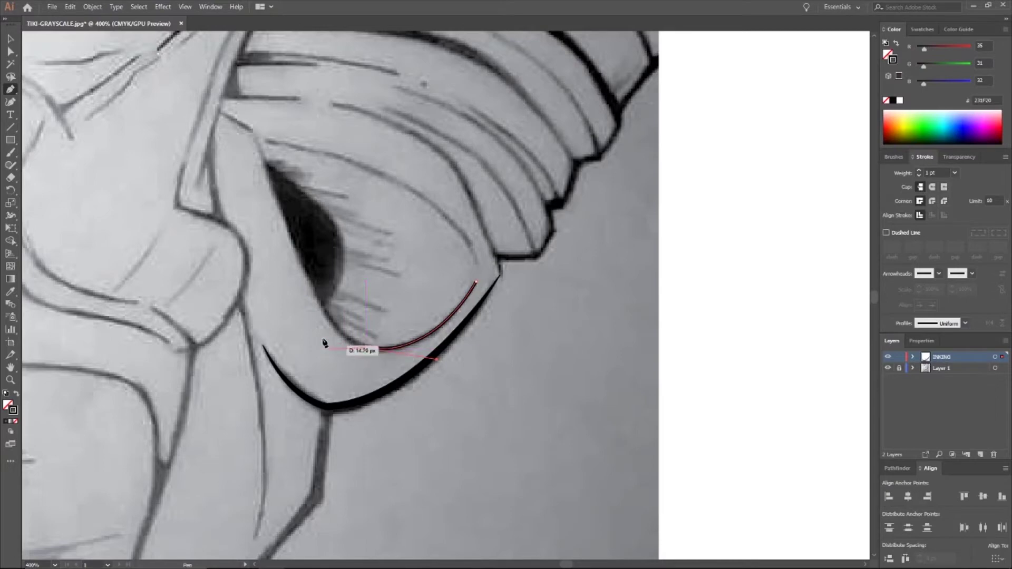
Step: Extend the path along the pupil's straight edge to the eye's upper inner tip with a gently curved segment, and end the path
left_click_drag(259, 143, 208, 157)
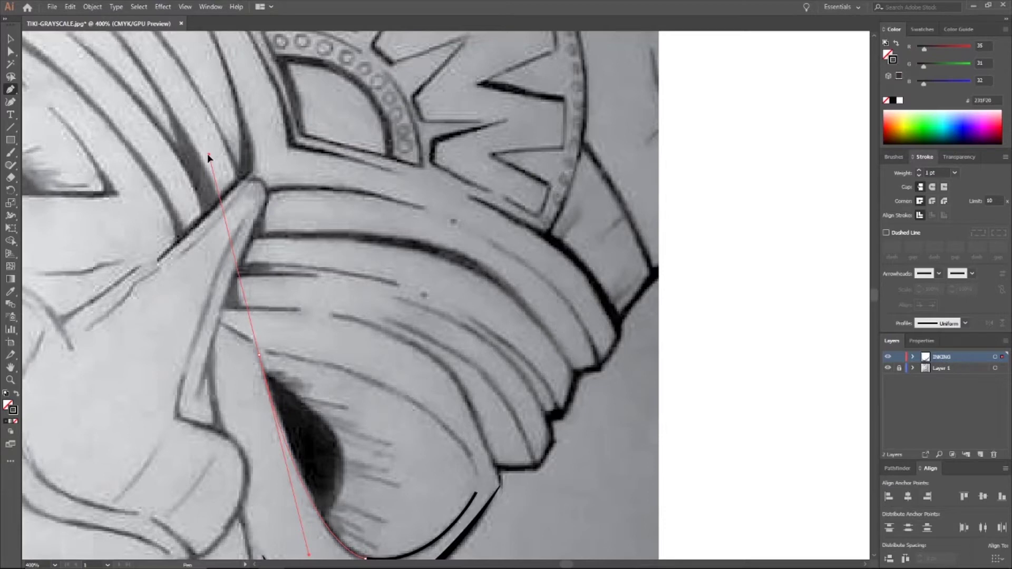
left_click_drag(208, 155, 209, 155)
scroll(286, 368, "down", 2)
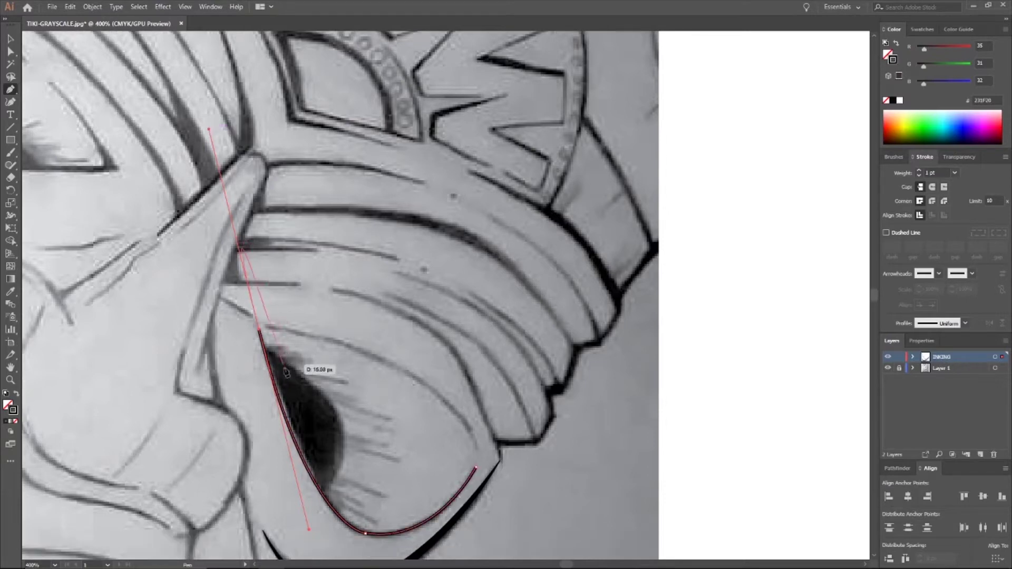
scroll(287, 372, "down", 5)
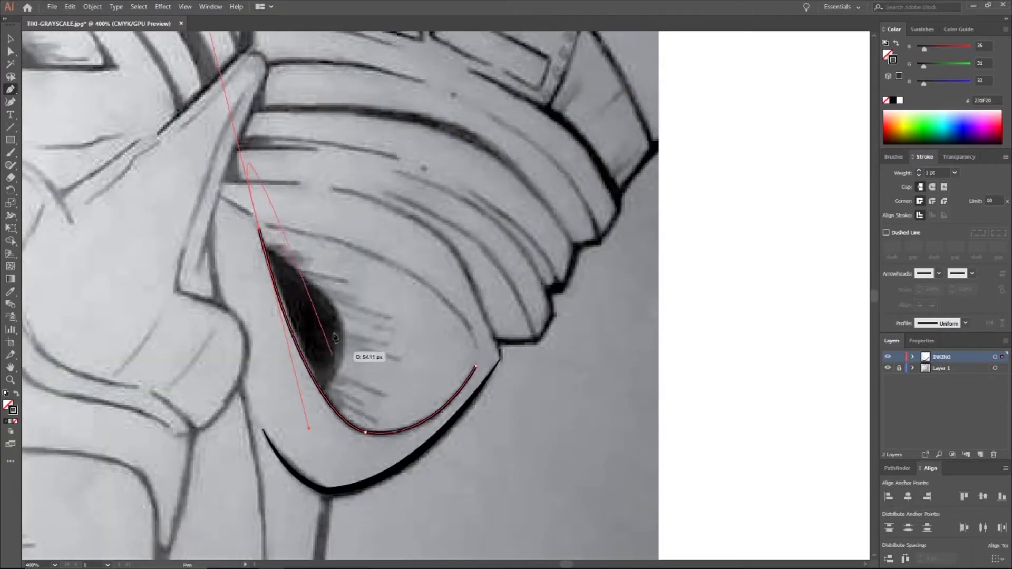
key("Escape")
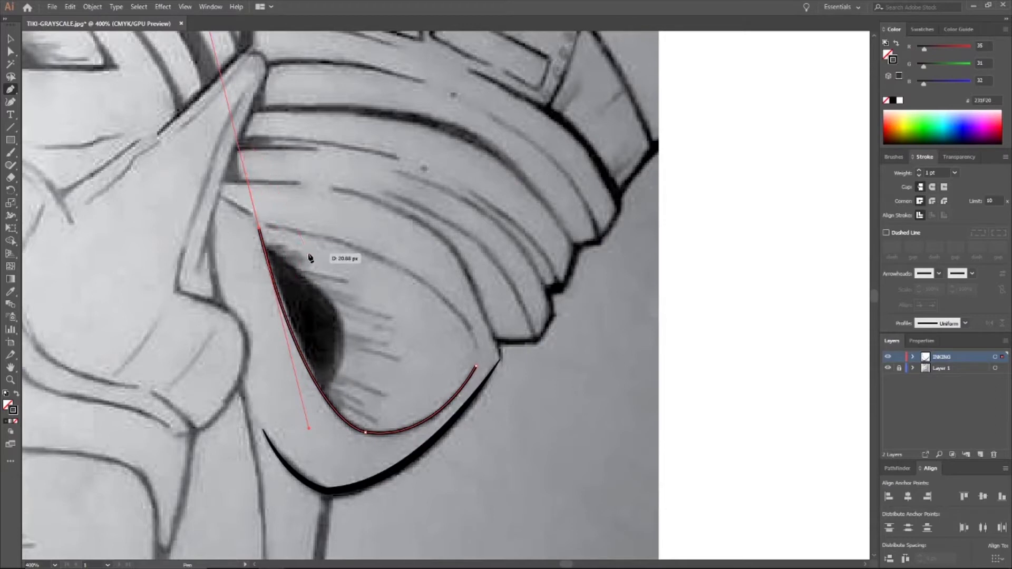
Step: Set the inner eye line's stroke weight to 2 pt and apply the teardrop-shaped width profile
left_click(920, 171)
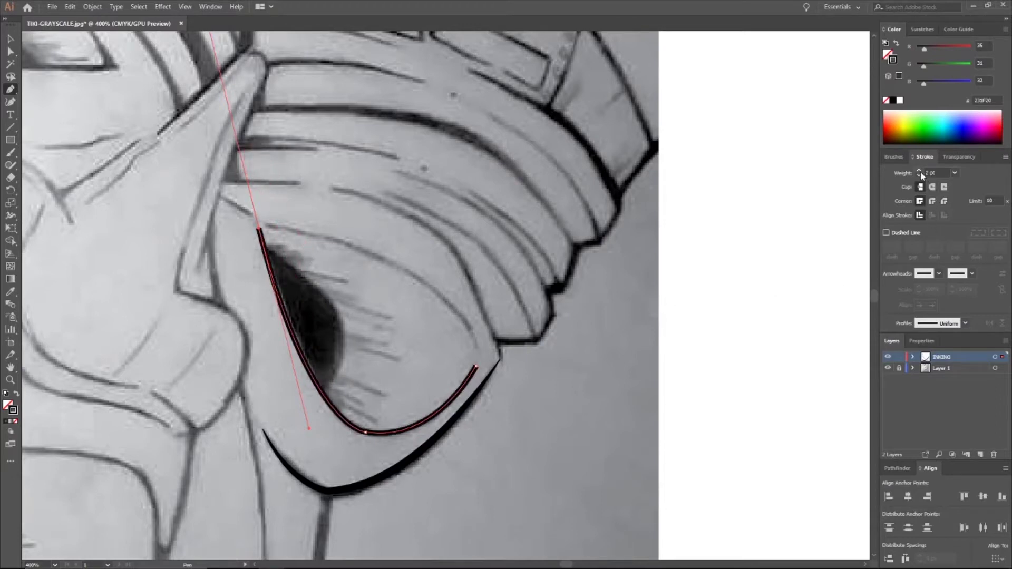
left_click(966, 323)
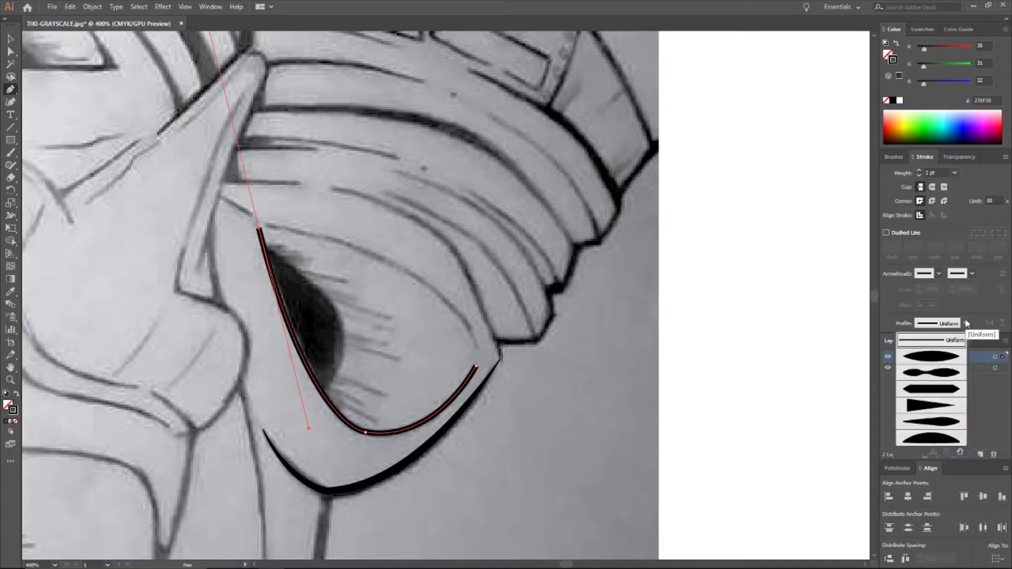
left_click(941, 425)
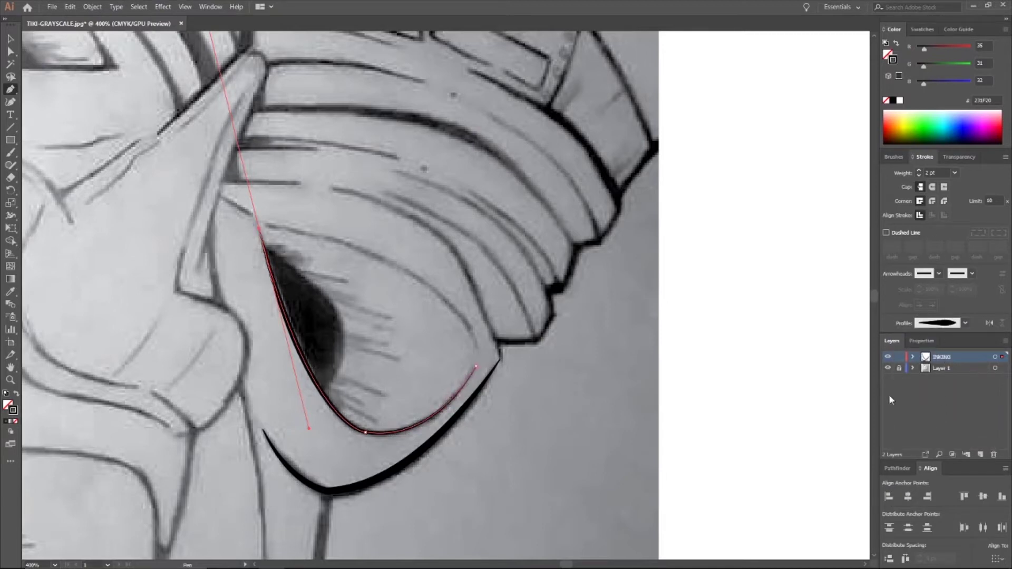
Step: Flip the inner line's width profile along the path while the sketch layer is hidden, deselect it and show the sketch again
left_click(889, 367)
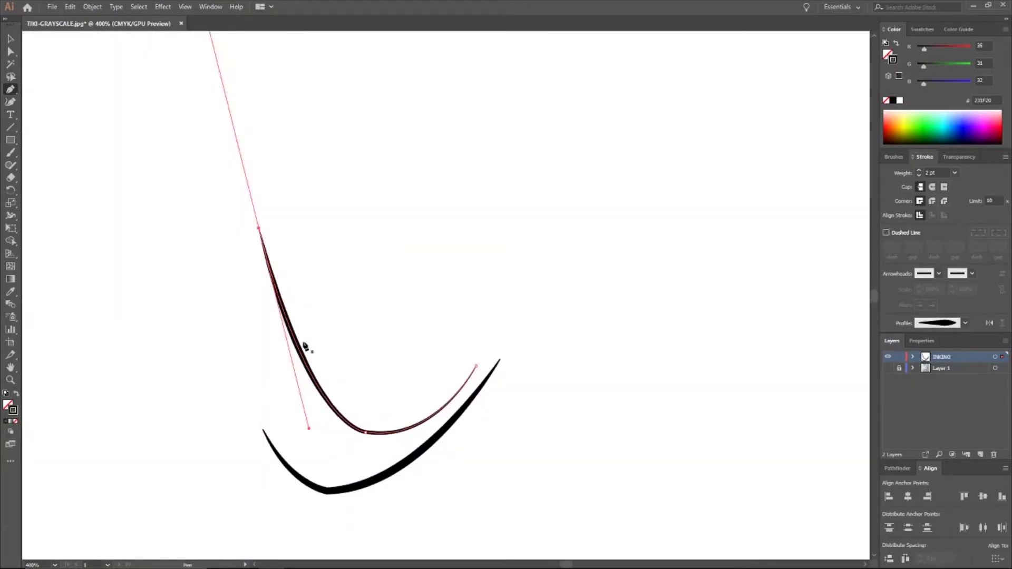
left_click(989, 324)
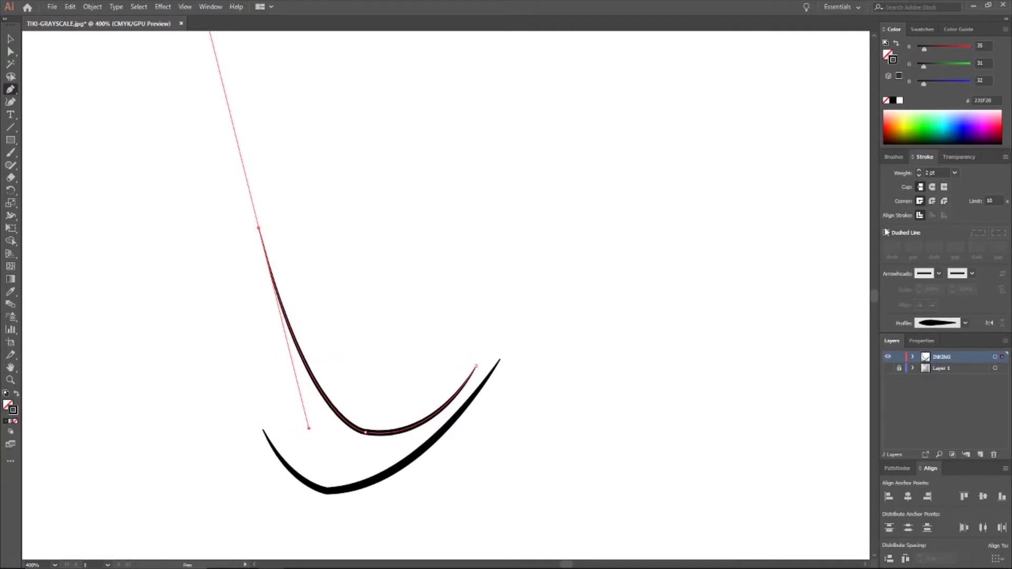
key("ctrl+shift+a")
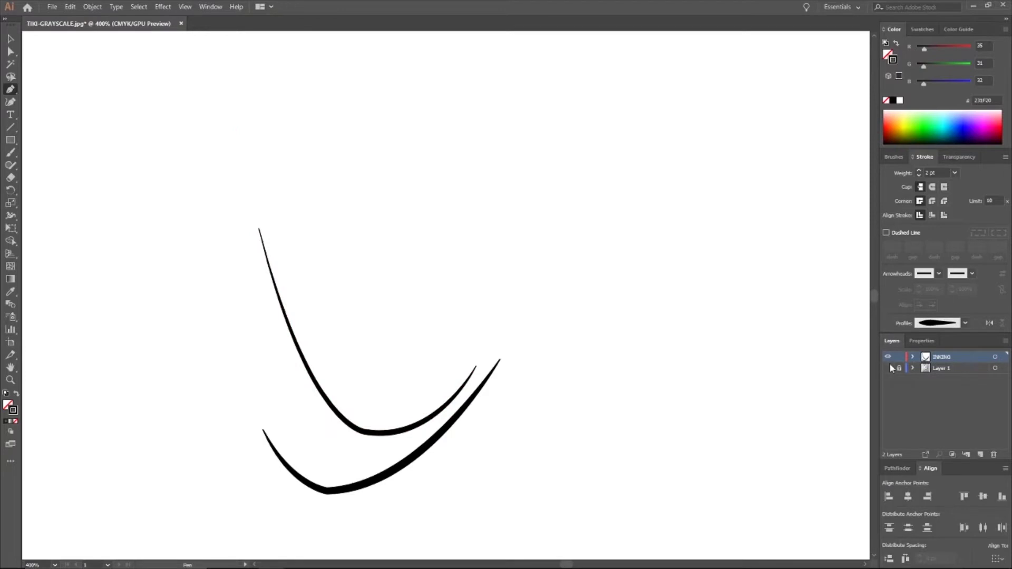
left_click(887, 368)
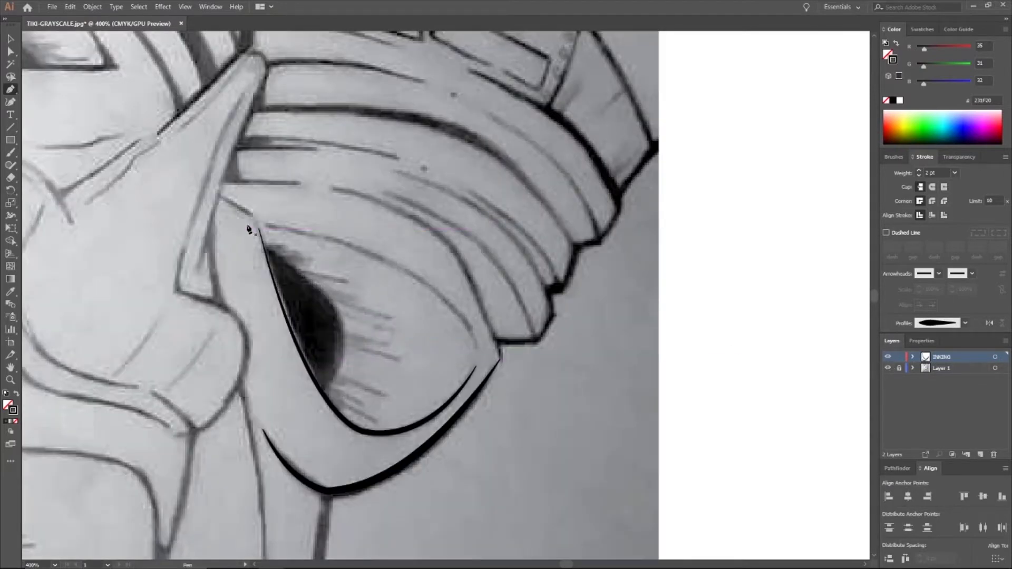
Step: Draw the upper eye line as a new path curving from the eye's outer corner to its upper inner tip
scroll(285, 232, "up", 1)
scroll(300, 279, "up", 1)
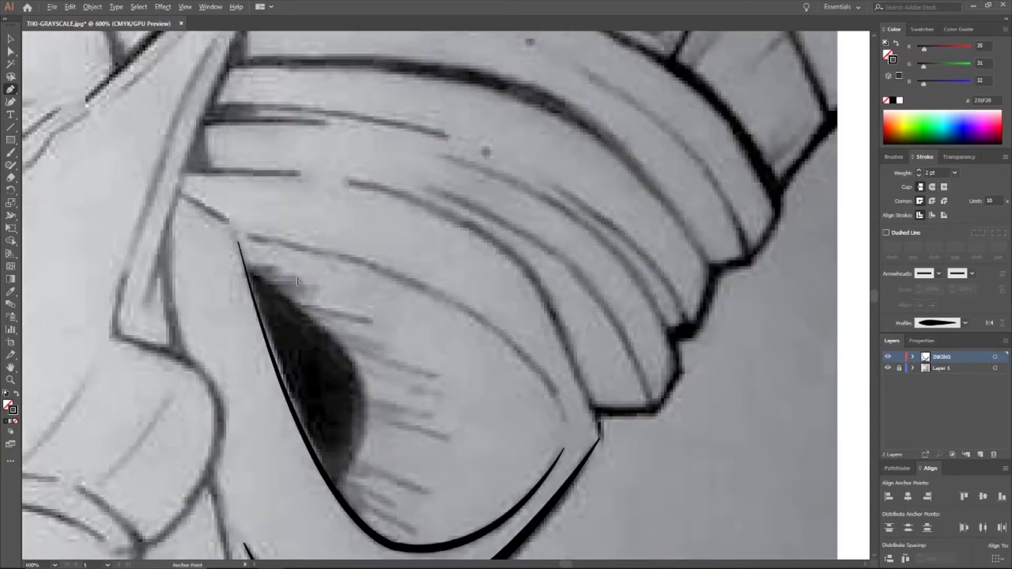
scroll(360, 313, "down", 1)
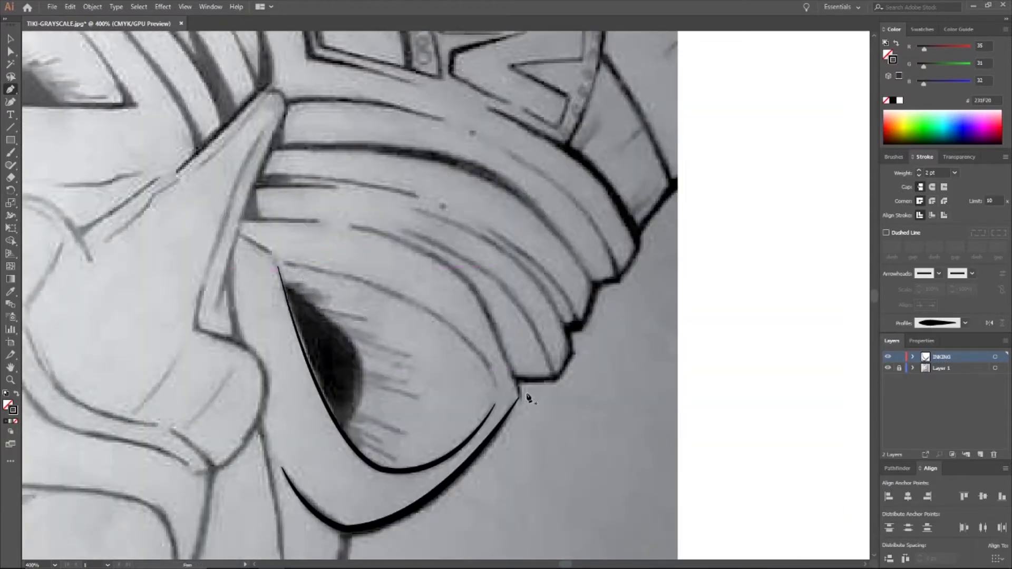
left_click(495, 386)
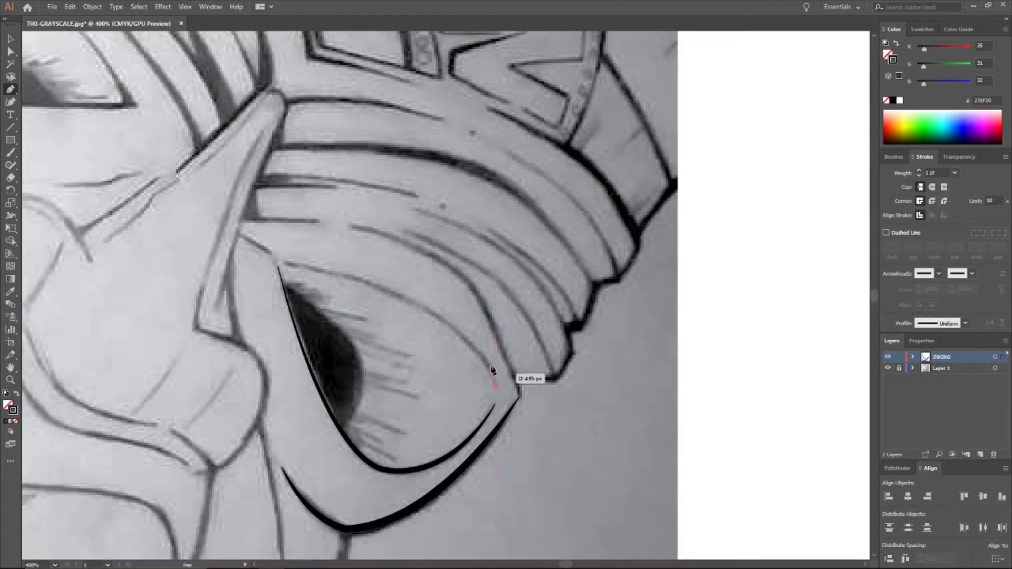
left_click_drag(285, 264, 81, 229)
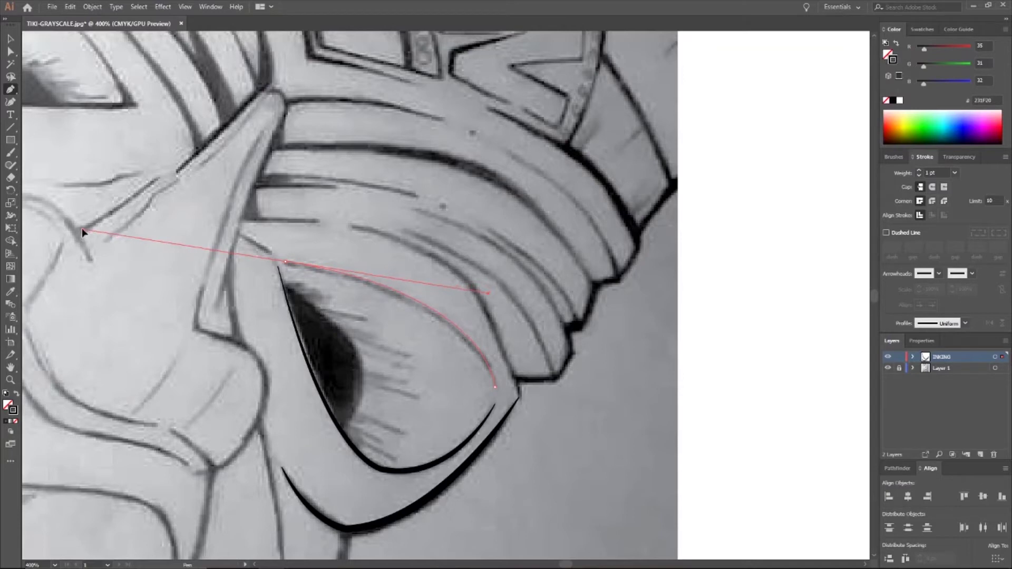
left_click_drag(84, 231, 82, 230)
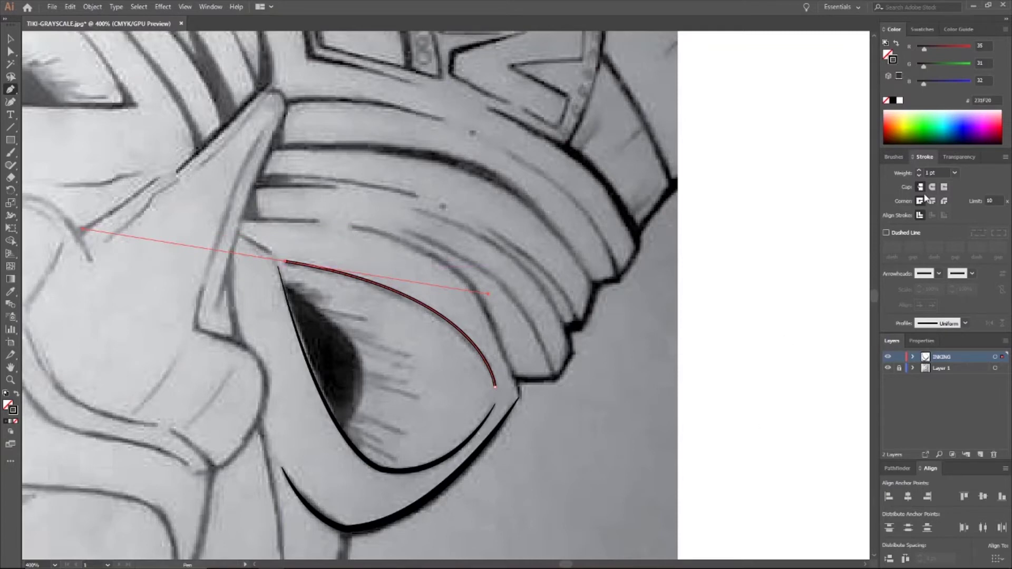
Step: Set the upper eye line's stroke weight to 2 pt, apply the teardrop-shaped width profile, and check it with the sketch layer briefly hidden
left_click(920, 172)
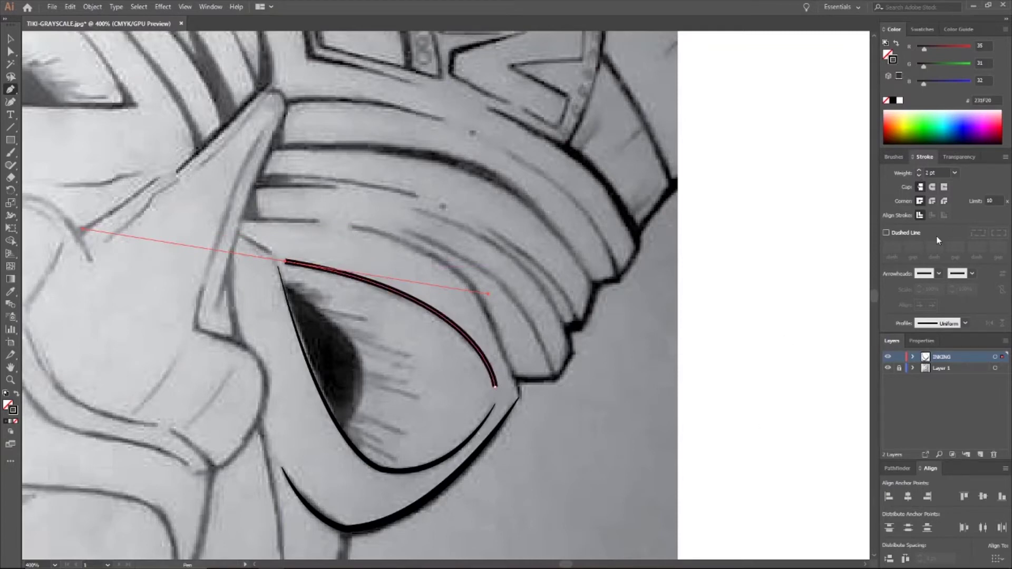
left_click(966, 323)
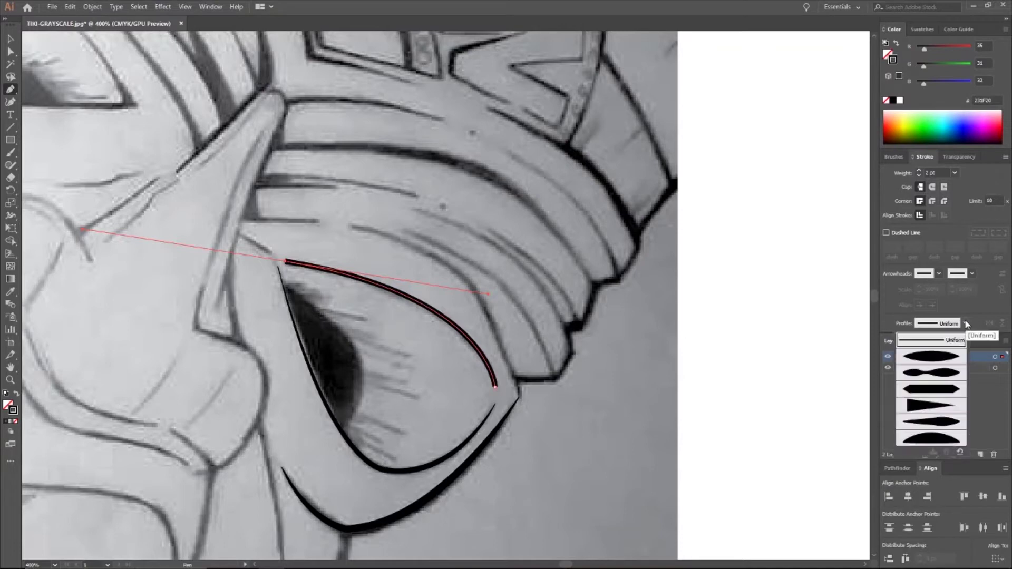
left_click(936, 425)
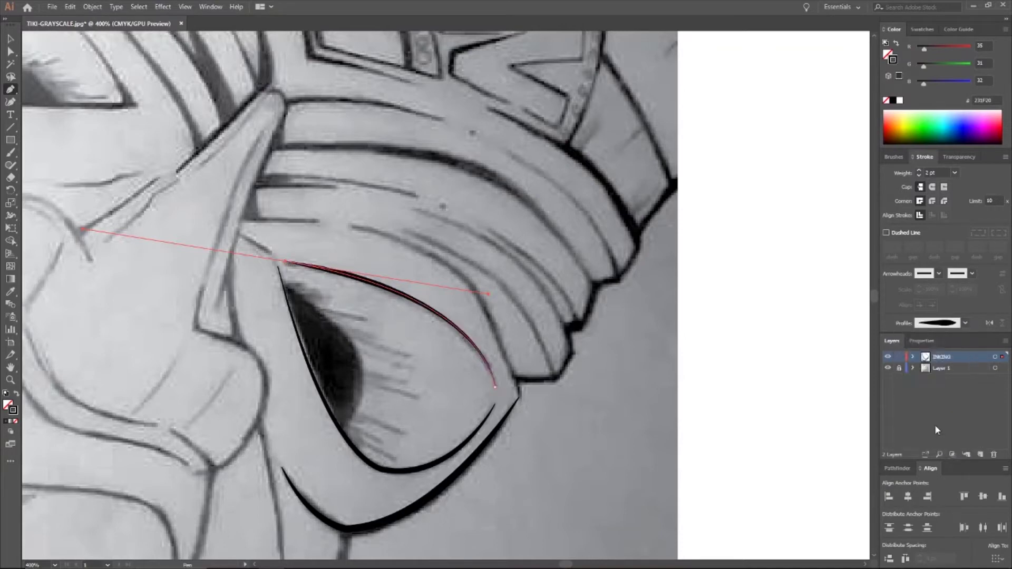
left_click(889, 369)
left_click(889, 369)
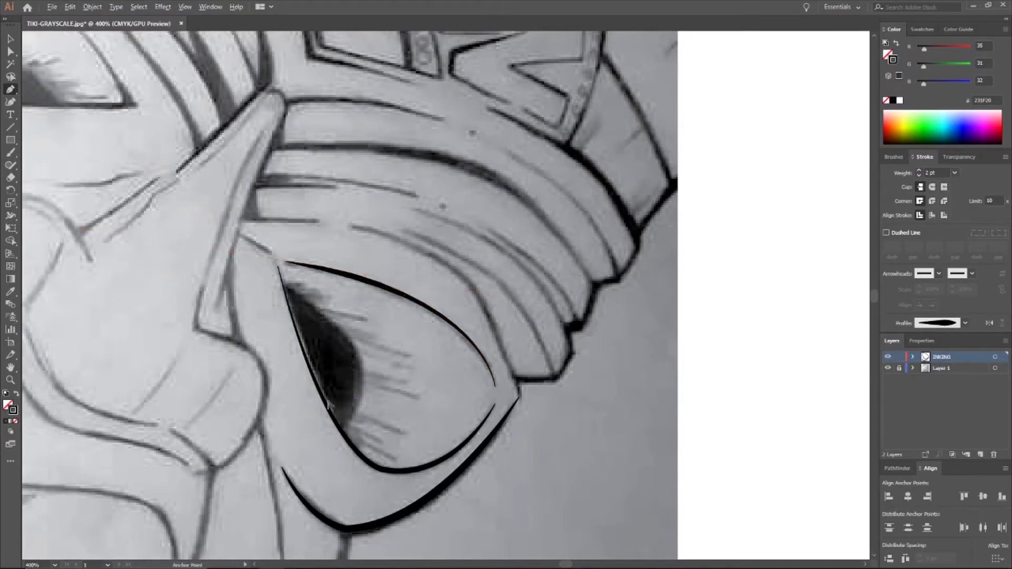
Step: Start the pupil outline where it meets the inner eye line's lower part, and curve it up along the pupil's rounded edge
scroll(325, 394, "up", 3)
scroll(327, 408, "down", 2)
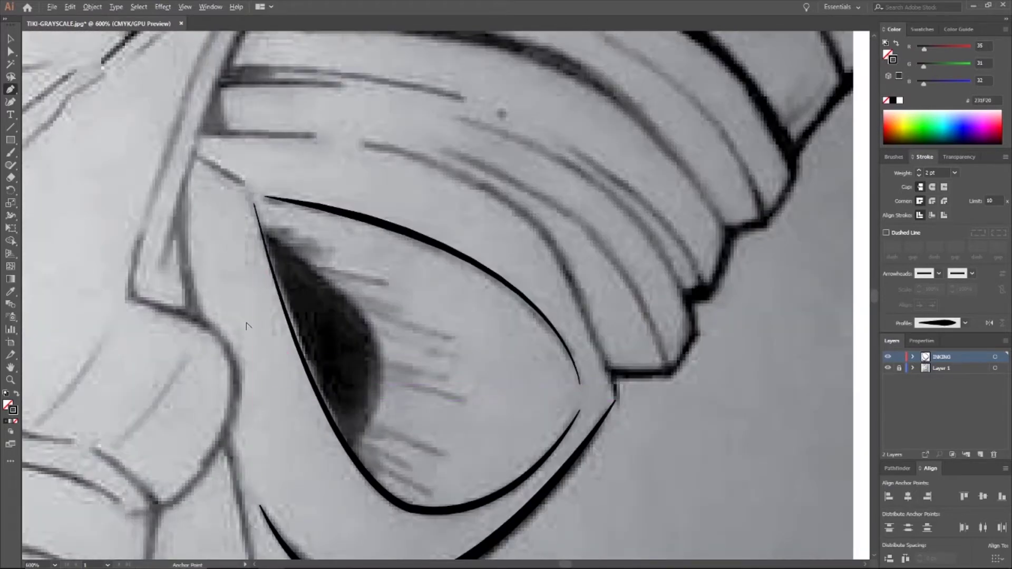
left_click(351, 452)
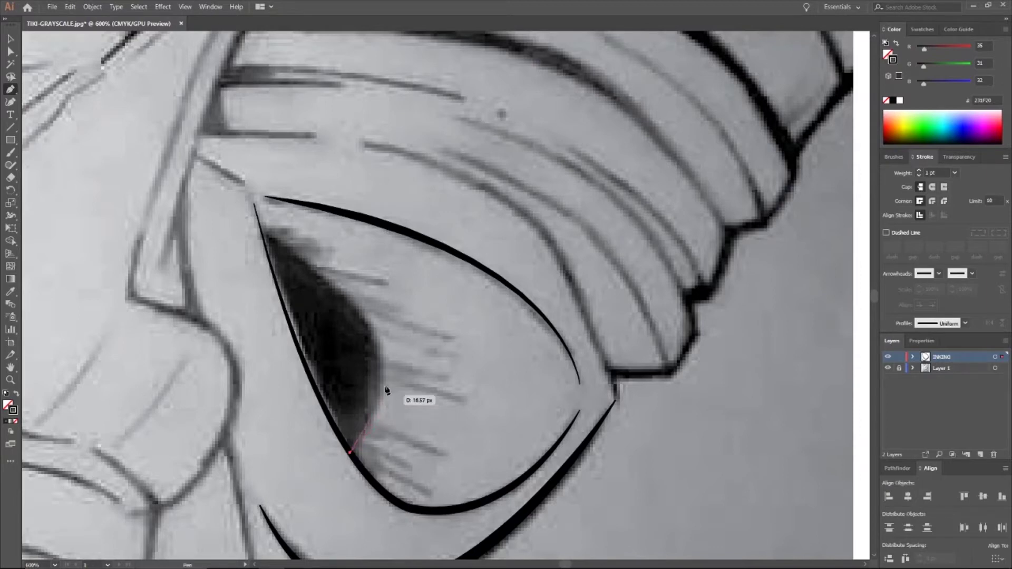
left_click_drag(381, 358, 371, 301)
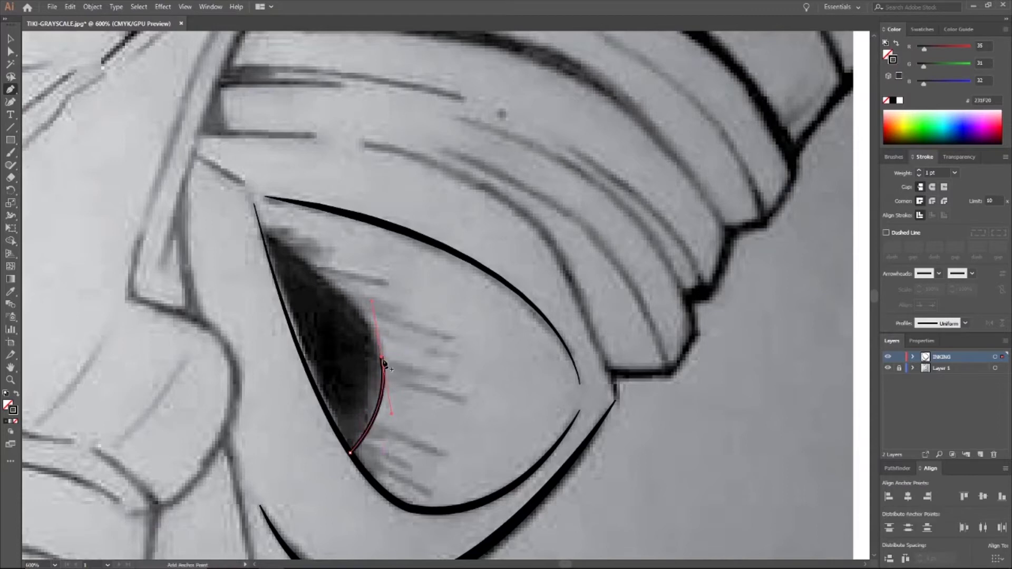
left_click_drag(382, 358, 332, 287)
Step: Try to continue the pupil outline to its upper tip through an extra anchor point, and undo those segments
left_click_drag(283, 253, 283, 253)
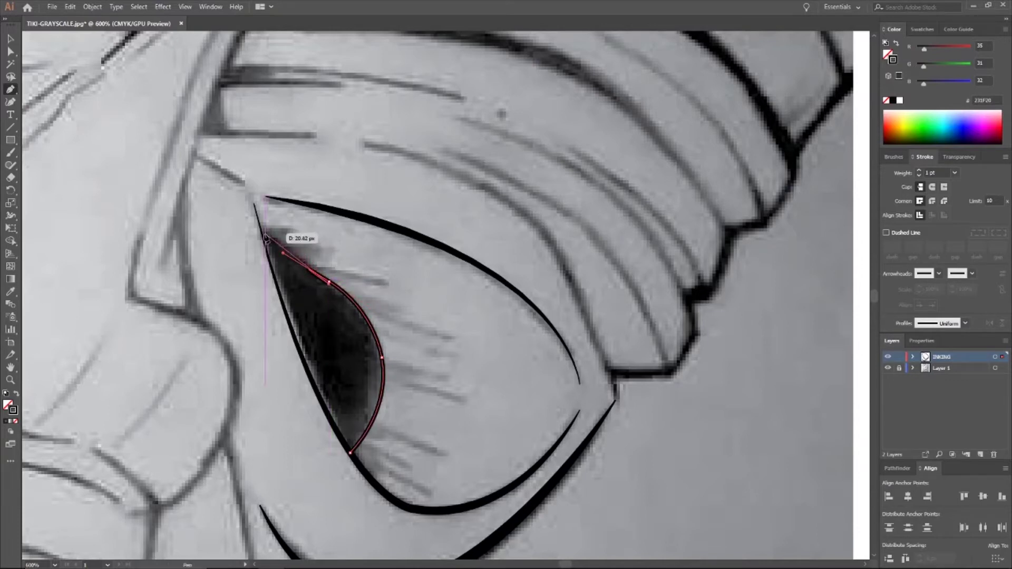
left_click_drag(265, 238, 233, 215)
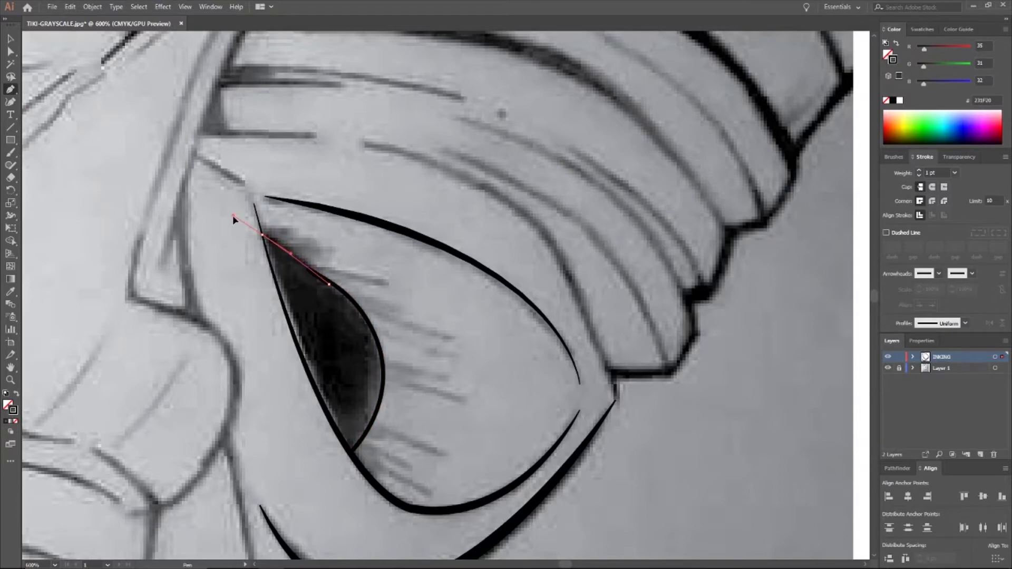
left_click_drag(233, 217, 228, 216)
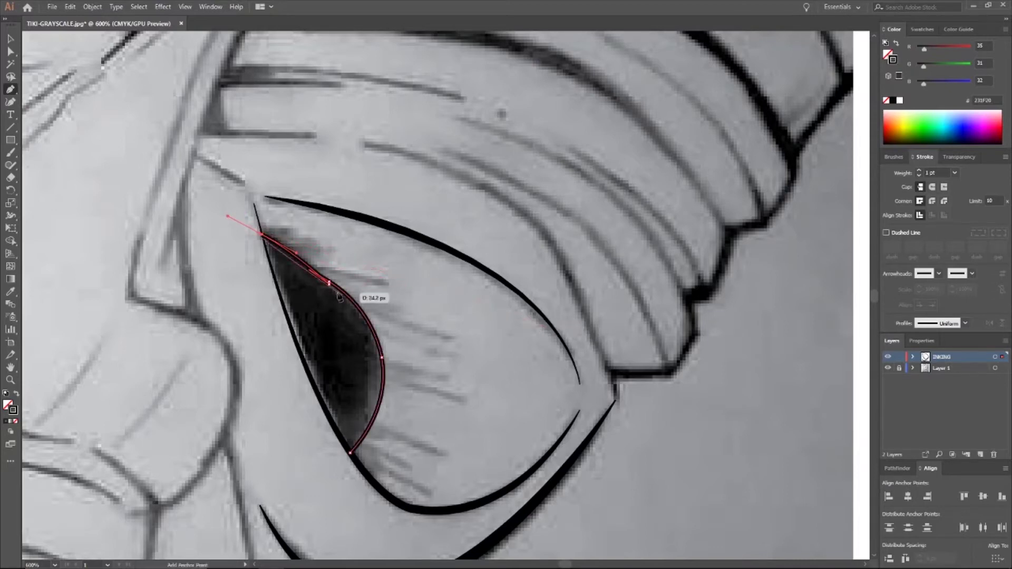
scroll(305, 284, "up", 2)
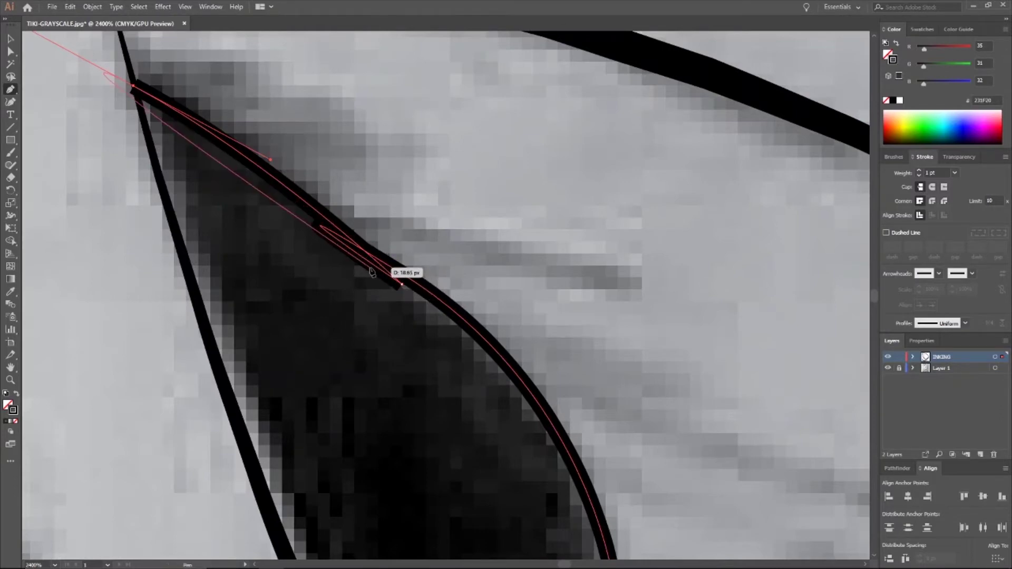
key("ctrl+z")
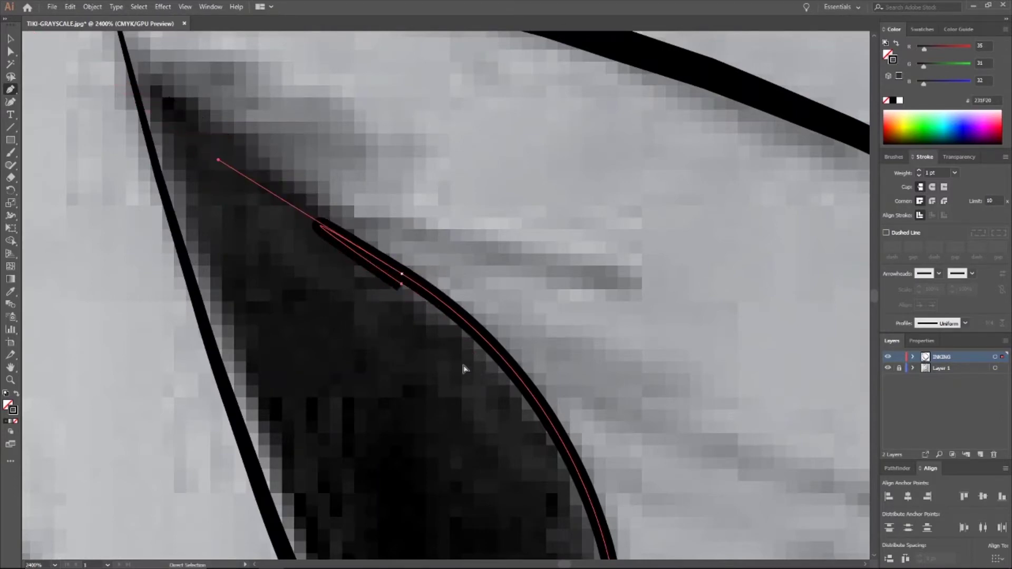
key("ctrl+z")
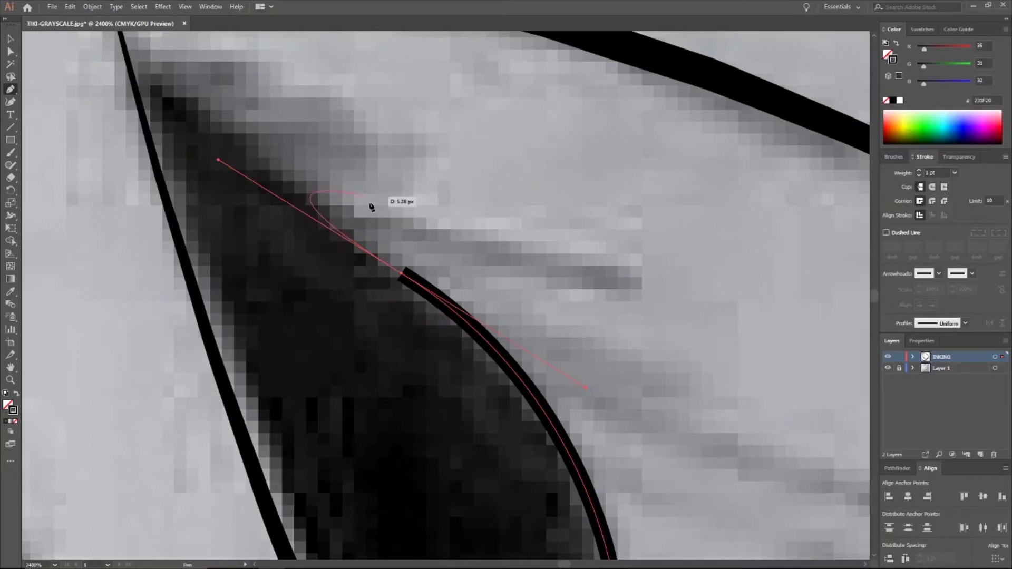
Step: Remove the forward handle from the outline's last anchor point and extend the path straight to the pupil's upper tip
left_click(402, 275)
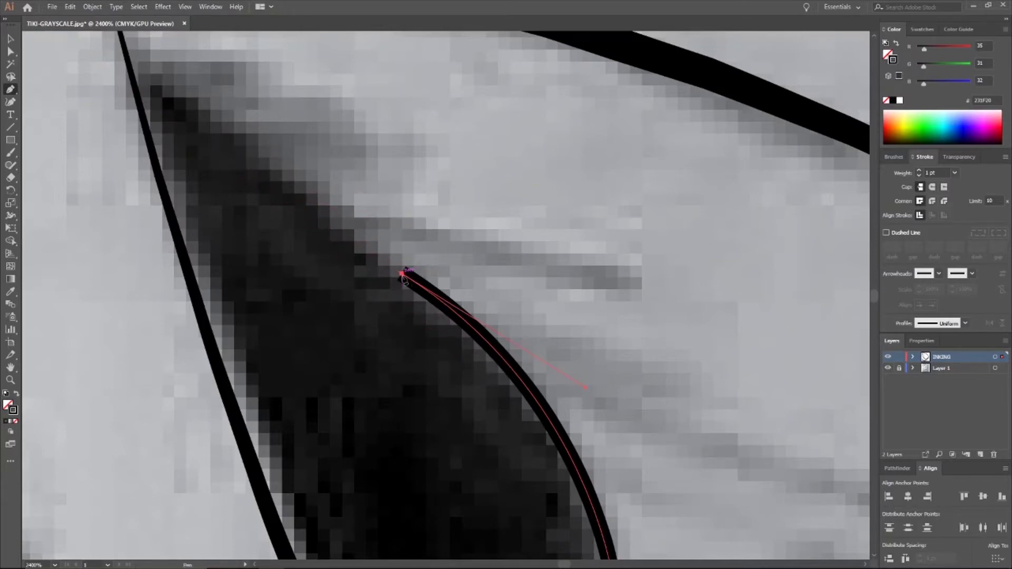
scroll(213, 181, "down", 1)
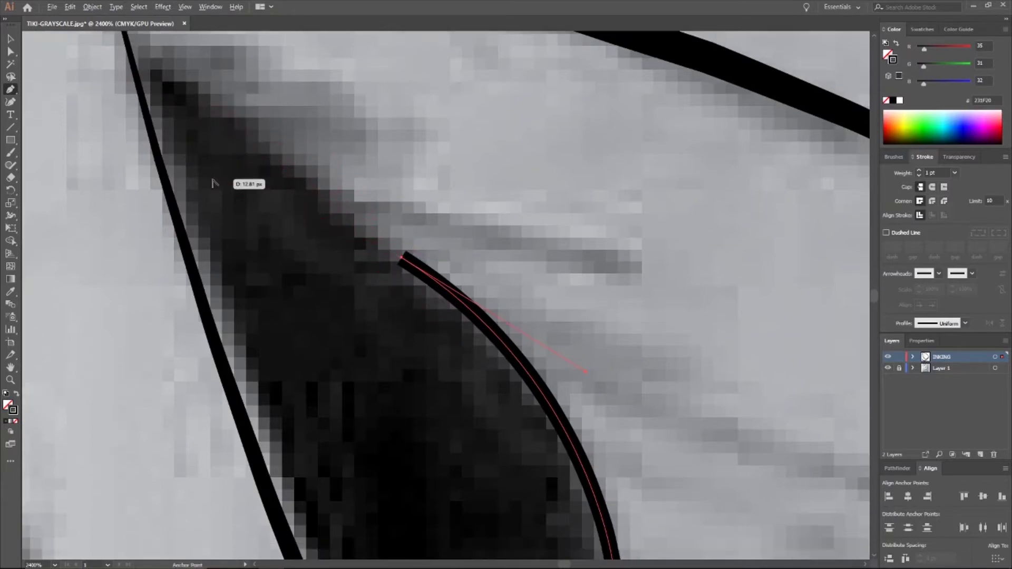
scroll(212, 181, "down", 2)
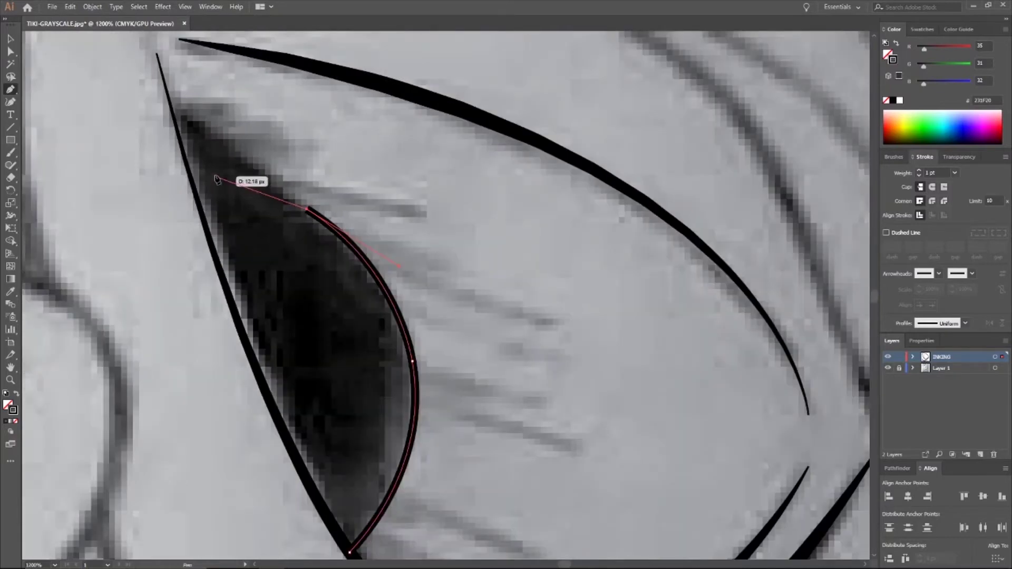
left_click(173, 122)
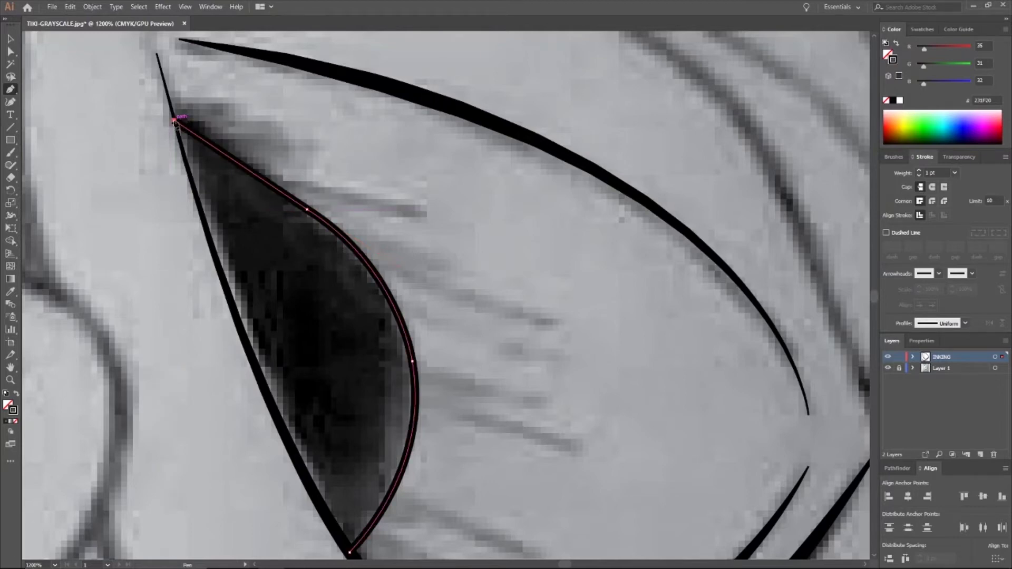
Step: Close the pupil outline at its lower starting point with a curved segment following the inner eye line
scroll(220, 214, "down", 3)
scroll(210, 273, "up", 1)
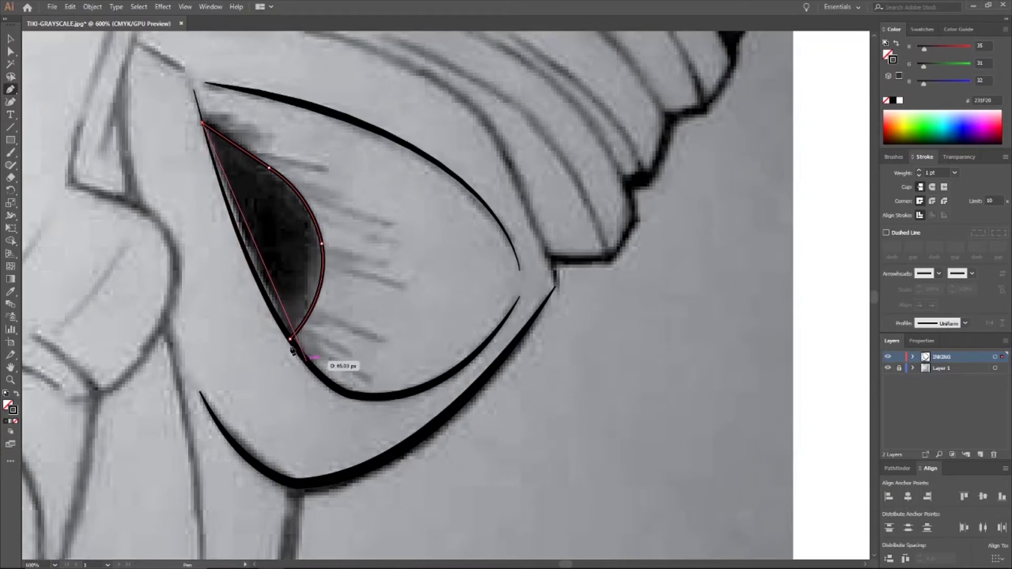
left_click_drag(291, 340, 329, 374)
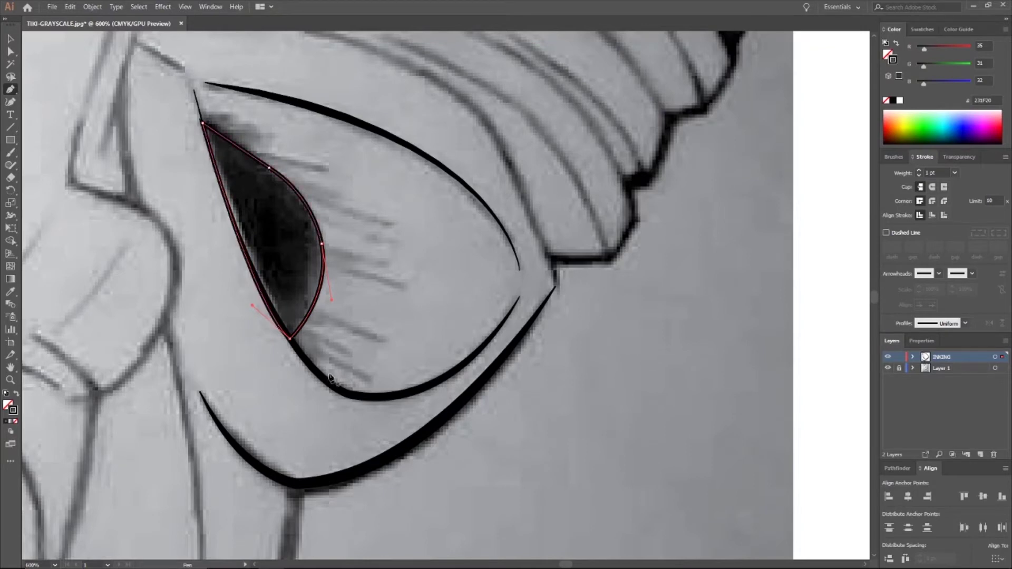
Step: Hide the sketch layer and swap the pupil shape's fill and stroke so it is solid black without an outline
left_click(889, 369)
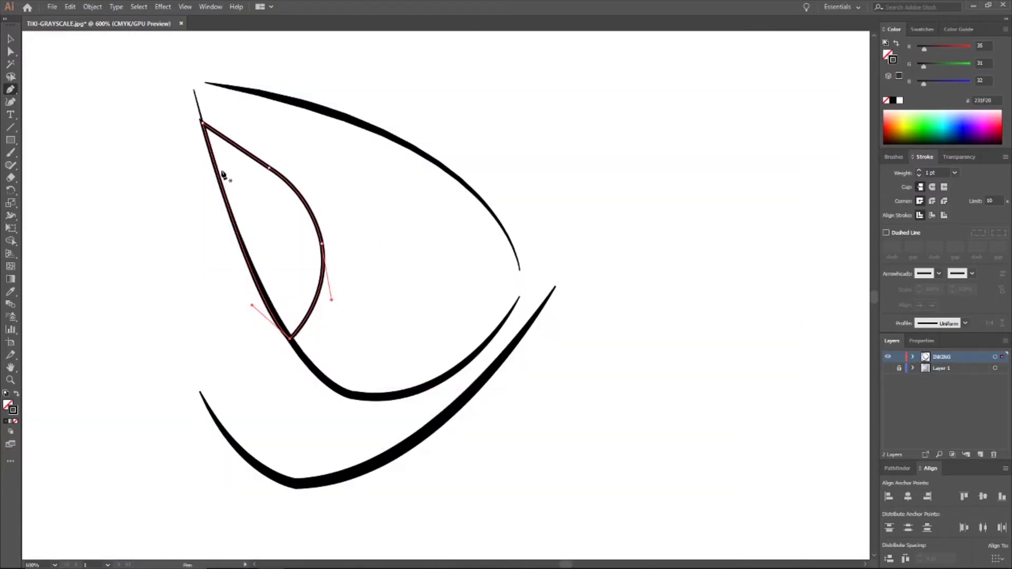
scroll(203, 170, "up", 3)
scroll(178, 184, "up", 6)
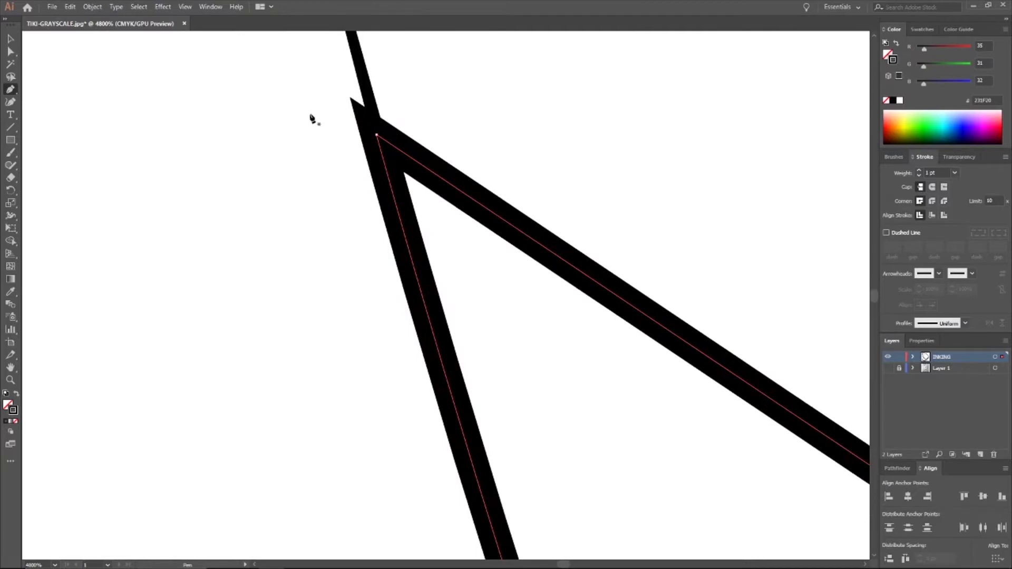
scroll(454, 308, "down", 5)
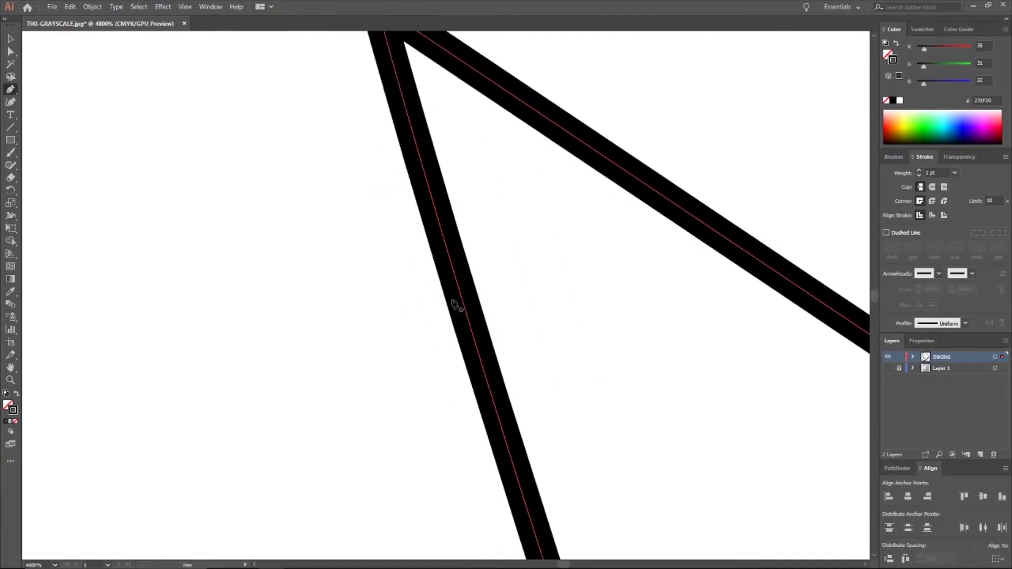
scroll(454, 304, "down", 6)
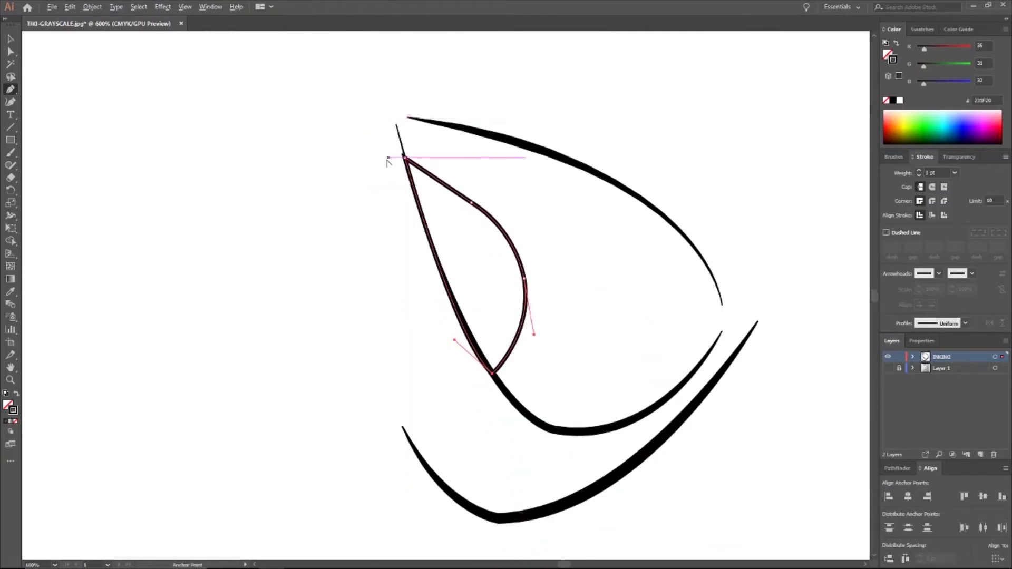
scroll(487, 259, "up", 1)
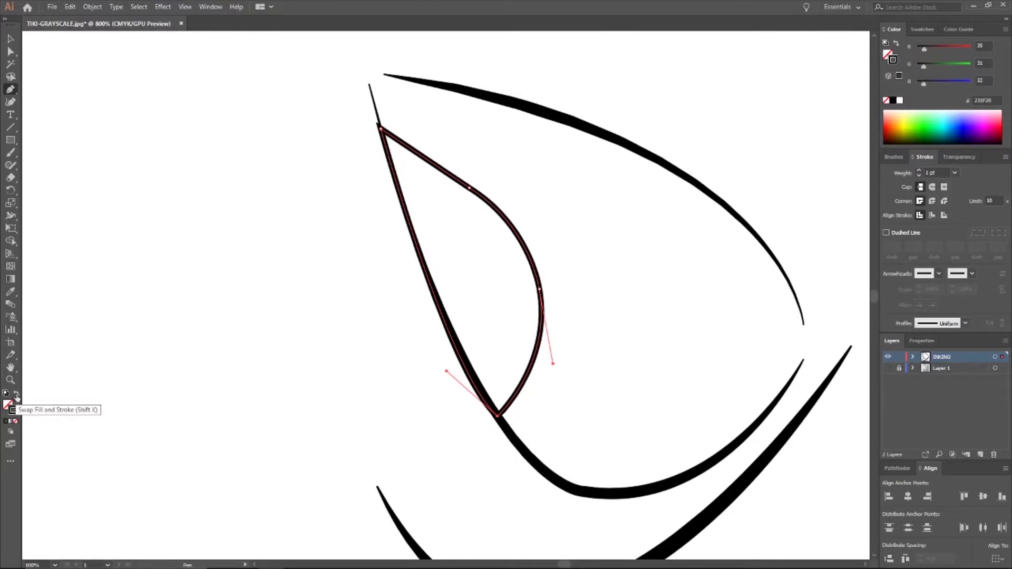
left_click(17, 397)
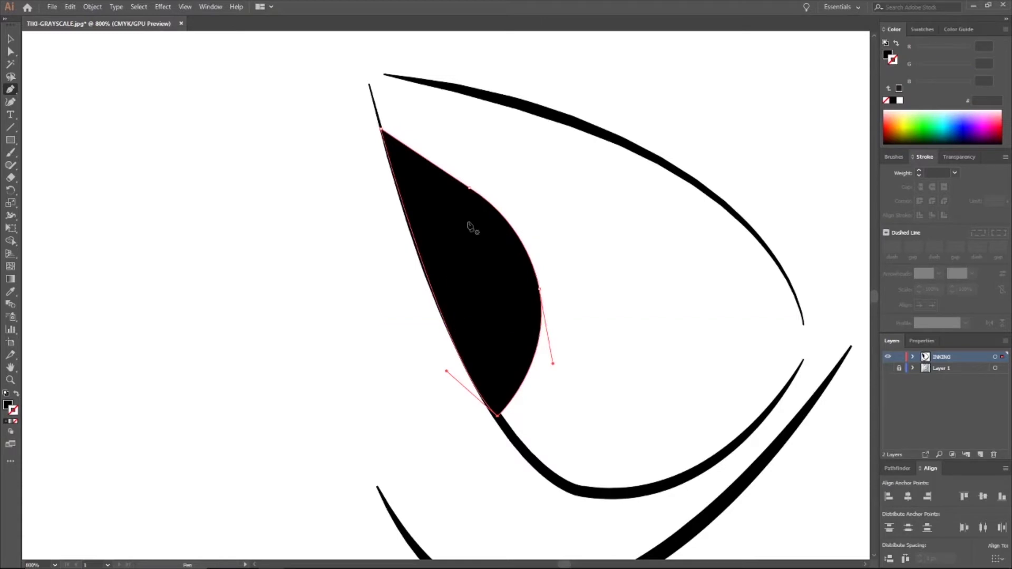
Step: Examine how the filled pupil's edges and tips line up with the inner eye line
scroll(590, 349, "up", 4)
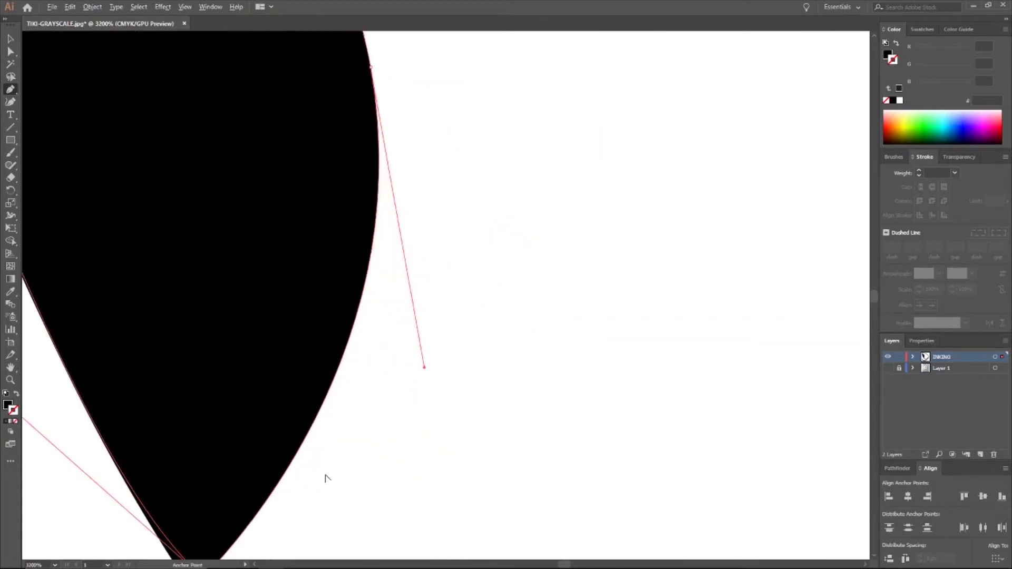
scroll(158, 535, "down", 3)
scroll(211, 529, "up", 4)
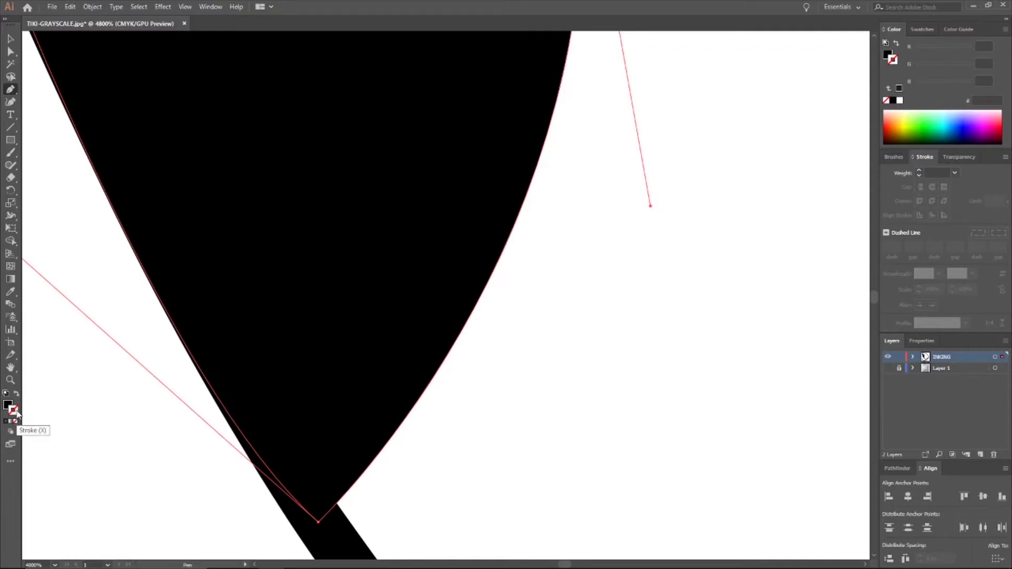
key("ctrl+minus")
key("ctrl+minus")
key("ctrl+minus")
key("ctrl+minus")
key("ctrl+minus")
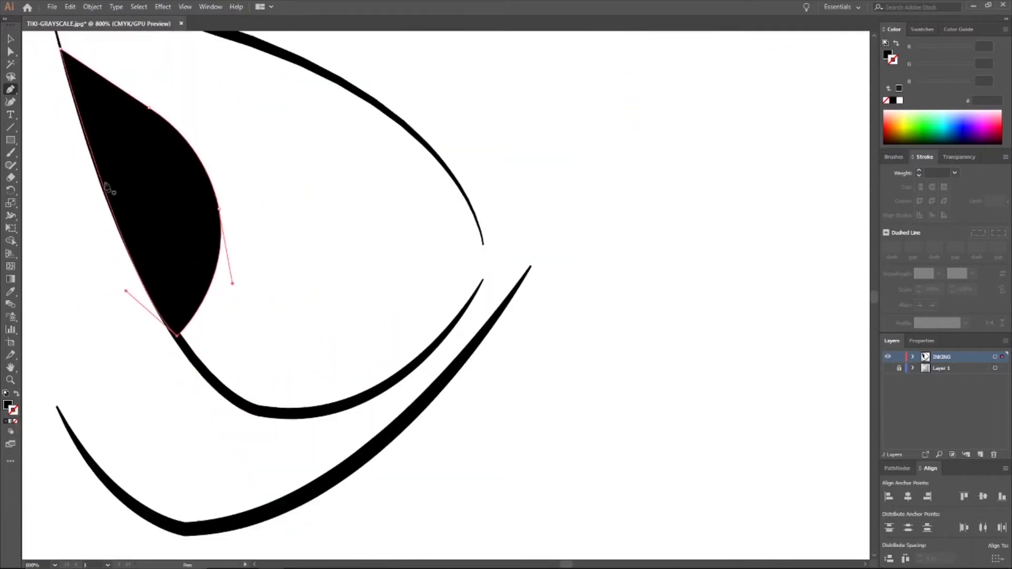
scroll(46, 87, "up", 3)
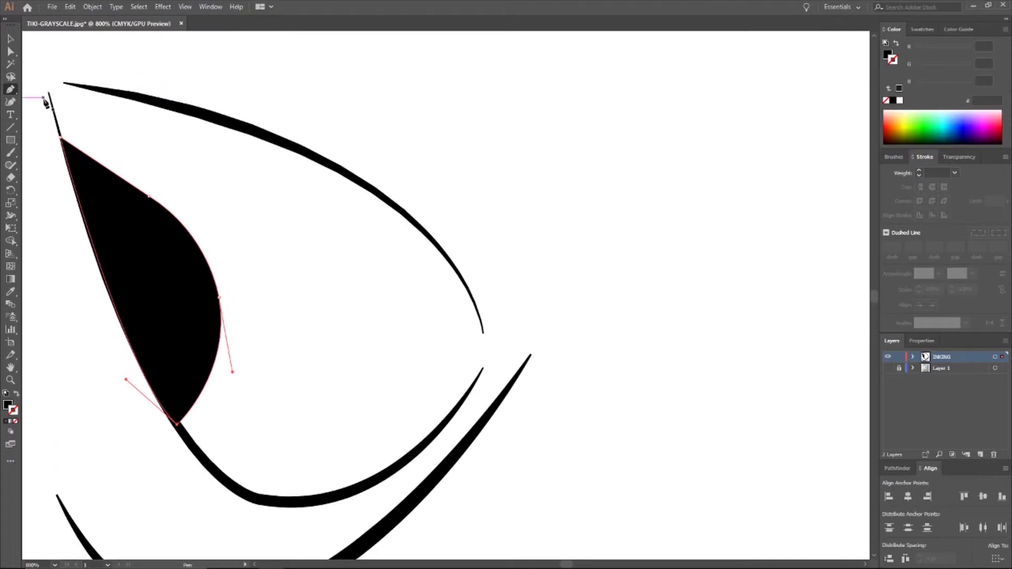
scroll(52, 130, "left", 2)
scroll(55, 131, "left", 5)
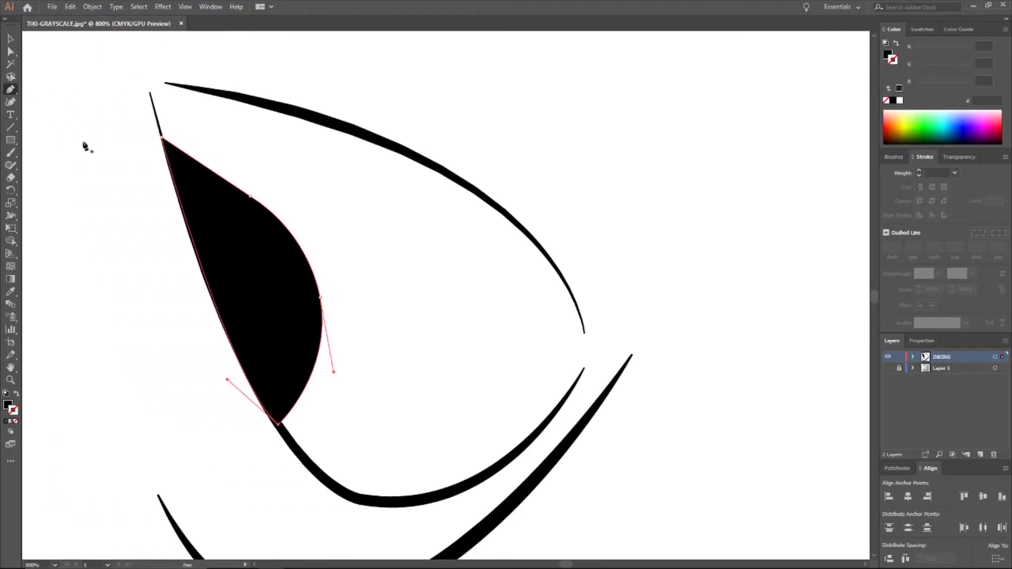
Step: Swap the pupil shape's fill and stroke back and forth to compare its outlined and solid black versions
scroll(112, 166, "up", 3)
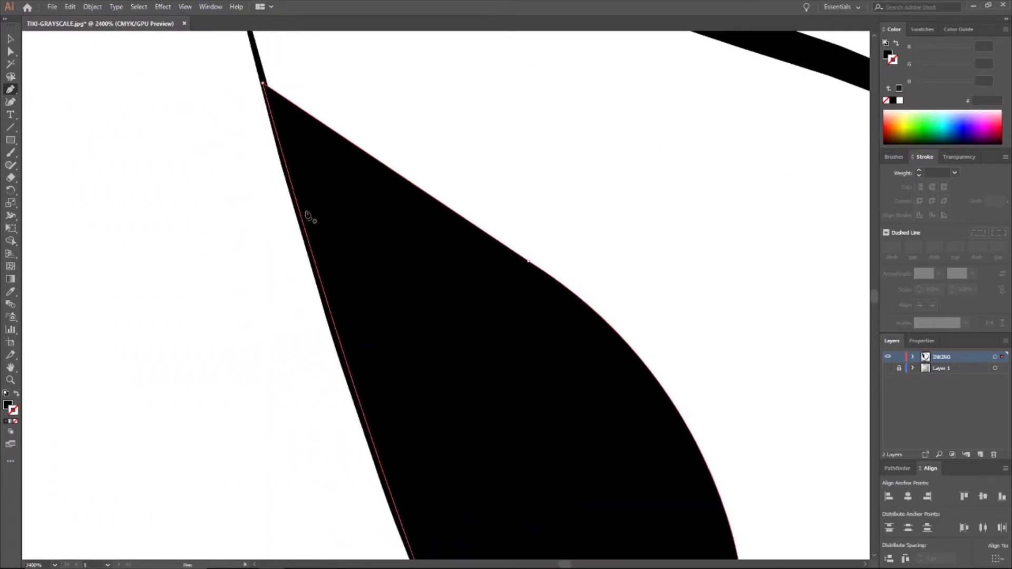
scroll(371, 427, "down", 4)
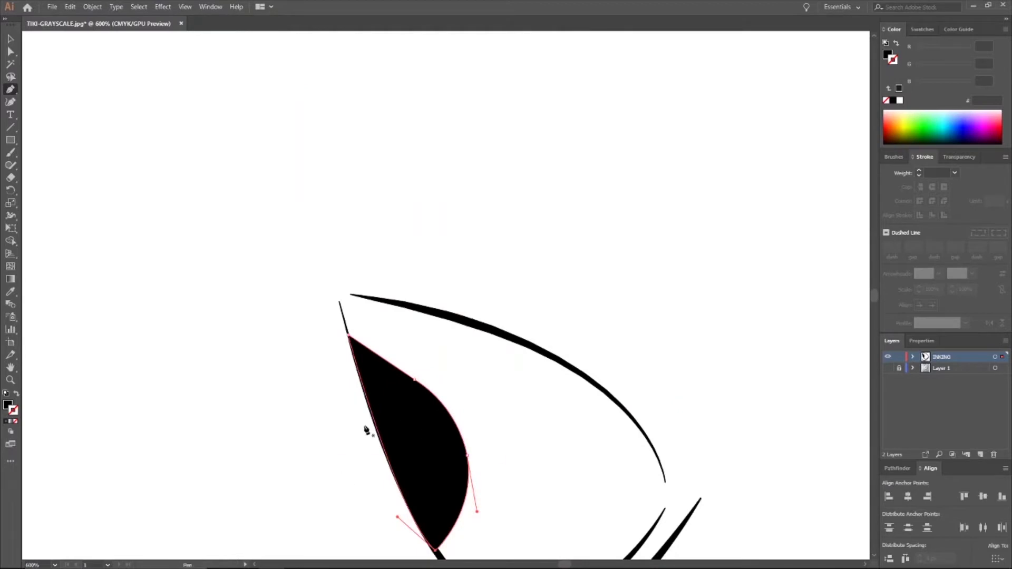
scroll(436, 506, "up", 2)
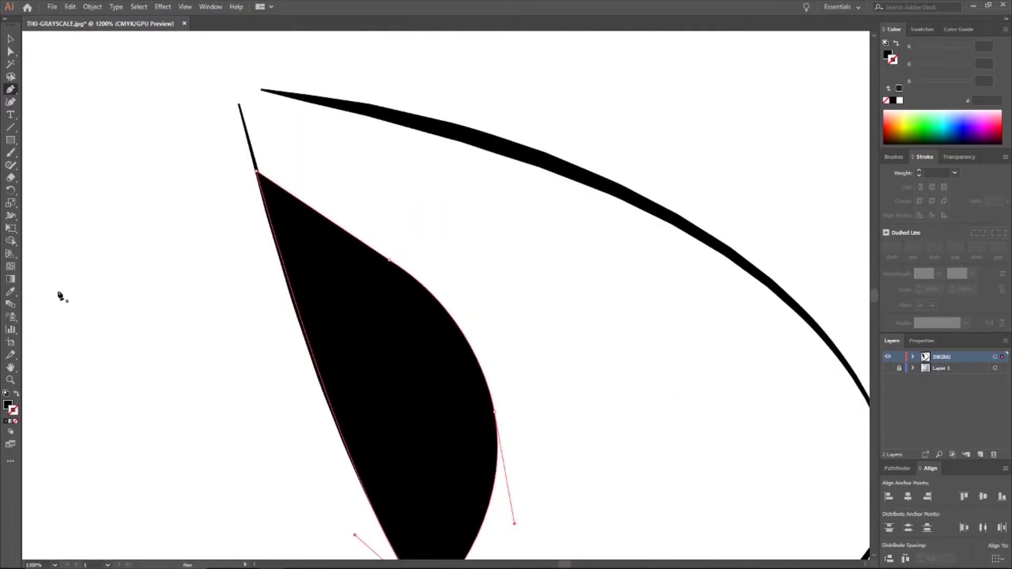
left_click(17, 395)
left_click(17, 395)
left_click(17, 396)
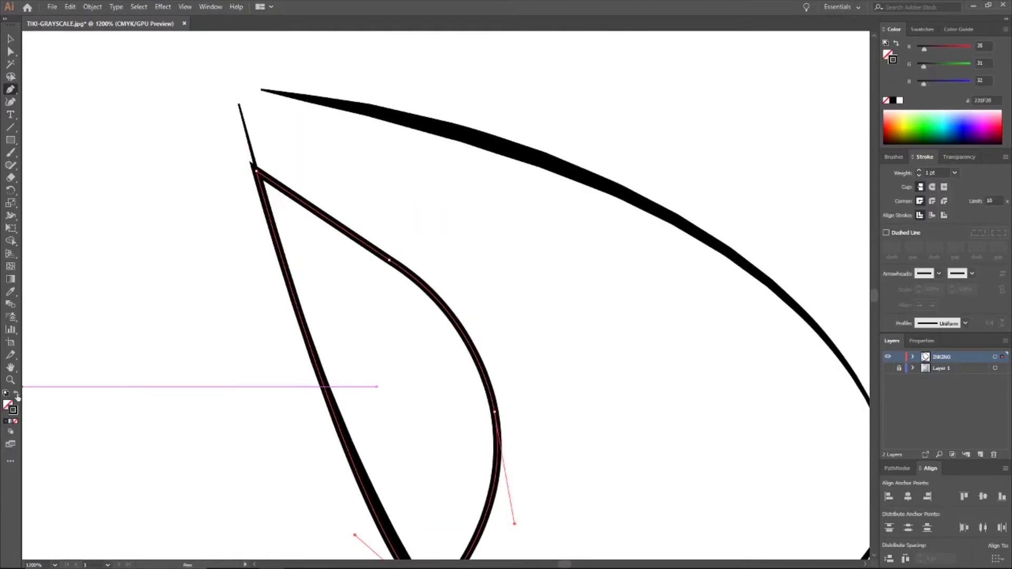
left_click(17, 396)
left_click(17, 396)
left_click(17, 395)
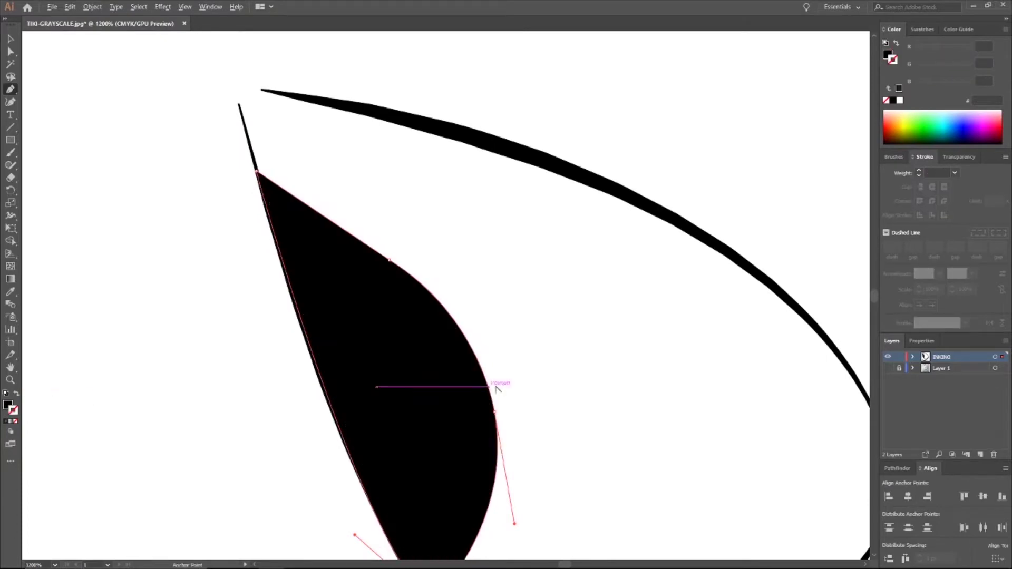
Step: Show the sketch layer beneath the inked eye again
scroll(504, 389, "down", 4)
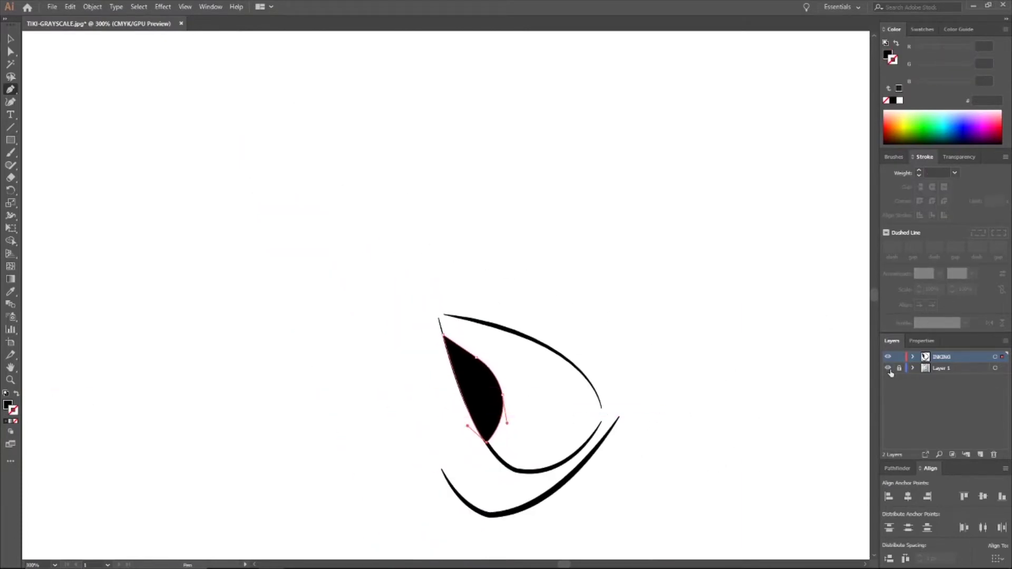
left_click(888, 368)
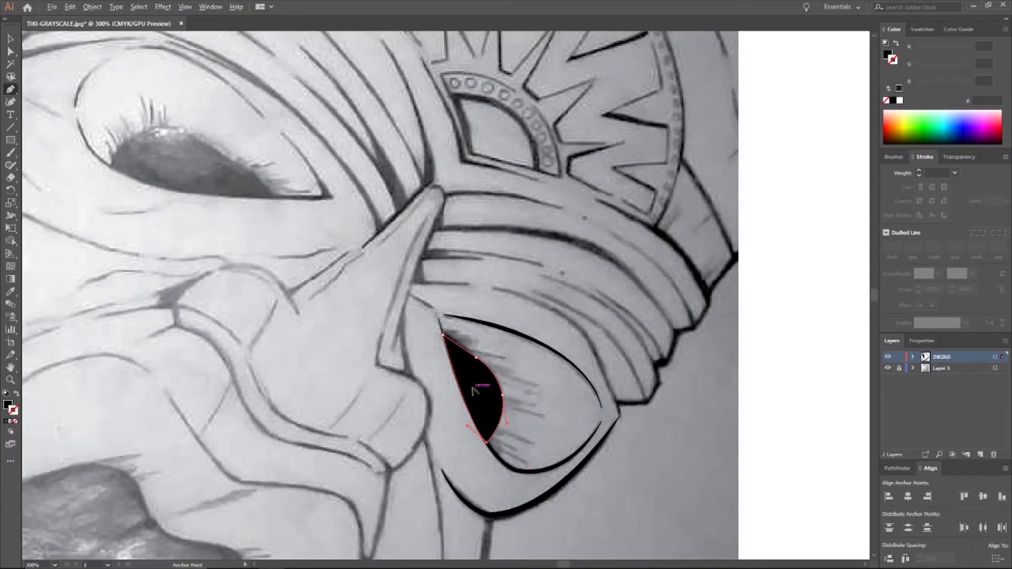
Step: Examine the fine shading lines radiating from the pupil's curved edge in relation to the whole mask sketch
scroll(473, 391, "up", 4)
scroll(538, 330, "down", 1)
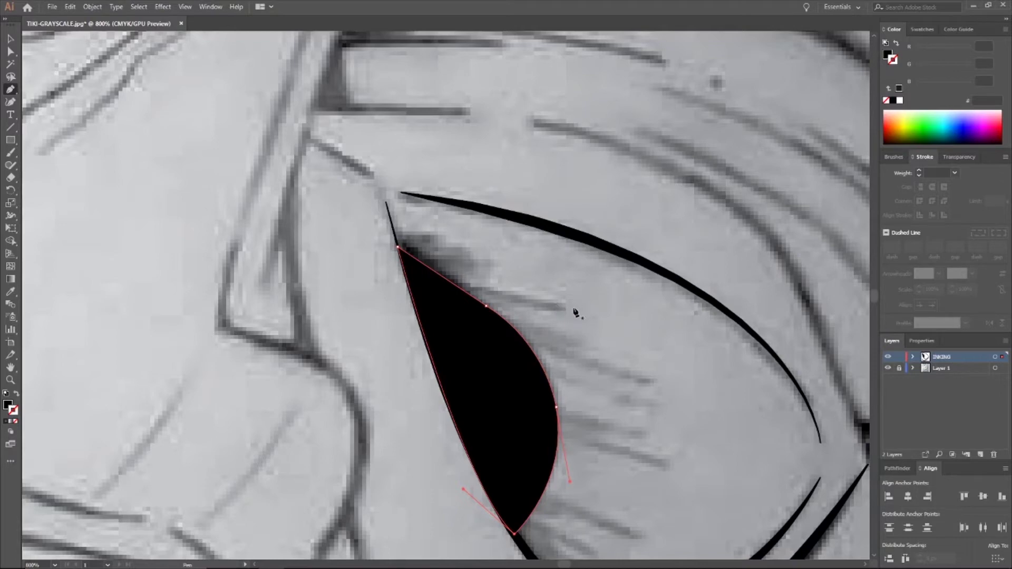
scroll(506, 303, "down", 2)
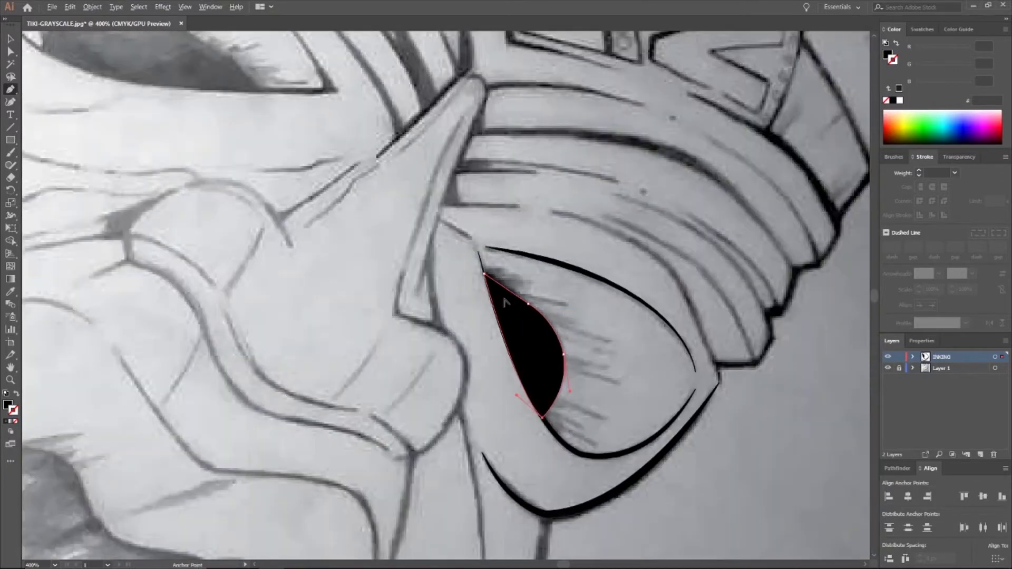
scroll(506, 303, "up", 1)
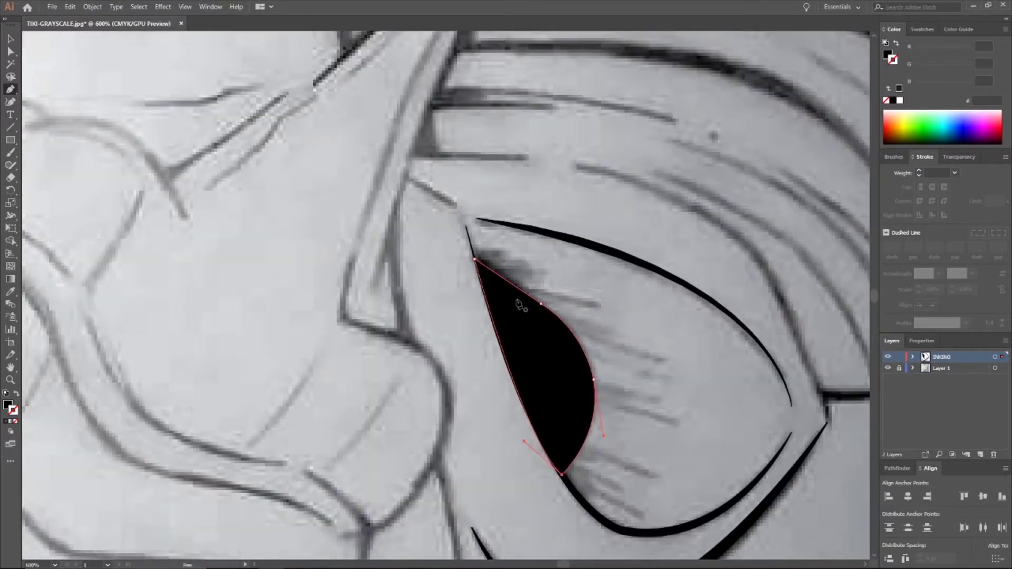
scroll(522, 301, "up", 1)
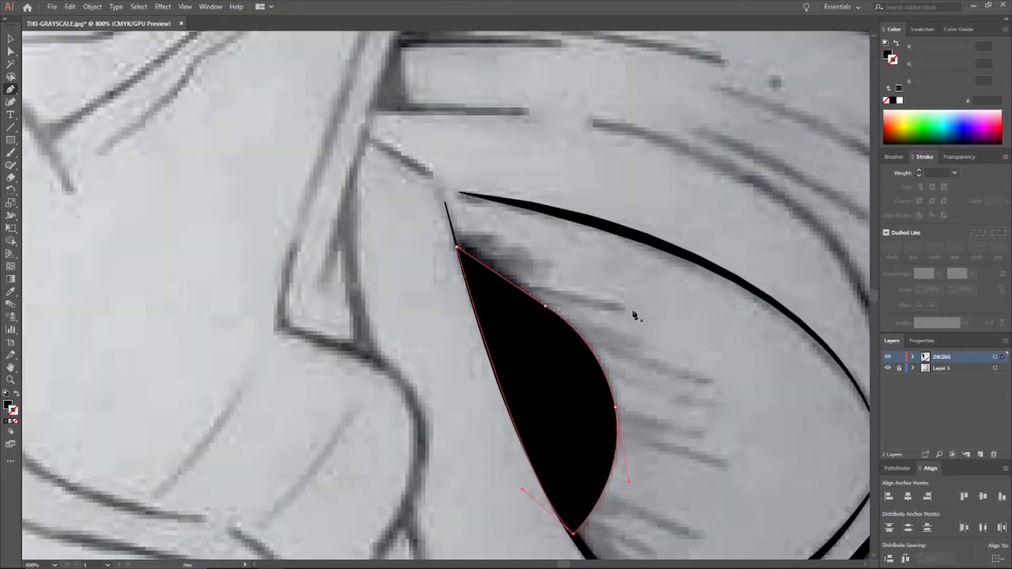
scroll(640, 316, "down", 3)
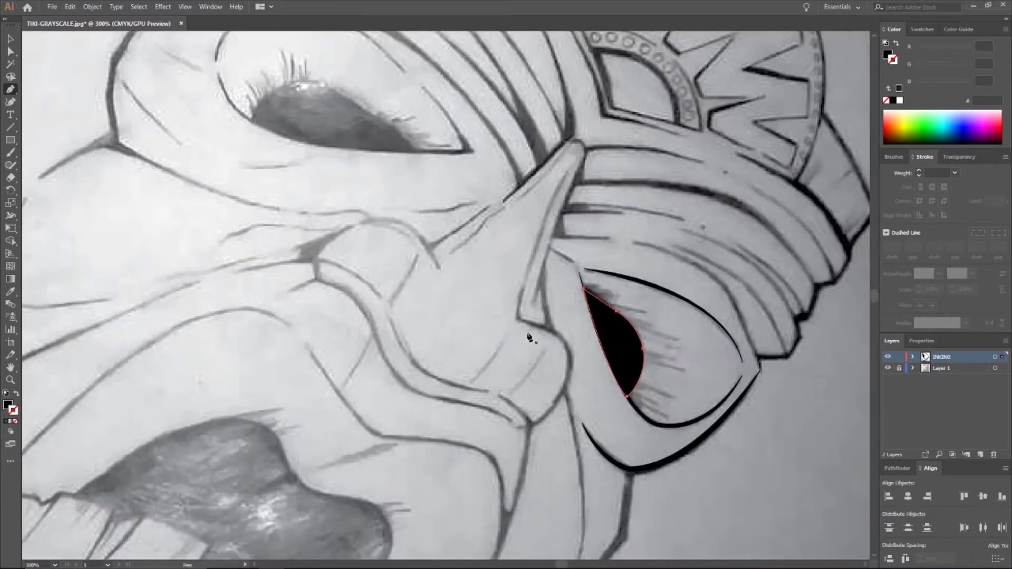
left_click(584, 289, "alt")
scroll(628, 319, "up", 3)
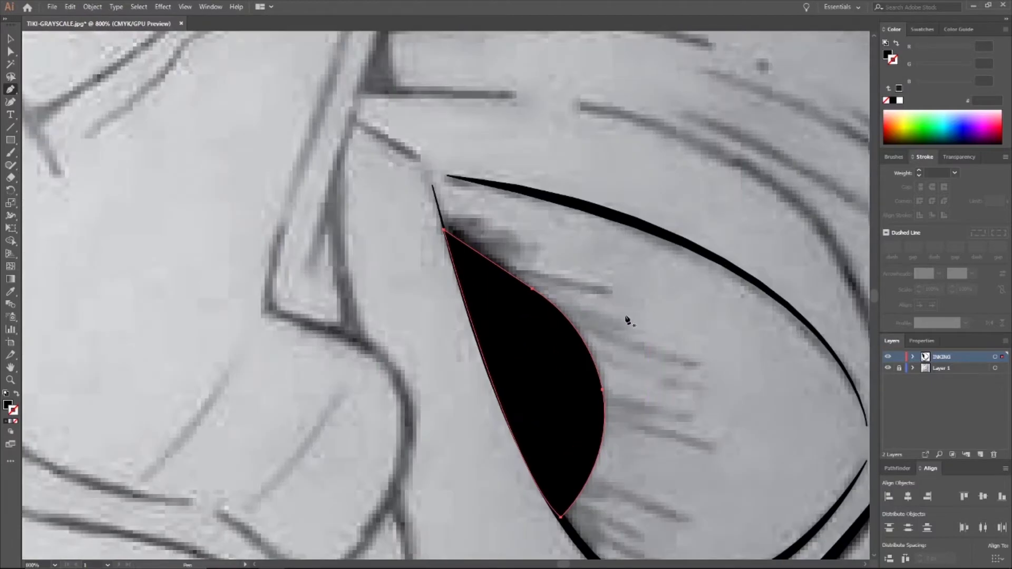
scroll(626, 318, "down", 3)
scroll(624, 319, "down", 3)
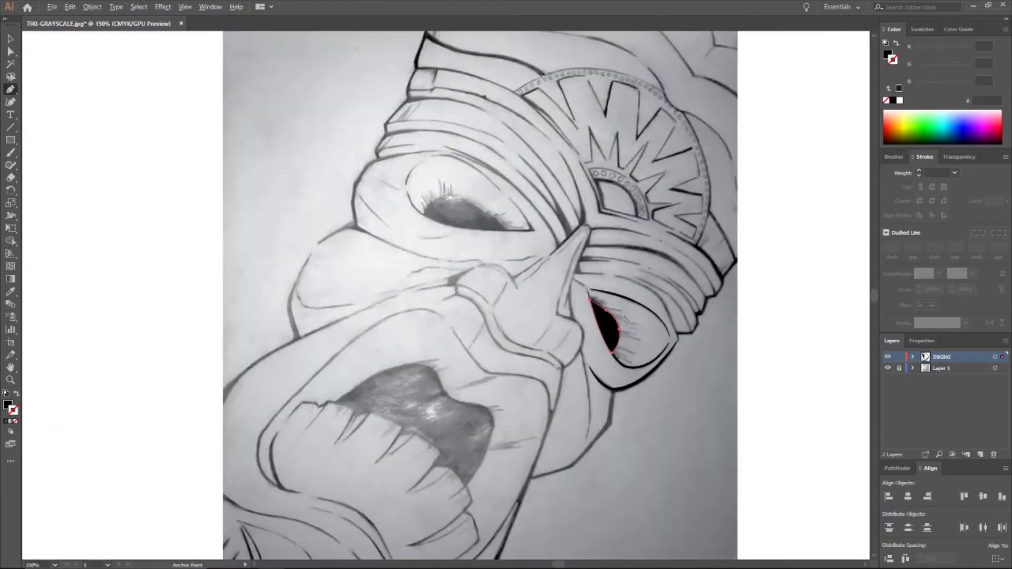
scroll(627, 322, "up", 3)
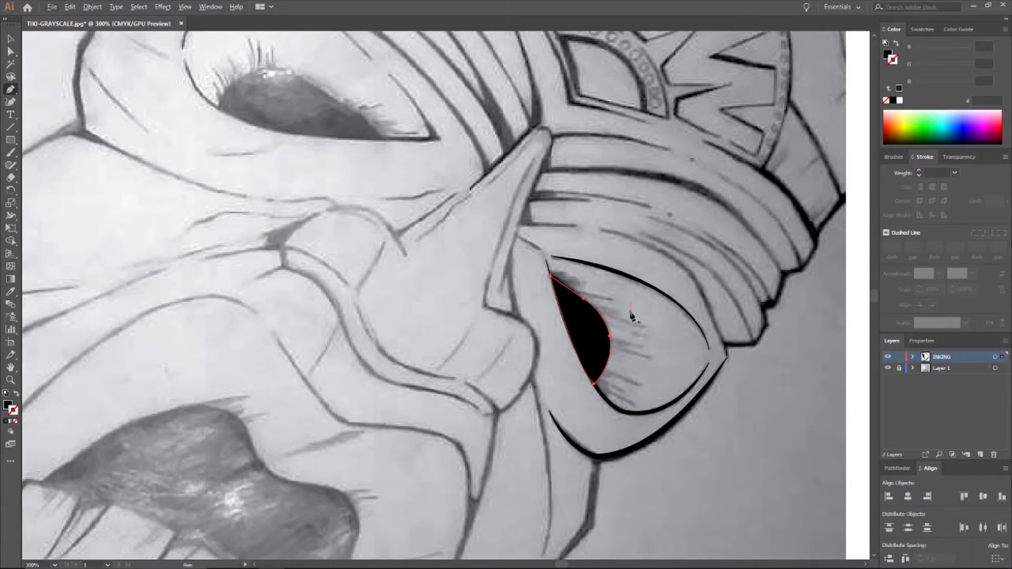
scroll(603, 340, "up", 5)
scroll(603, 338, "down", 8)
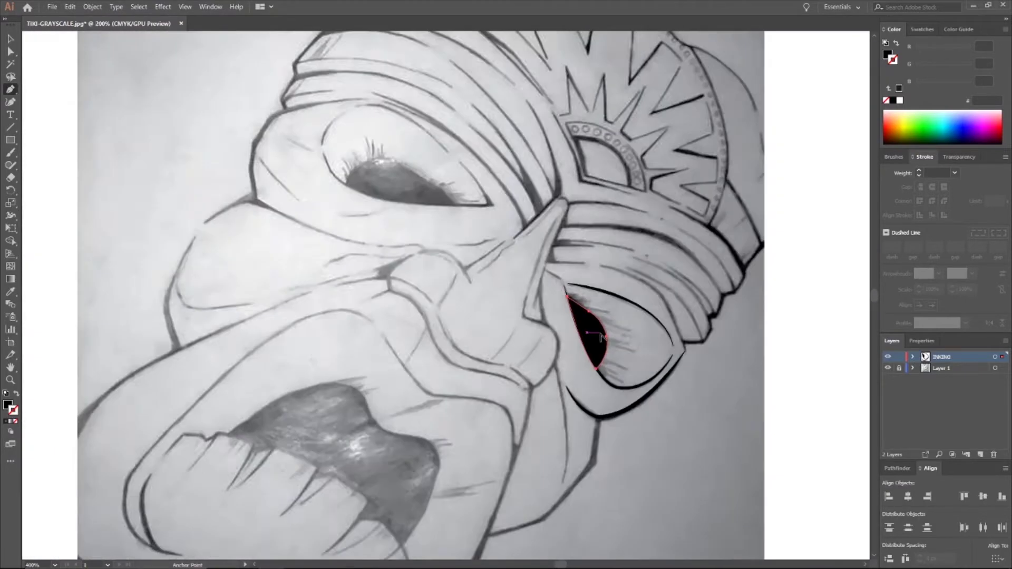
scroll(601, 338, "up", 3)
scroll(601, 338, "up", 1)
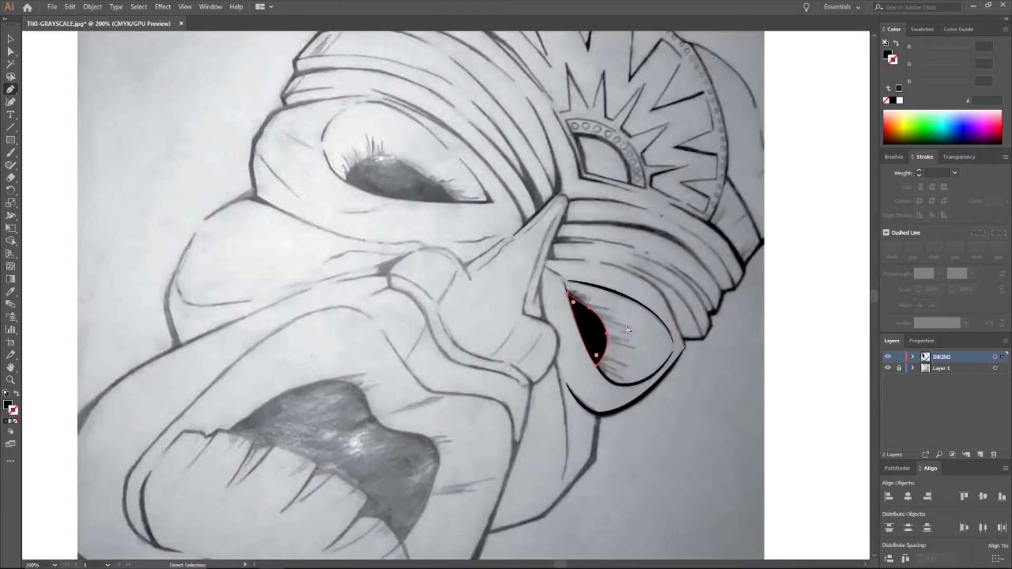
scroll(627, 329, "right", 3)
scroll(628, 330, "left", 2)
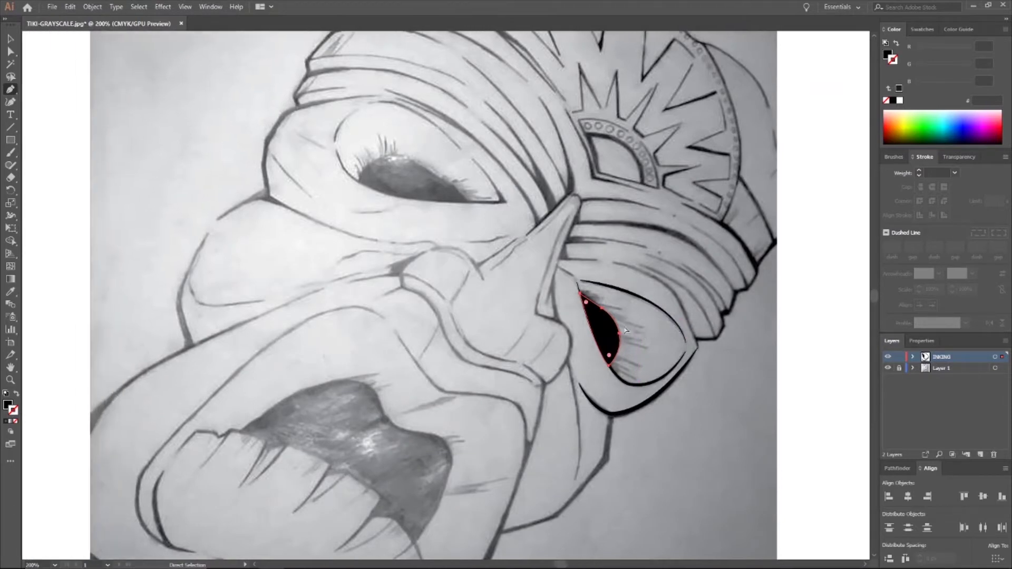
scroll(626, 331, "right", 2)
scroll(580, 326, "left", 2)
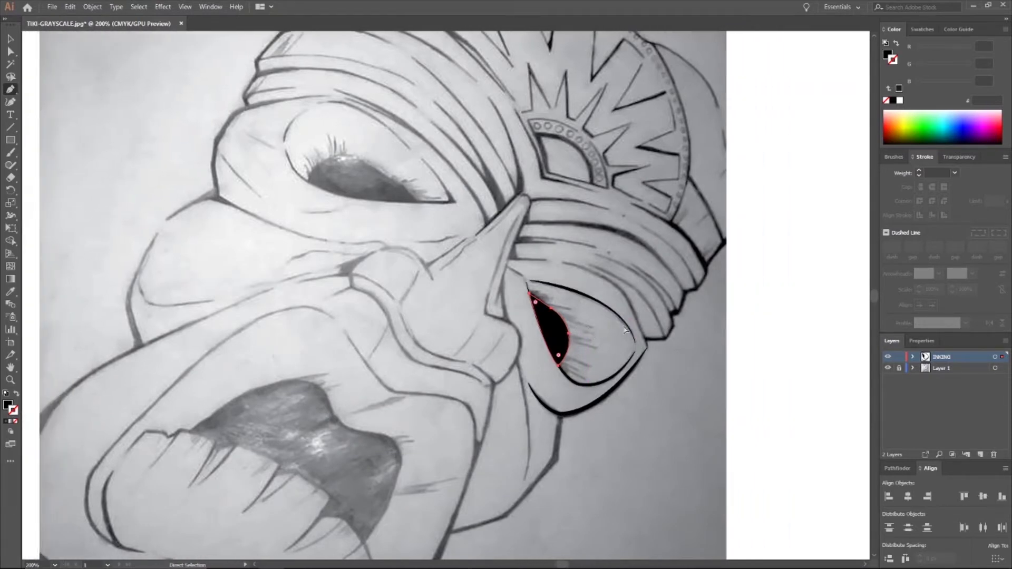
scroll(558, 323, "up", 2)
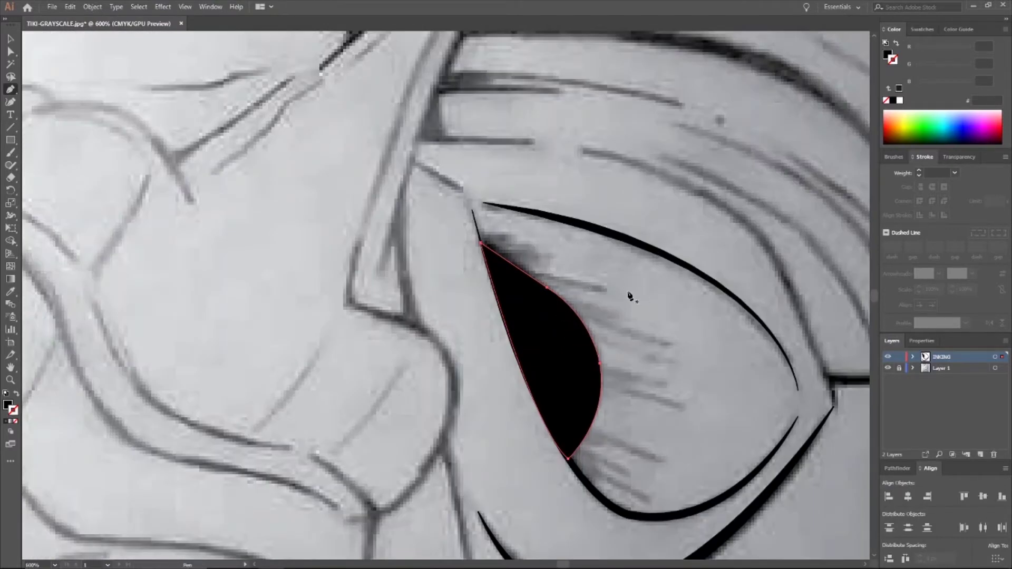
scroll(630, 297, "up", 4)
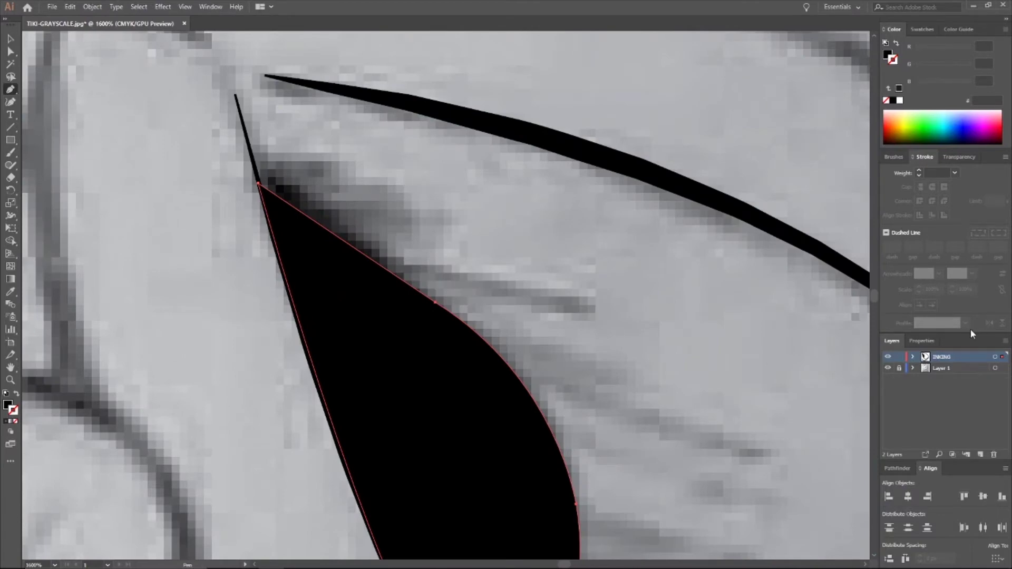
scroll(546, 314, "down", 3)
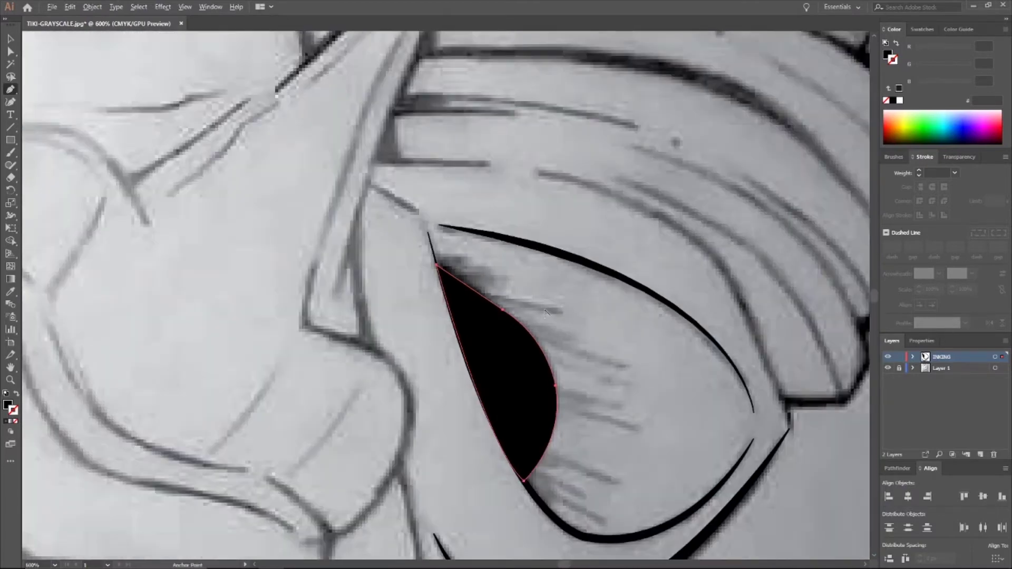
Step: Draw a short curved shading line from inside the pupil's outer edge along the sketch, and swap its fill and stroke so only a stroke remains
left_click_drag(555, 374, 638, 375)
left_click_drag(634, 370, 601, 379)
scroll(601, 378, "up", 3)
scroll(551, 370, "up", 2)
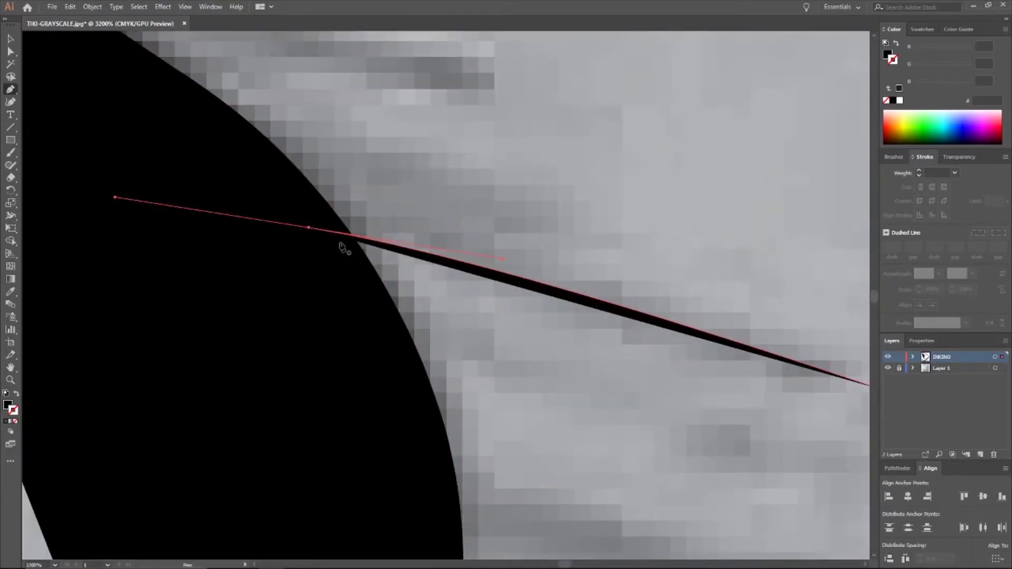
scroll(812, 378, "down", 3)
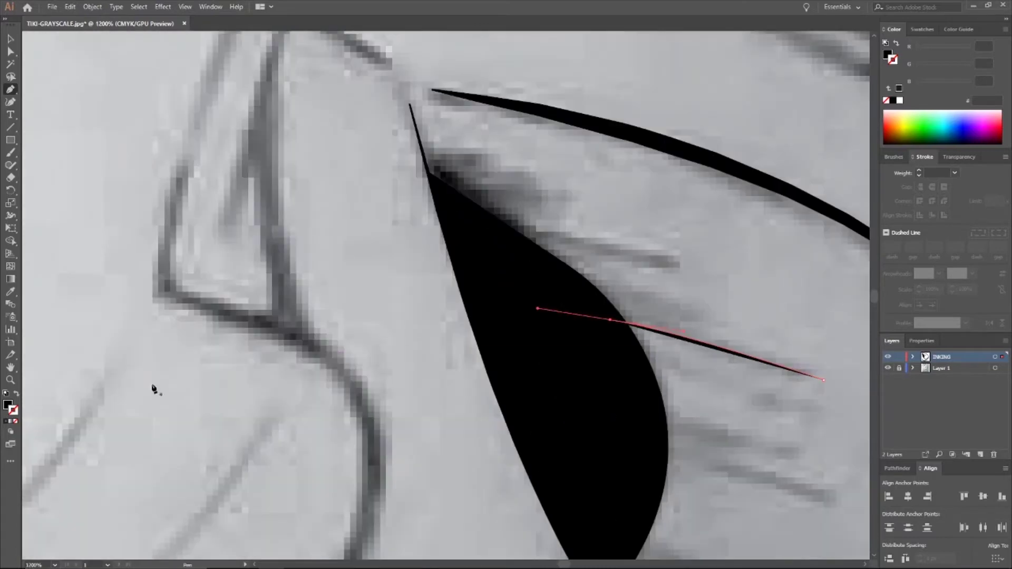
left_click(16, 395)
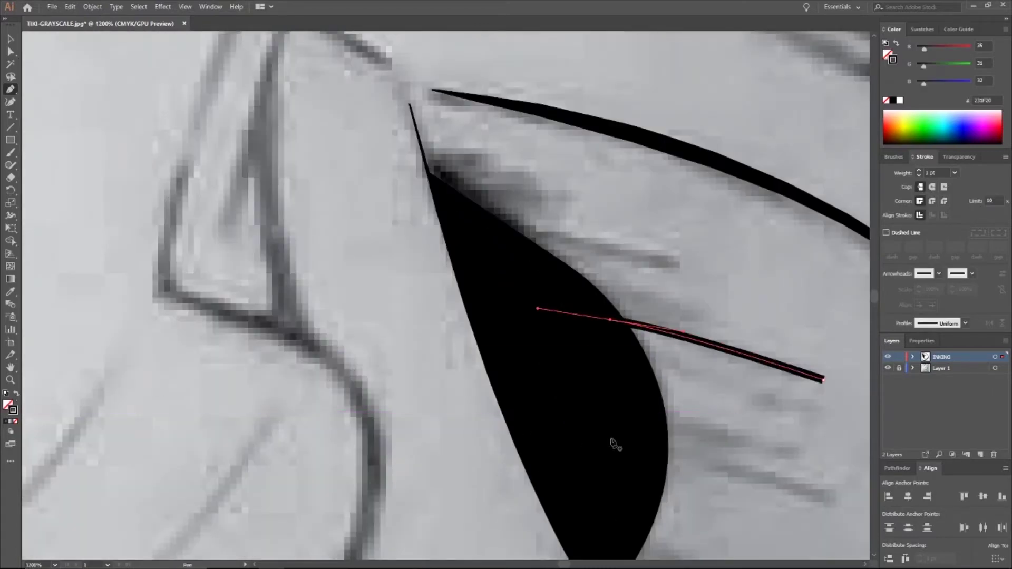
Step: Give the shading line a 2 pt stroke with the one-ended taper profile, flipped so it is thickest at the pupil, and deselect it
scroll(771, 399, "down", 1)
scroll(818, 385, "right", 2)
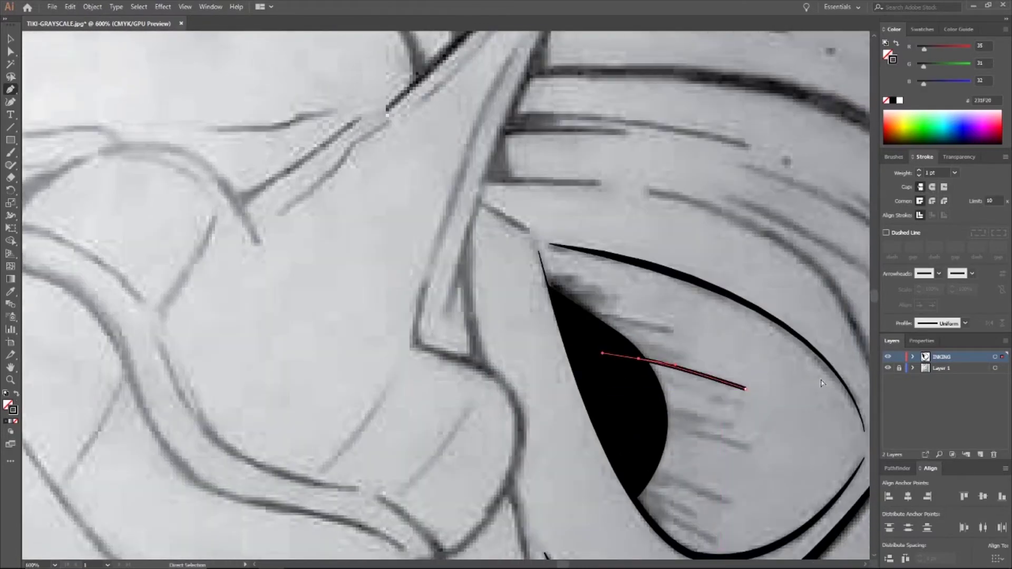
scroll(805, 386, "up", 1)
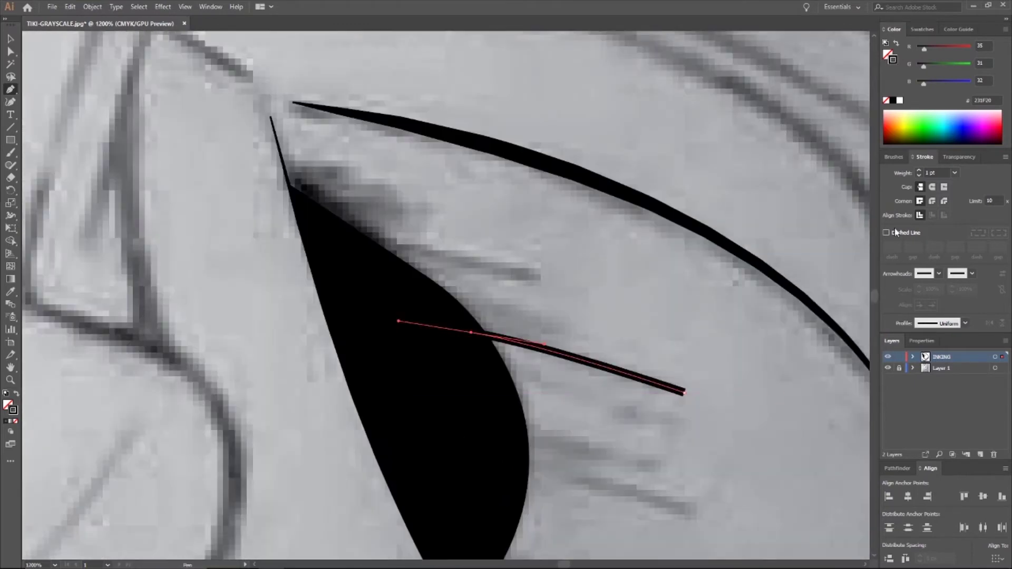
left_click(920, 172)
left_click(965, 323)
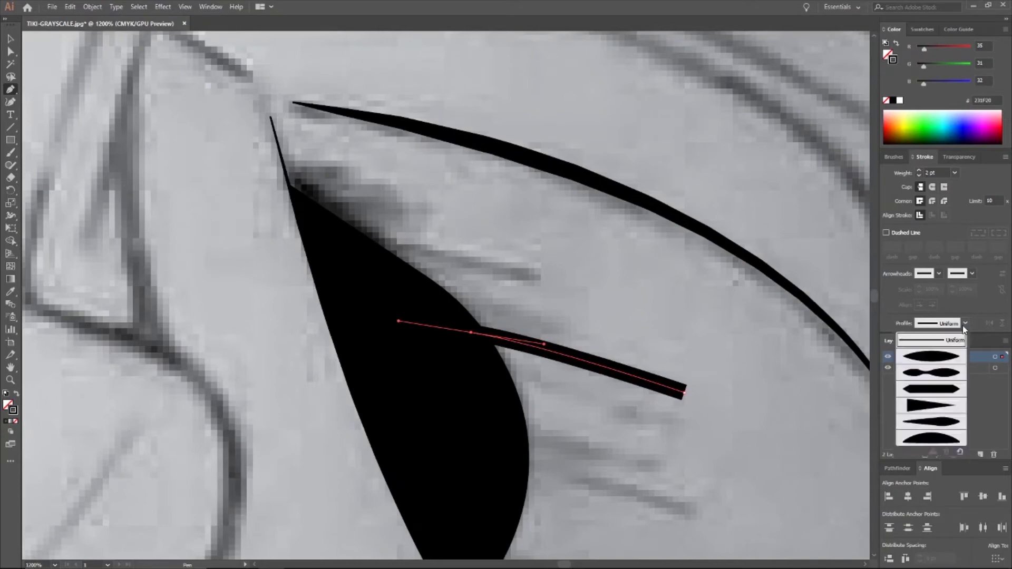
left_click(938, 410)
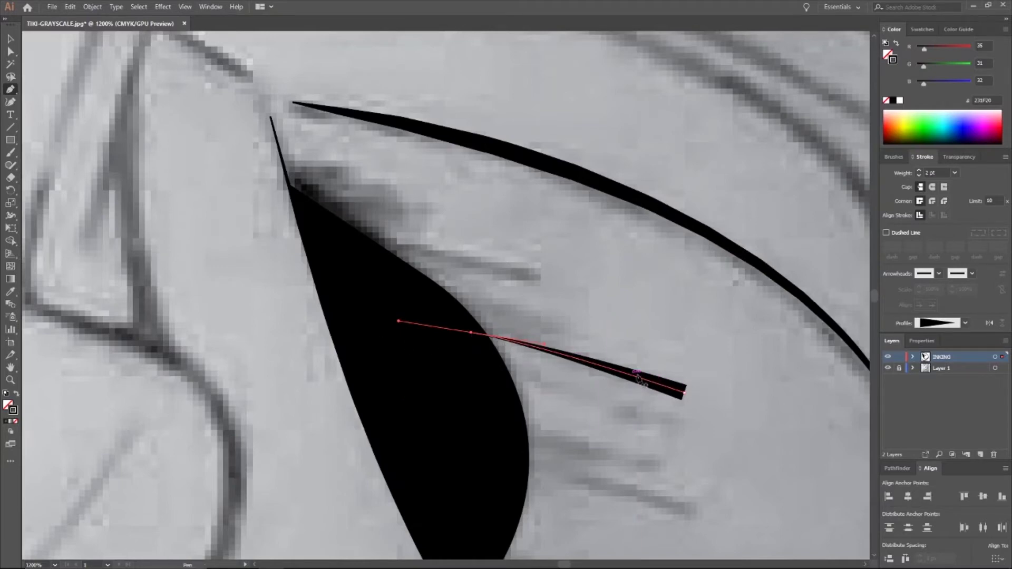
left_click(990, 324)
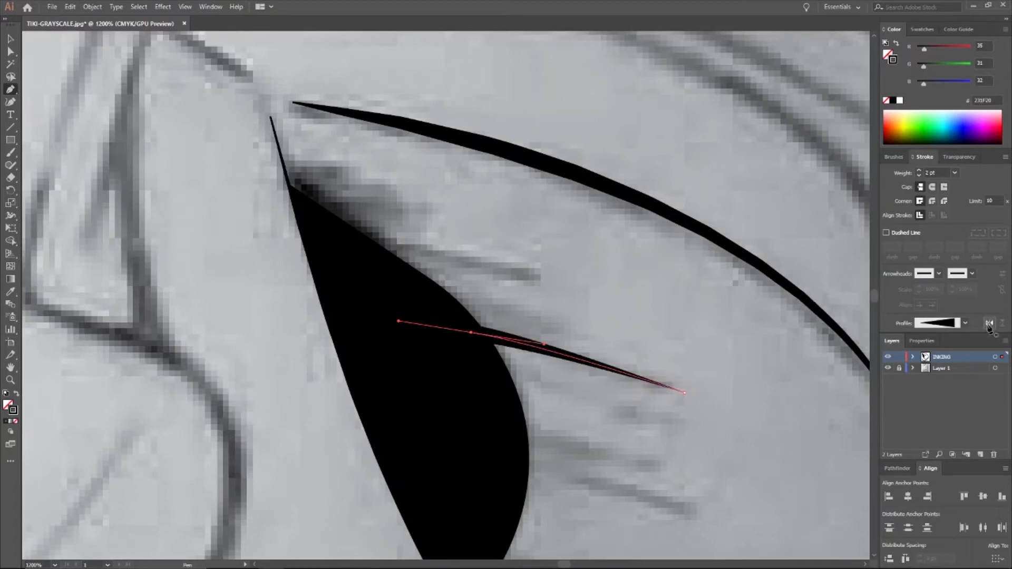
key("ctrl+shift+a")
scroll(764, 346, "down", 1)
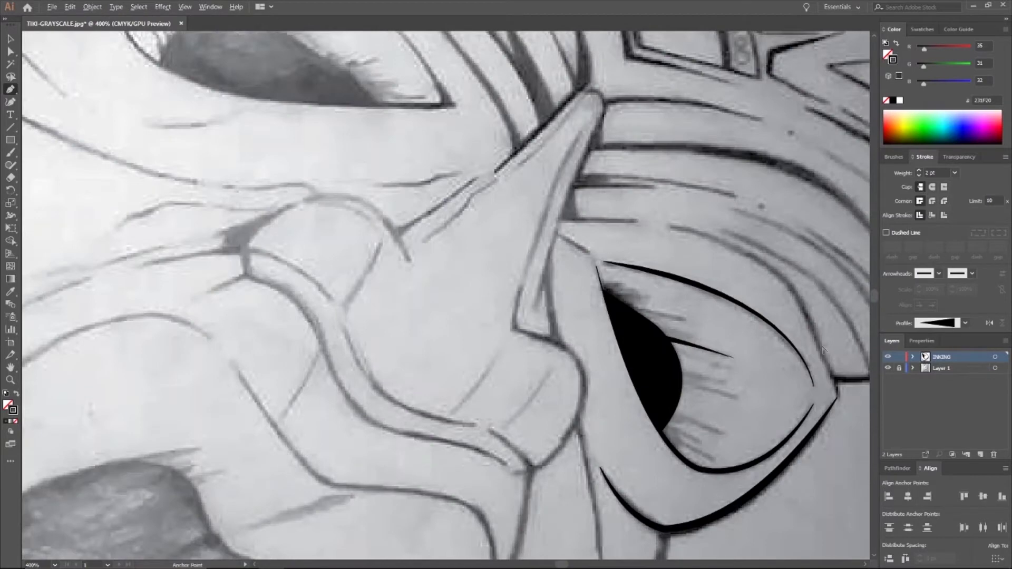
scroll(772, 373, "up", 1, "alt")
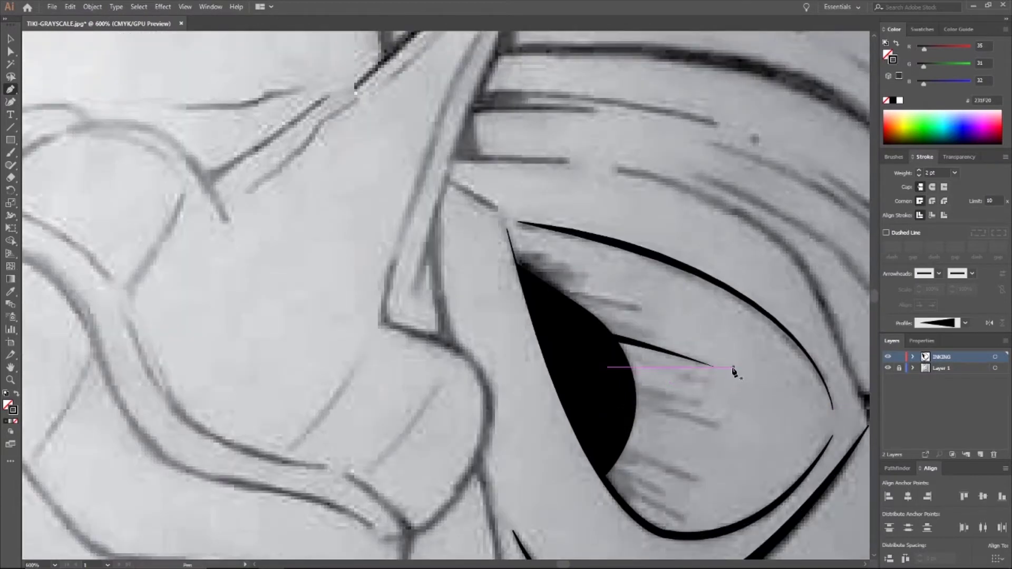
Step: Unlock all the locked ink strokes around the eye
left_click(90, 8)
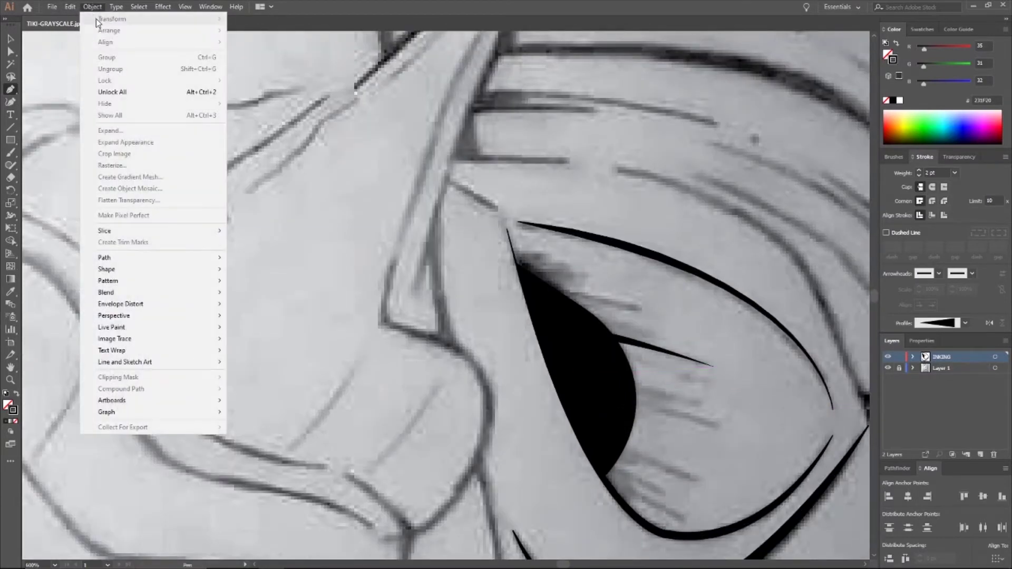
left_click(112, 91)
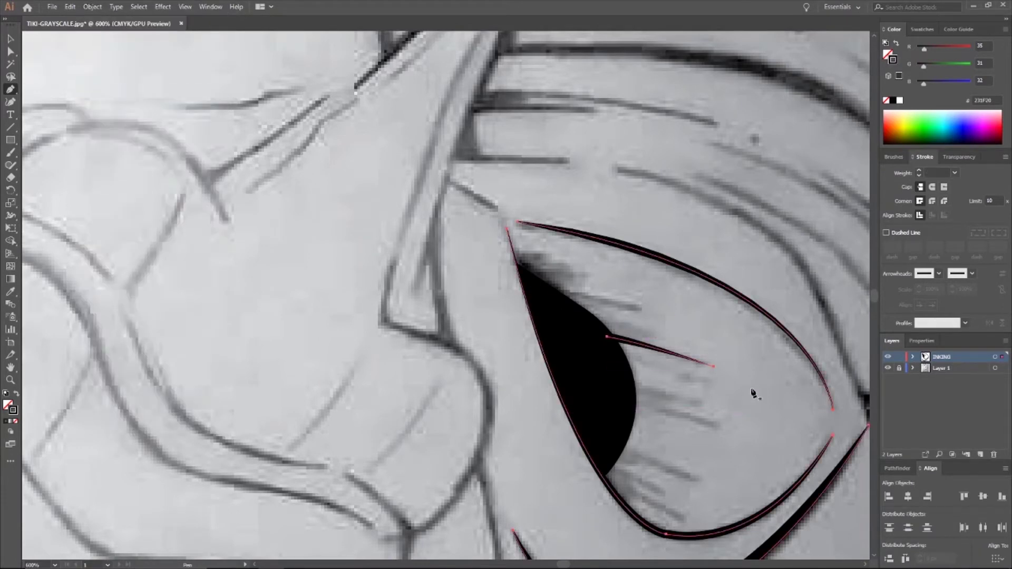
scroll(753, 393, "down", 4)
scroll(793, 448, "up", 2)
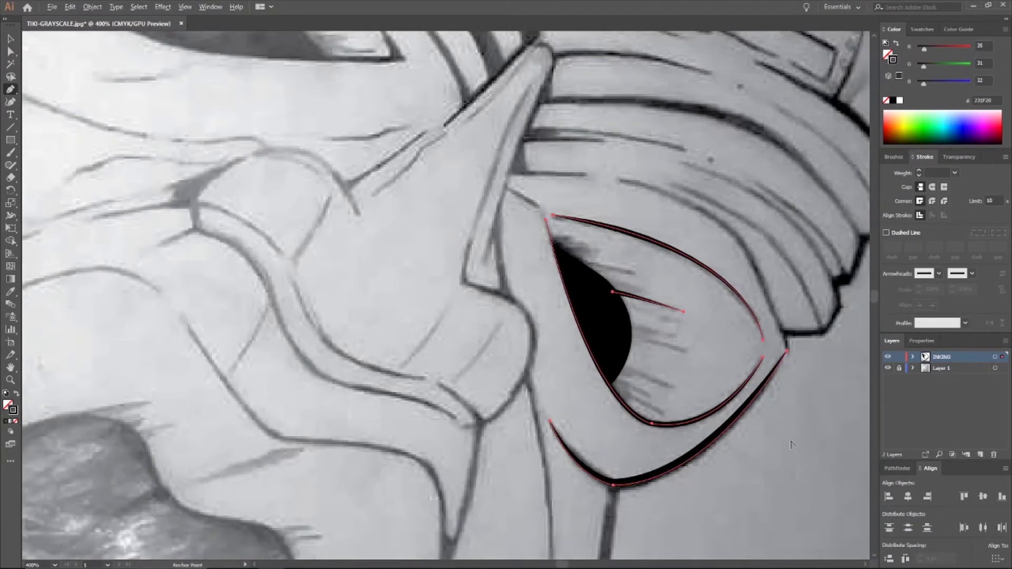
Step: Switch to the Selection tool and clear the selection of all the unlocked ink artwork around the eye
left_click(11, 38)
left_click(823, 403)
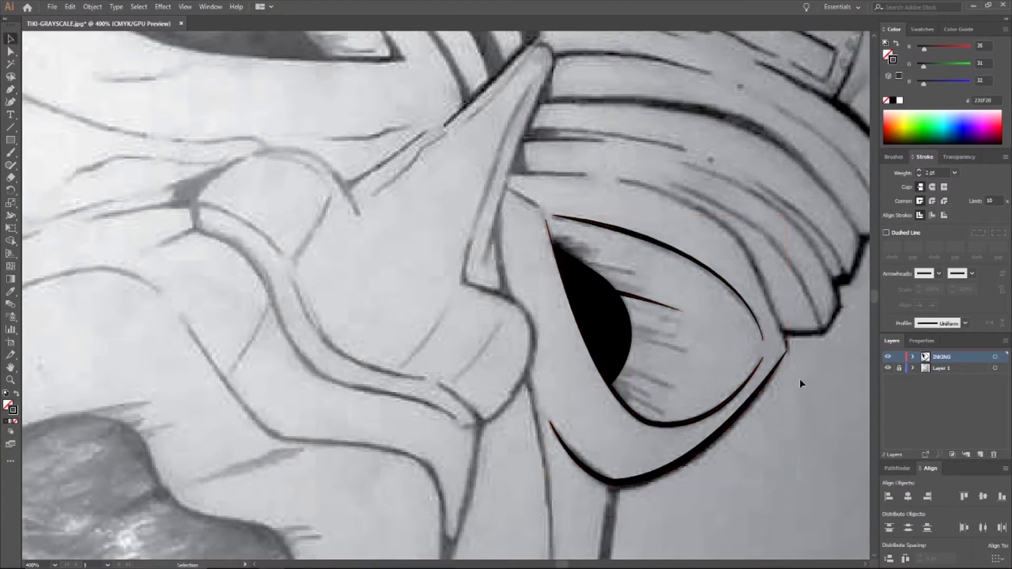
key("ctrl+a")
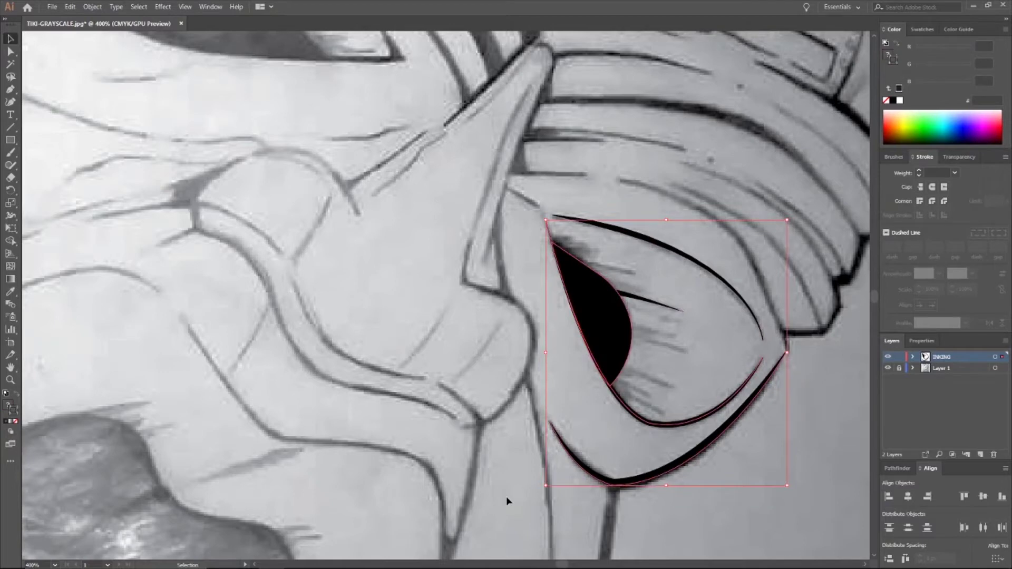
left_click(506, 495)
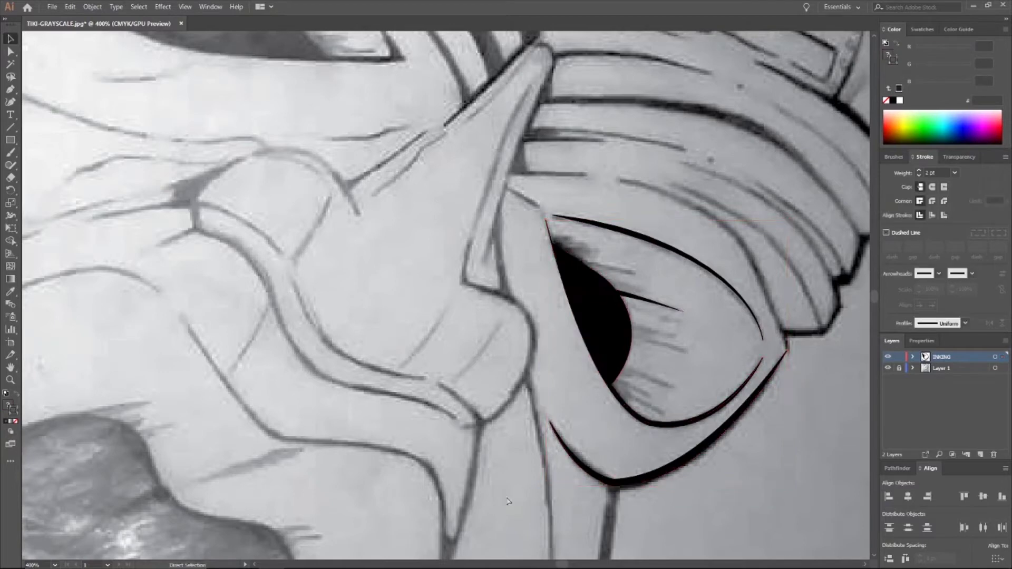
left_click(609, 256)
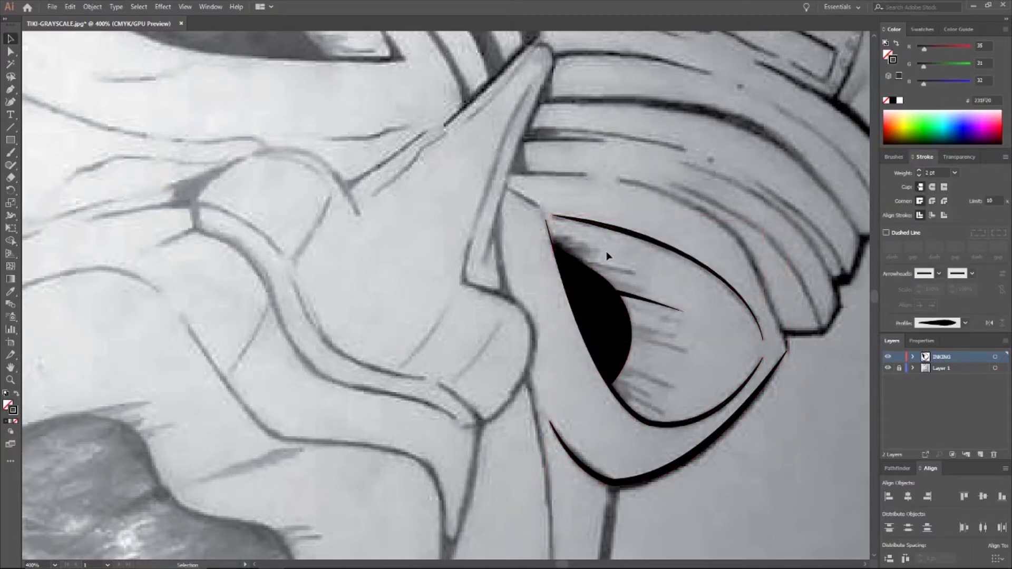
Step: Try moving the pupil's shading line across onto the upper eyelid stroke, undo the move, and deselect the line
scroll(665, 266, "up", 2)
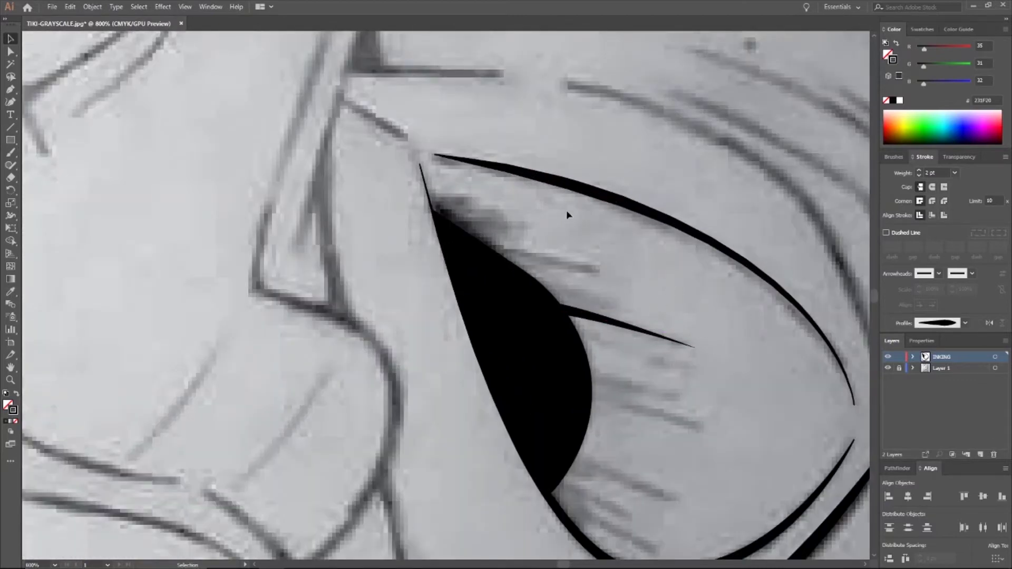
left_click_drag(601, 323, 838, 316)
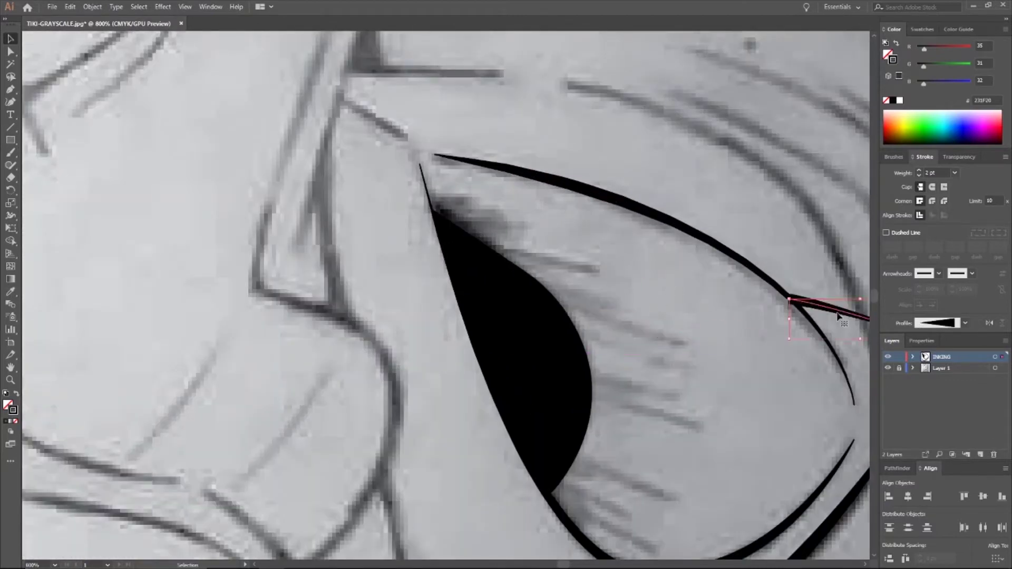
scroll(770, 345, "down", 3)
scroll(824, 336, "up", 2)
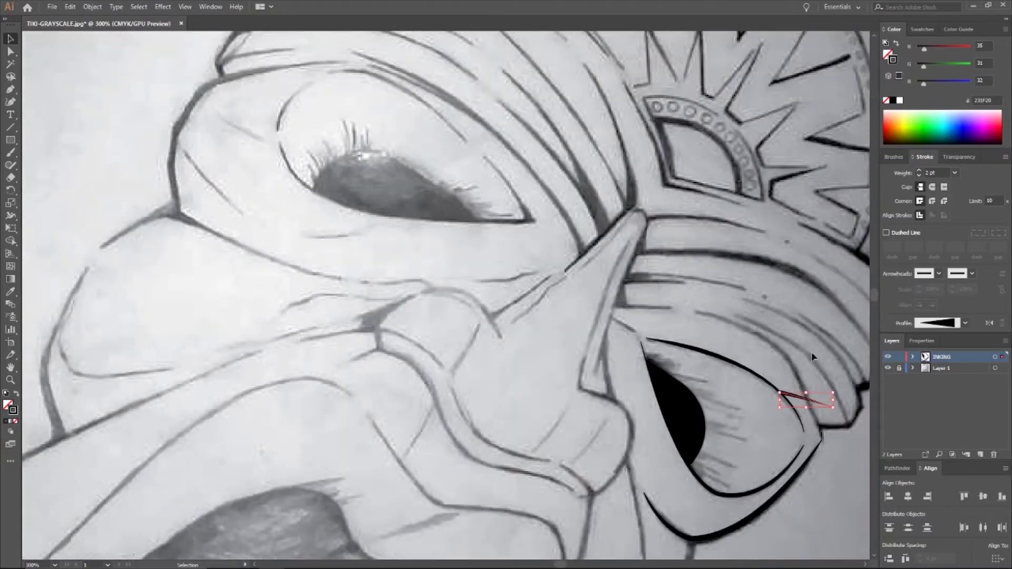
scroll(830, 436, "up", 3)
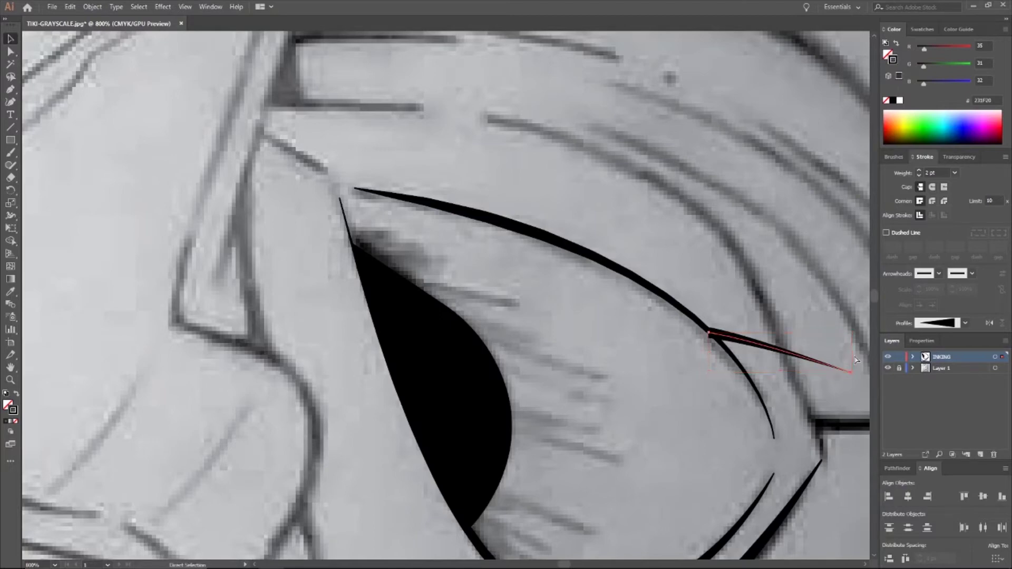
key("ctrl+z")
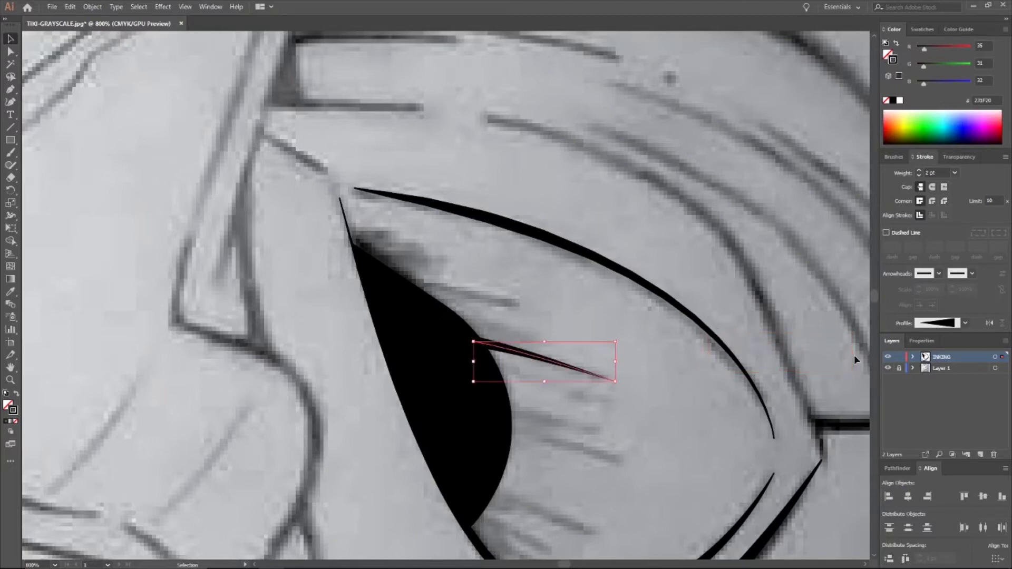
left_click(855, 356)
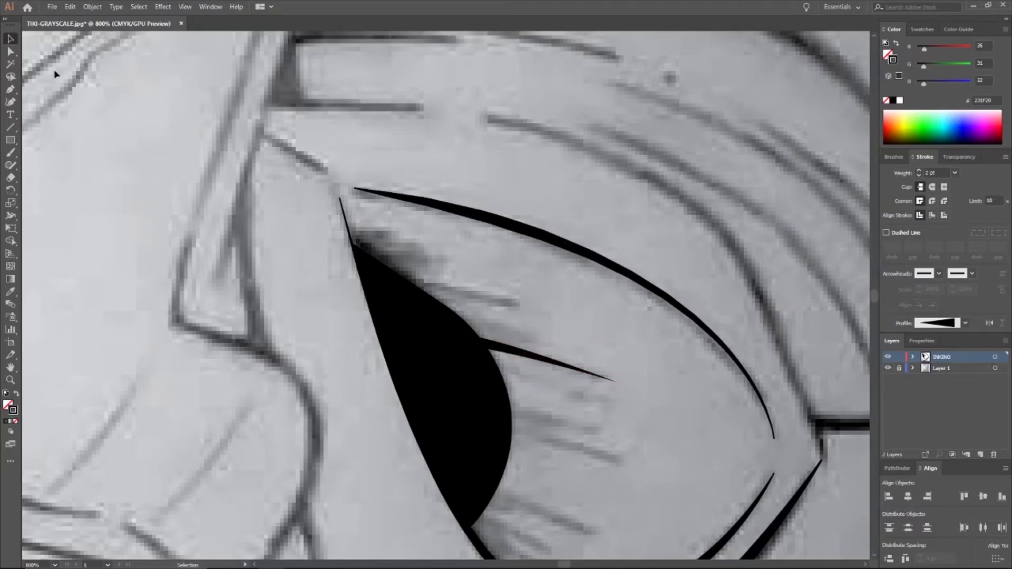
Step: Start saving the document under a new name in the nested Artwork folder on drive C:, naming the file TIKI-TUTORIAL
left_click(52, 7)
left_click(94, 106)
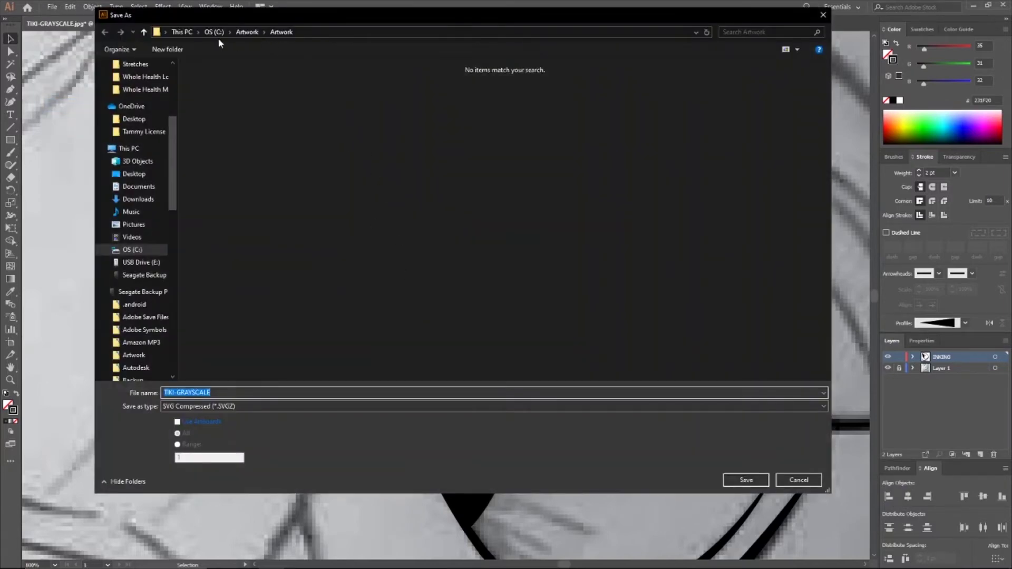
left_click(216, 34)
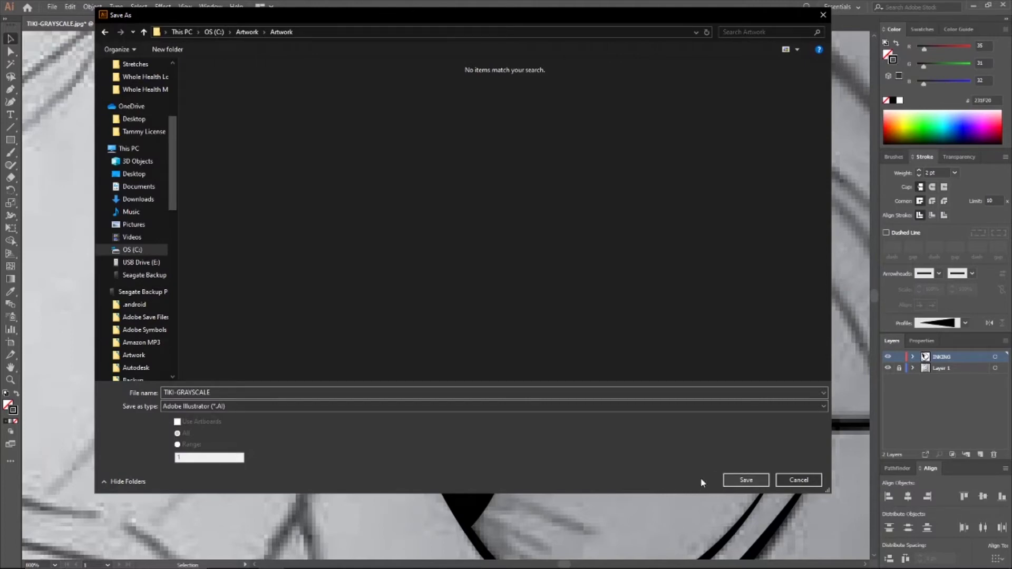
double_click(214, 392)
left_click(214, 393)
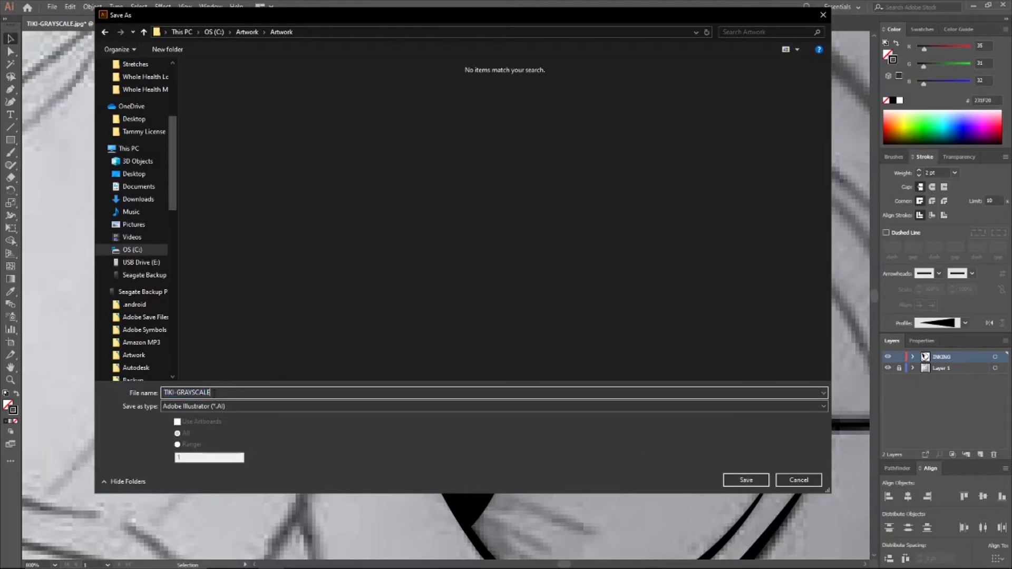
key("BackSpace")
key("BackSpace")
key("BackSpace")
key("BackSpace")
key("BackSpace")
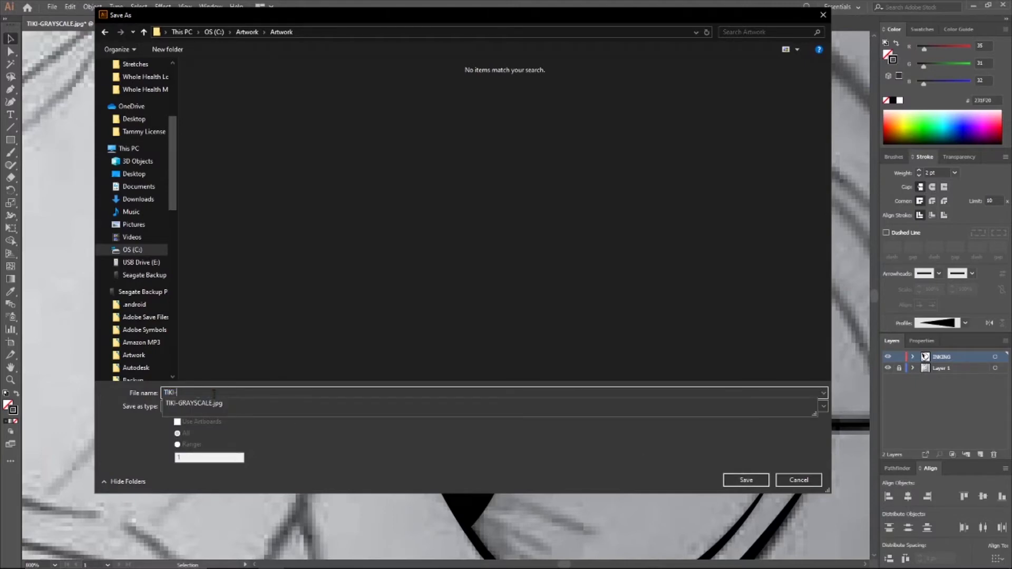
type("TUTORIAL")
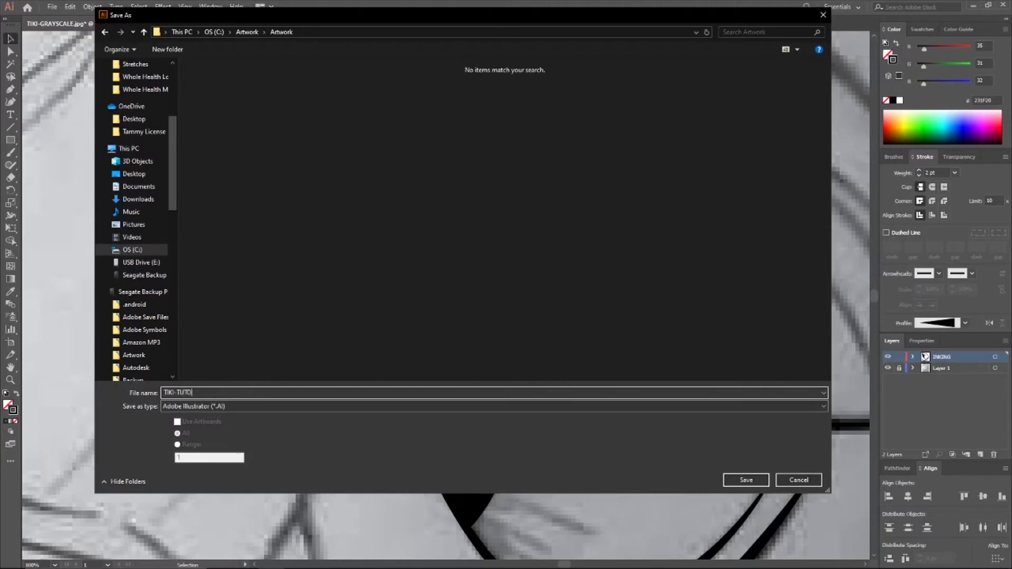
Step: Save the file in Adobe Illustrator (*.AI) format, accepting the Illustrator CC version and the default options
left_click(758, 409)
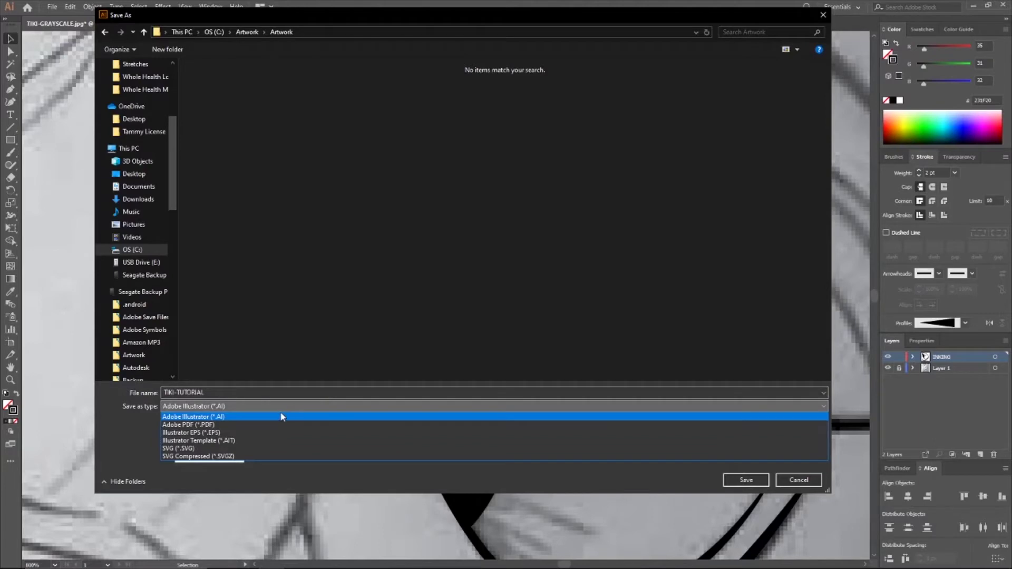
left_click(280, 416)
left_click(745, 479)
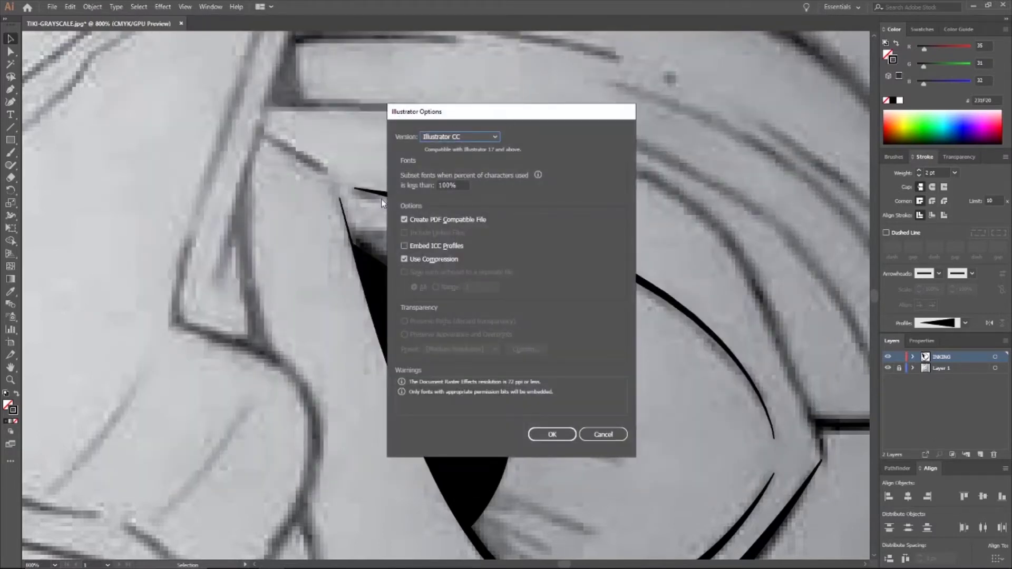
left_click(531, 436)
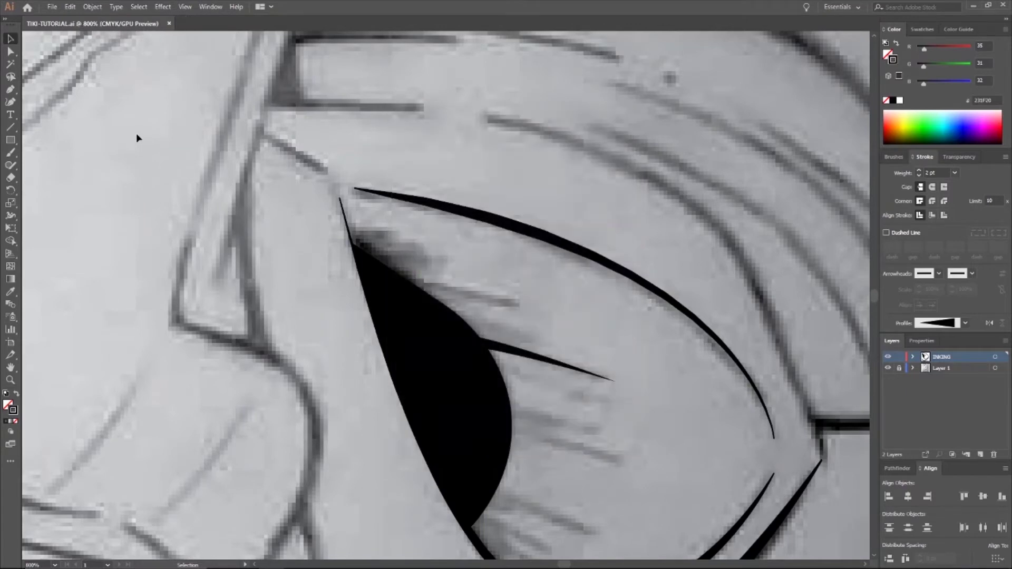
Step: With the Pen tool, draw a curved shading line about 26 px long below the first one, ending inside the pupil's curved edge
left_click(10, 89)
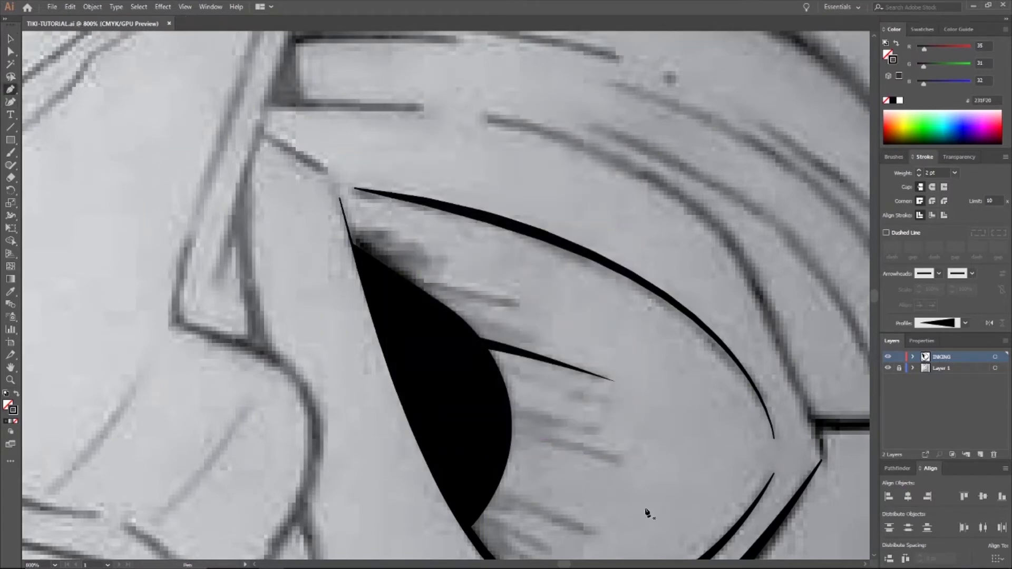
left_click(631, 466)
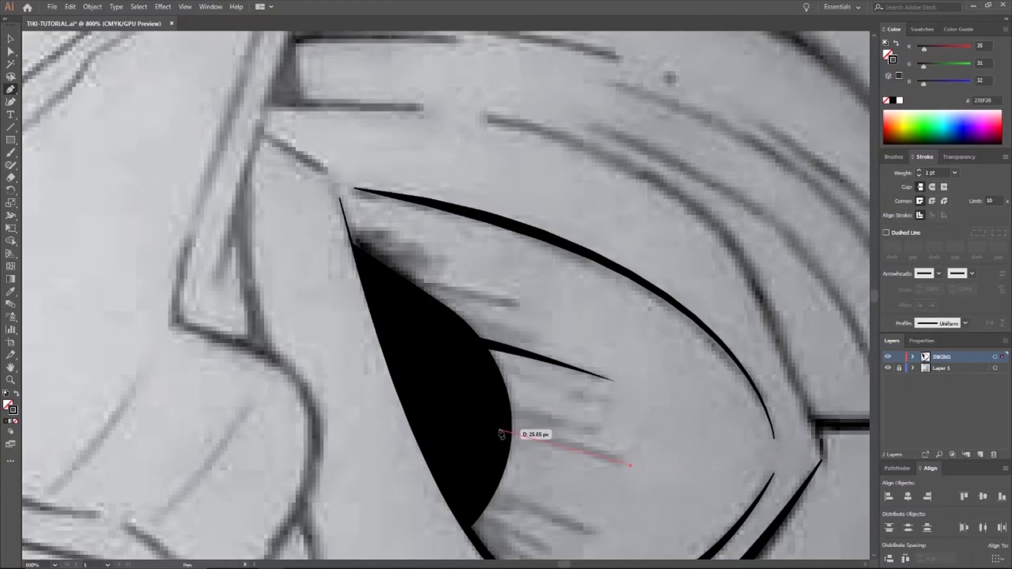
left_click_drag(499, 430, 433, 418)
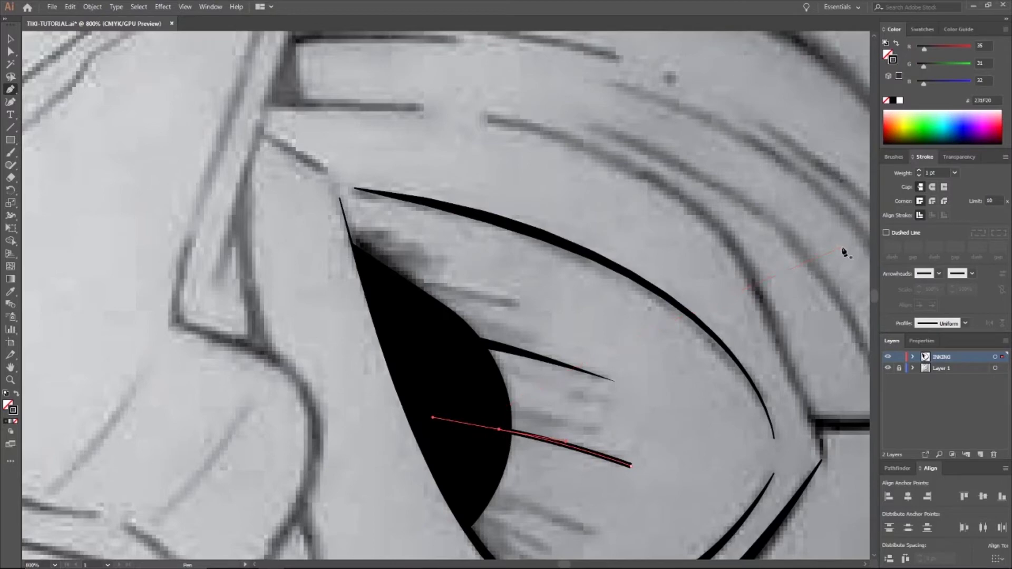
Step: Give this second shading line a 2 pt stroke and the one-ended taper profile, flipped so it is thickest at the pupil, and deselect it
left_click(919, 171)
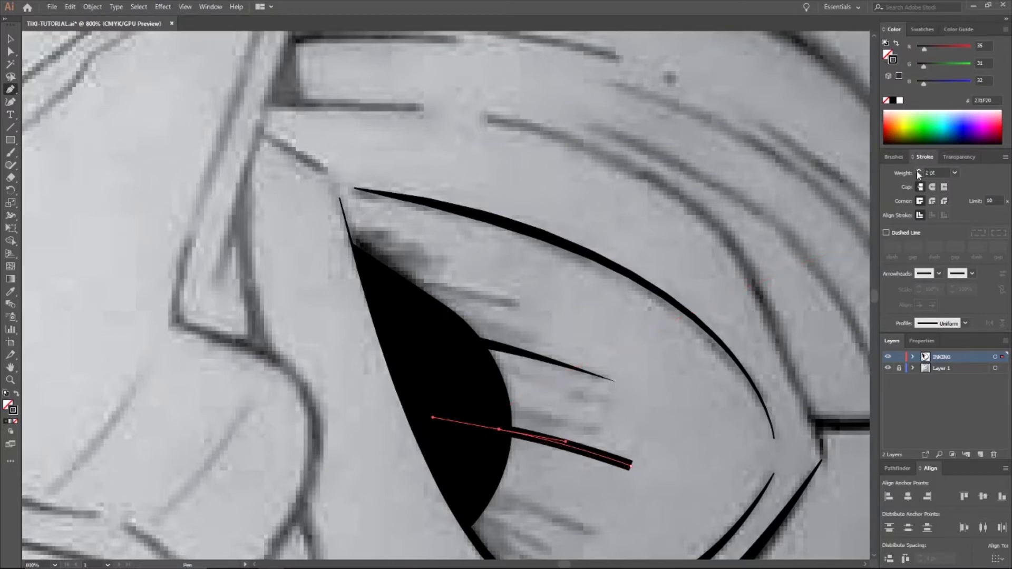
left_click(965, 325)
left_click(942, 404)
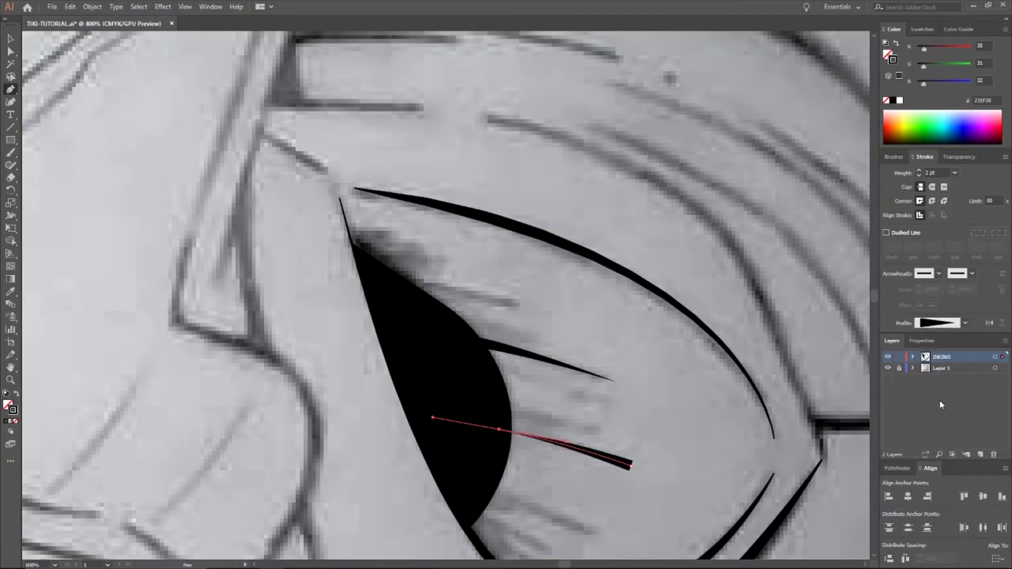
left_click(993, 326)
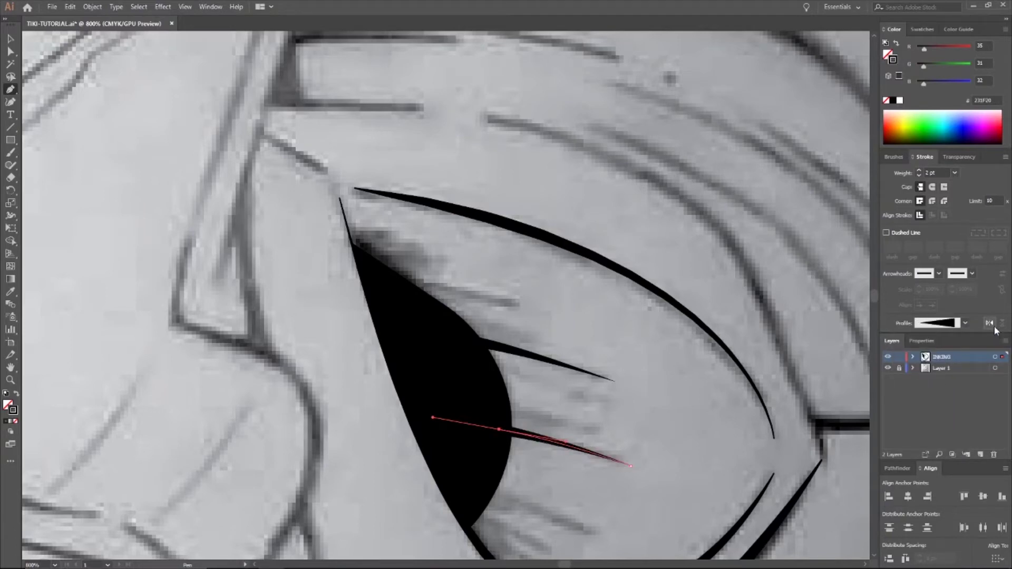
key("ctrl+shift+a")
Step: Draw a third short curved shading line along the sketch near the pupil's lower end, finishing inside the black shape
key("ctrl+1")
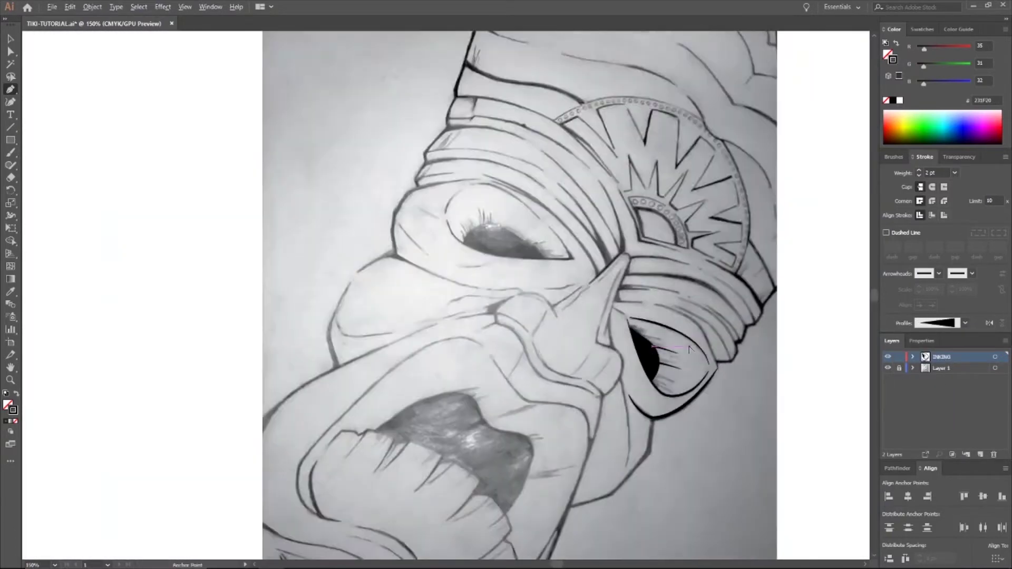
scroll(675, 344, "up", 6)
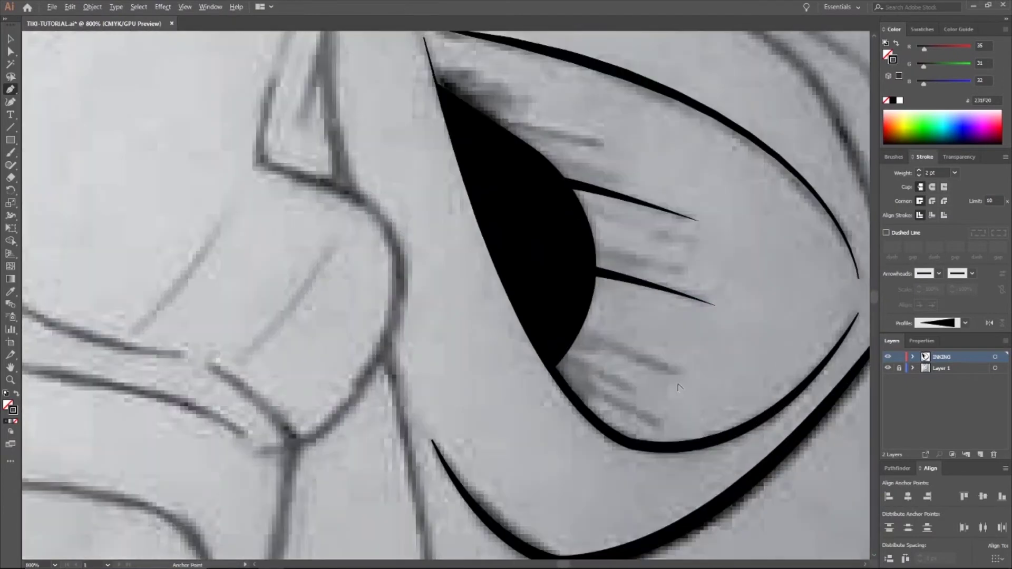
left_click(648, 363)
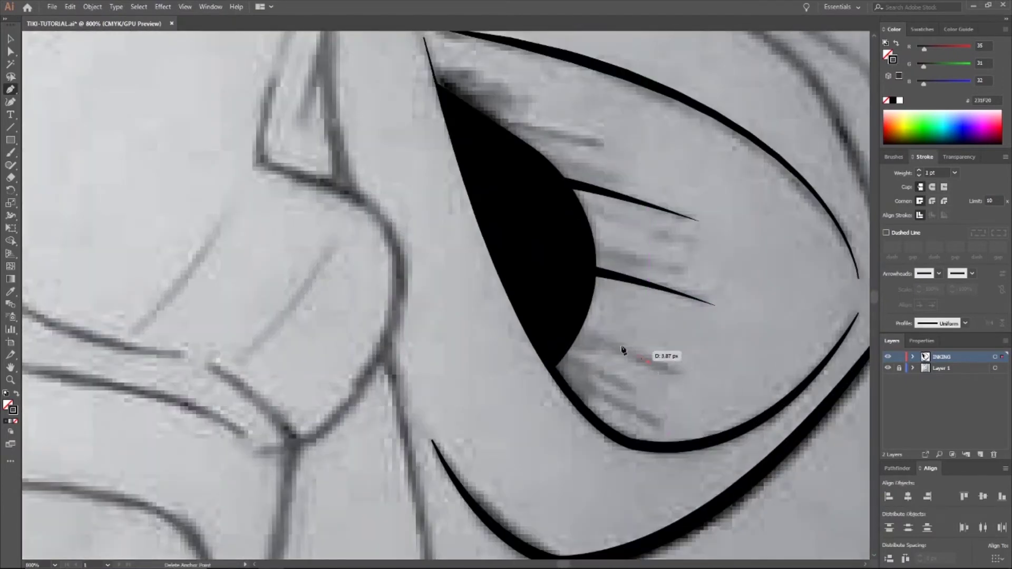
left_click(545, 332)
left_click_drag(545, 332, 537, 326)
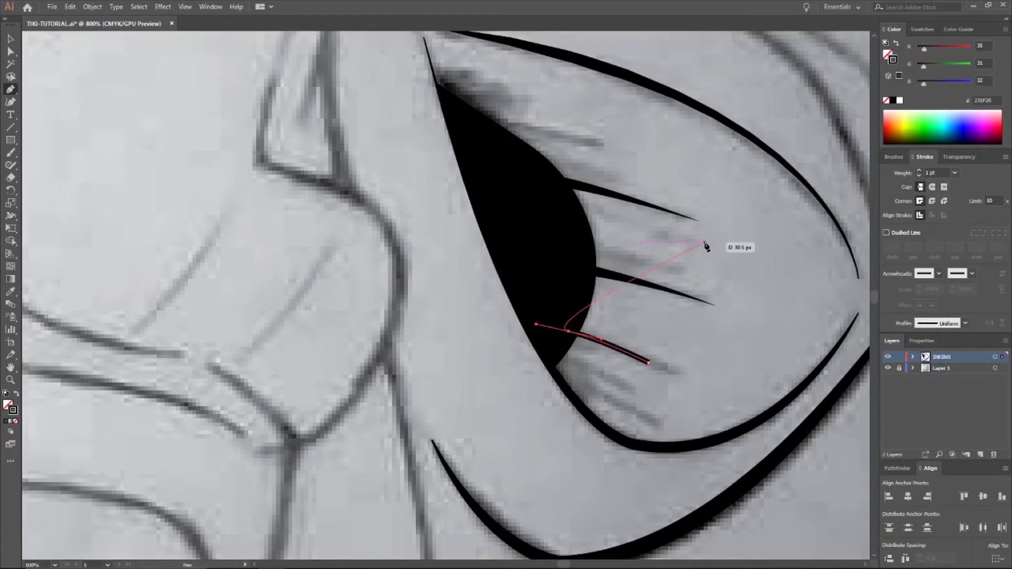
Step: Set the third shading line's stroke to 2 pt with the one-ended taper profile, flip it to thicken toward the pupil, and deselect it
left_click(919, 172)
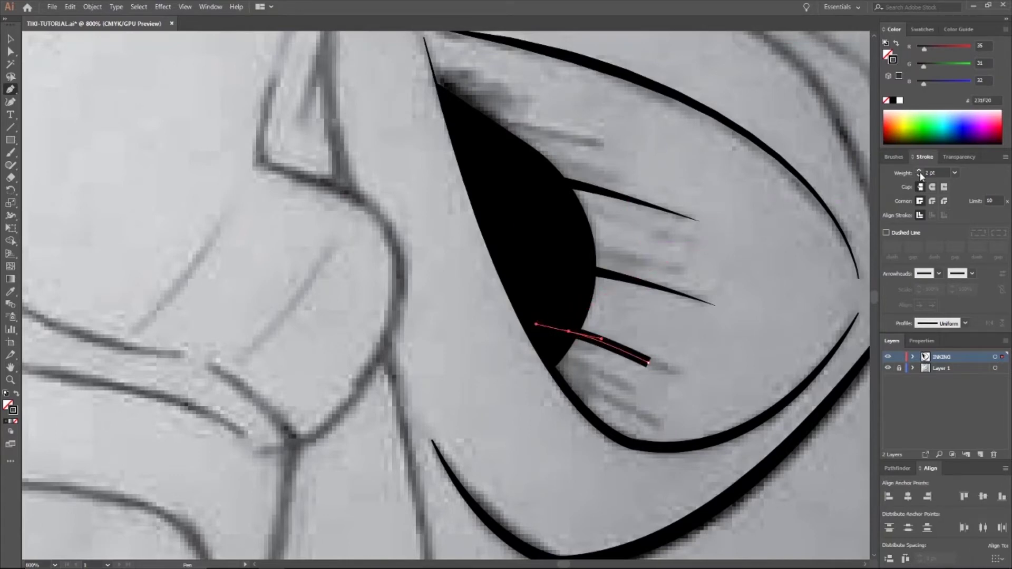
left_click(965, 324)
left_click(929, 406)
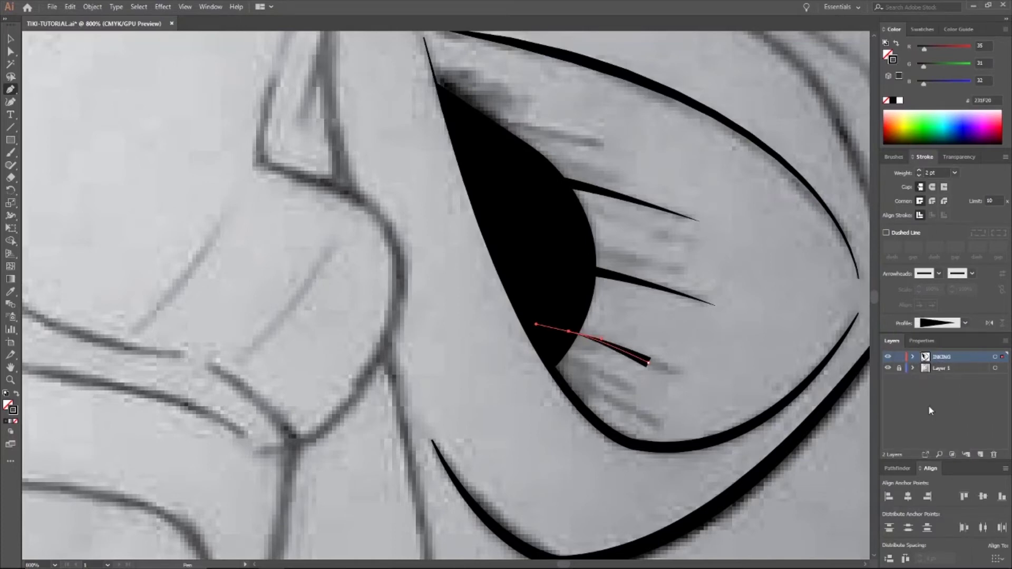
left_click(989, 323)
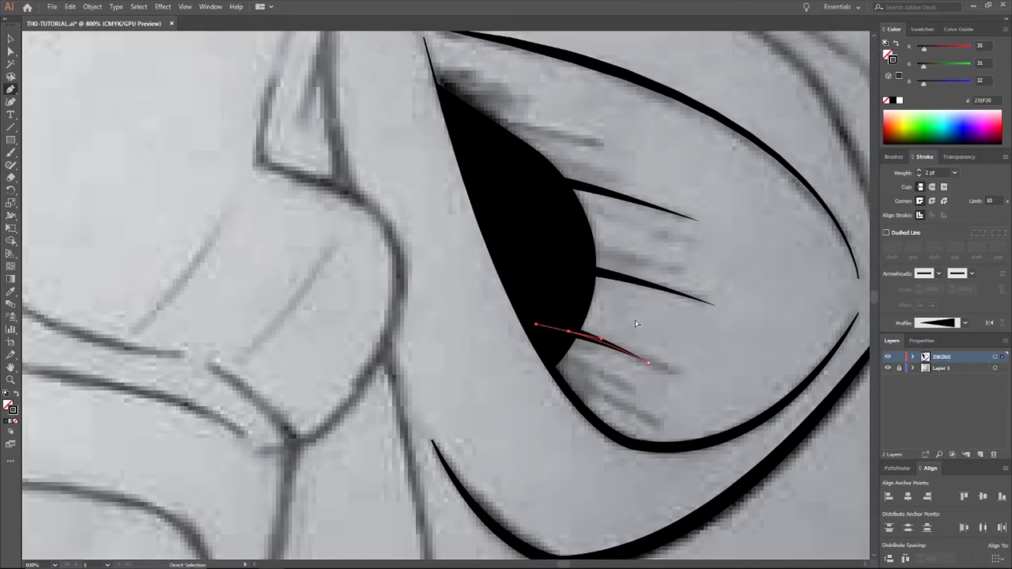
left_click(638, 325, "ctrl")
Step: Draw a smaller curved line just above the third shading line, and apply the one-ended taper profile flipped to be thickest at the pupil
mouse_move(622, 338)
left_mouse_down()
mouse_move(605, 321)
mouse_move(535, 306)
left_mouse_up()
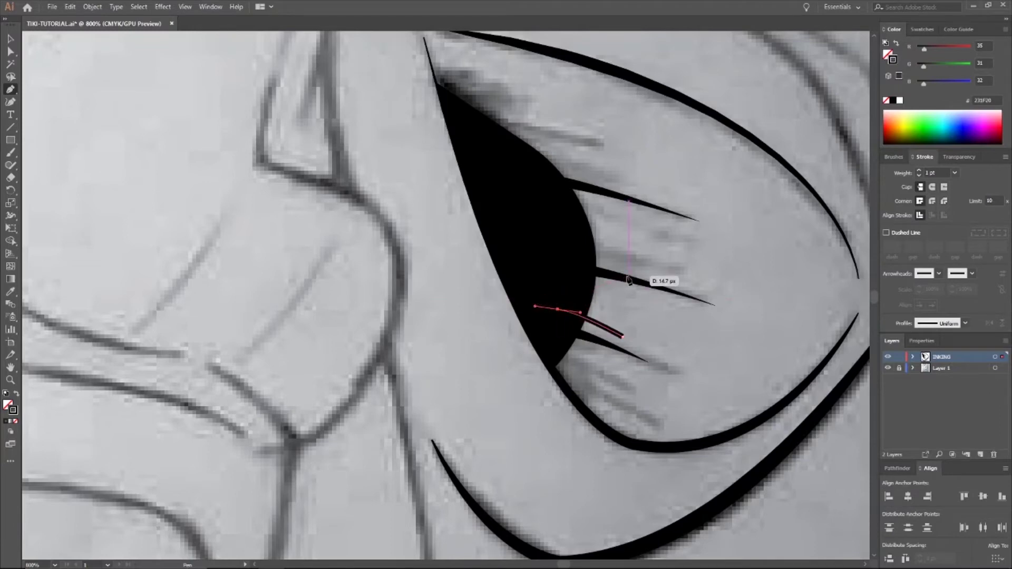
left_click(965, 324)
left_click(944, 404)
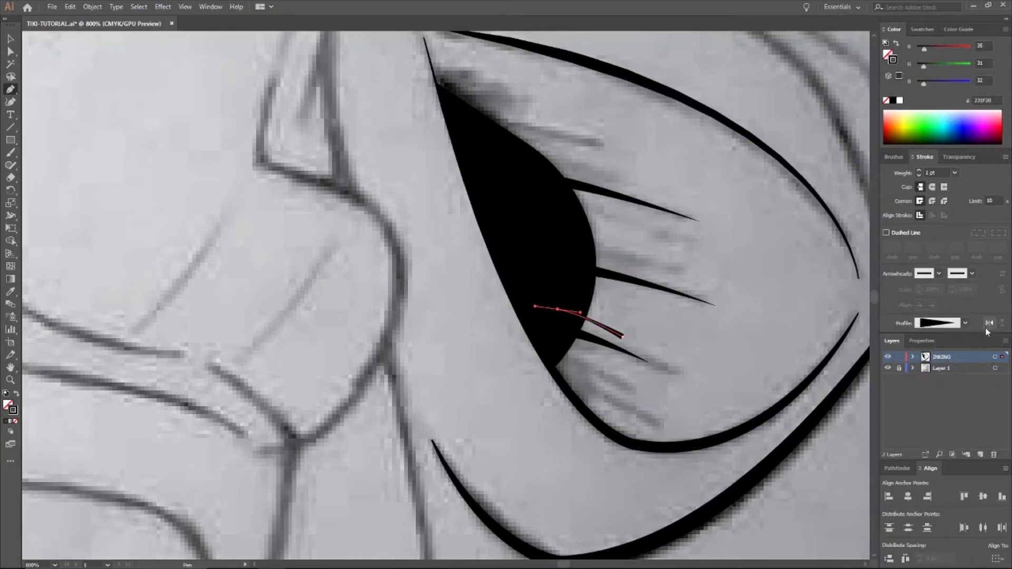
left_click(988, 323)
key("ctrl+shift+a")
scroll(617, 270, "down", 2)
scroll(616, 270, "down", 1)
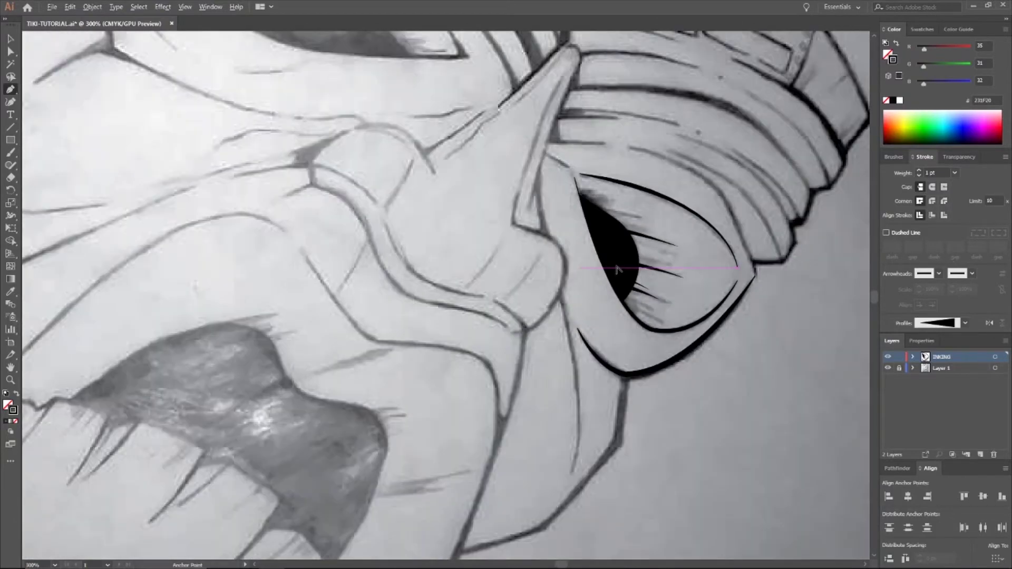
scroll(628, 248, "up", 3)
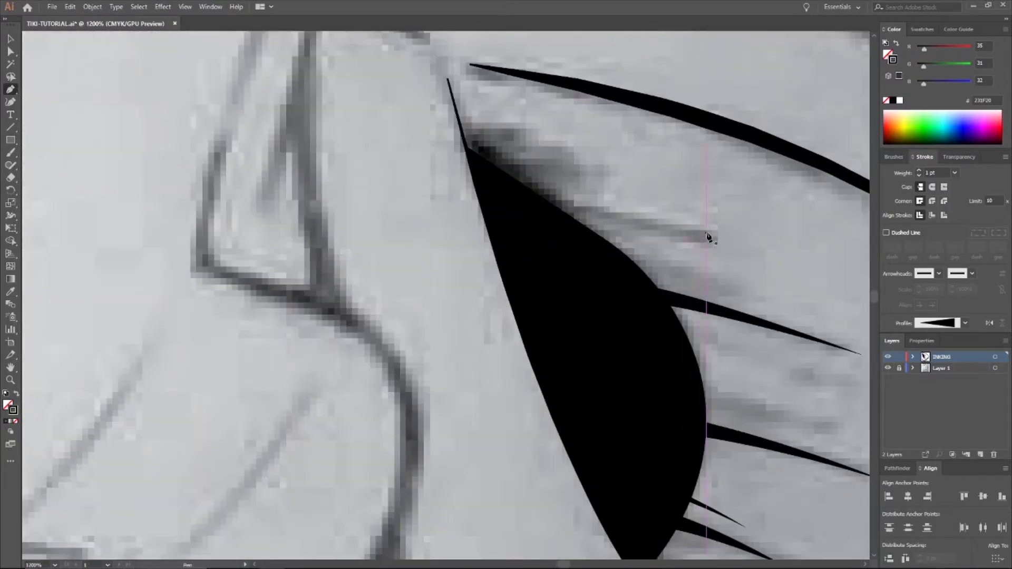
Step: Draw a short curved shading line along the sketch near the pupil's upper edge, ending inside the black shape
left_click(725, 238)
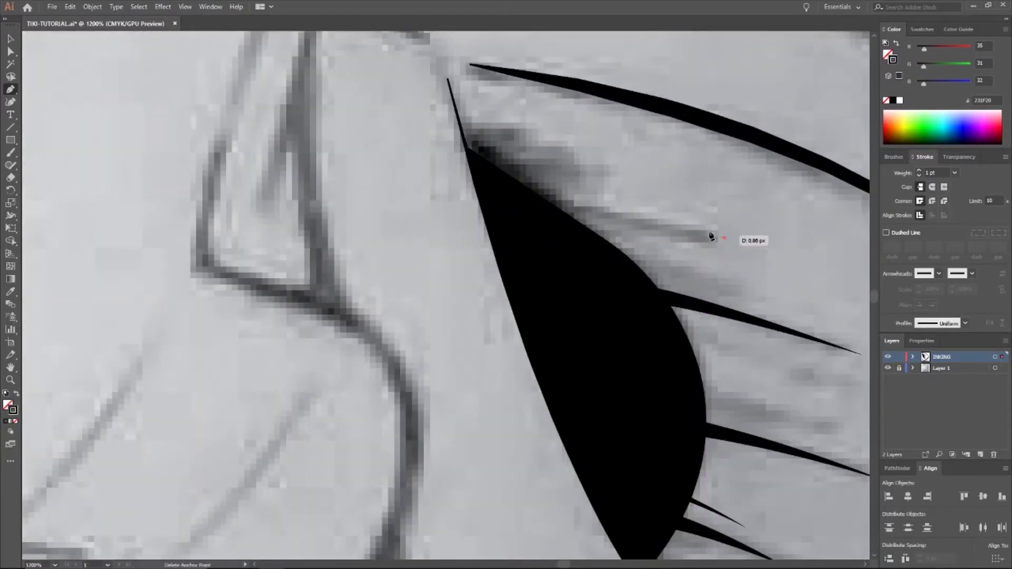
left_click(536, 211)
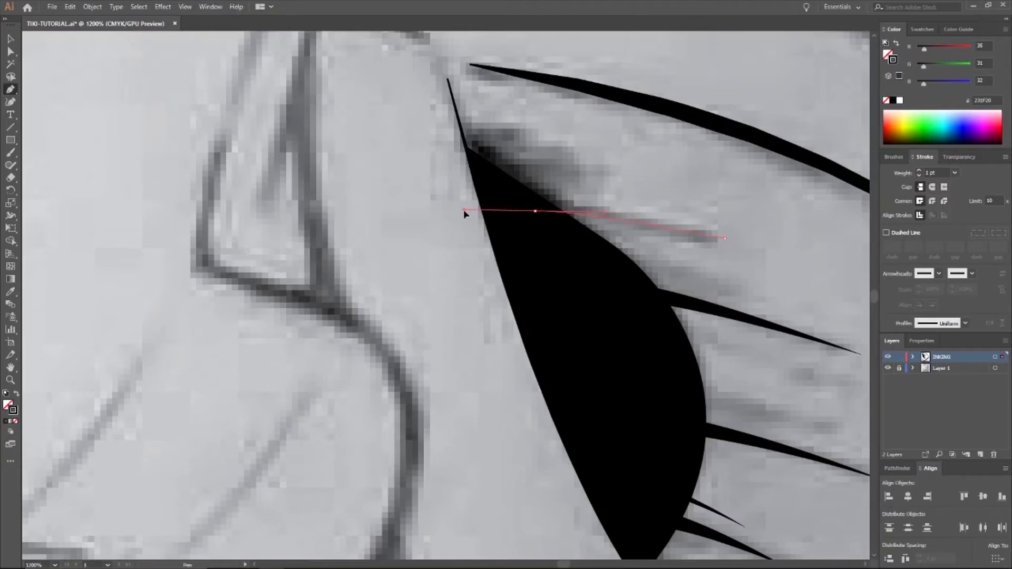
left_click_drag(464, 210, 580, 203)
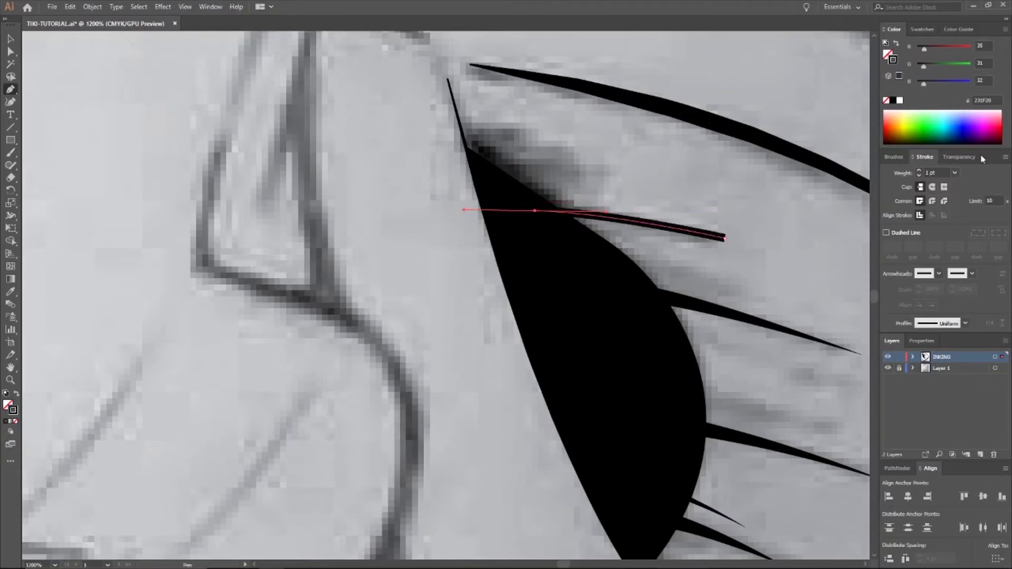
Step: Set this upper shading line's stroke to 2 pt with the one-ended taper profile, flip it to thicken toward the pupil, and deselect it
left_click(919, 170)
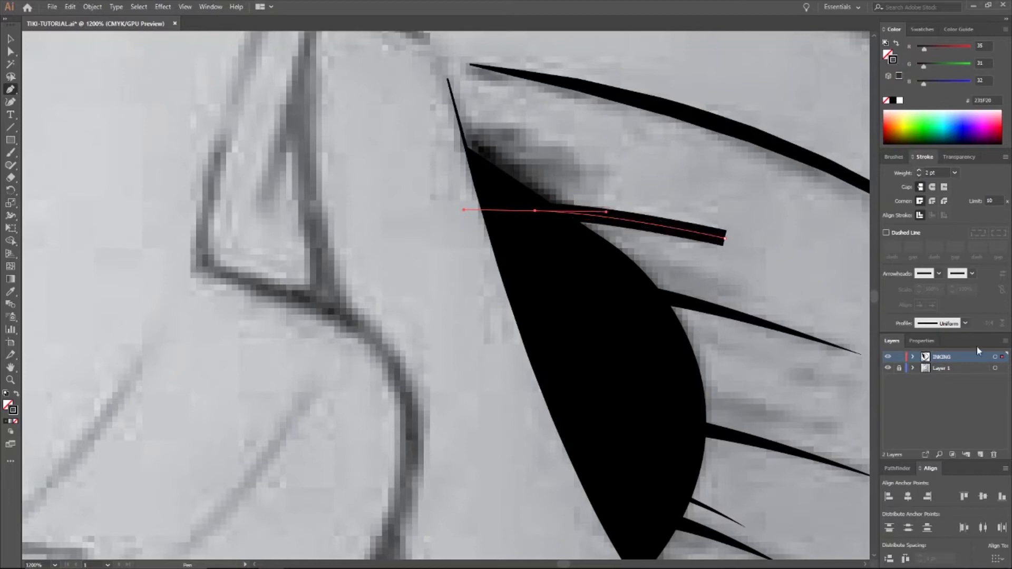
left_click(967, 325)
left_click(948, 405)
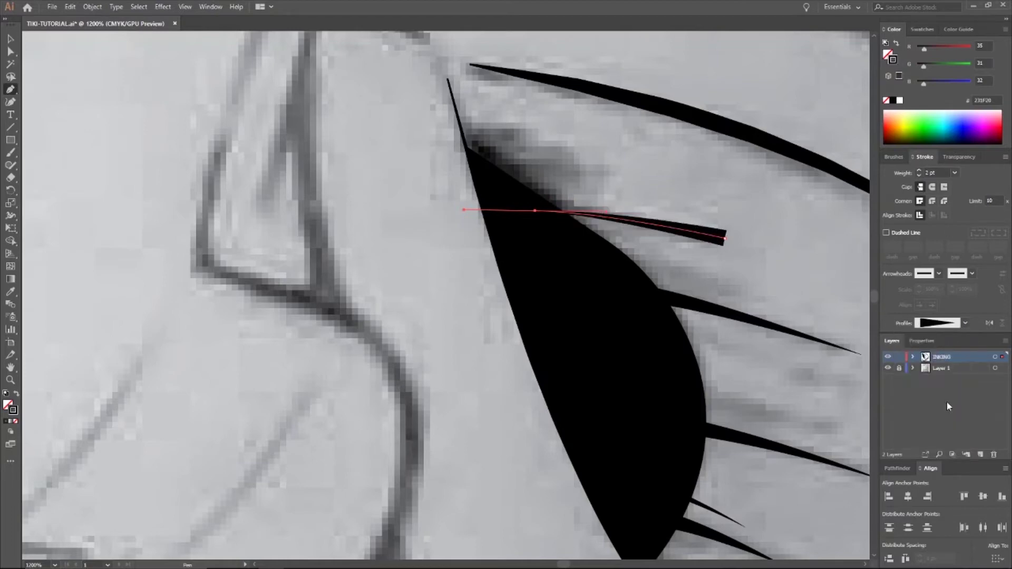
left_click(989, 323)
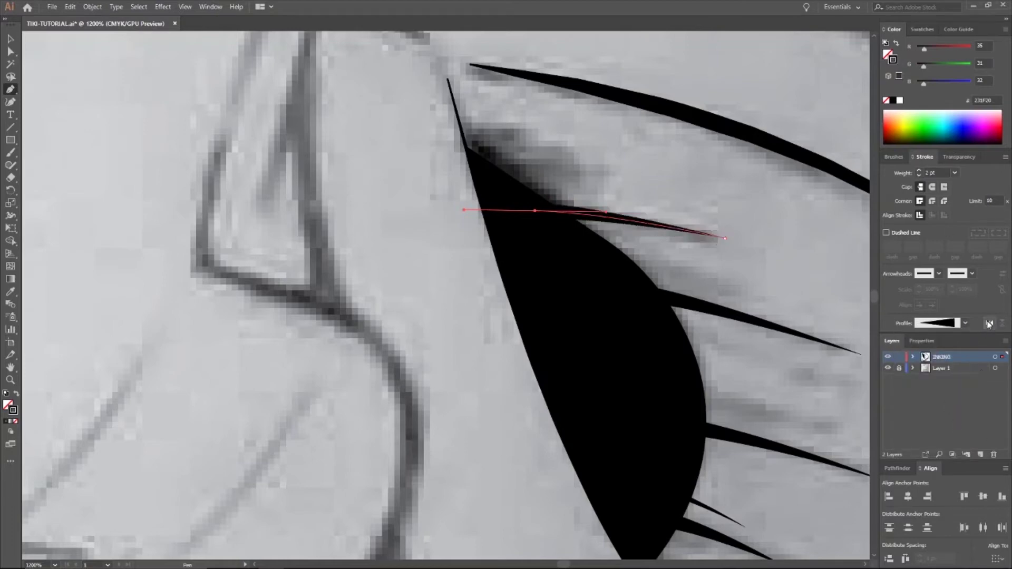
key("ctrl+shift+a")
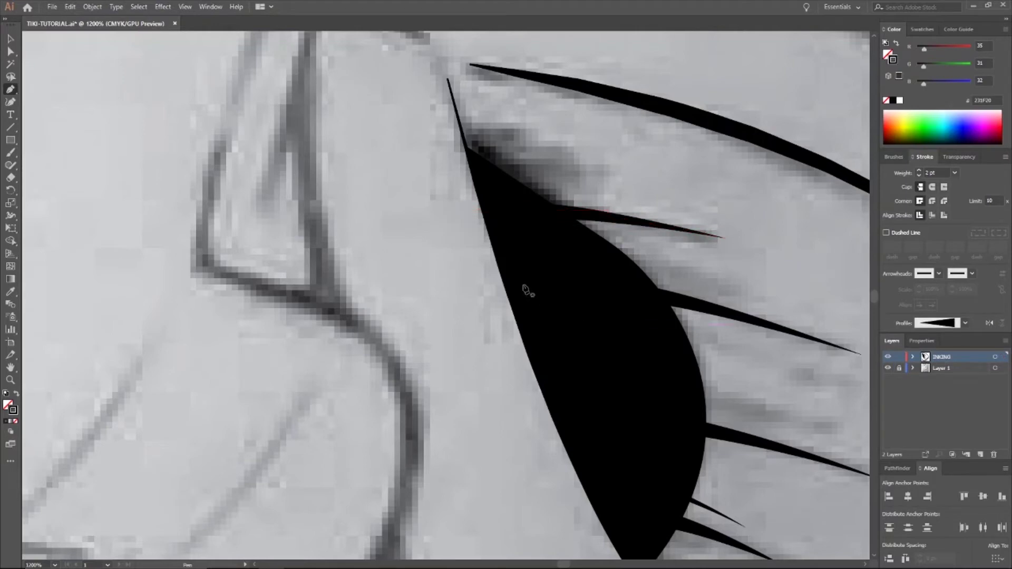
Step: Draw a thin curved line just above the shading line at the pupil's widest part, with the one-ended taper profile flipped to thicken toward the pupil
scroll(550, 286, "down", 3)
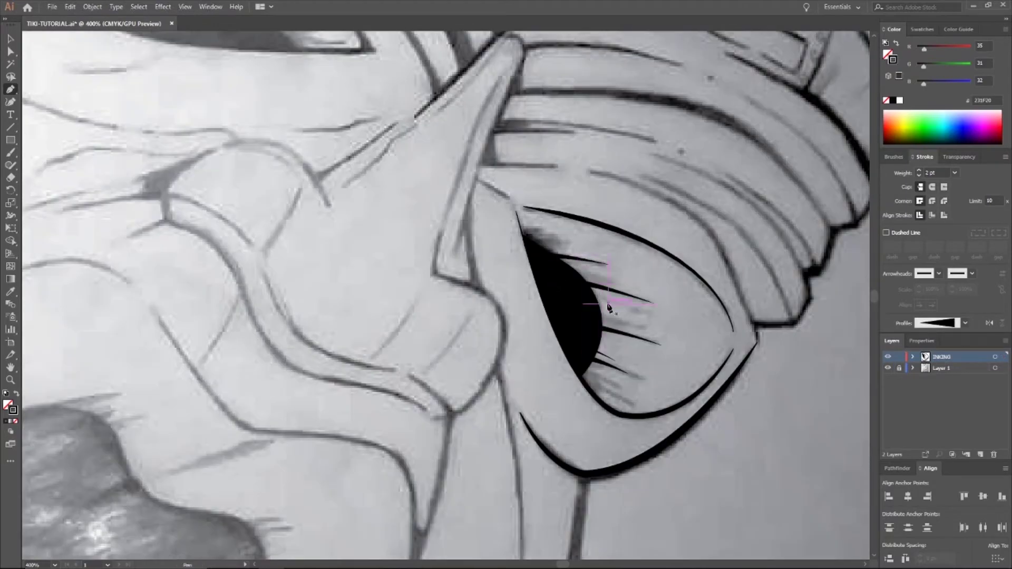
scroll(611, 308, "up", 3)
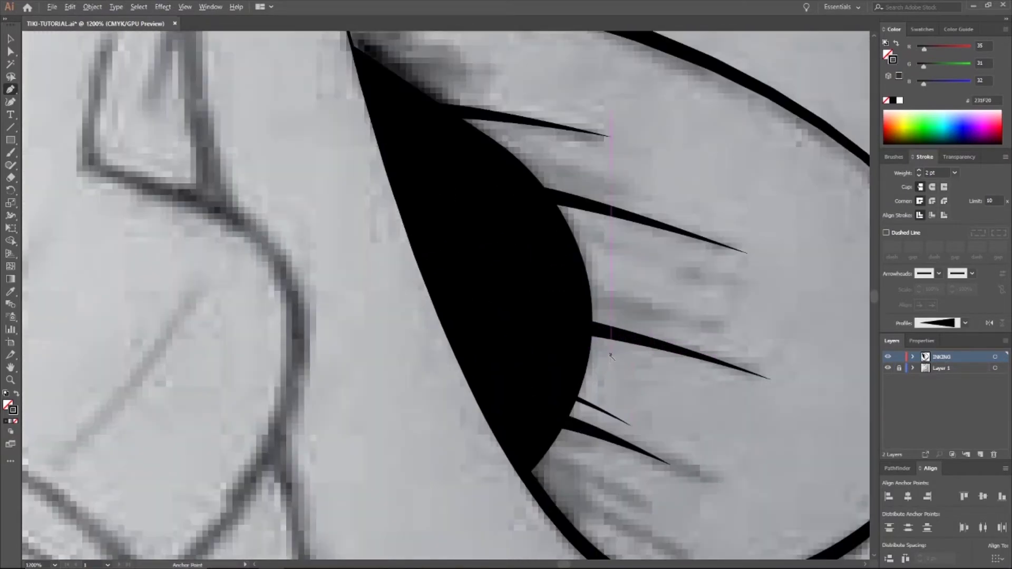
left_click(707, 335)
left_click_drag(560, 300, 511, 296)
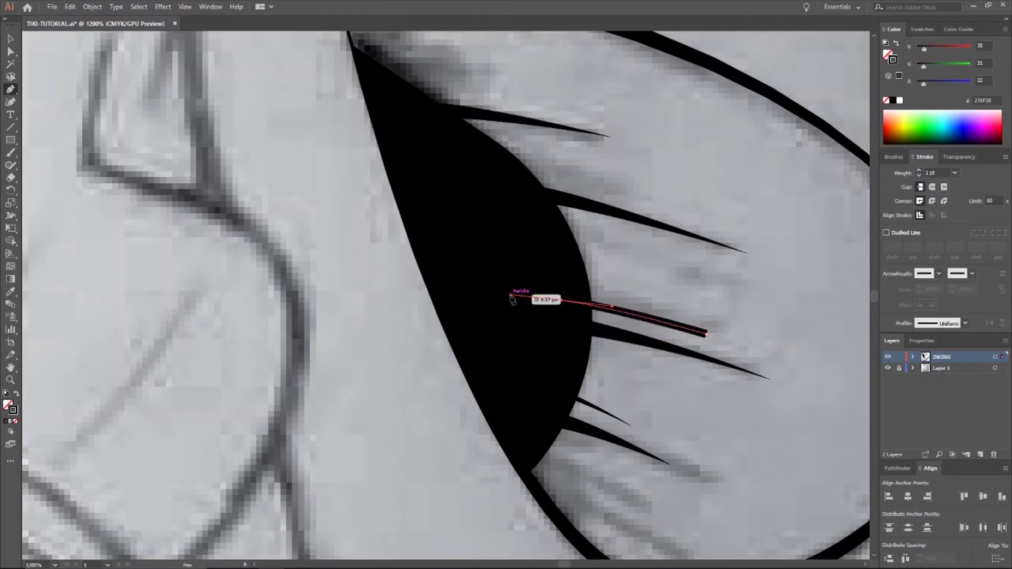
left_click(965, 323)
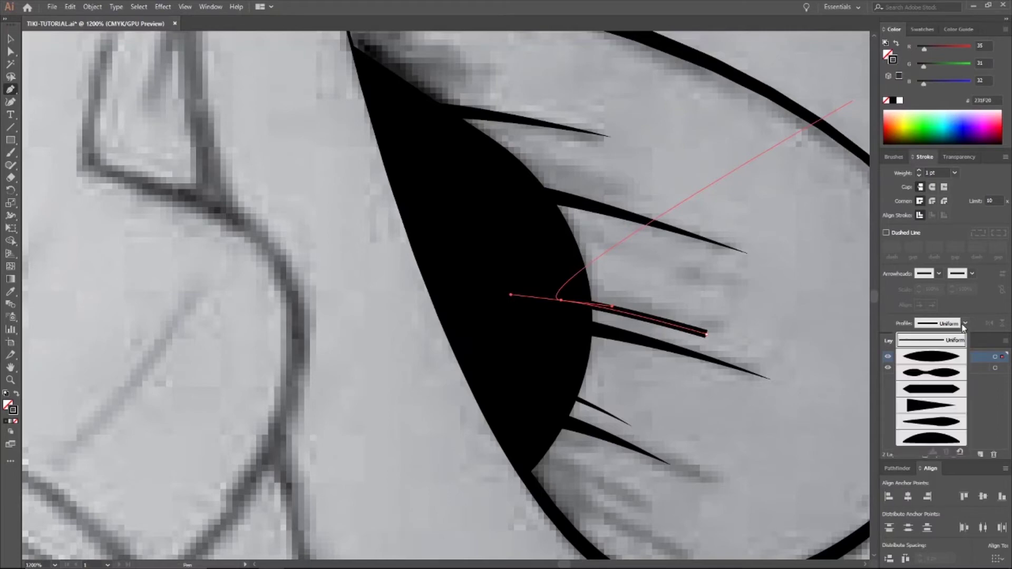
left_click(939, 409)
left_click(990, 323)
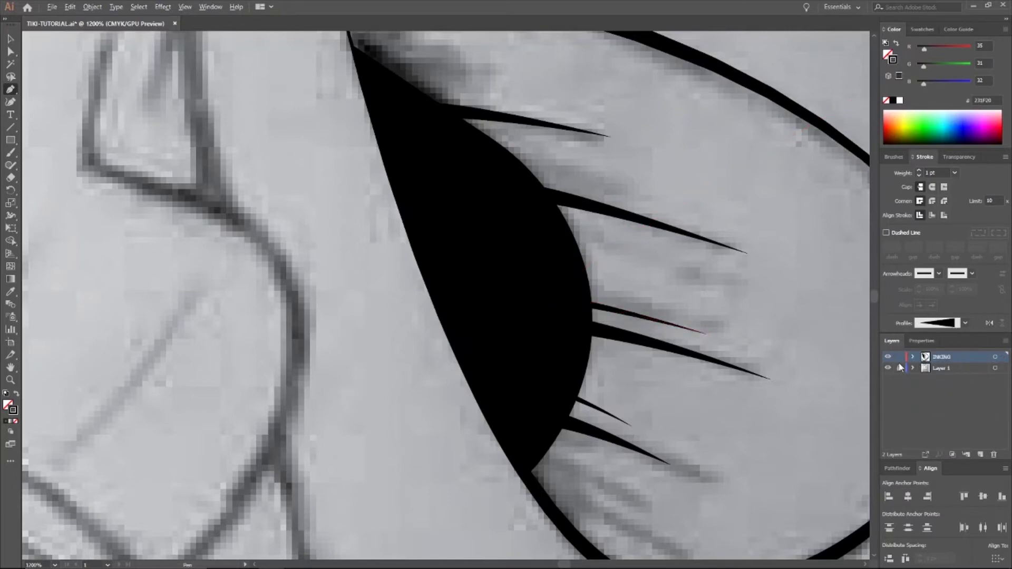
Step: Draw a short curved shading line along the sketch below the existing ones, ending inside the pupil's lower tip
scroll(562, 311, "down", 4)
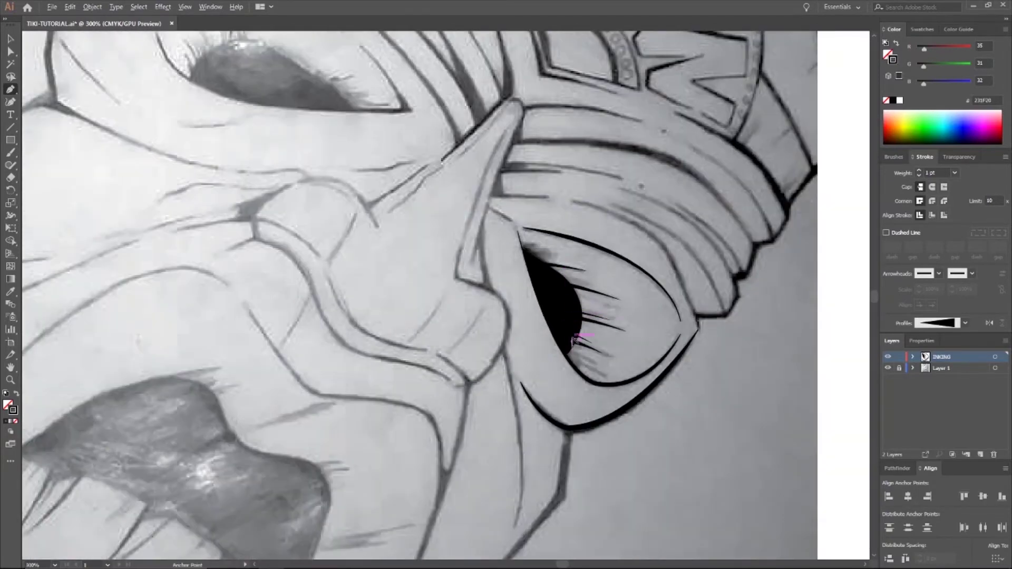
scroll(564, 317, "up", 4)
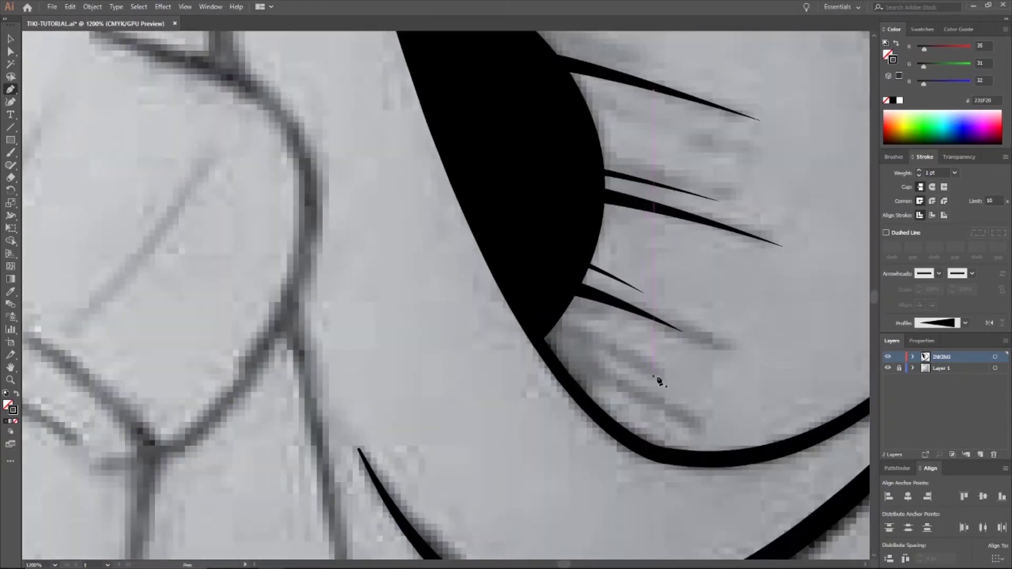
left_click(658, 376)
left_click_drag(543, 319, 502, 310)
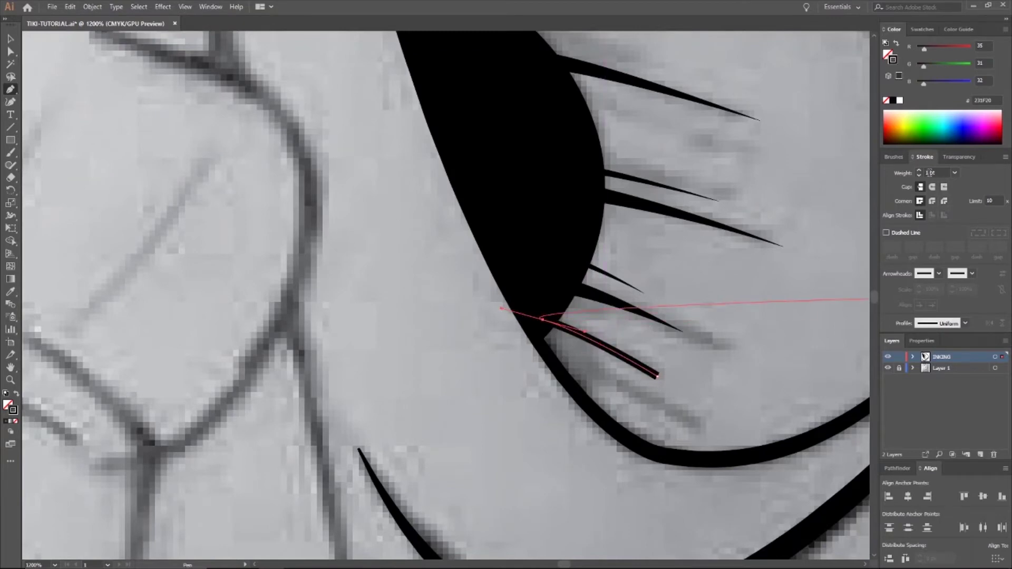
Step: Give this line at the pupil's lower tip a 2 pt stroke and the one-ended taper profile, flipped to be thickest at the pupil, and deselect it
left_click(919, 171)
left_click(965, 323)
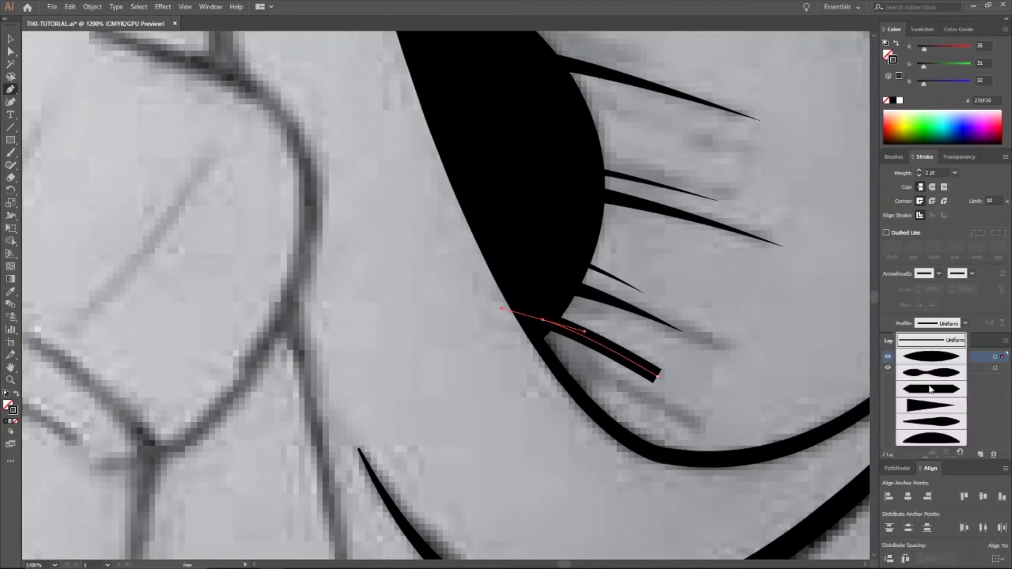
left_click(947, 390)
left_click(989, 322)
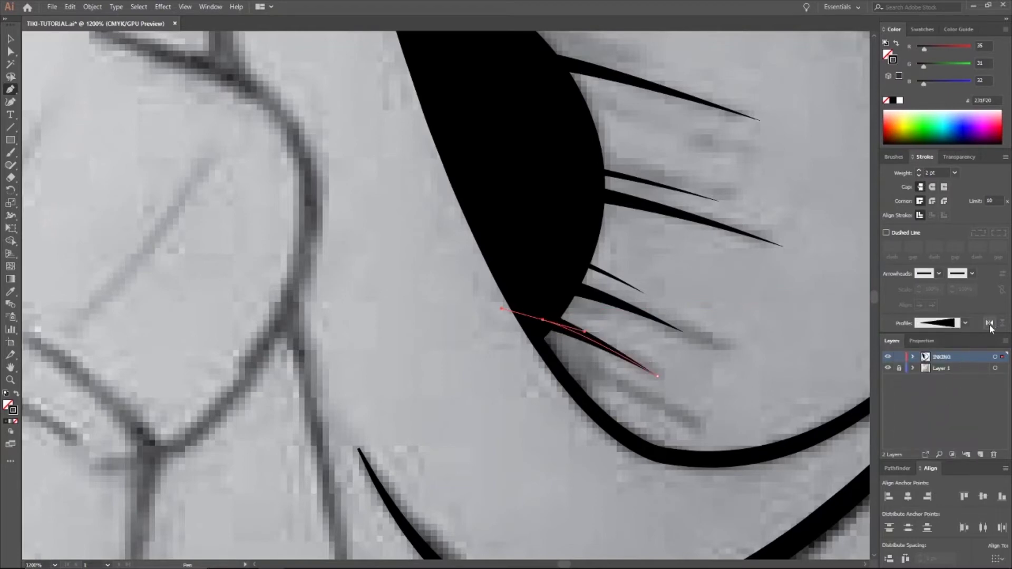
key("ctrl+shift+a")
Step: Draw the lowest curved shading line along the sketch, from its outer end to the very bottom point of the pupil
left_click(694, 428)
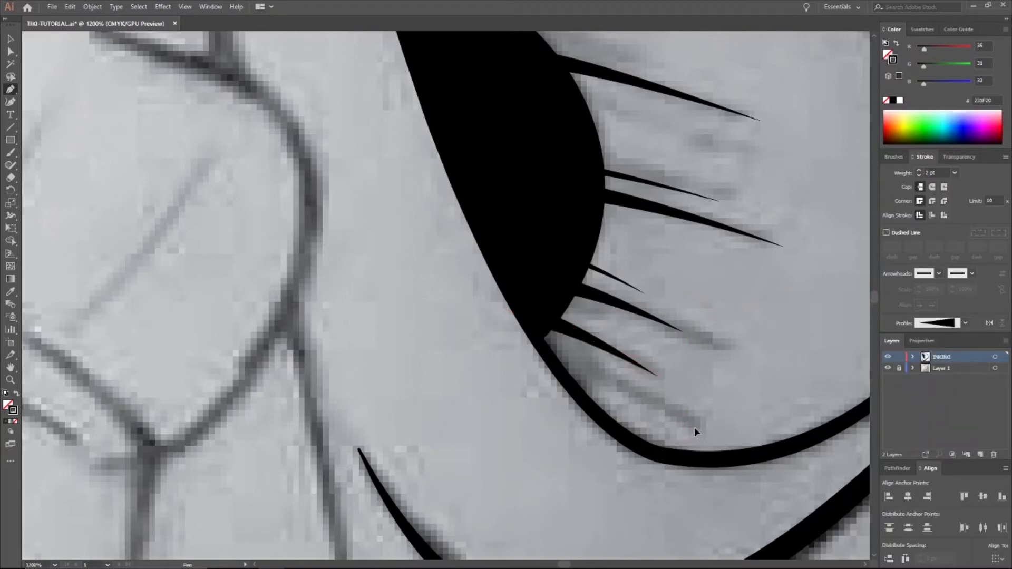
left_click(532, 336)
left_click_drag(507, 325, 486, 325)
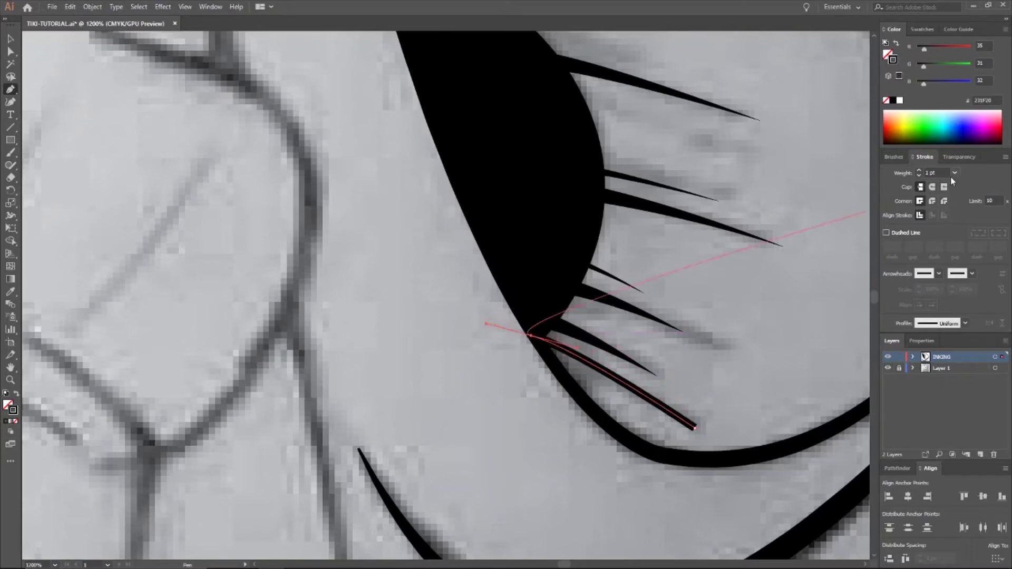
Step: Set the lowest shading line's stroke to 2 pt with the one-ended taper profile, flip it to thicken toward the pupil, and deselect it
left_click(952, 174)
left_click(975, 232)
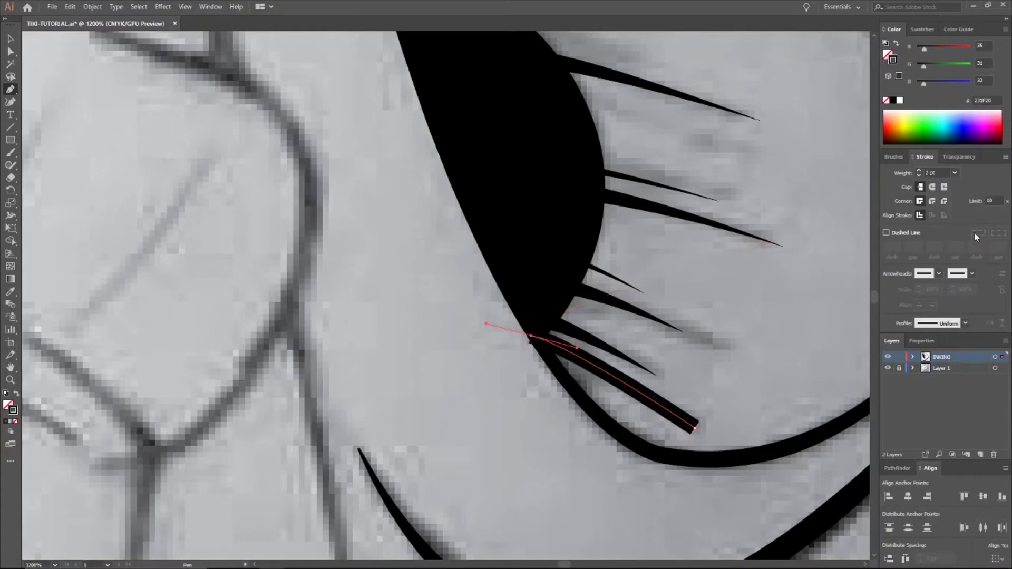
left_click(965, 323)
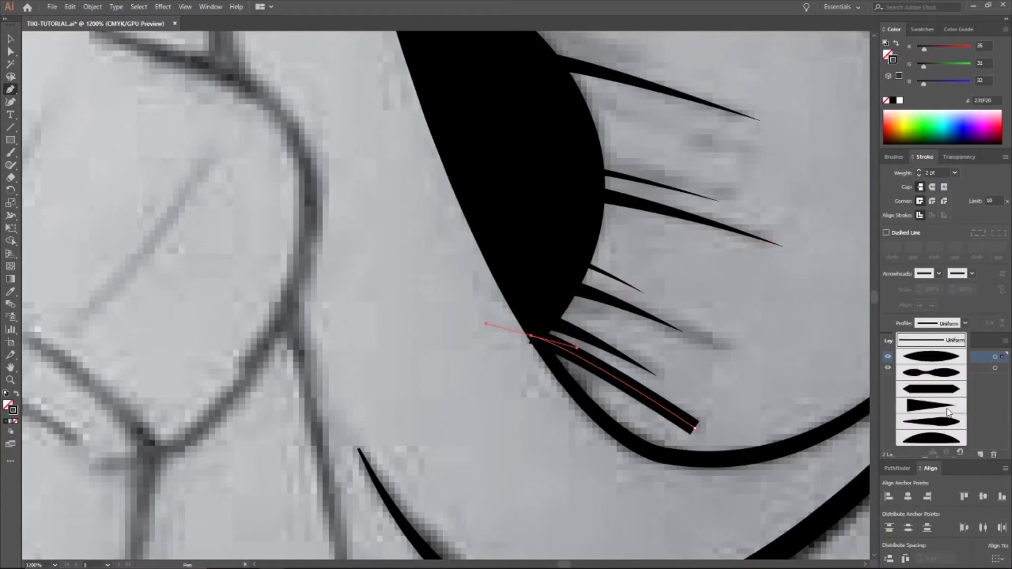
left_click(949, 412)
left_click(989, 323)
key("ctrl+shift+a")
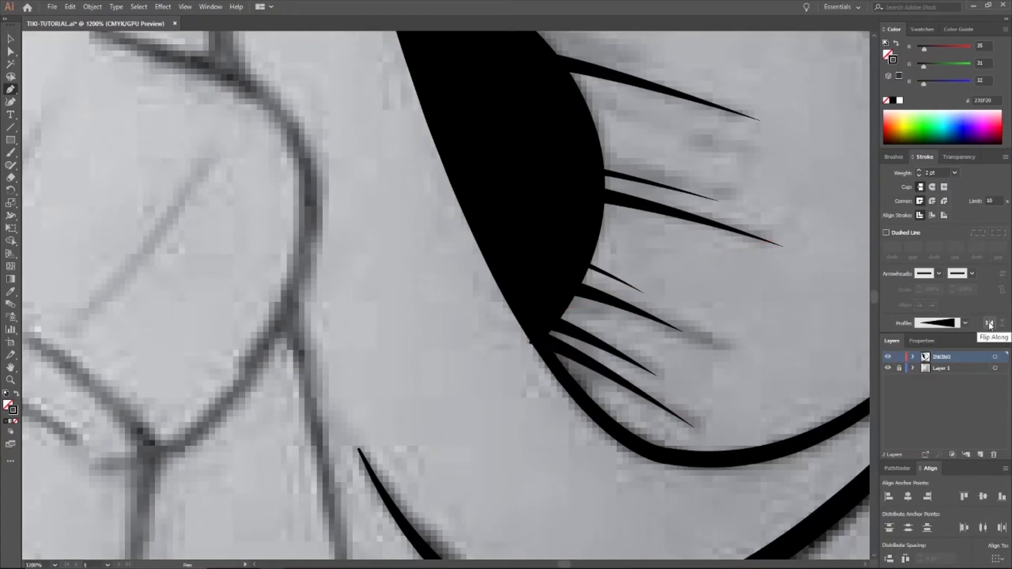
Step: Draw a short curved line across the dark sketch shading near the pupil's top tip, ending inside the black shape
scroll(864, 337, "down", 2)
scroll(595, 278, "down", 4)
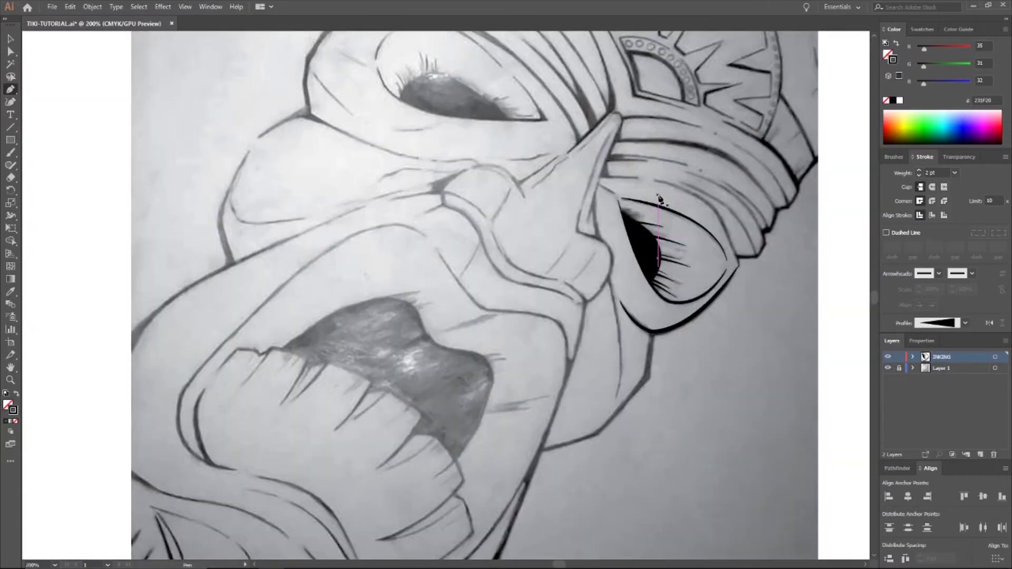
scroll(660, 202, "up", 3)
scroll(649, 303, "up", 4)
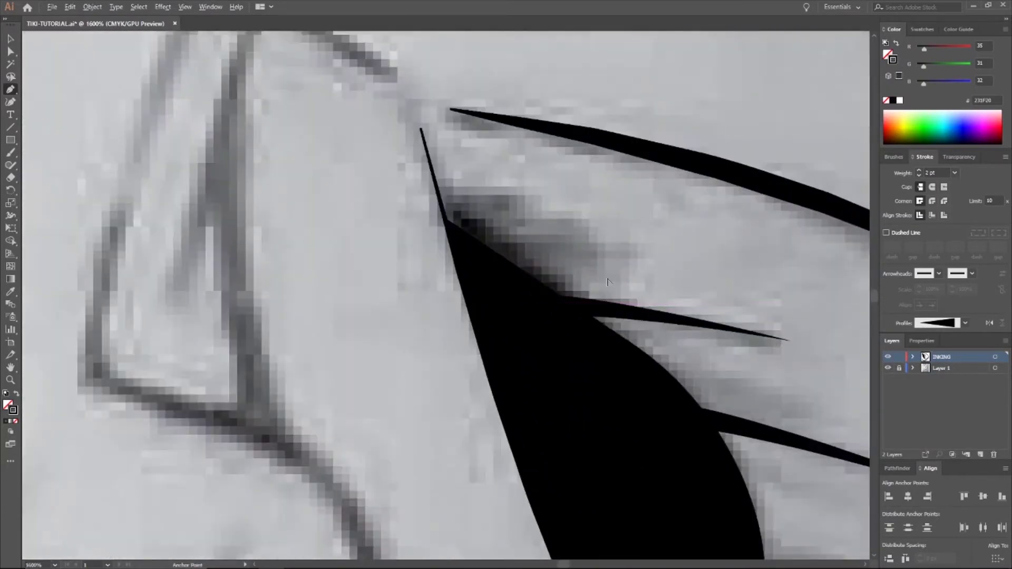
left_click(651, 253)
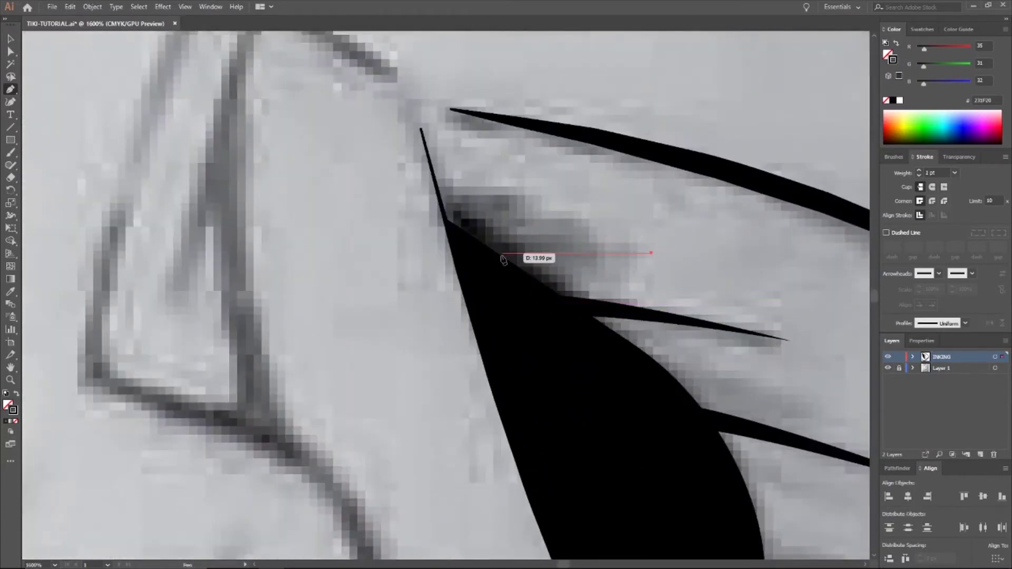
mouse_move(487, 266)
left_mouse_down()
mouse_move(445, 289)
mouse_move(434, 282)
left_mouse_up()
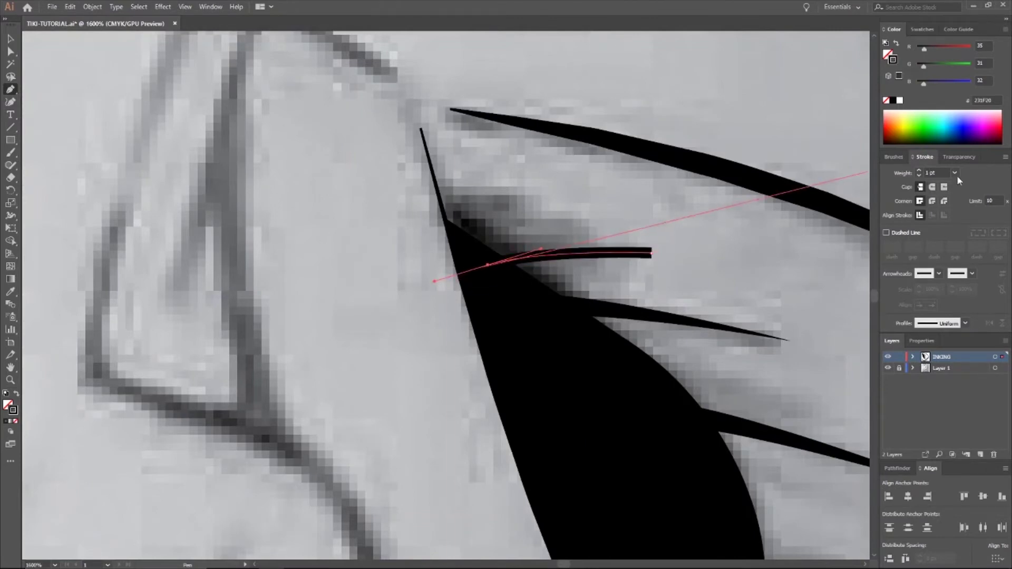
Step: Give the line near the pupil's top tip a 2 pt stroke and the one-ended taper profile, flipped to be thickest at the pupil, and deselect it
left_click(957, 175)
left_click(971, 233)
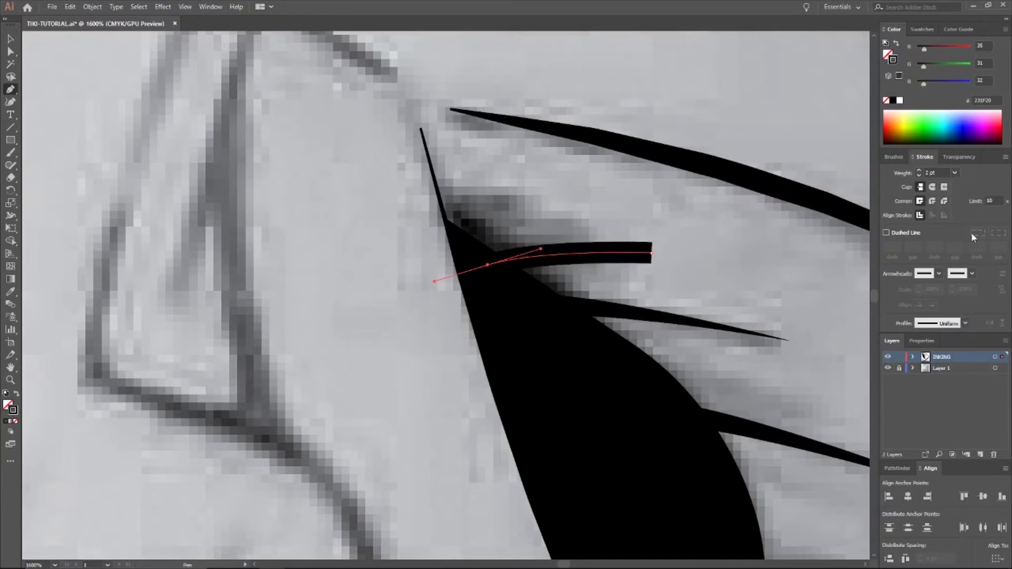
left_click(965, 323)
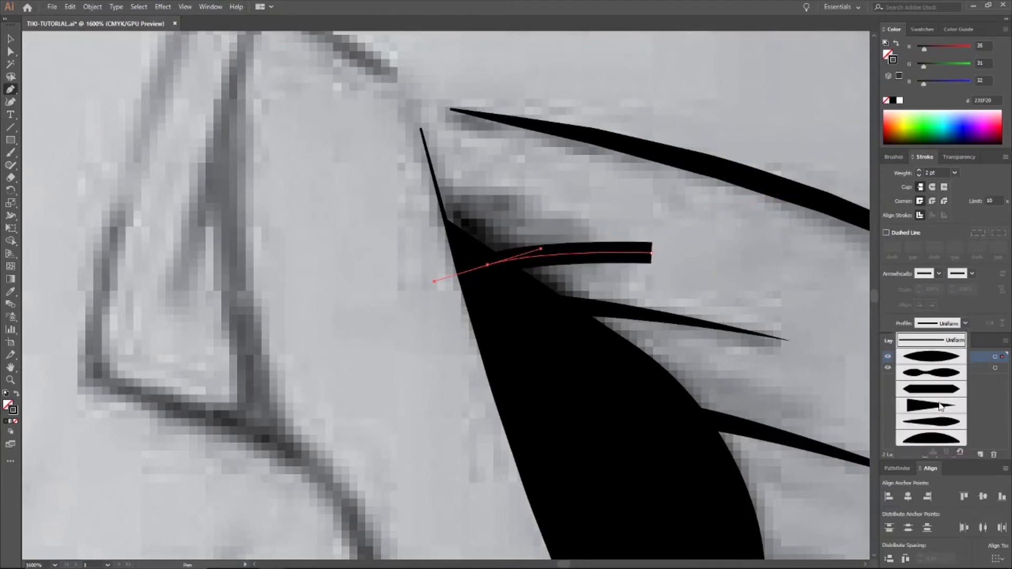
left_click(939, 399)
left_click(989, 323)
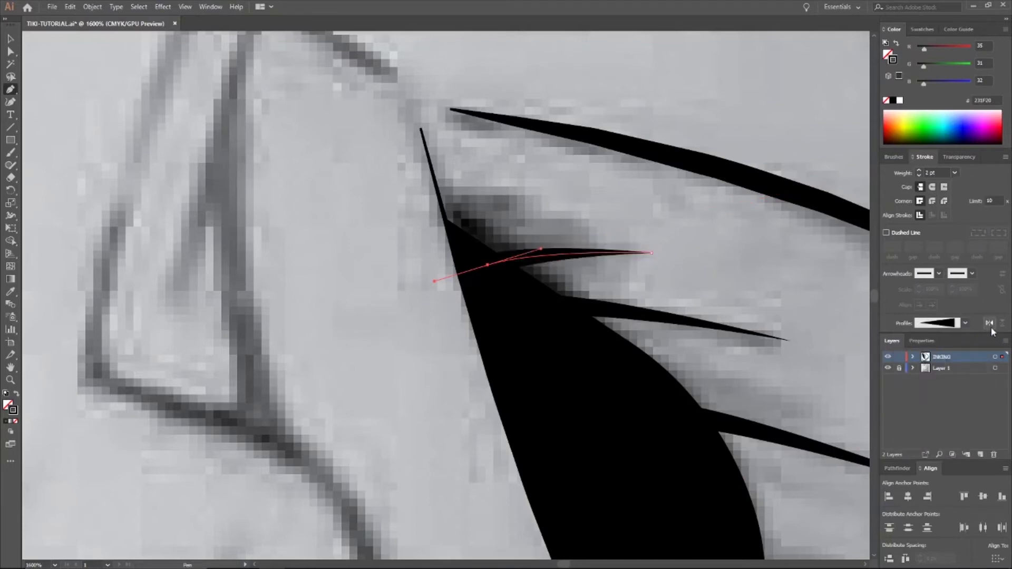
key("ctrl+shift+a")
Step: Review the inked eye up close and against the whole tiki mask drawing
scroll(639, 334, "down", 6)
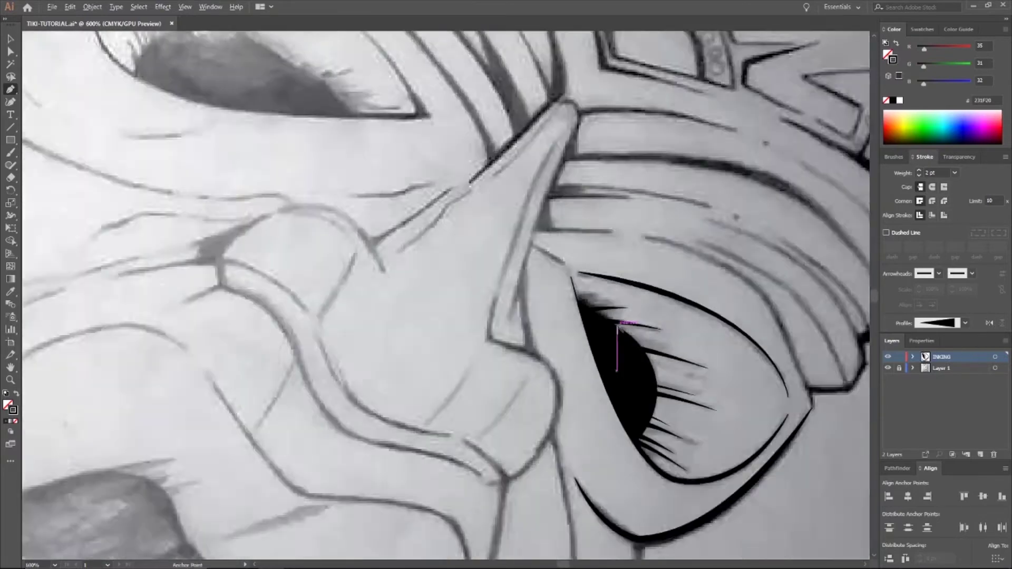
scroll(612, 371, "up", 2)
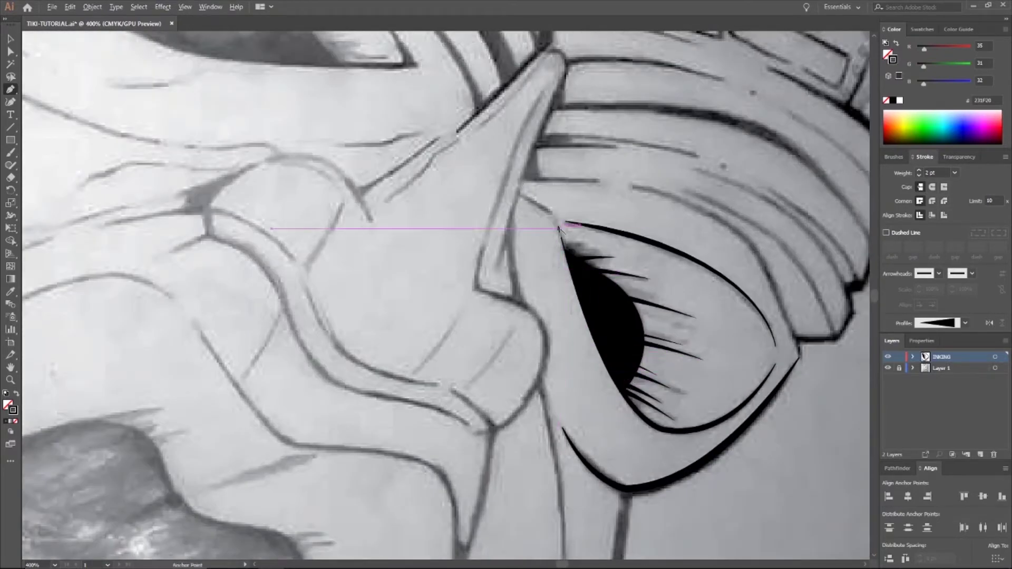
scroll(701, 327, "down", 2)
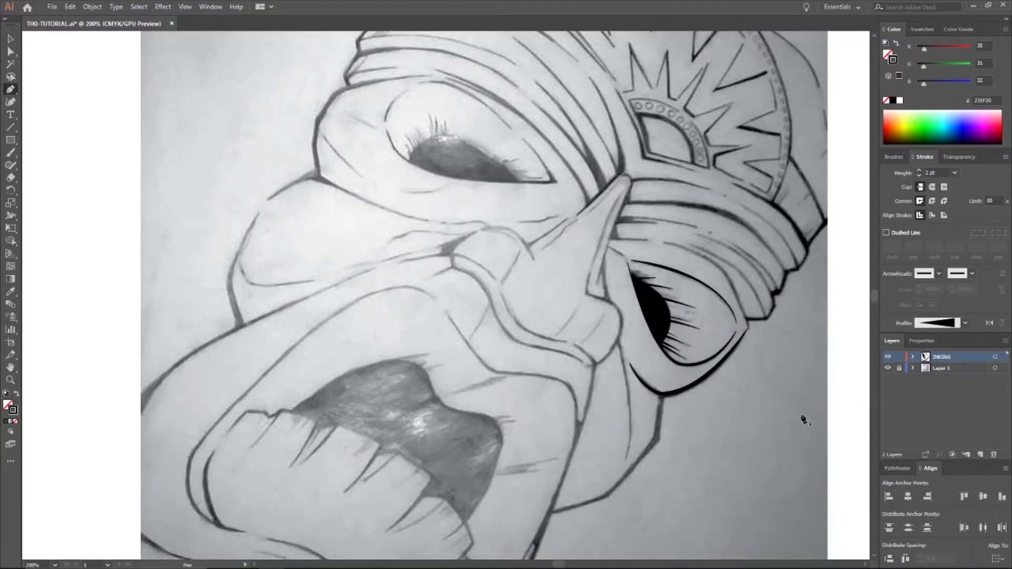
scroll(686, 369, "down", 2)
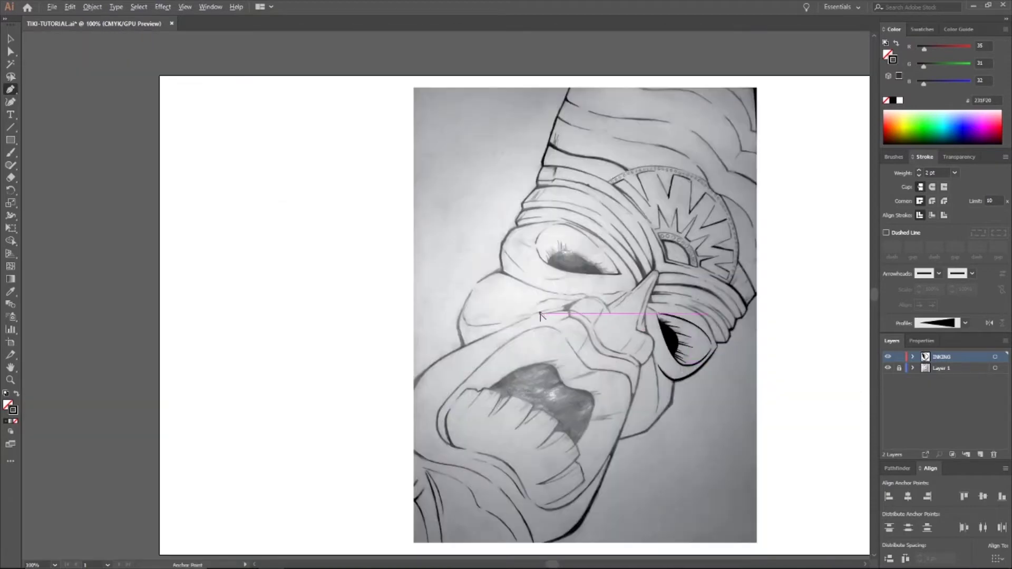
scroll(543, 319, "up", 1)
scroll(731, 376, "down", 1)
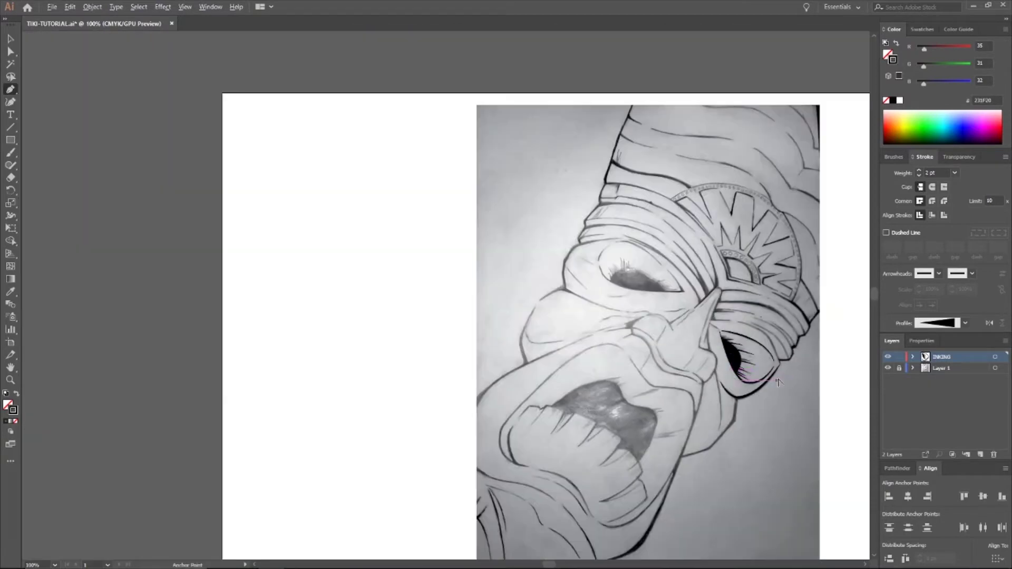
scroll(775, 382, "up", 1)
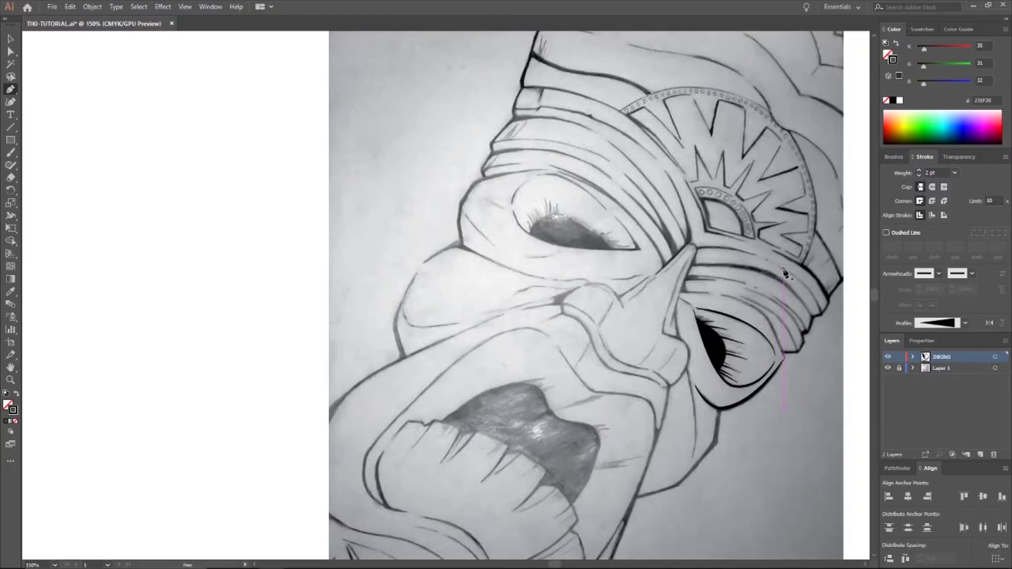
Step: Draw a line up the nose bridge's edge nearest the inked eye, curving around its upper tip toward the dark brow line
scroll(783, 268, "down", 2)
scroll(554, 176, "up", 4)
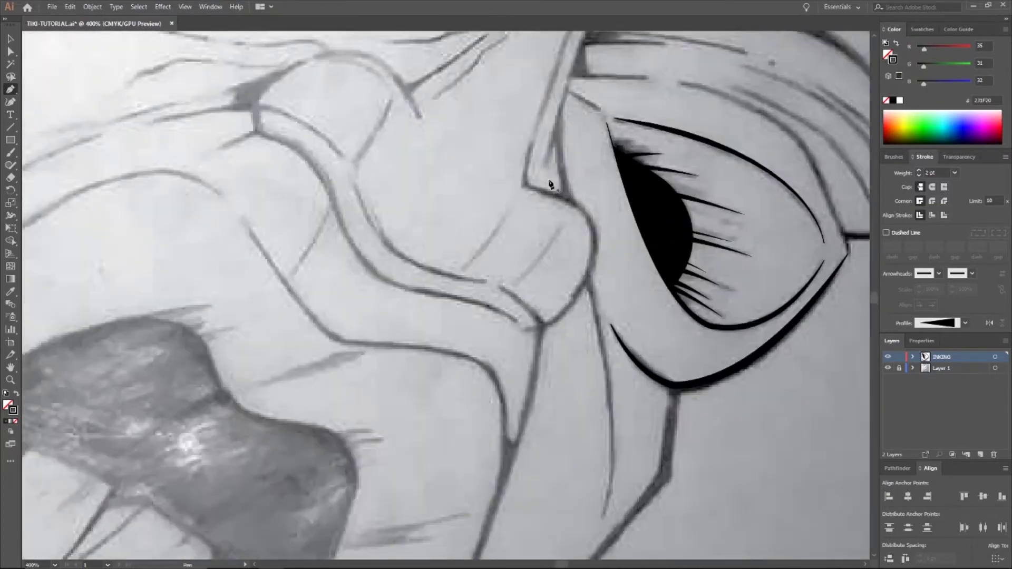
scroll(549, 182, "up", 3)
left_click(547, 263)
left_click_drag(614, 72, 632, 47)
left_click(614, 72)
scroll(616, 79, "up", 2)
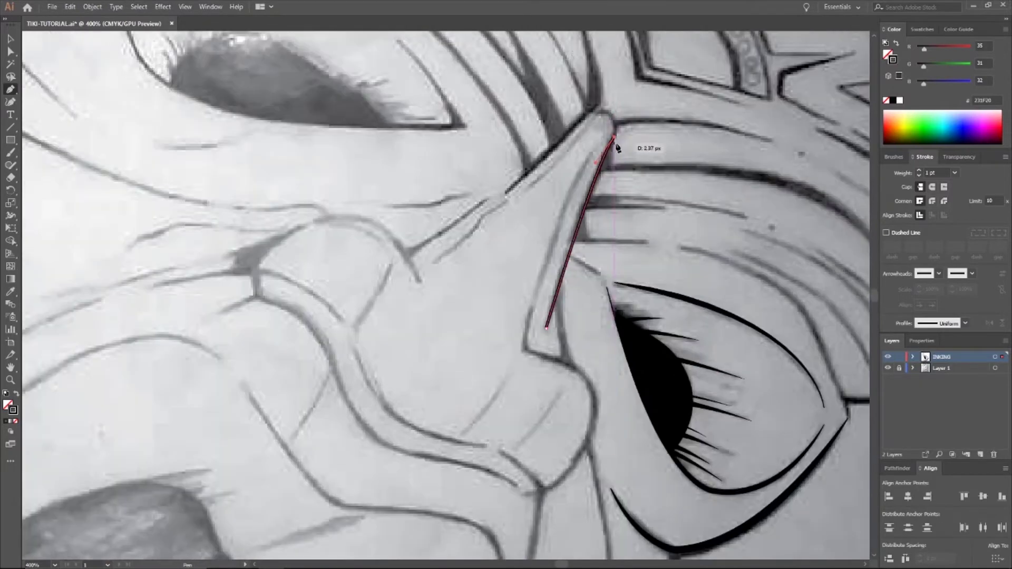
scroll(616, 145, "up", 2)
left_click_drag(648, 174, 614, 177)
left_click(648, 174)
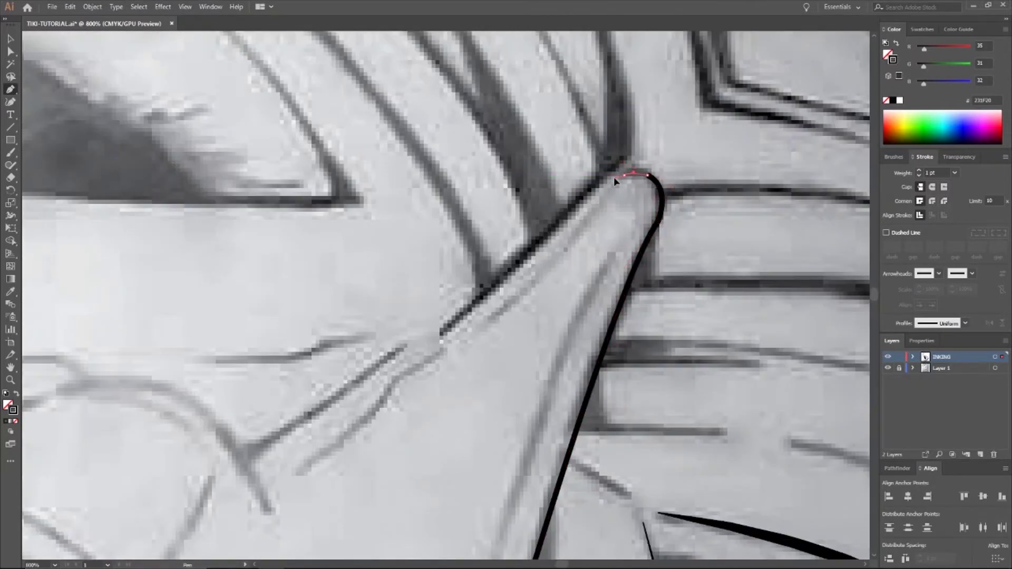
Step: Set the nose-bridge line's stroke to 2 pt with the width profile tapered at both ends, and deselect it
left_click(919, 170)
left_click(966, 323)
left_click(942, 416)
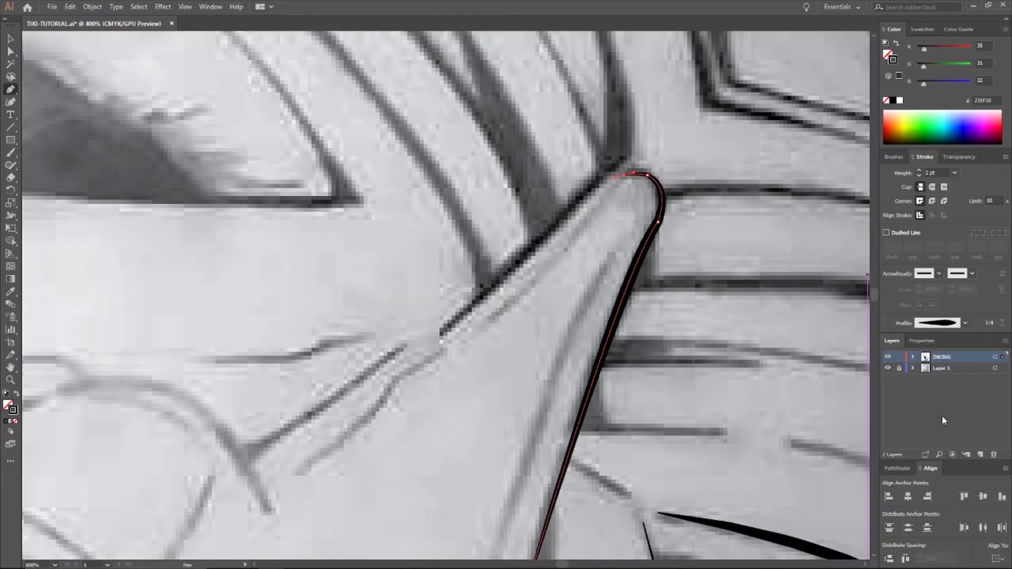
scroll(597, 251, "down", 2)
scroll(598, 249, "up", 1)
scroll(654, 203, "up", 2)
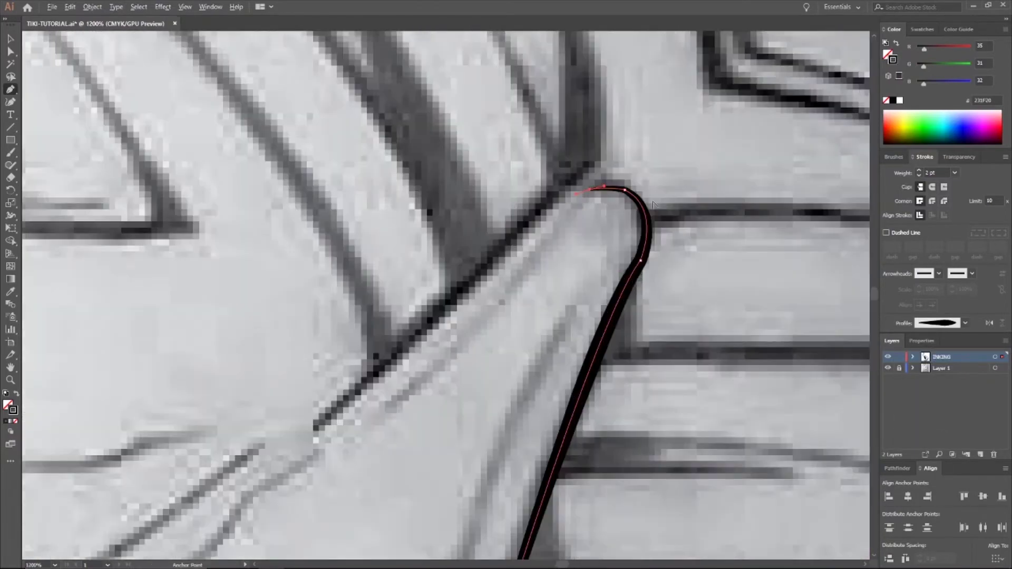
scroll(654, 204, "up", 2)
scroll(627, 159, "up", 2)
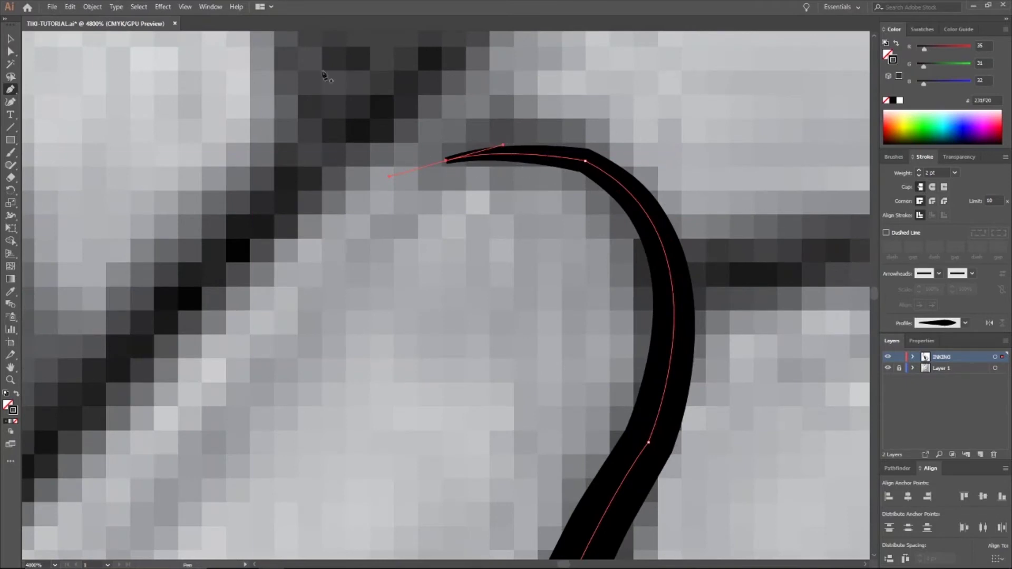
scroll(414, 205, "down", 3)
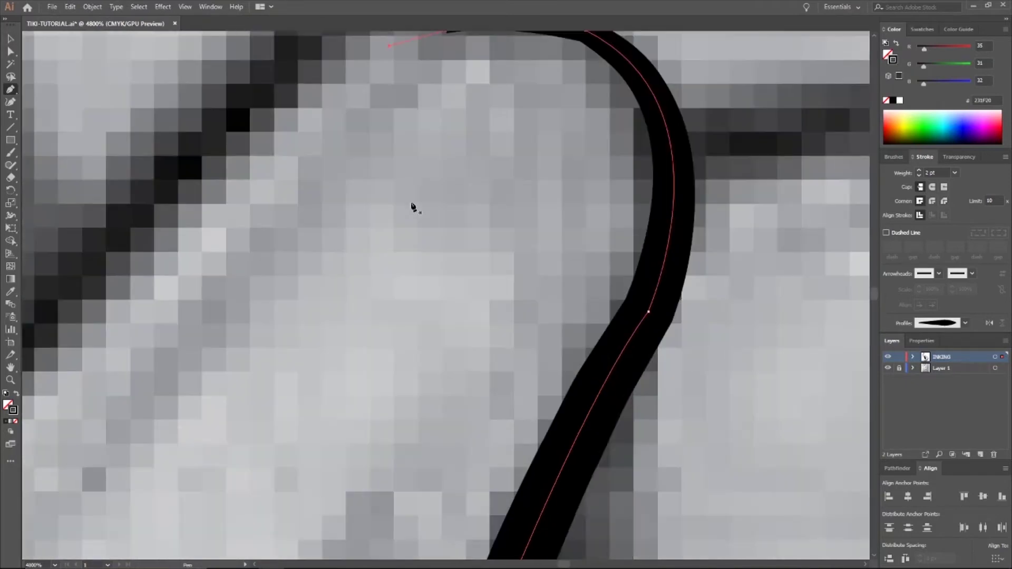
scroll(415, 189, "down", 6)
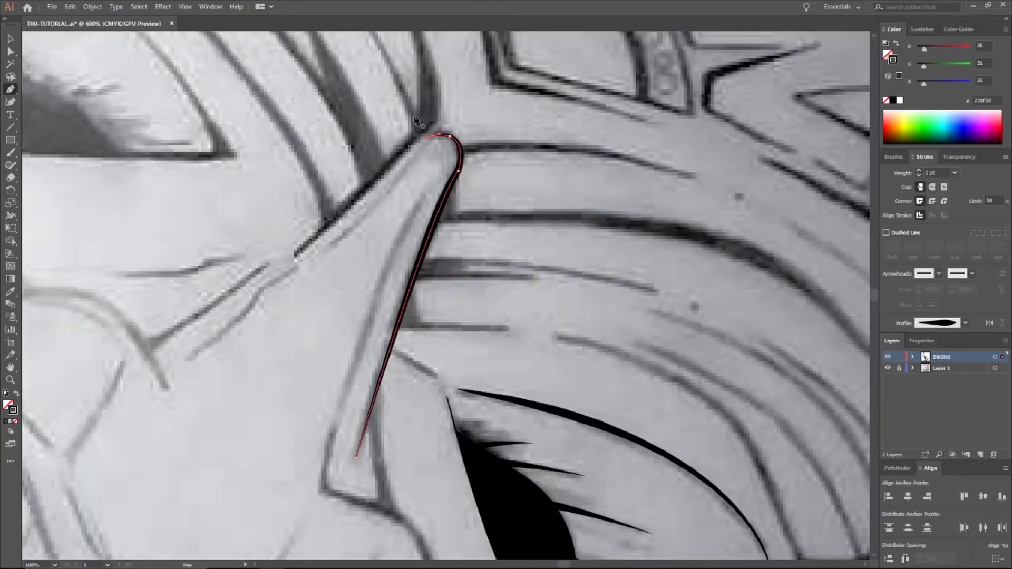
left_click(10, 40)
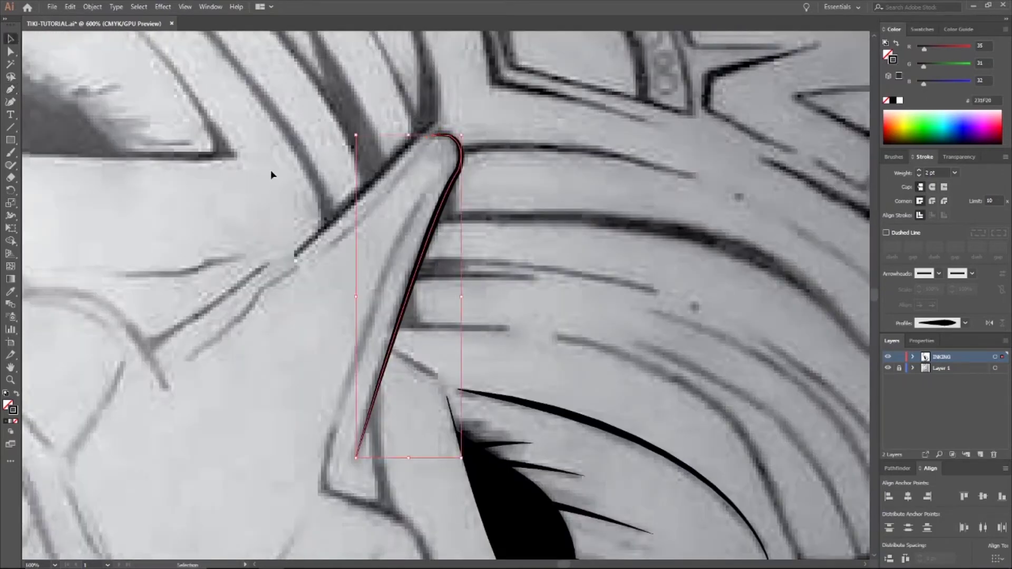
left_click(315, 267)
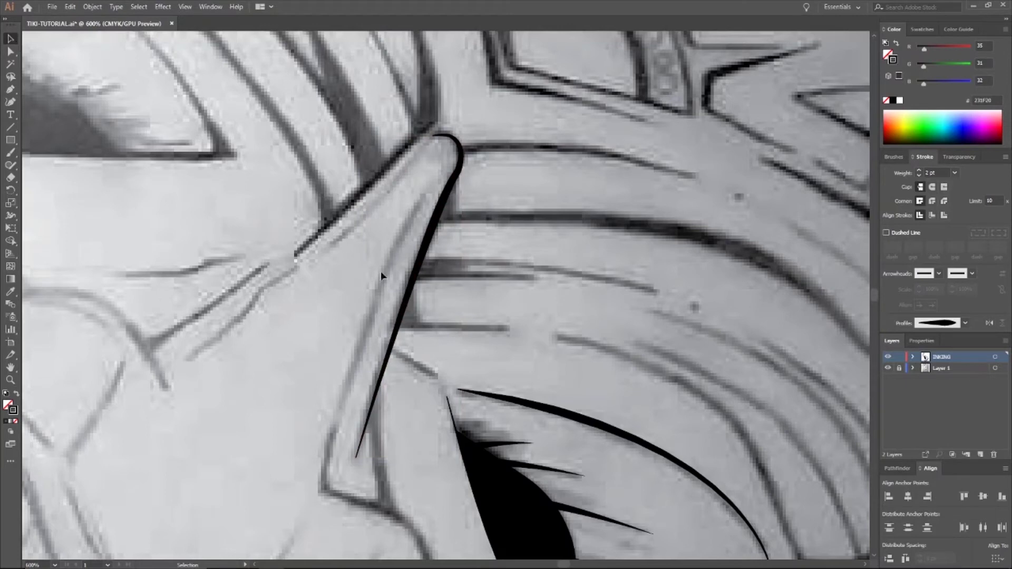
Step: Try moving the whole nose-bridge line aside and deleting it, and undo both changes
left_click(422, 258)
left_click_drag(425, 256, 369, 260)
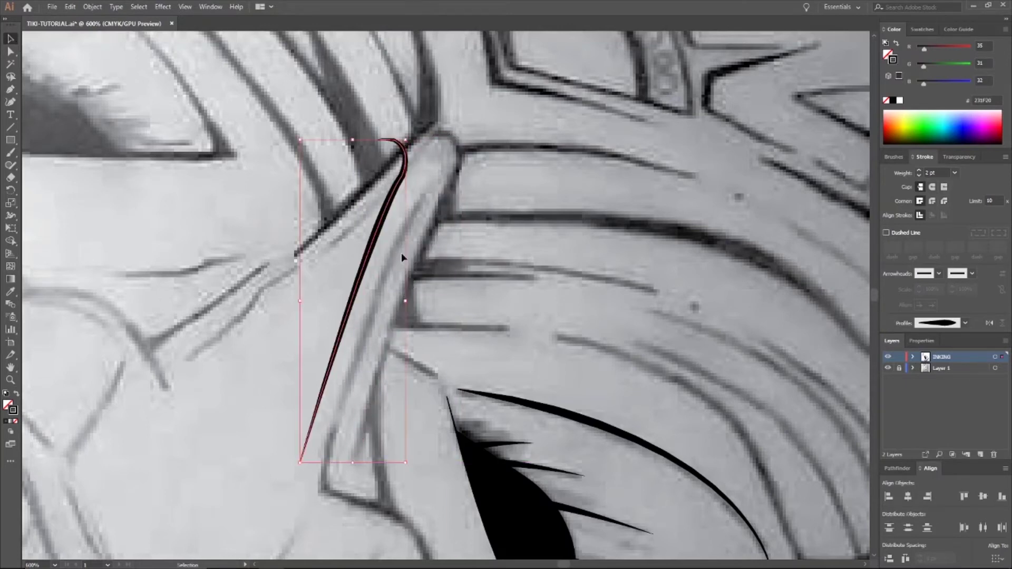
key("Delete")
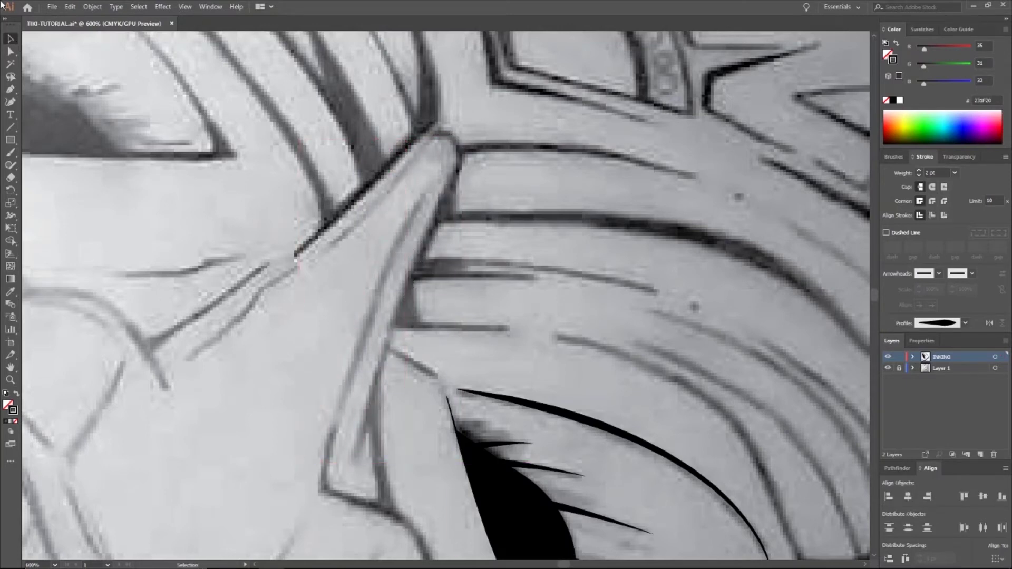
left_click(70, 6)
left_click(78, 18)
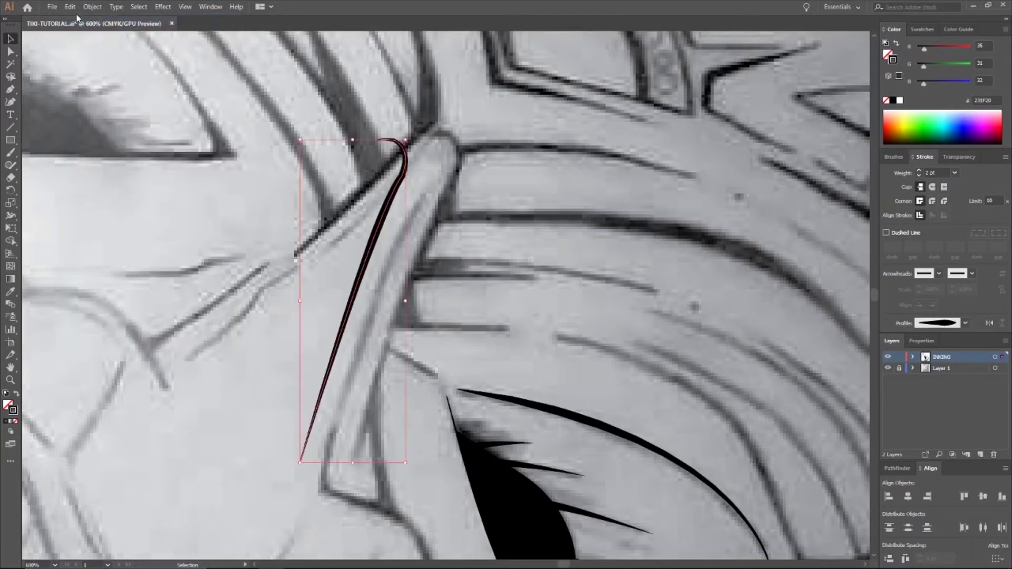
key("ctrl+z")
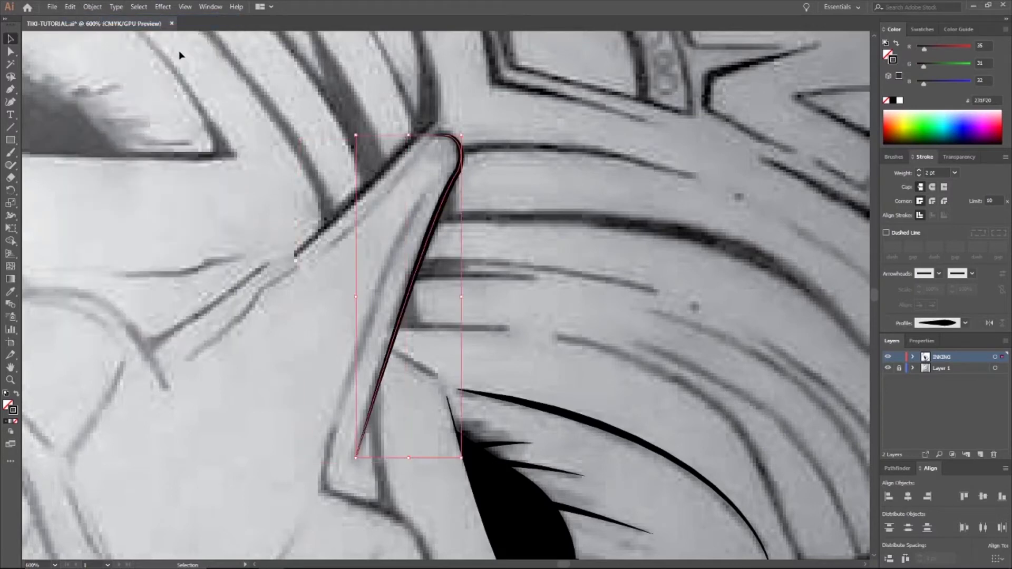
Step: Adjust the direction handle on the nose-bridge line's upper end anchor with Direct Selection to round the curve over the tip
left_click(10, 51)
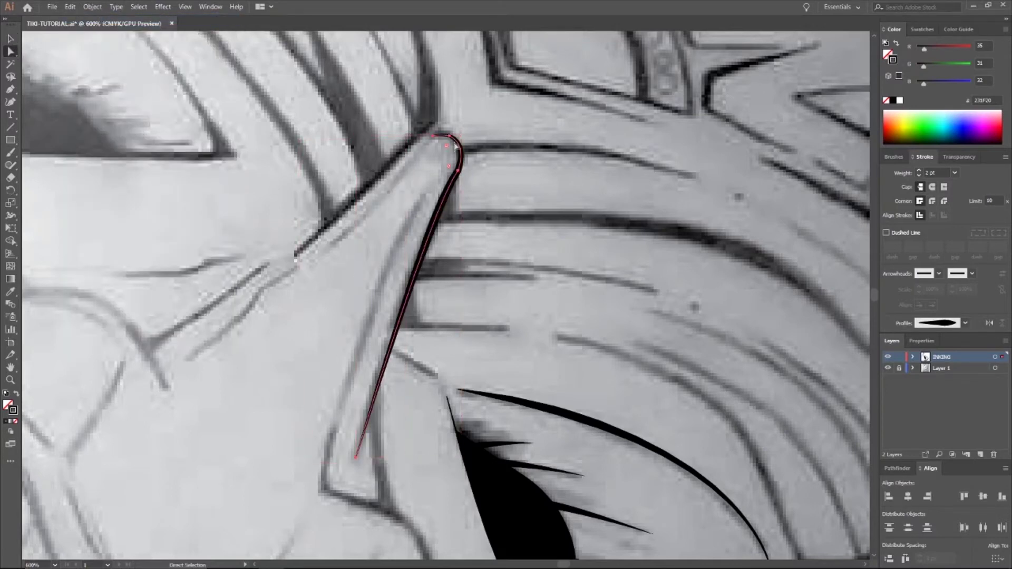
scroll(462, 187, "up", 2)
scroll(462, 189, "up", 3)
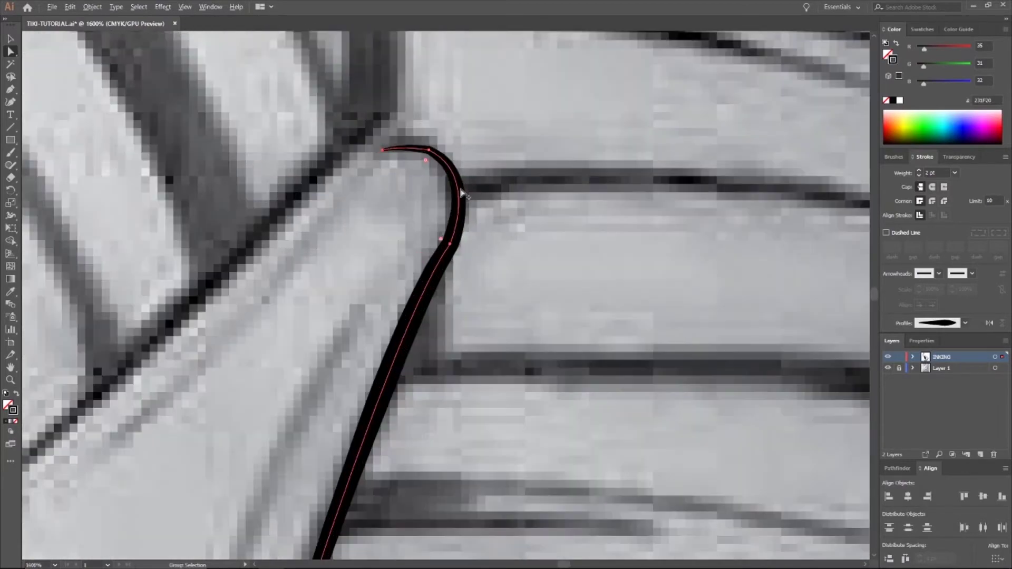
scroll(441, 154, "up", 3)
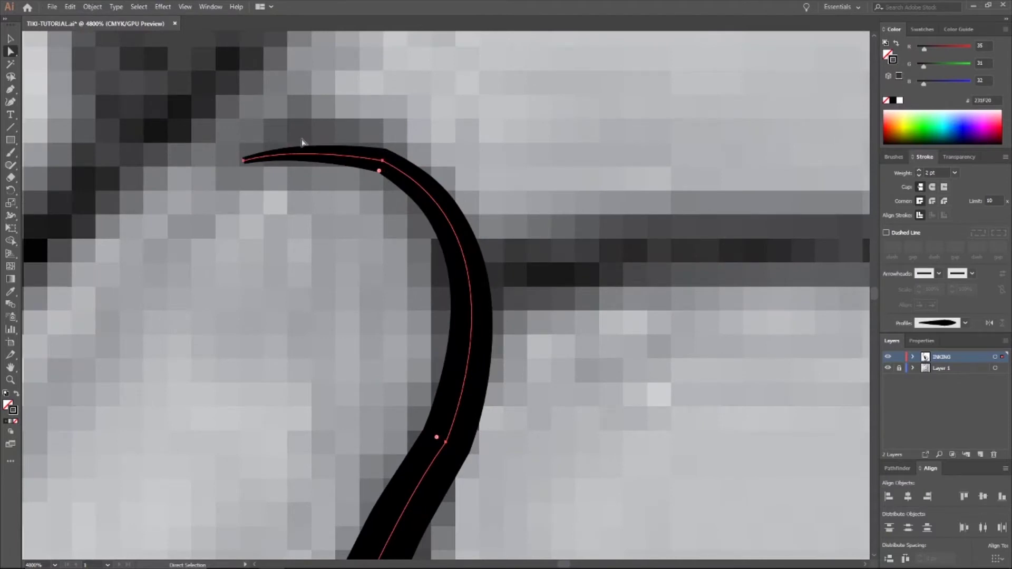
left_click(244, 161)
left_click_drag(299, 148, 313, 130)
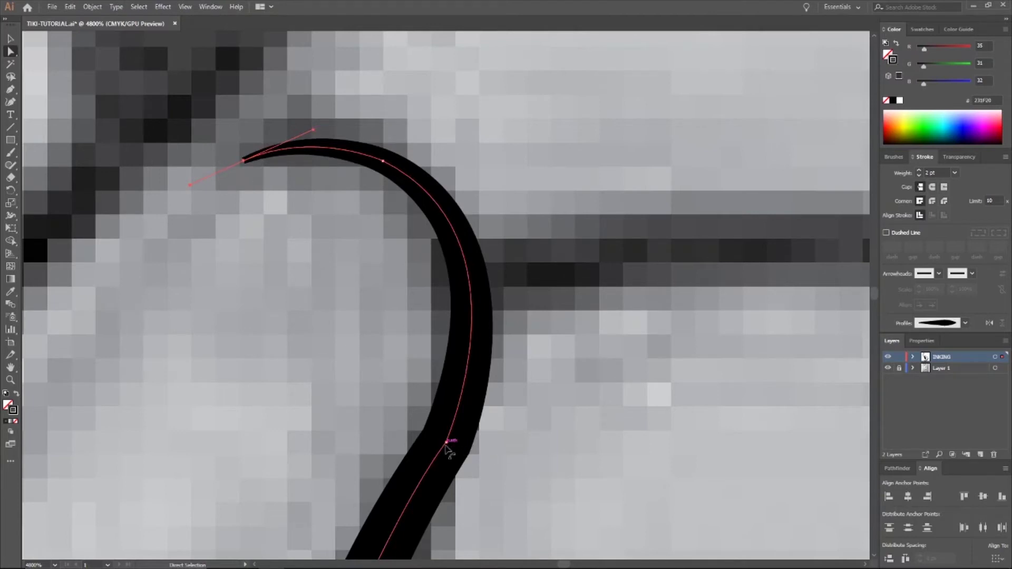
Step: Examine the direction handles of the anchors at the nose-bridge line's bend and upper curve
left_click(447, 442)
scroll(471, 431, "down", 3)
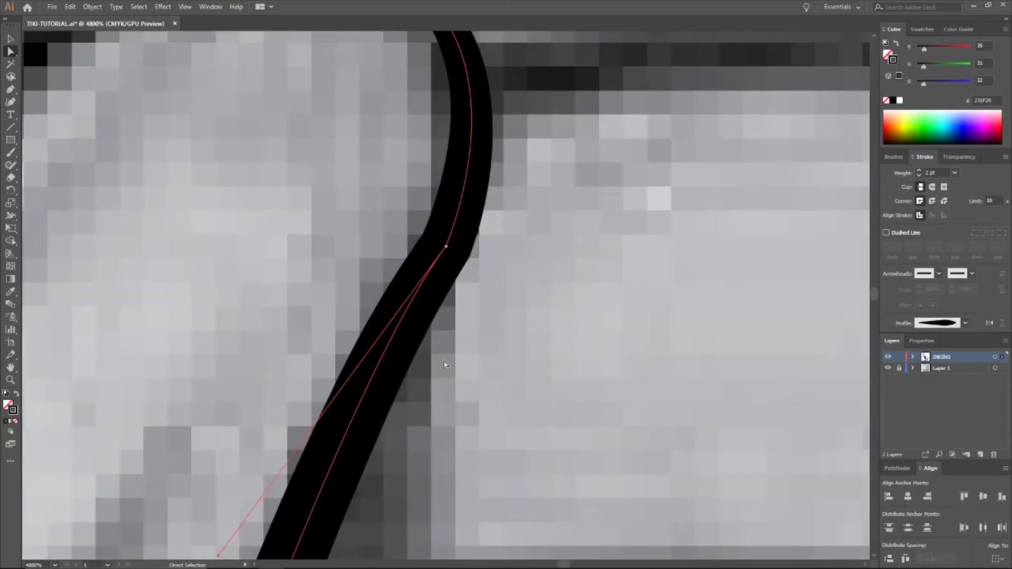
scroll(305, 389, "down", 2)
scroll(304, 389, "up", 3)
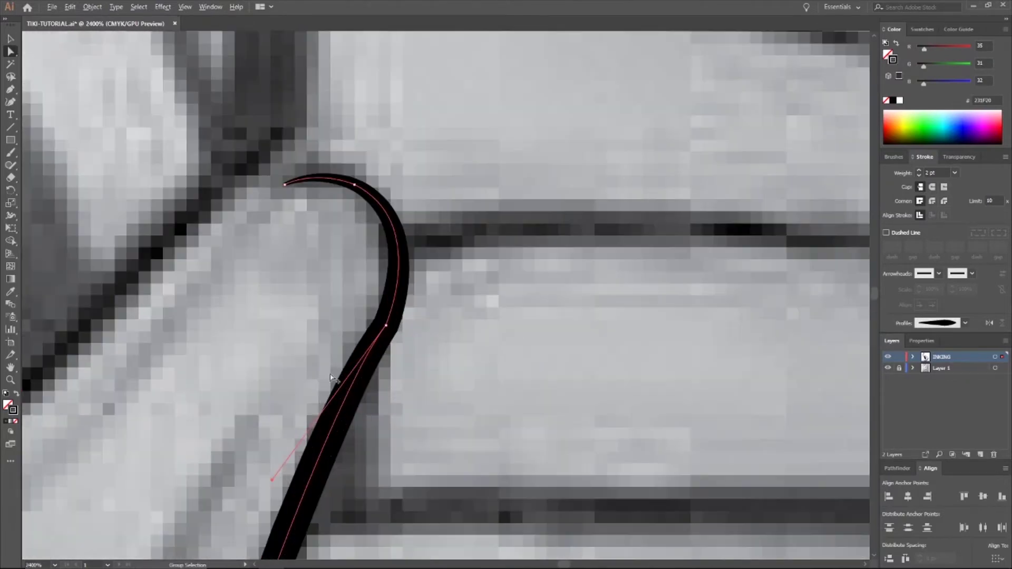
left_click(355, 185)
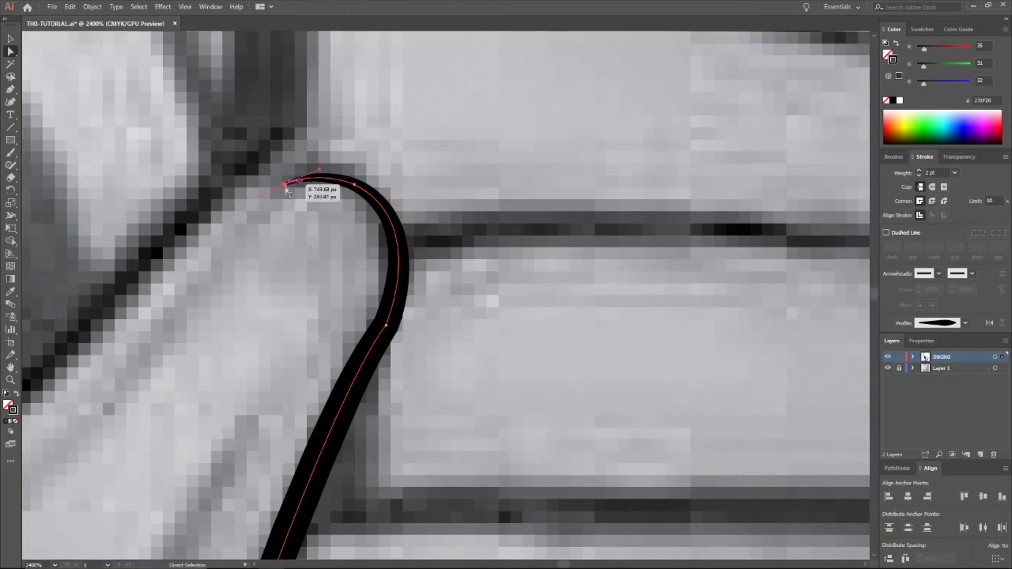
Step: Swing the upper end anchor's outer direction handle around and set it roughly back in line with the opposite handle
scroll(285, 190, "up", 2)
scroll(283, 242, "up", 1)
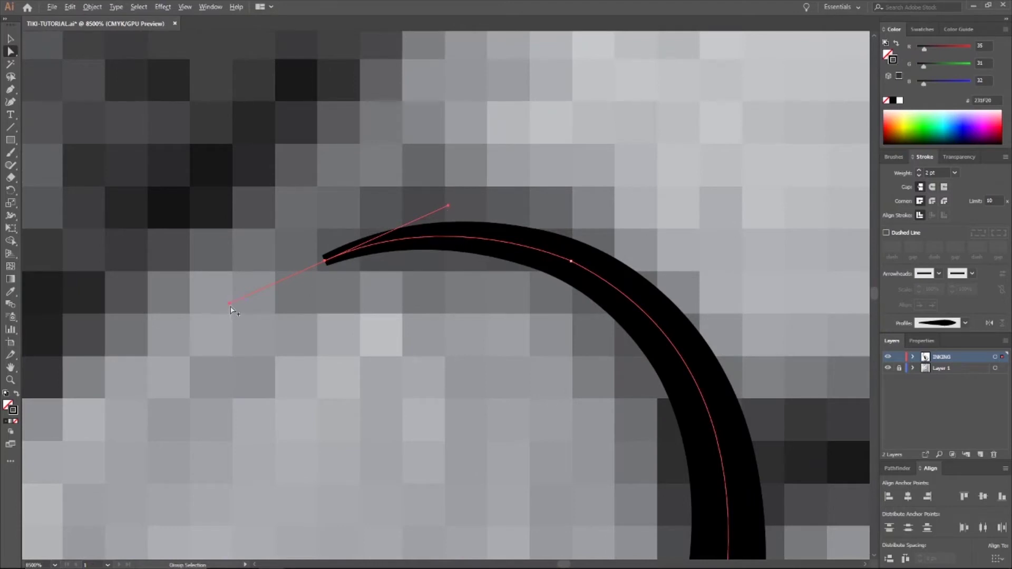
left_click_drag(230, 306, 295, 352)
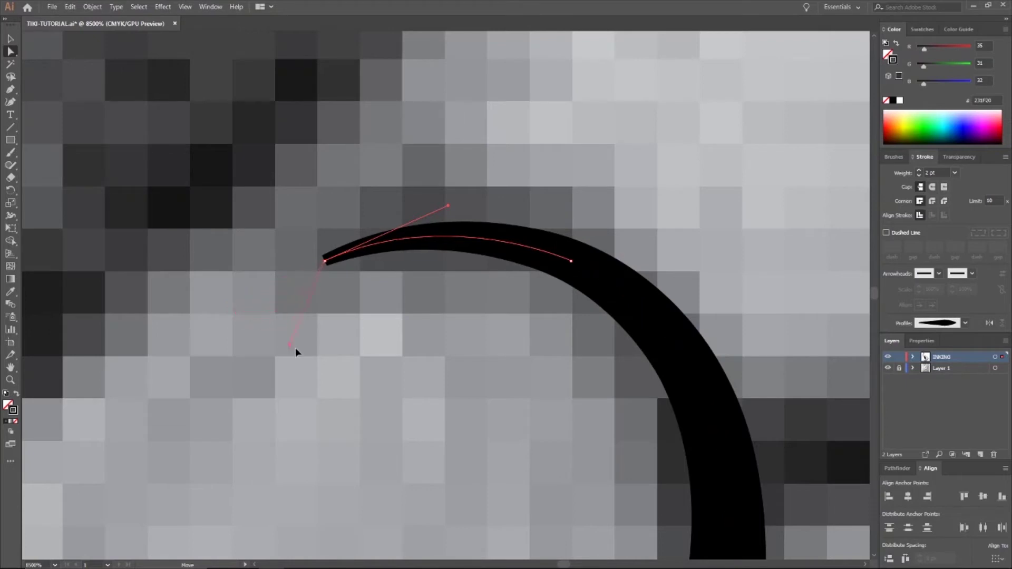
left_click_drag(389, 373, 364, 394)
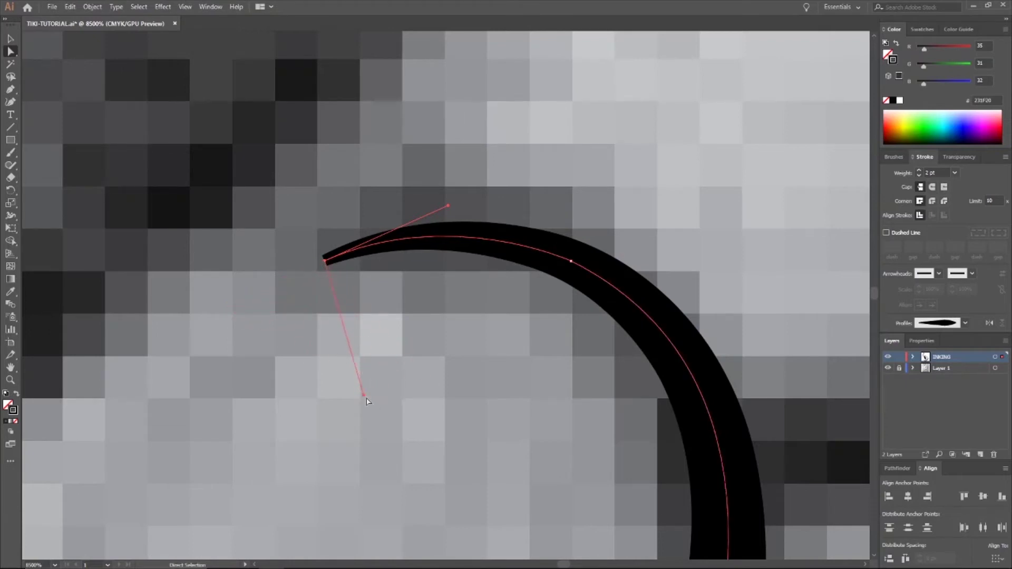
left_click_drag(363, 395, 209, 318)
scroll(434, 349, "down", 3)
scroll(434, 339, "down", 3)
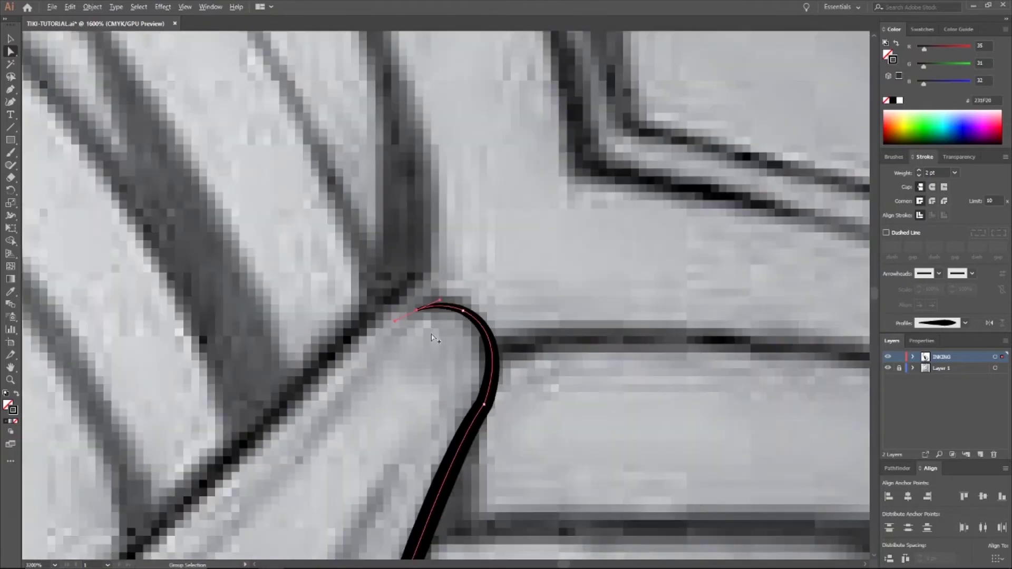
Step: Try to smooth the lower bend of the hooked nose line by adjusting the bend anchor's direction handle
scroll(474, 443, "down", 3)
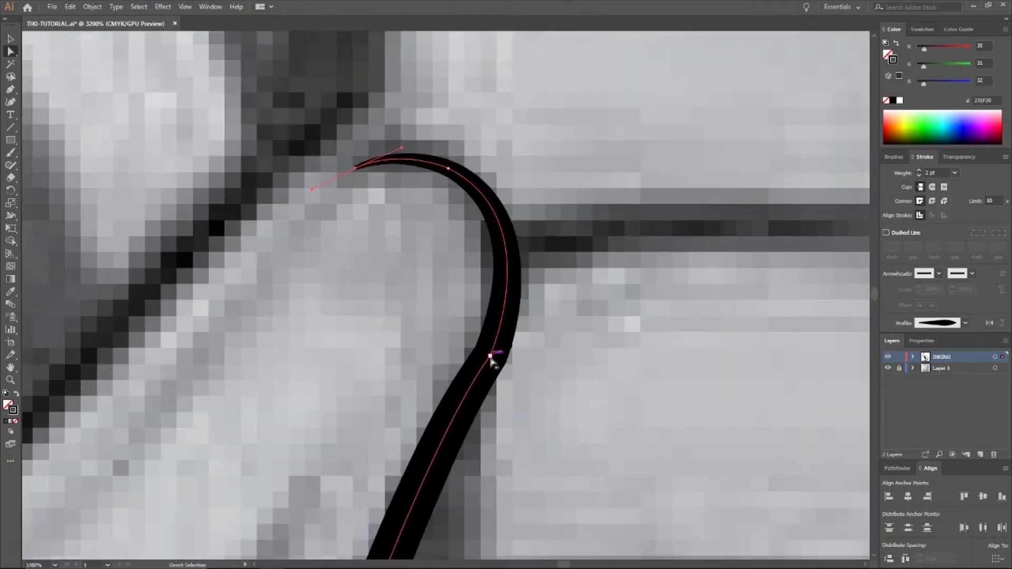
left_click(492, 356)
scroll(485, 379, "down", 2)
scroll(493, 396, "down", 3)
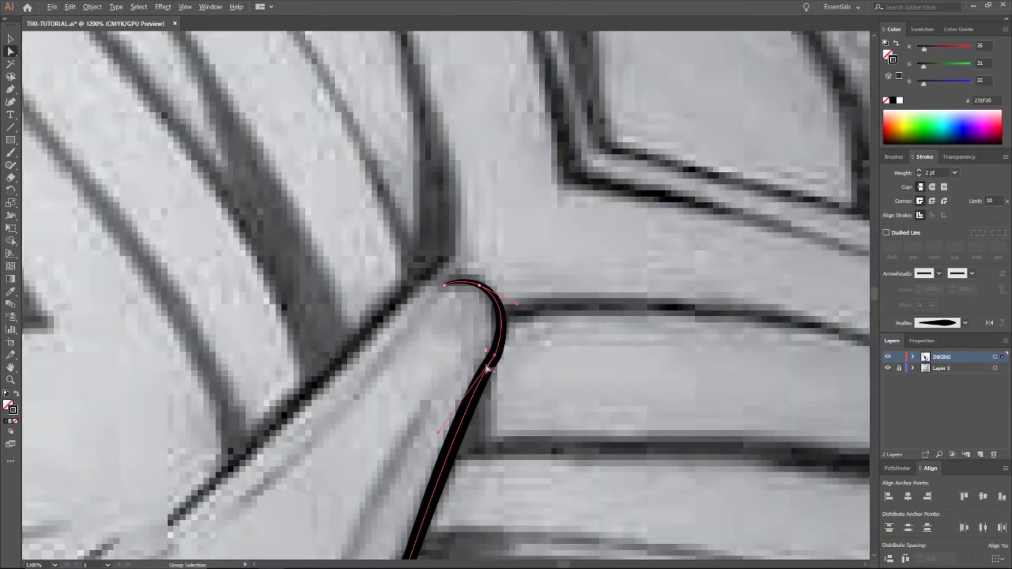
scroll(496, 343, "up", 2)
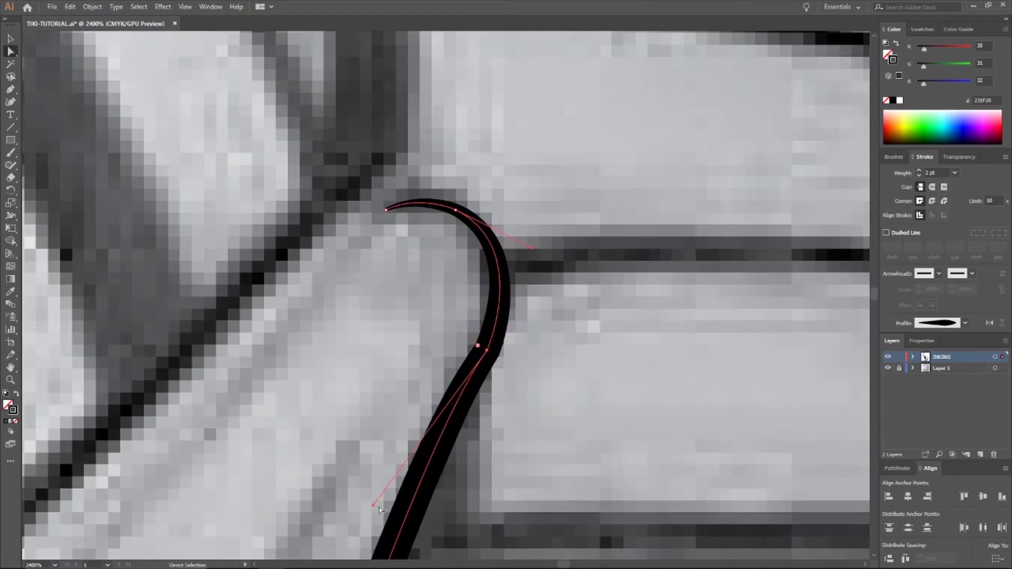
left_click_drag(373, 507, 375, 508)
scroll(424, 481, "down", 3)
scroll(423, 481, "down", 4)
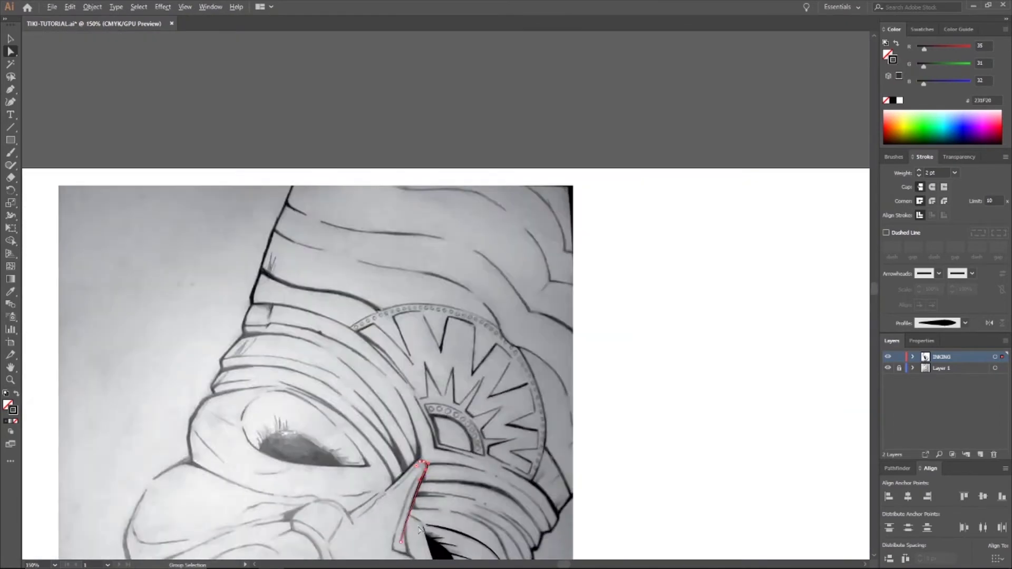
Step: Examine the lower bend of the hooked nose line against the sketch, both close up and from farther away
scroll(414, 549, "up", 1)
scroll(427, 510, "up", 2)
scroll(419, 514, "up", 2)
scroll(417, 512, "down", 5)
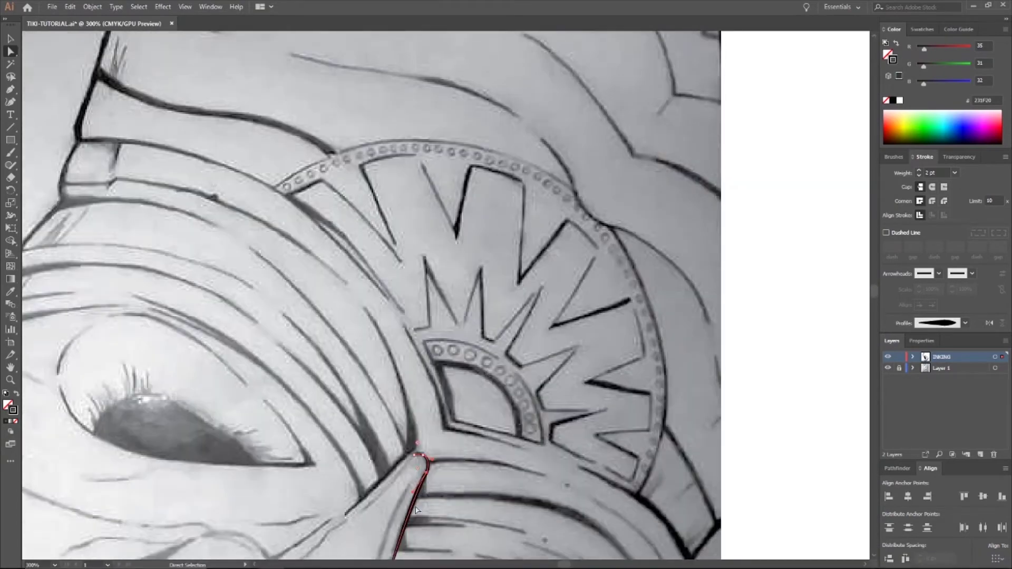
scroll(402, 484, "up", 1)
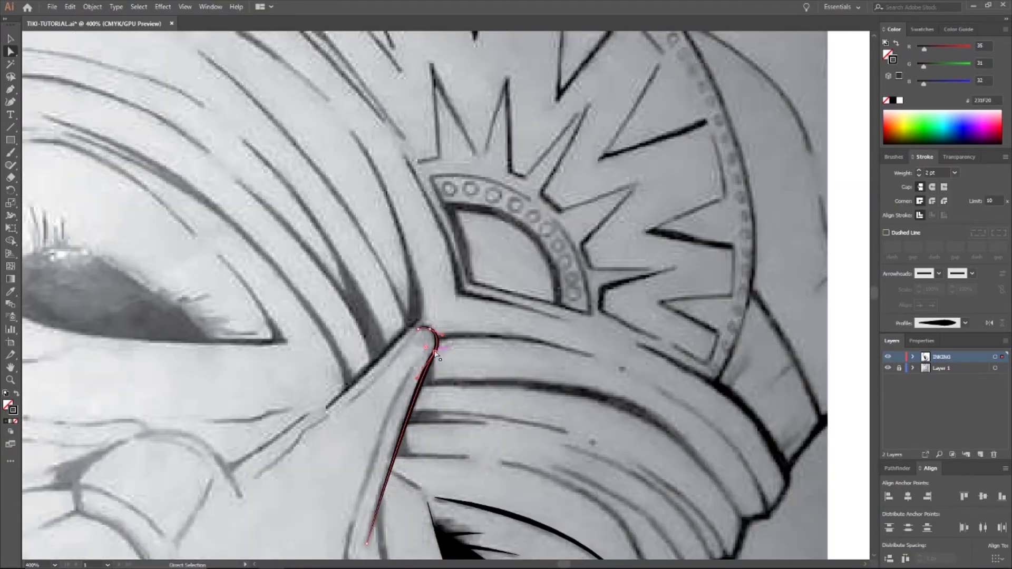
scroll(435, 363, "up", 6)
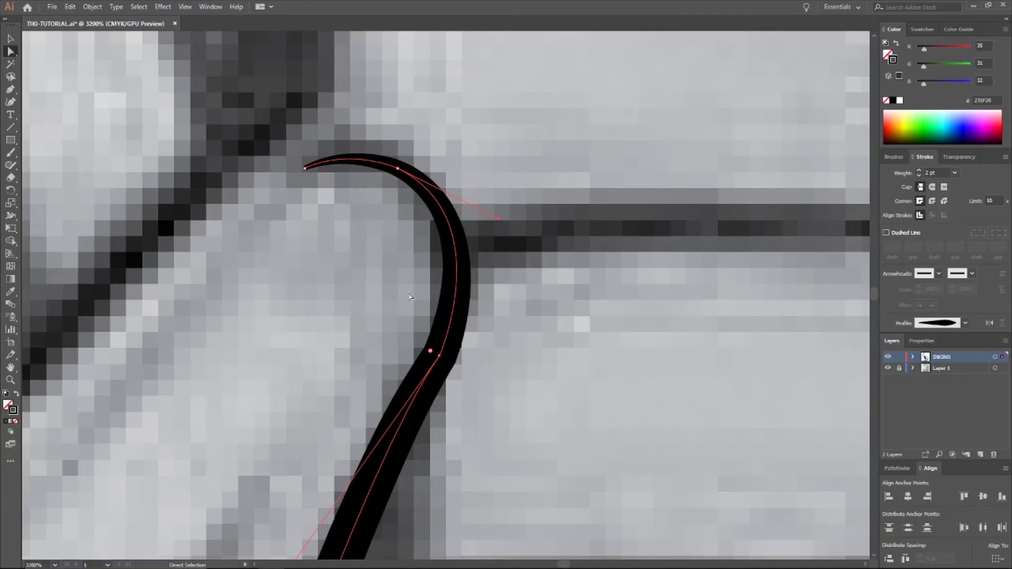
scroll(396, 344, "down", 5)
scroll(397, 344, "up", 5)
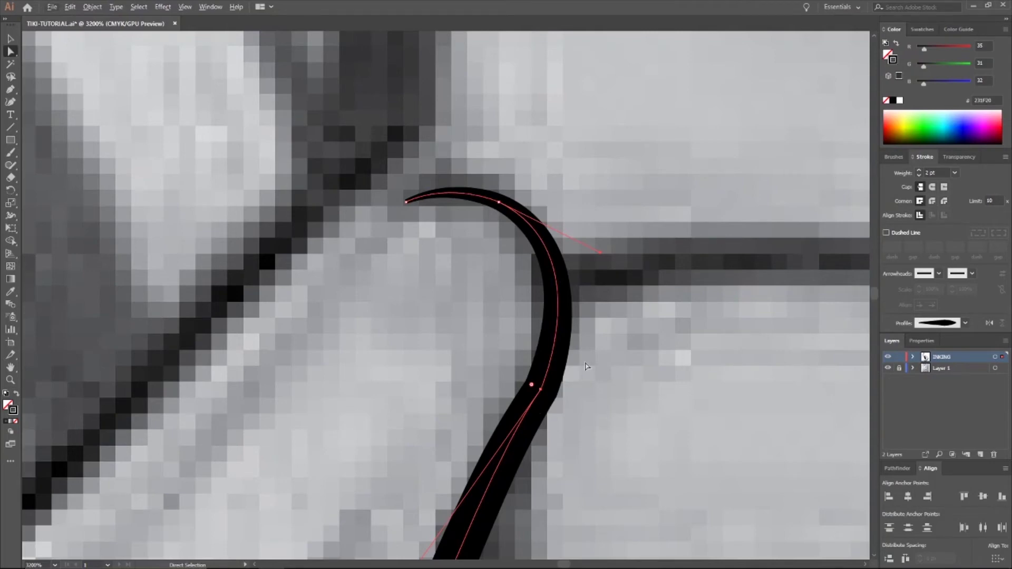
scroll(585, 368, "up", 3)
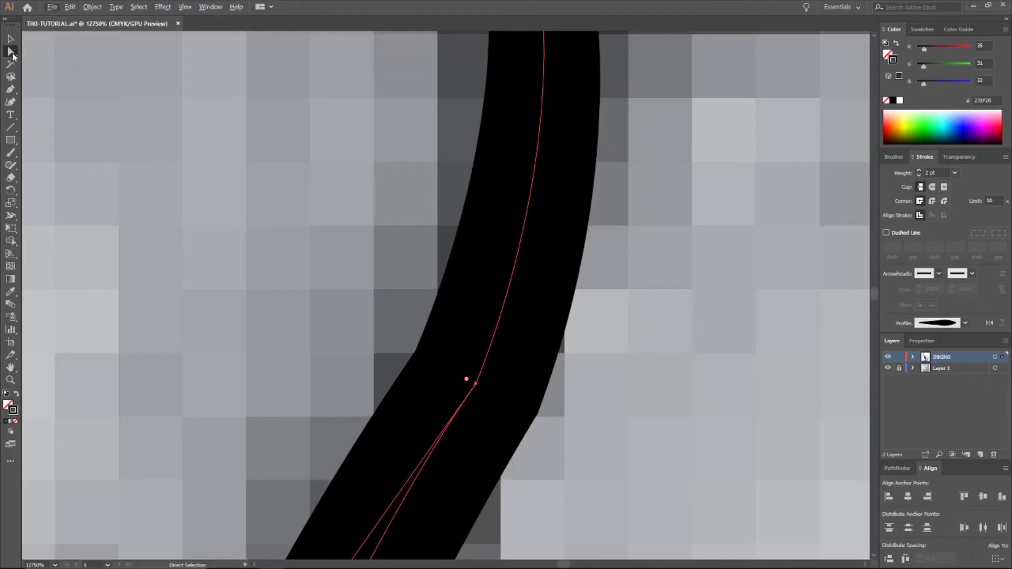
scroll(328, 293, "down", 2)
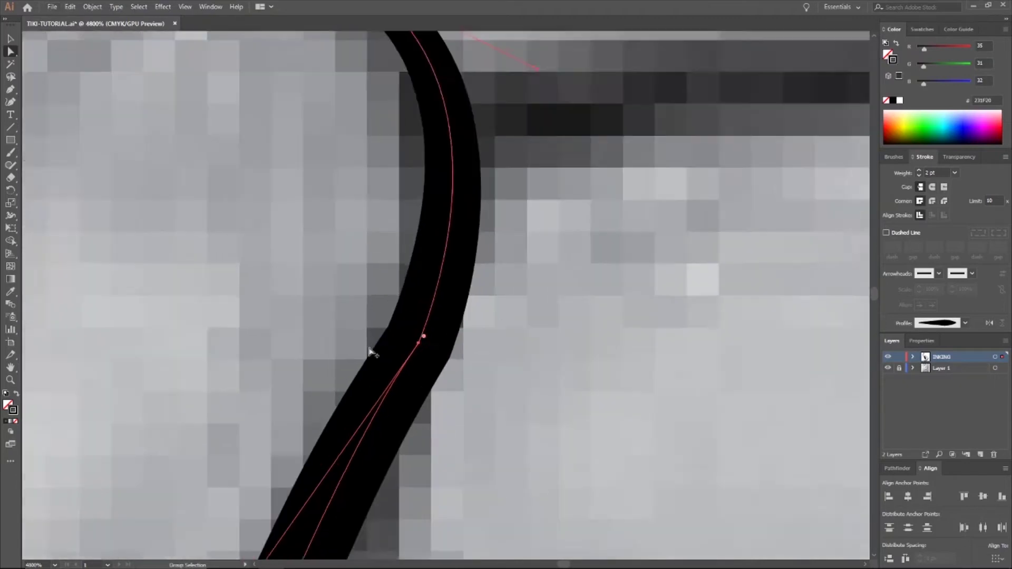
scroll(401, 372, "up", 4)
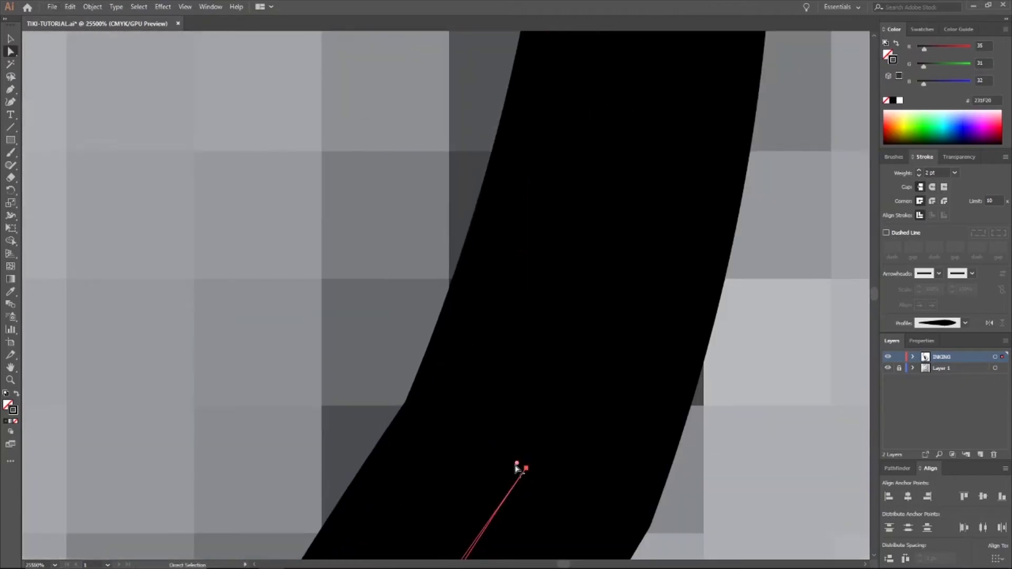
scroll(518, 468, "down", 3)
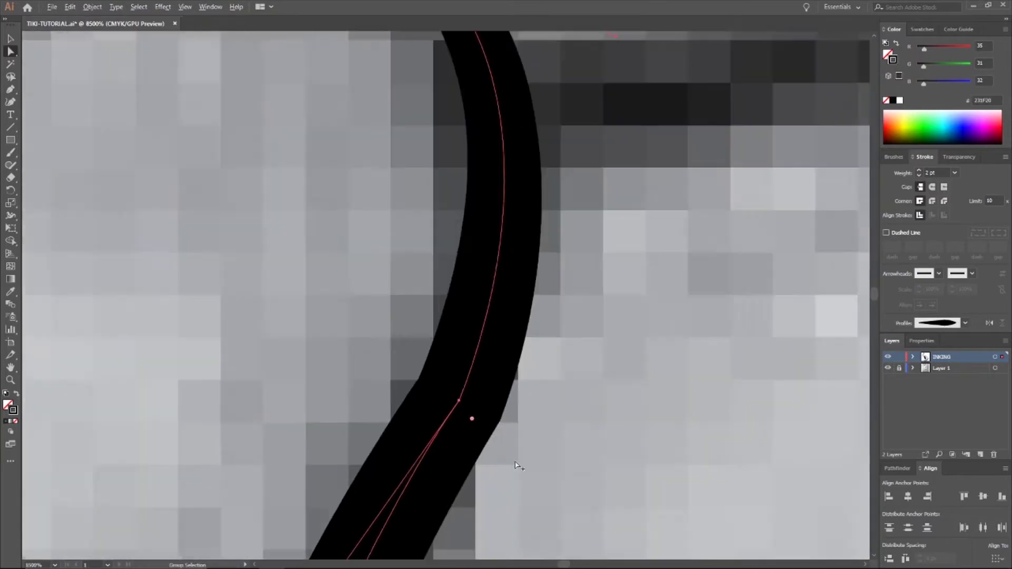
scroll(437, 355, "up", 3)
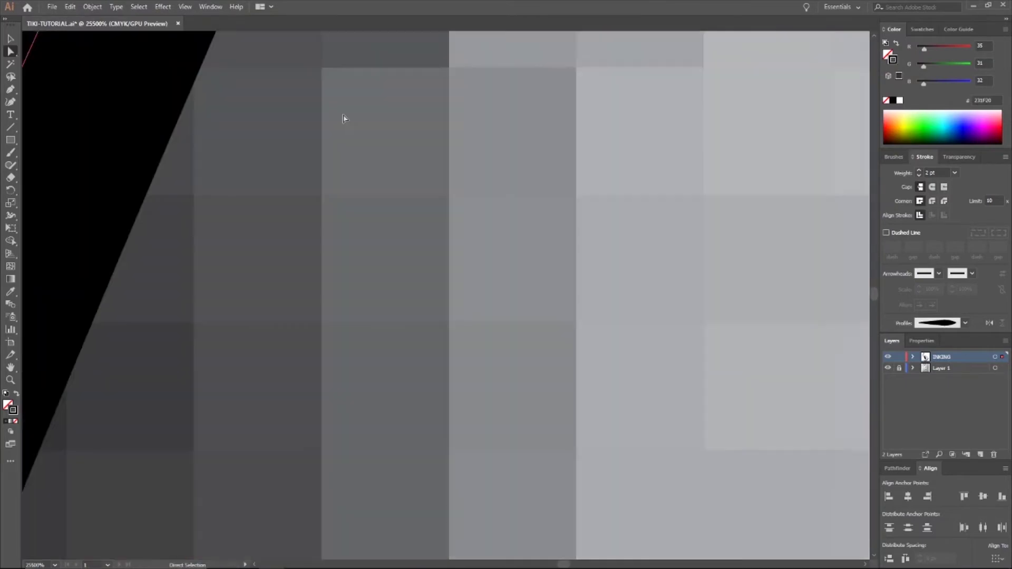
scroll(342, 126, "down", 10)
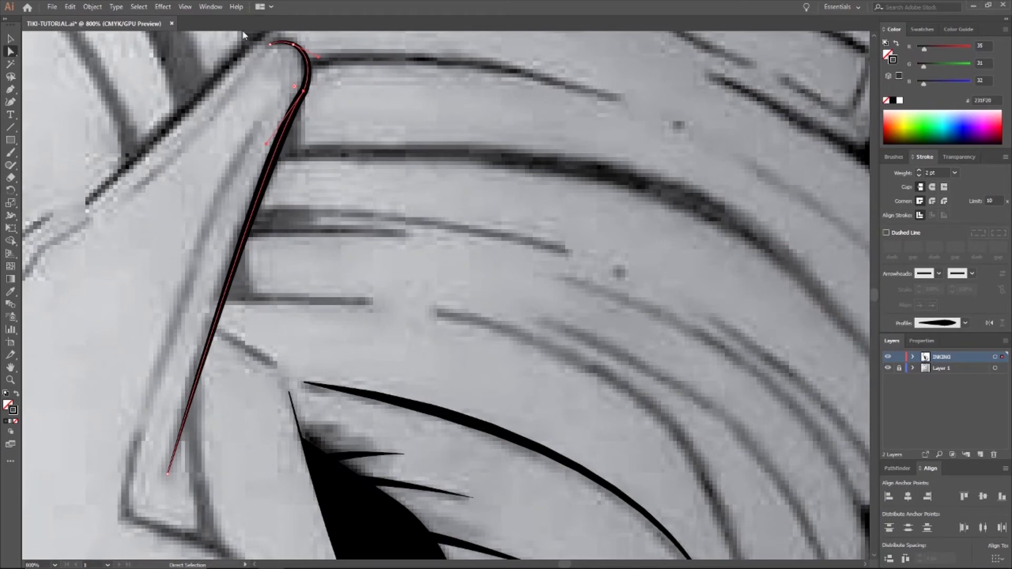
Step: Undo the handle adjustments on the nose line's hooked tip, keeping the tapered stroke profile
scroll(243, 35, "up", 5)
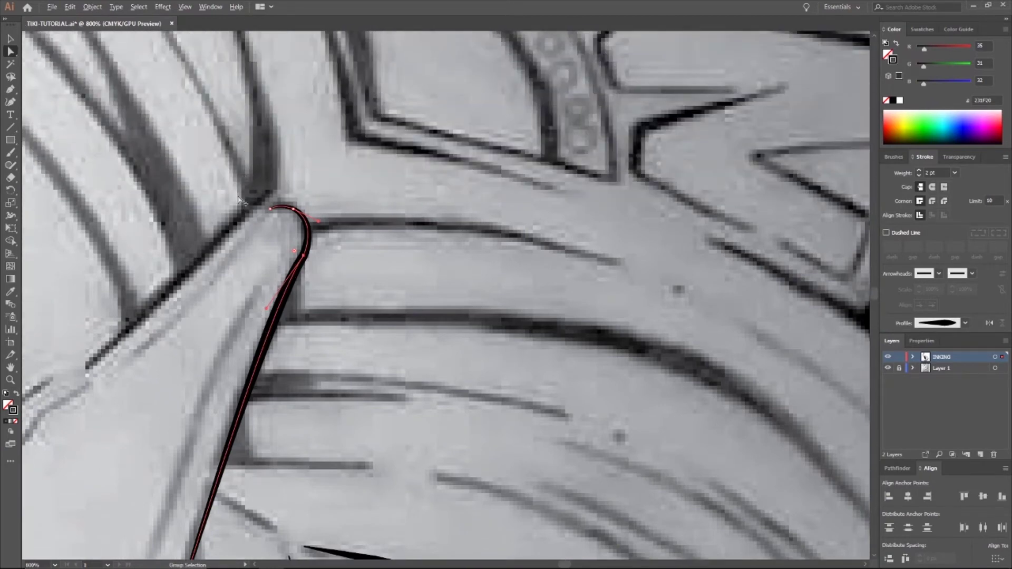
scroll(240, 200, "up", 5)
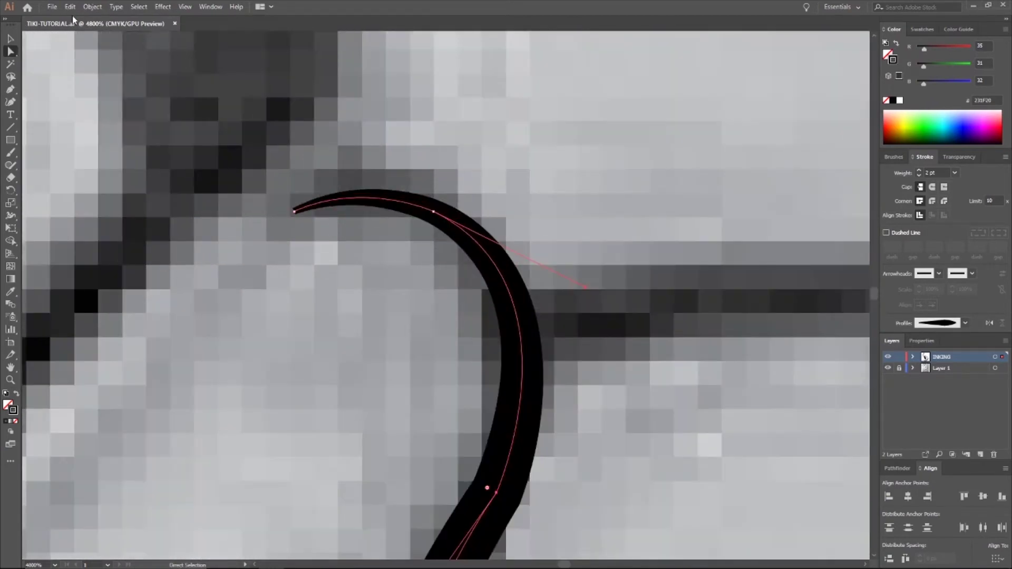
key("ctrl+z")
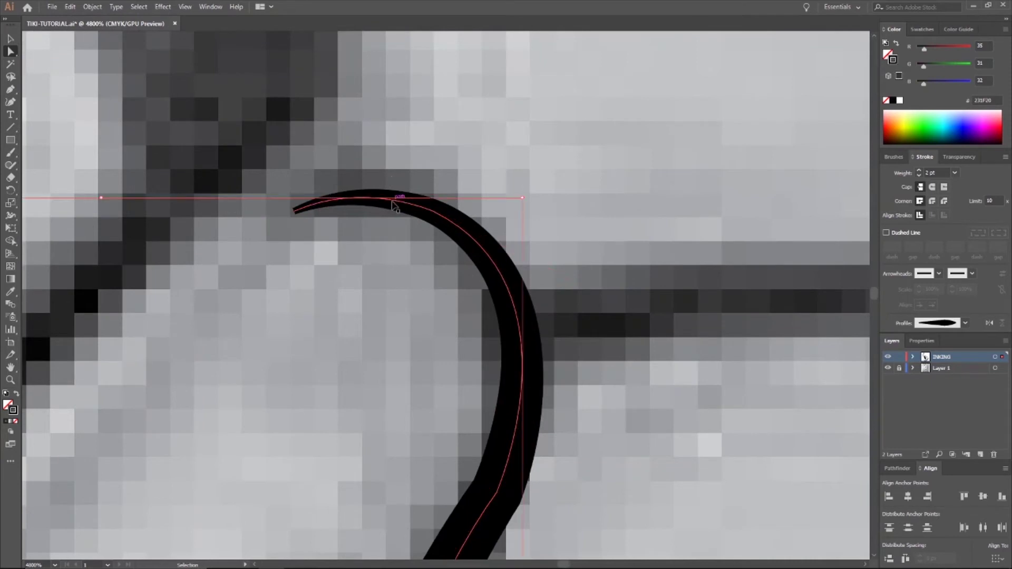
left_click_drag(396, 203, 396, 211)
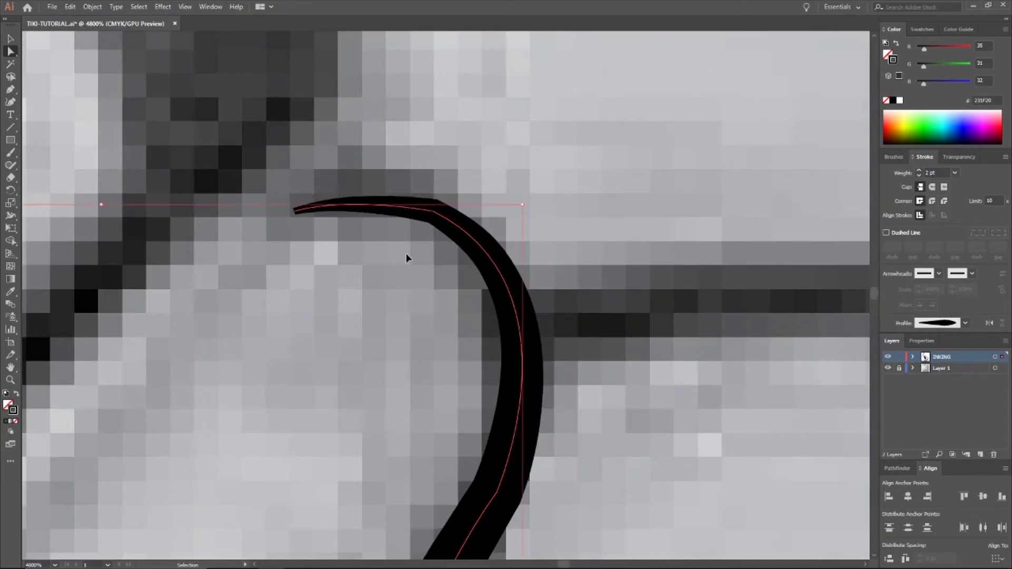
key("ctrl+z")
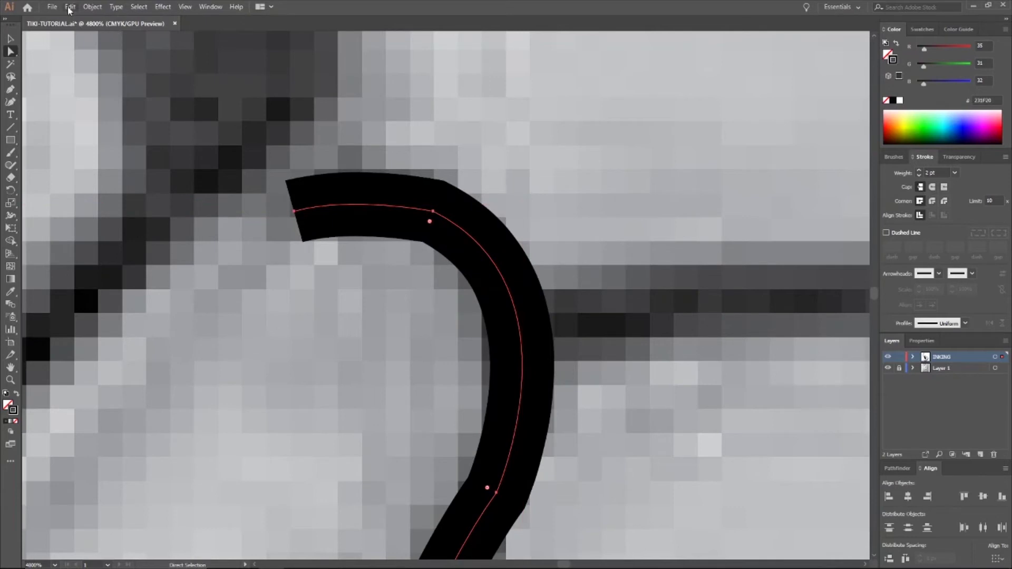
left_click(69, 7)
left_click(82, 30)
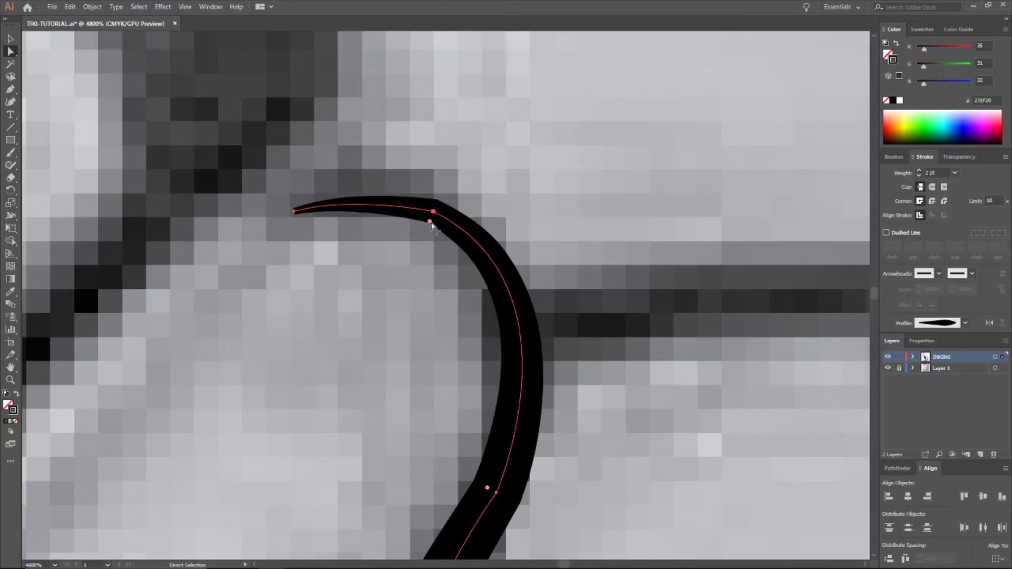
Step: Round the corner anchors at the hook's peak and lower bend of the nose line with the live corner widgets
left_click_drag(430, 222, 381, 359)
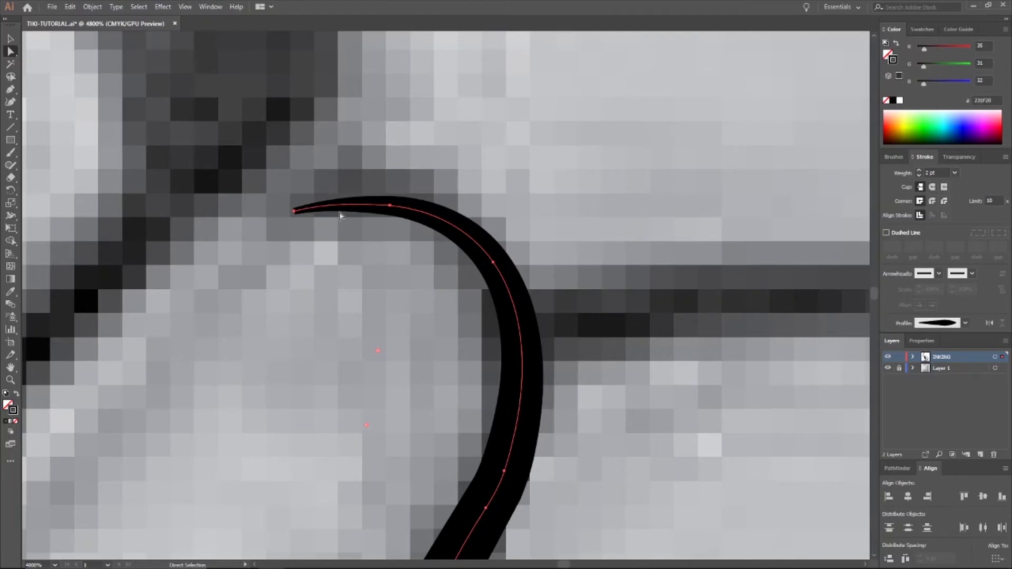
left_click(295, 211)
scroll(509, 390, "down", 6)
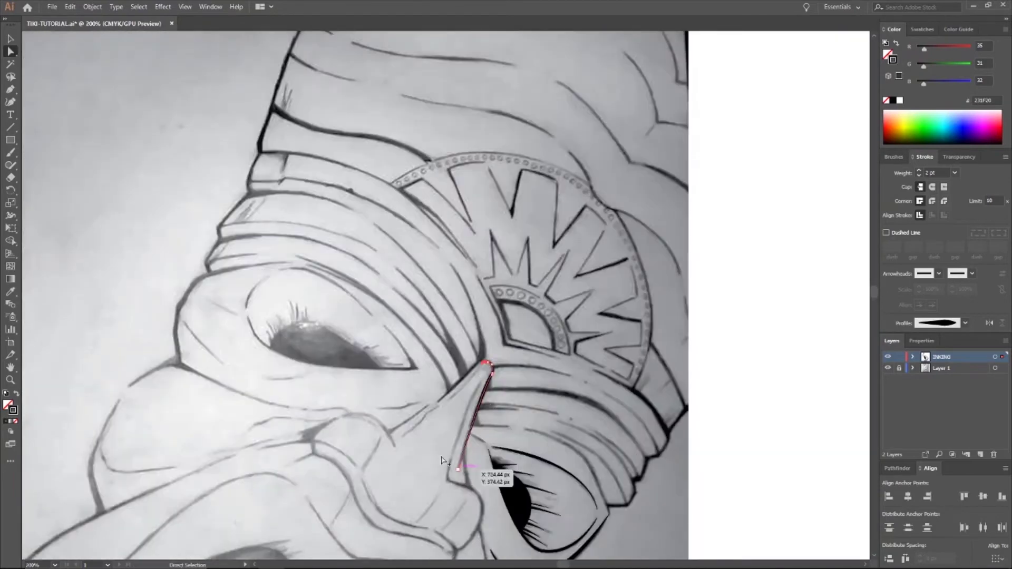
Step: Start a new Pen path in the blank area beside the lower end of the nose line
scroll(452, 463, "up", 3)
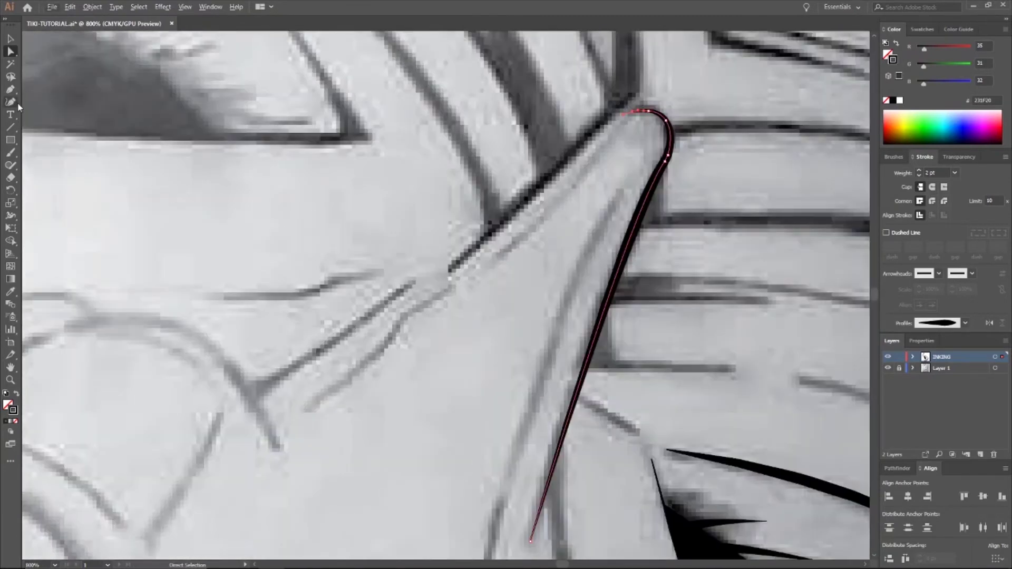
left_click(10, 89)
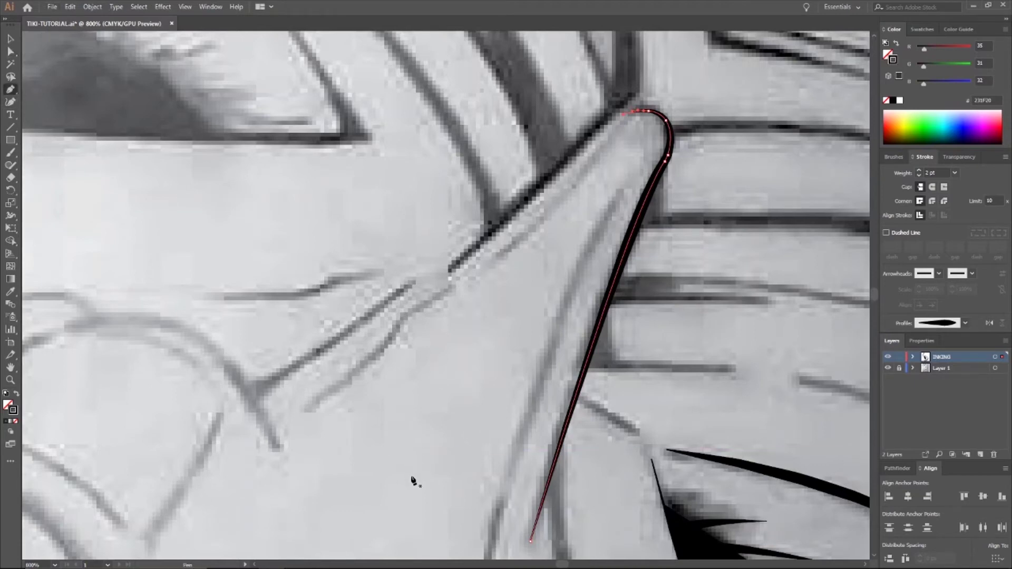
scroll(412, 477, "up", 1)
left_click(458, 432)
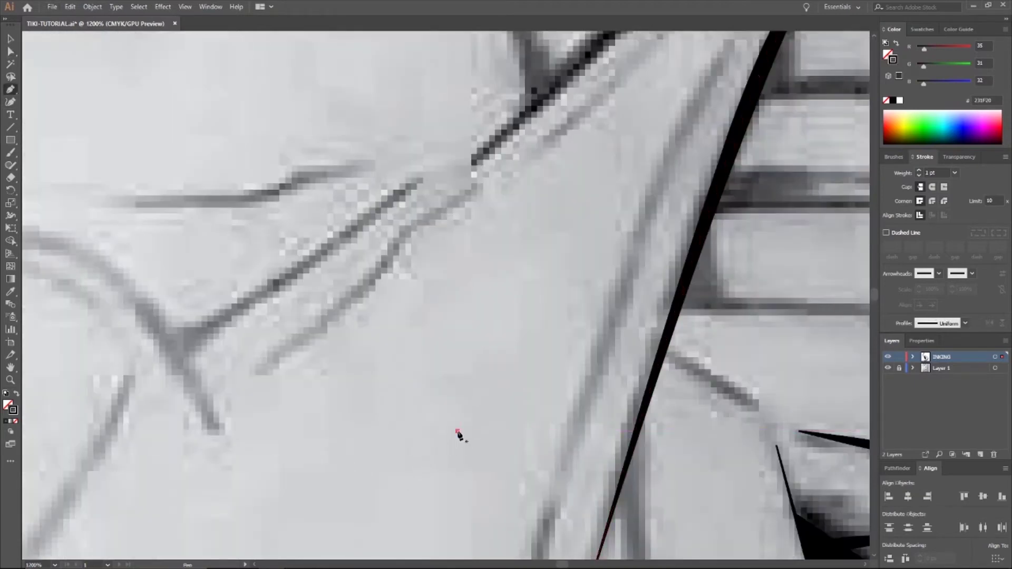
mouse_move(278, 439)
left_mouse_down()
mouse_move(217, 520)
mouse_move(154, 533)
mouse_move(167, 551)
mouse_move(196, 555)
mouse_move(204, 536)
mouse_move(185, 472)
mouse_move(188, 362)
left_mouse_up()
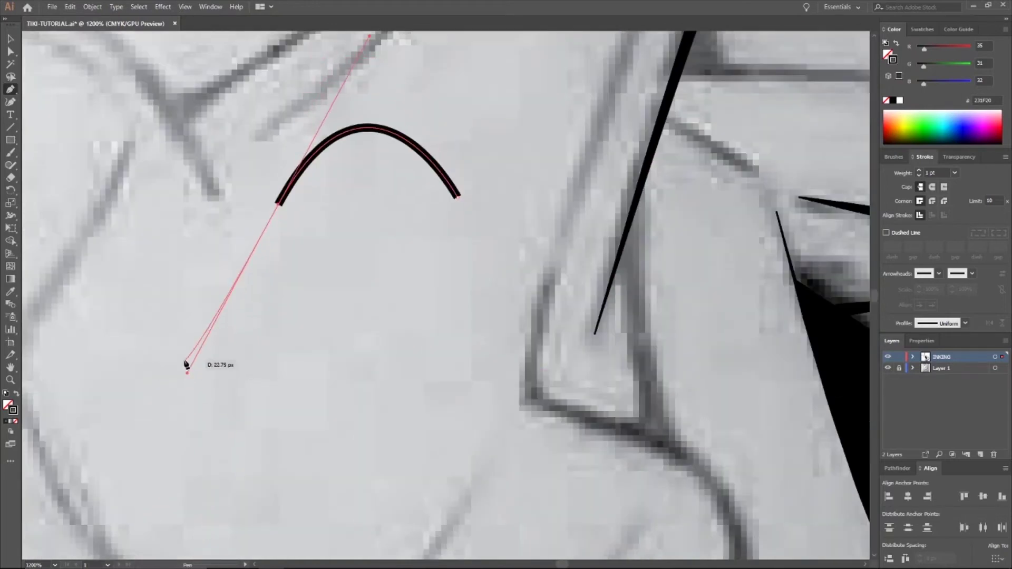
key("ctrl+z")
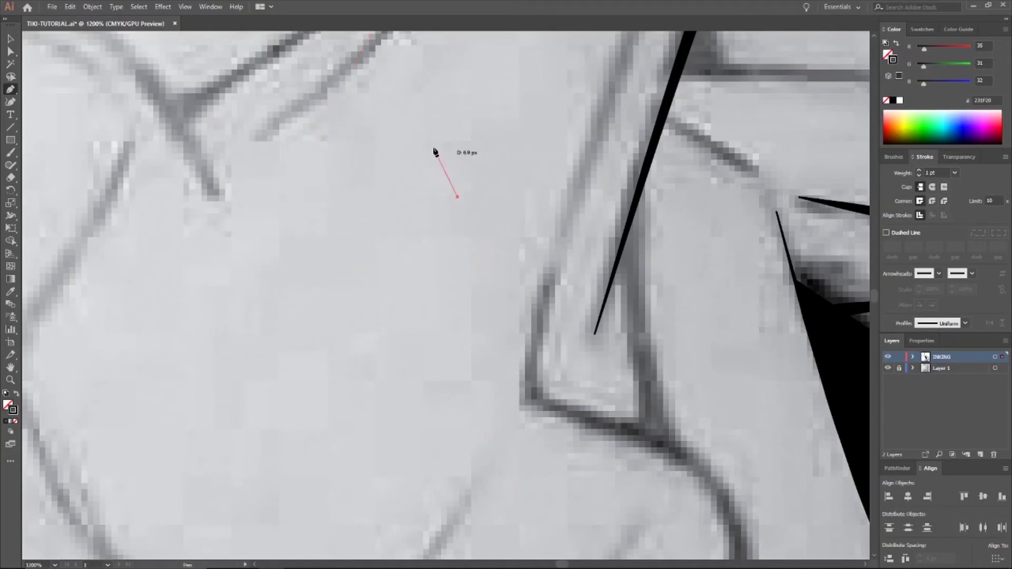
left_click(374, 146)
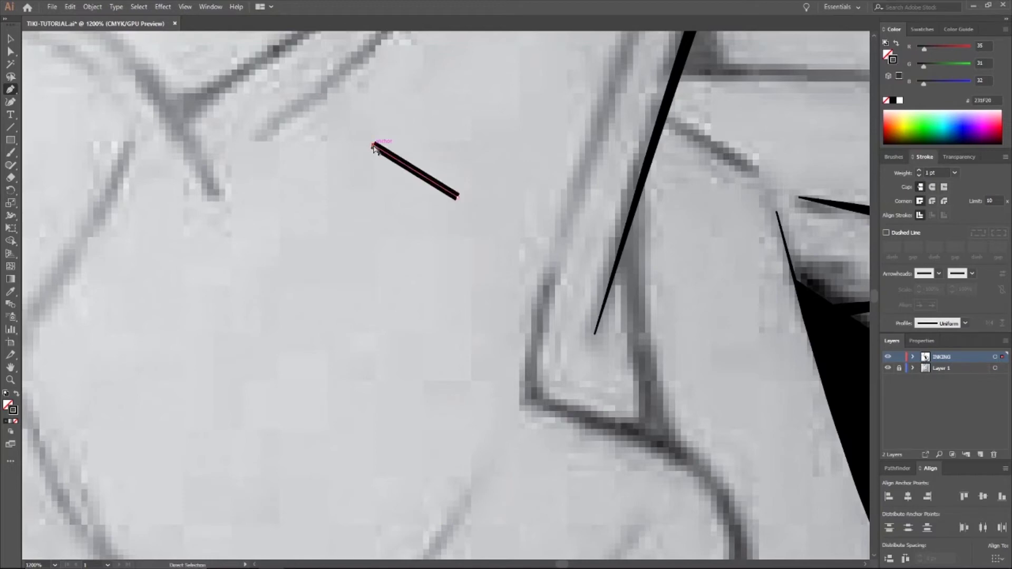
key("ctrl+z")
Step: Continue the path into an arch with a curved peak anchor, its outgoing handle removed, and a curved end anchor
left_click_drag(365, 143, 294, 147)
left_click(365, 144)
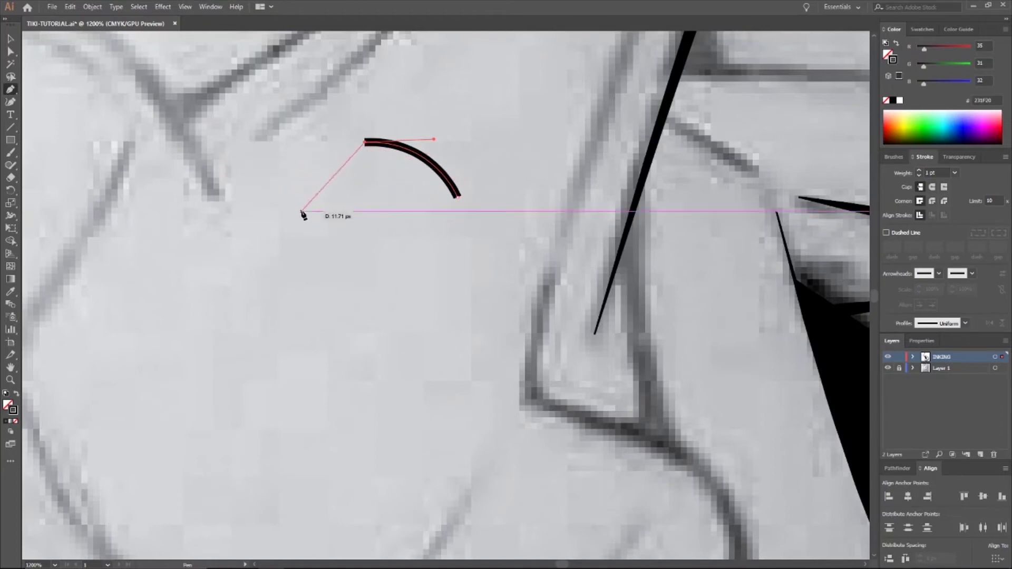
mouse_move(301, 211)
left_mouse_down()
mouse_move(309, 271)
mouse_move(296, 273)
left_mouse_up()
Step: Refine the arch's roundness by adjusting the direction handles of its end anchor and peak anchor with Direct Selection
key("a")
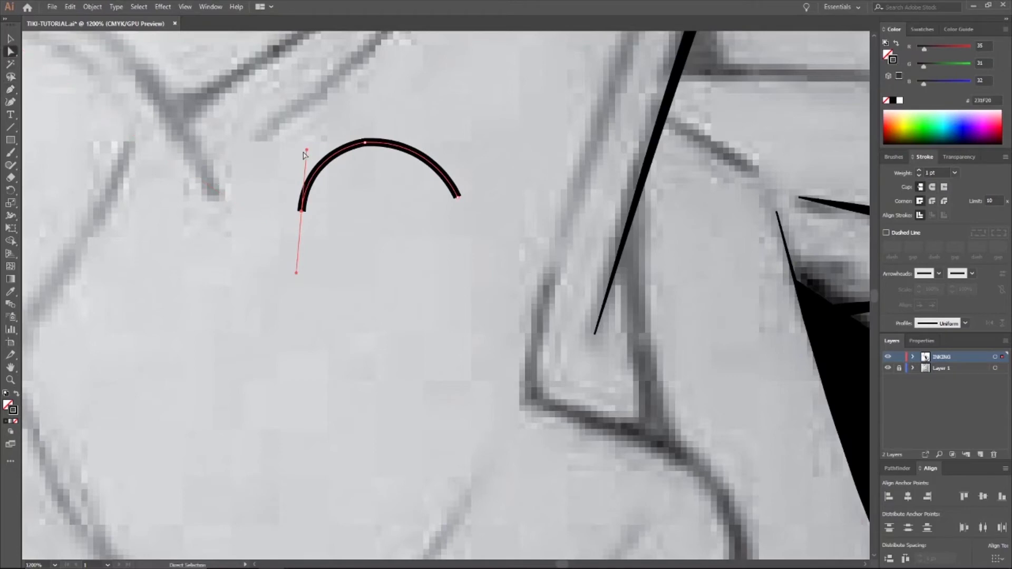
left_click_drag(309, 152, 306, 147)
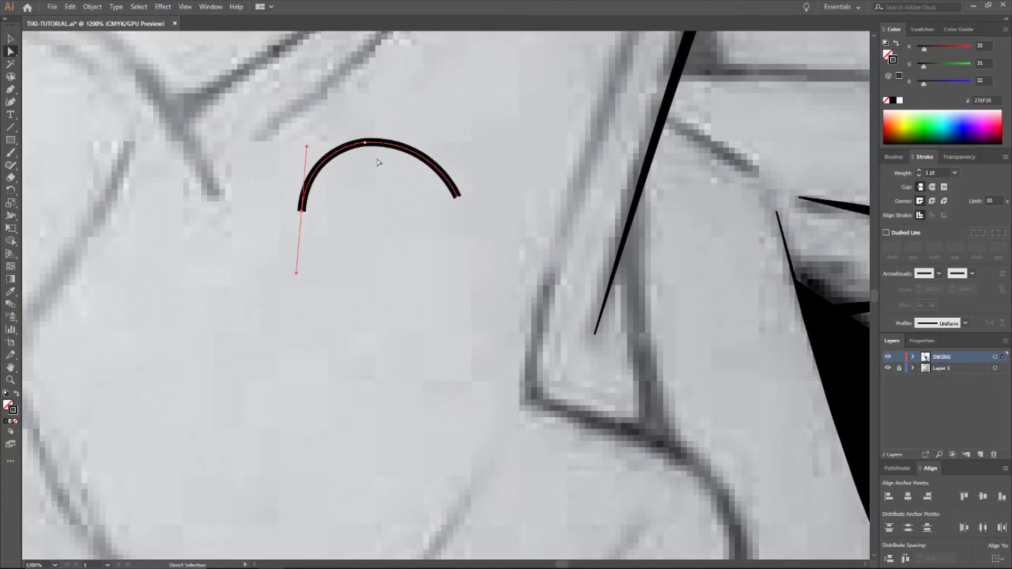
left_click(456, 190)
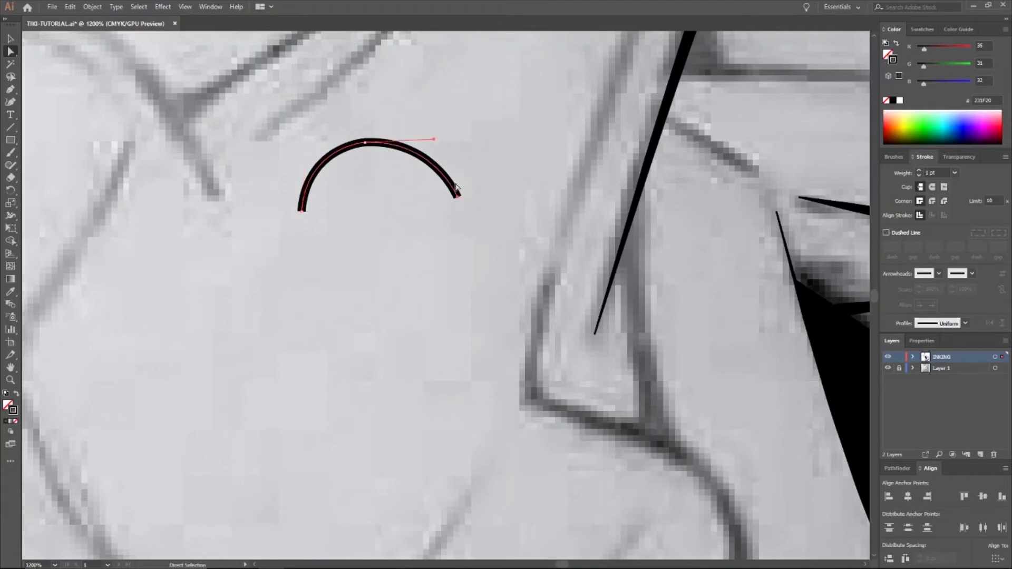
left_click(435, 141)
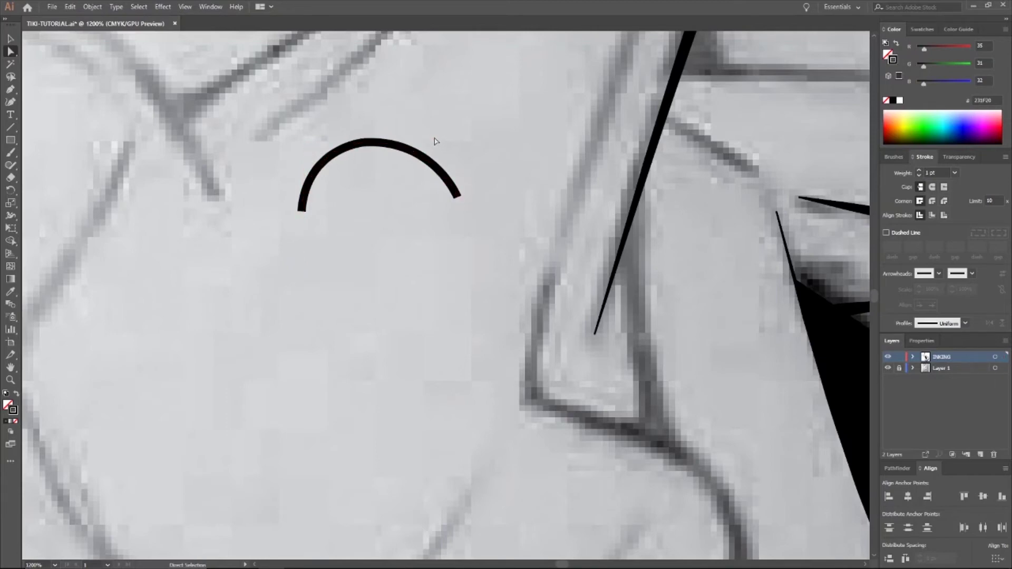
left_click(366, 142)
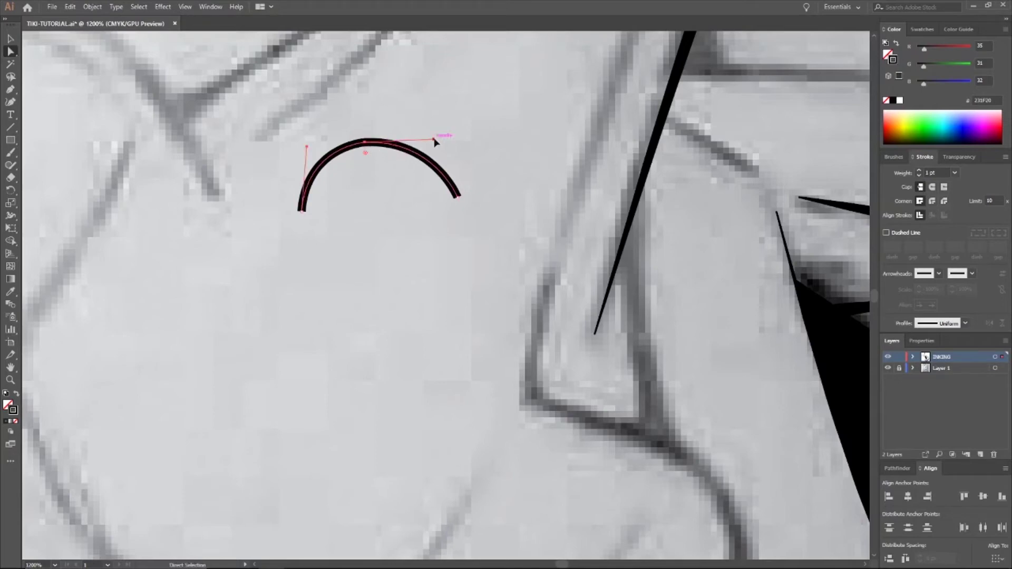
left_click_drag(435, 139, 444, 132)
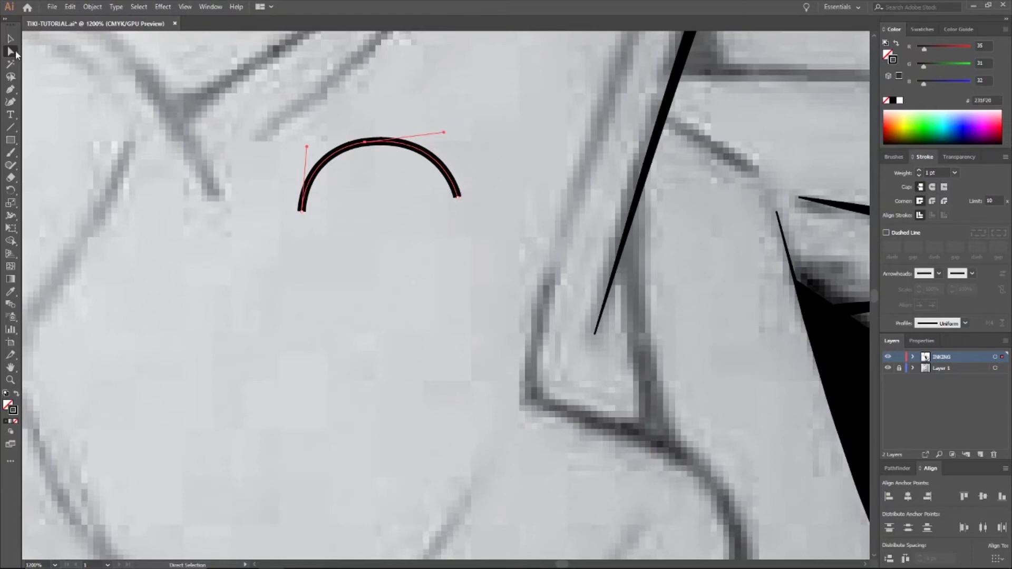
Step: Delete the practice arch and its leftover end points from the blank area beside the nose line
key("v")
key("Delete")
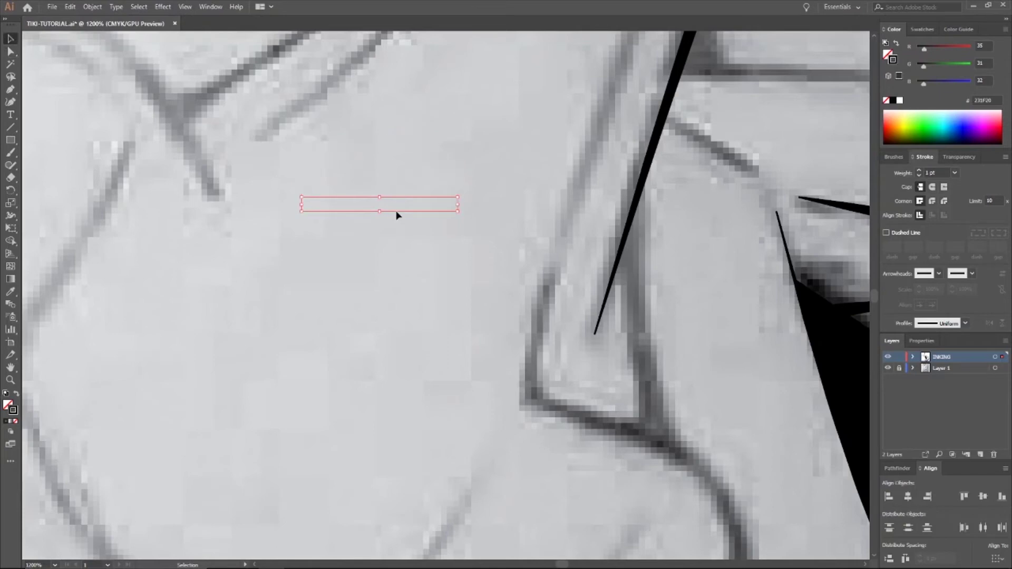
scroll(424, 197, "down", 6)
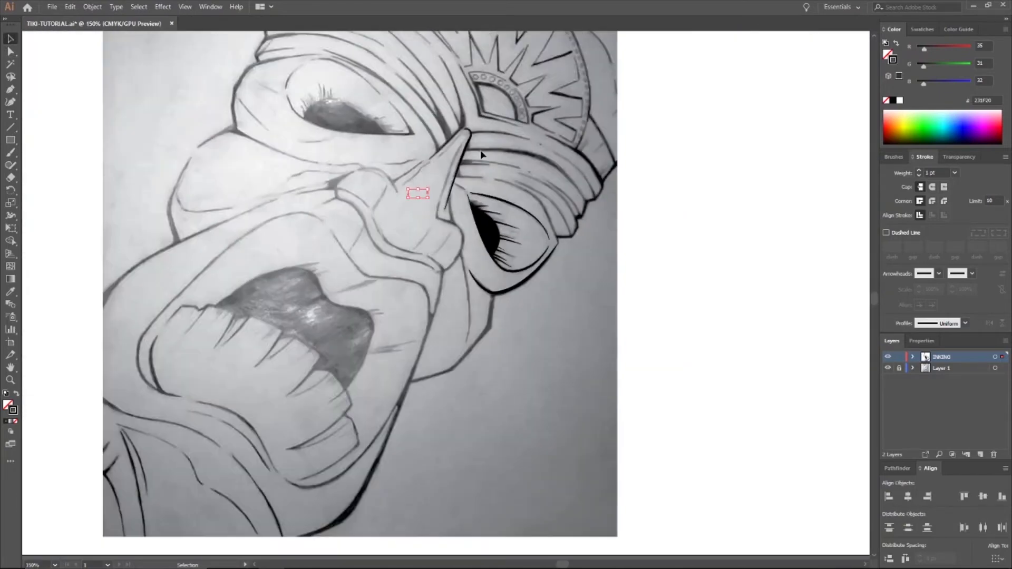
scroll(481, 154, "up", 6)
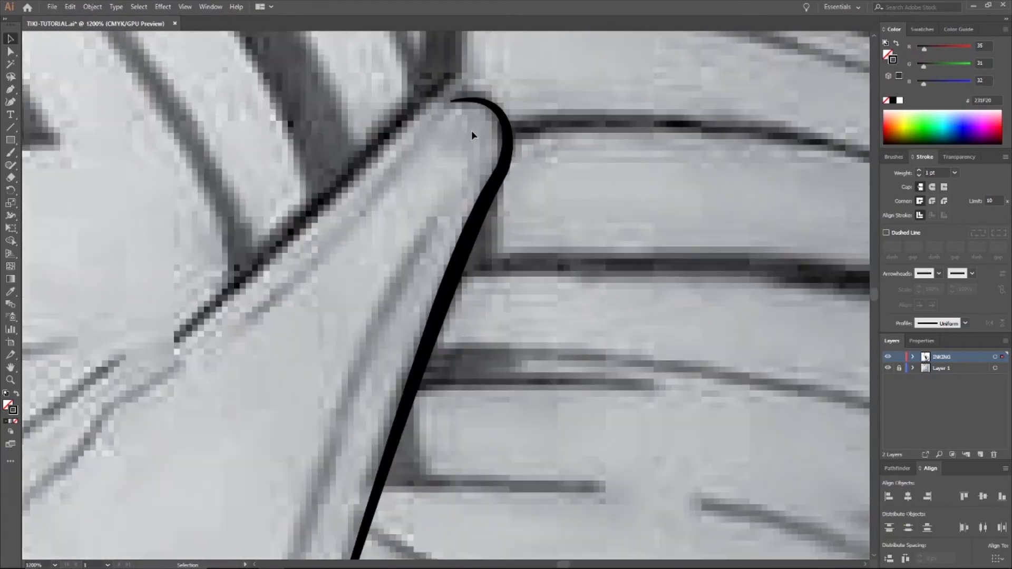
scroll(471, 131, "down", 4)
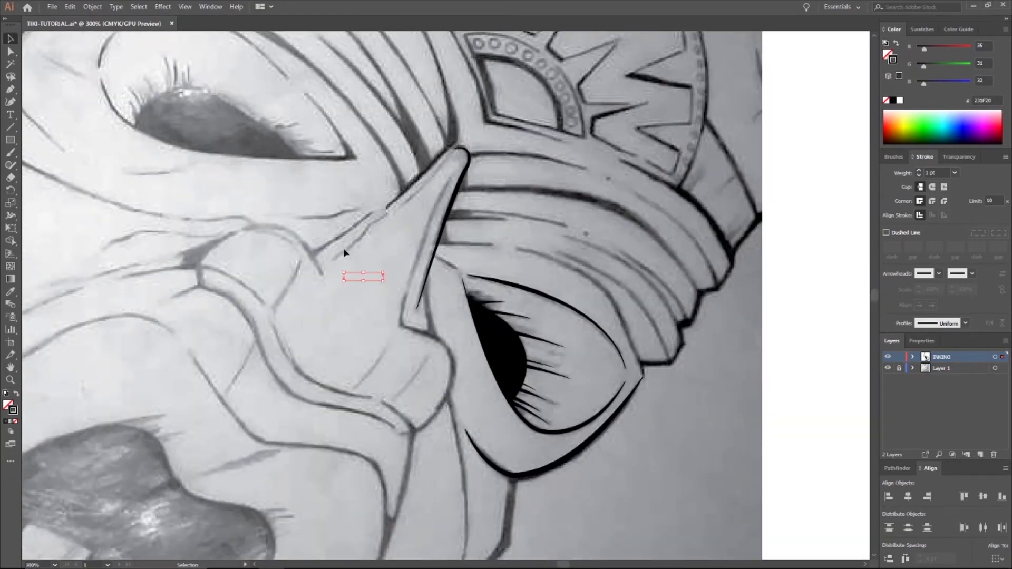
key("Delete")
Step: Hide the sketch on Layer 1 to check the inked lines alone, and show it again
left_click(887, 369)
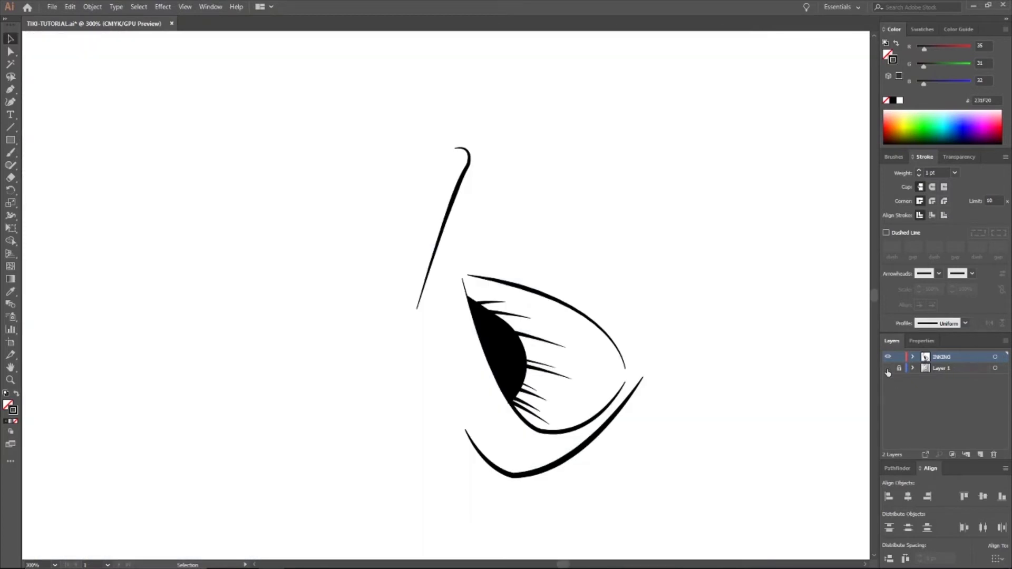
left_click(888, 369)
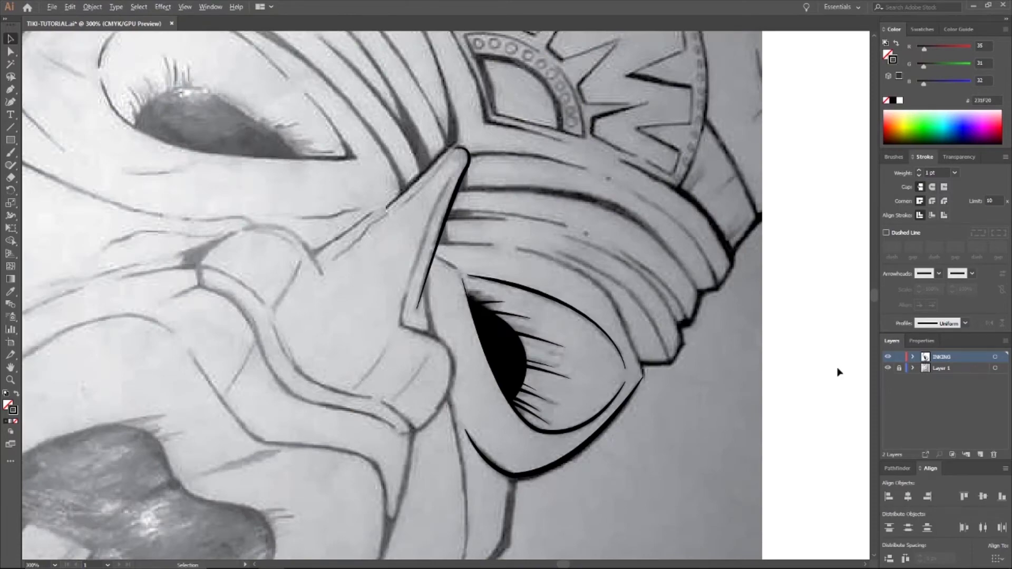
scroll(729, 369, "down", 2)
scroll(615, 292, "up", 3)
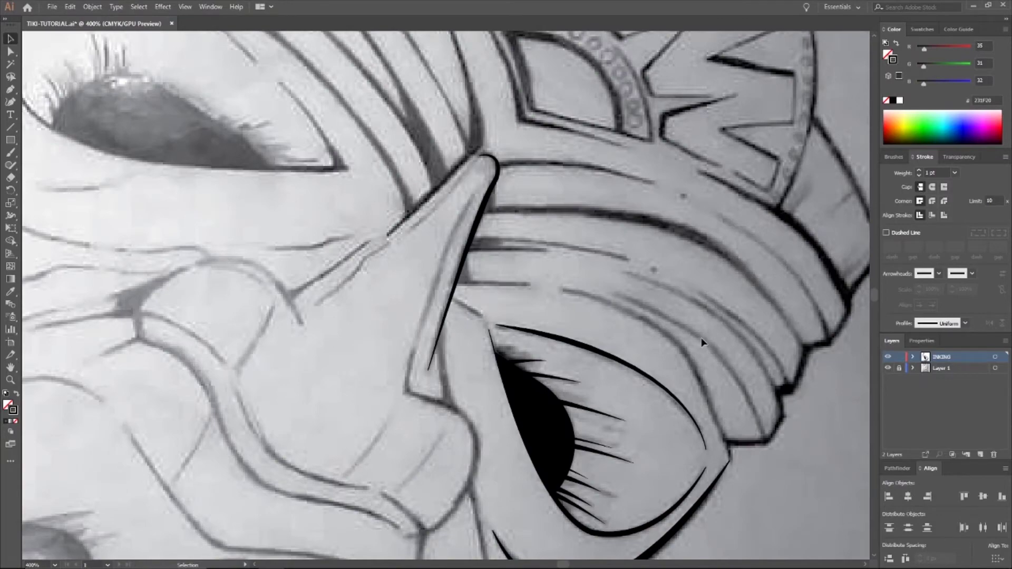
Step: Ink the nostril outline with the Pen tool, from the small hook at the nose tip around the curve to the lower corner
left_click(11, 90)
scroll(478, 517, "up", 1)
left_click(387, 258)
left_click(372, 327)
mouse_move(373, 327)
left_mouse_down()
mouse_move(373, 348)
mouse_move(473, 348)
left_mouse_up()
left_click(421, 343)
scroll(444, 307, "down", 1)
left_click(444, 307)
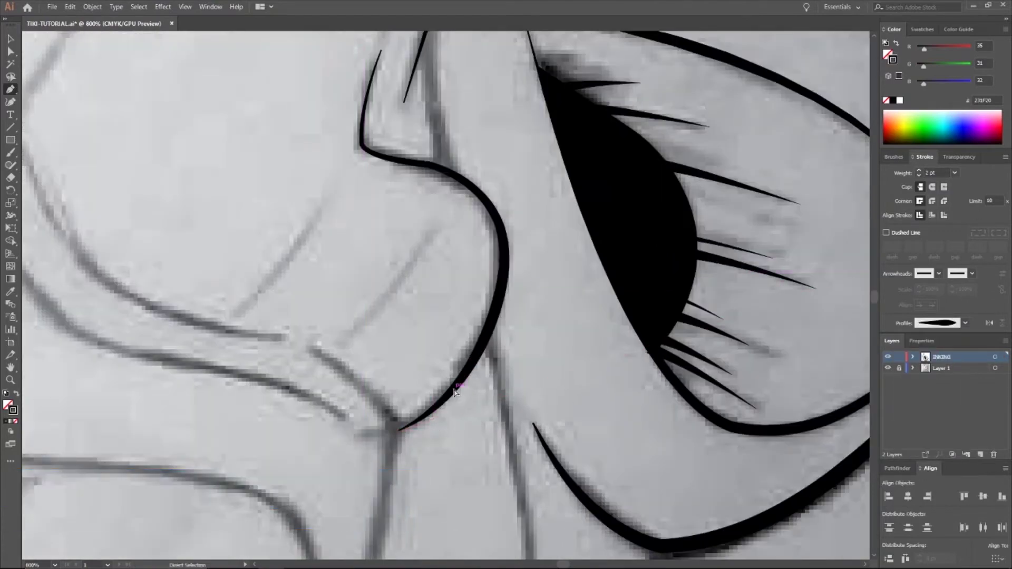
Step: Draw a short stroke at the nostril's lower corner and give it the wedge-shaped width profile
left_click_drag(422, 414, 360, 436)
left_click(965, 323)
left_click(944, 398)
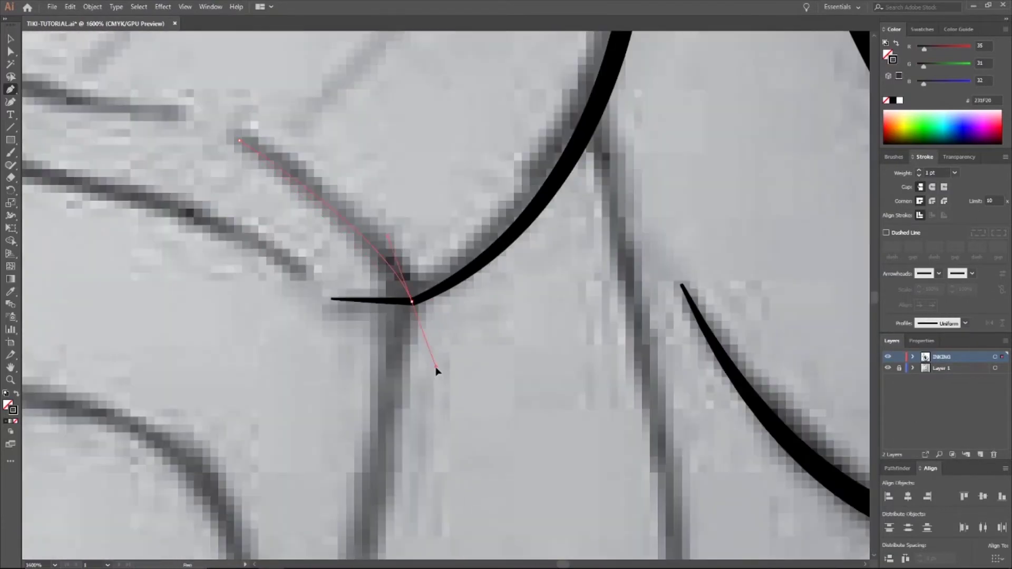
Step: Ink the fold running into the nostril corner and the line linking the nose edge to the nostril, using the wedge-shaped width profile
left_click_drag(436, 369, 436, 373)
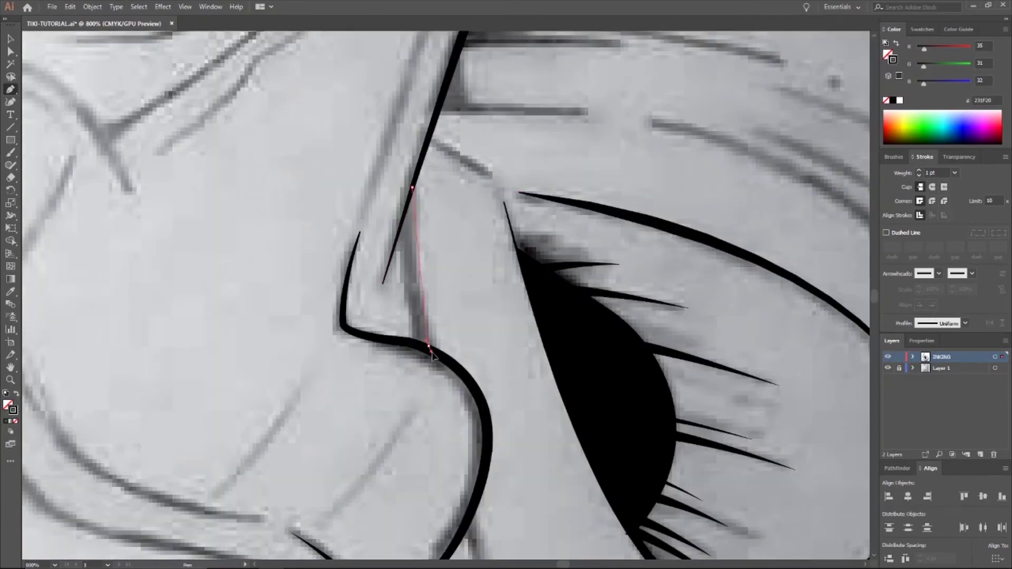
left_click(965, 324)
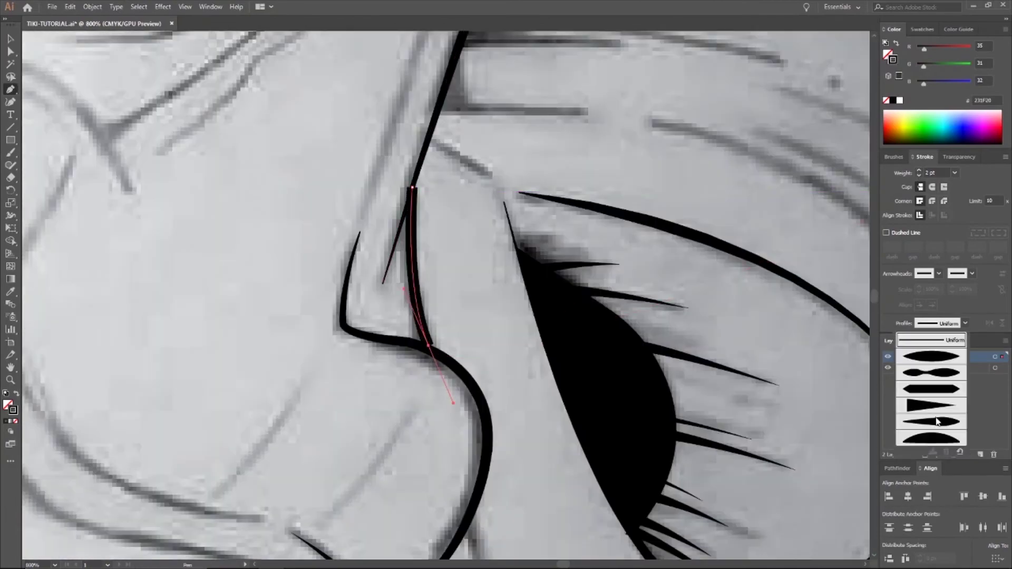
left_click(944, 399)
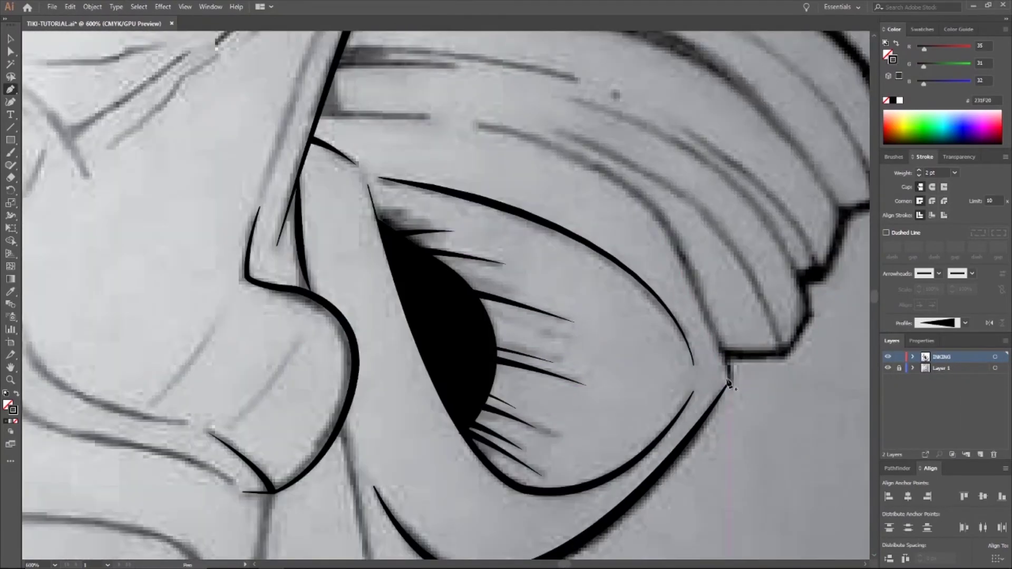
Step: Ink the curved fold above the eye from its outer corner, with a 2 pt stroke and the width profile tapered at both ends
left_click_drag(656, 213, 666, 224)
left_click_drag(477, 127, 377, 103)
left_click(919, 171)
left_click(965, 323)
left_click(944, 348)
Step: Ink the short horizontal fold branching off the nose edge with the wedge-shaped width profile flipped along its length
left_click(433, 116)
left_click_drag(318, 116, 269, 124)
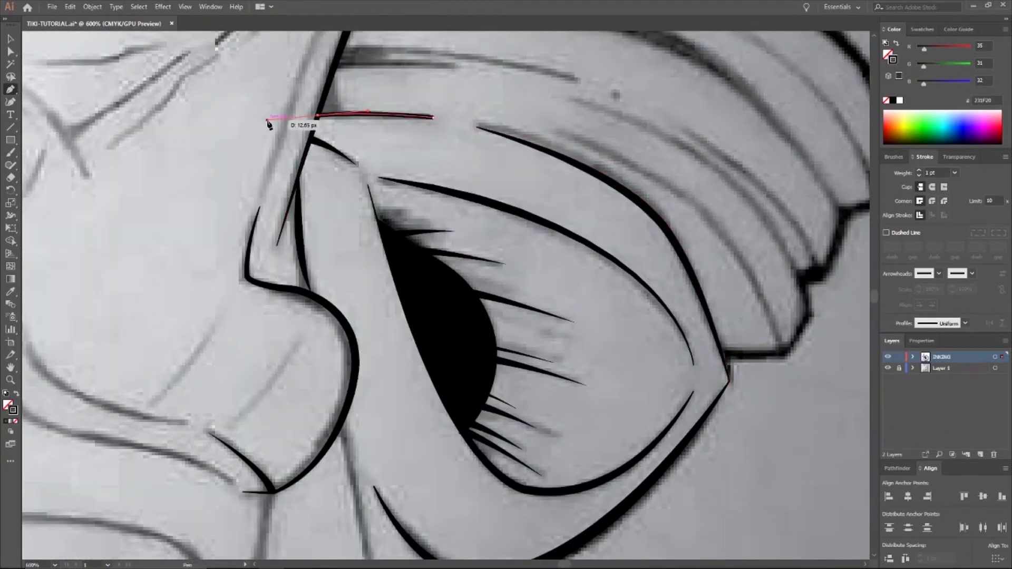
left_click(965, 323)
left_click(989, 323)
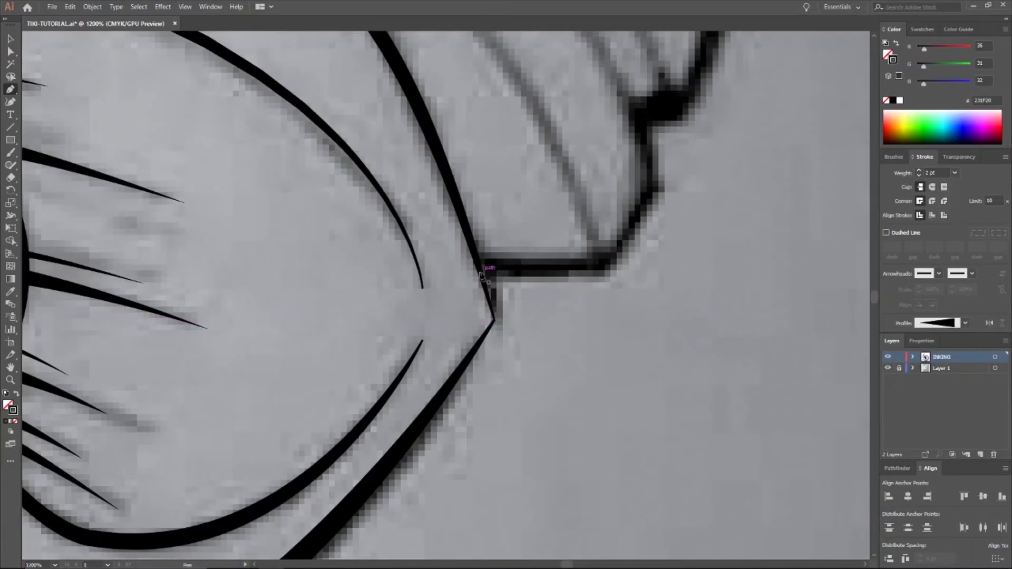
Step: Ink the angular outer edge of the lowest brow band and its long upper curve at 2 pt, tapering the curve with the wedge profile
left_click(603, 268)
left_click(656, 108)
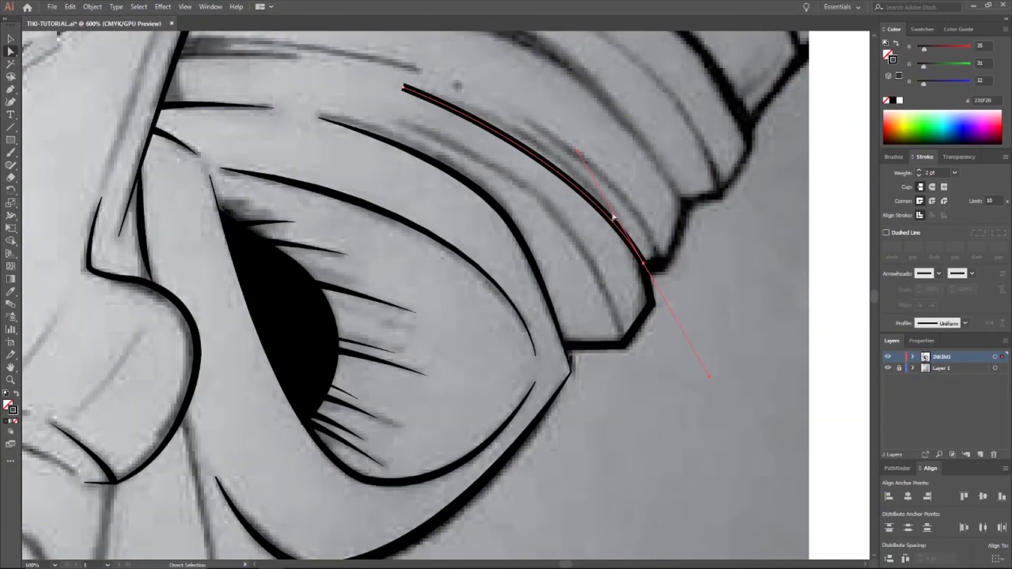
left_click(965, 323)
left_click(944, 348)
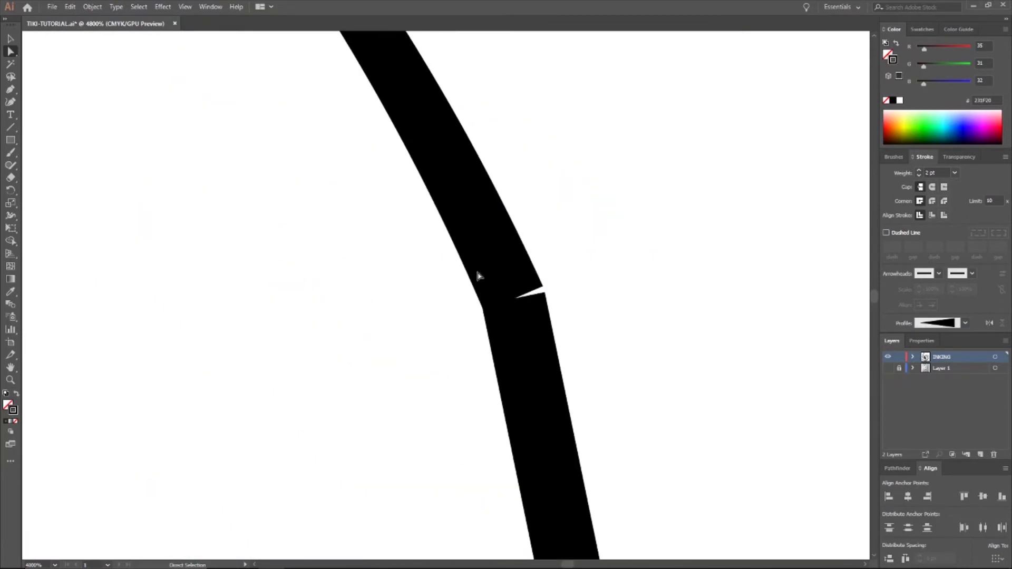
Step: Unlock all locked paths at the joint between the brow band's curve and angular edge, and clear the selection
scroll(481, 275, "down", 6)
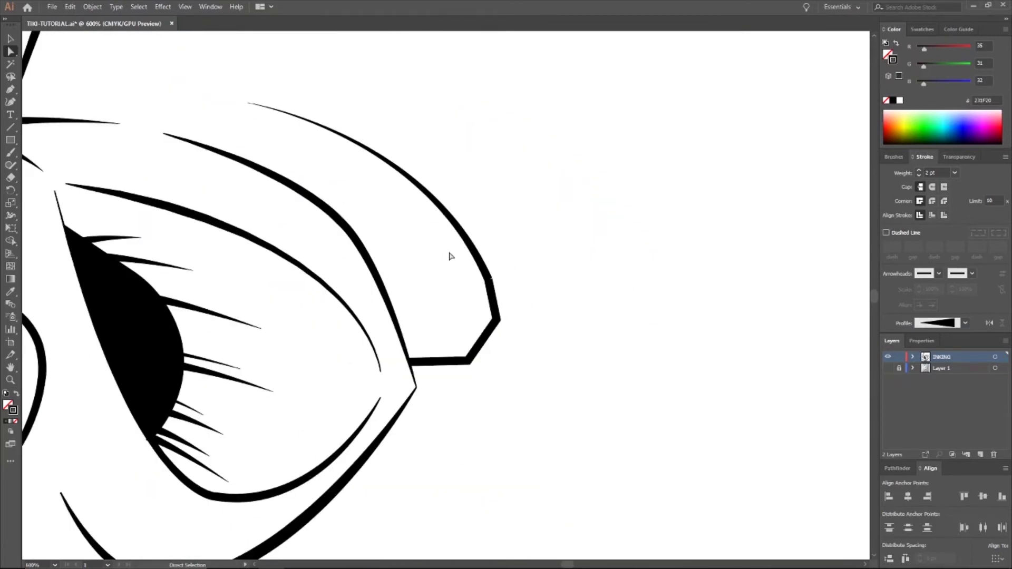
scroll(472, 272, "up", 8)
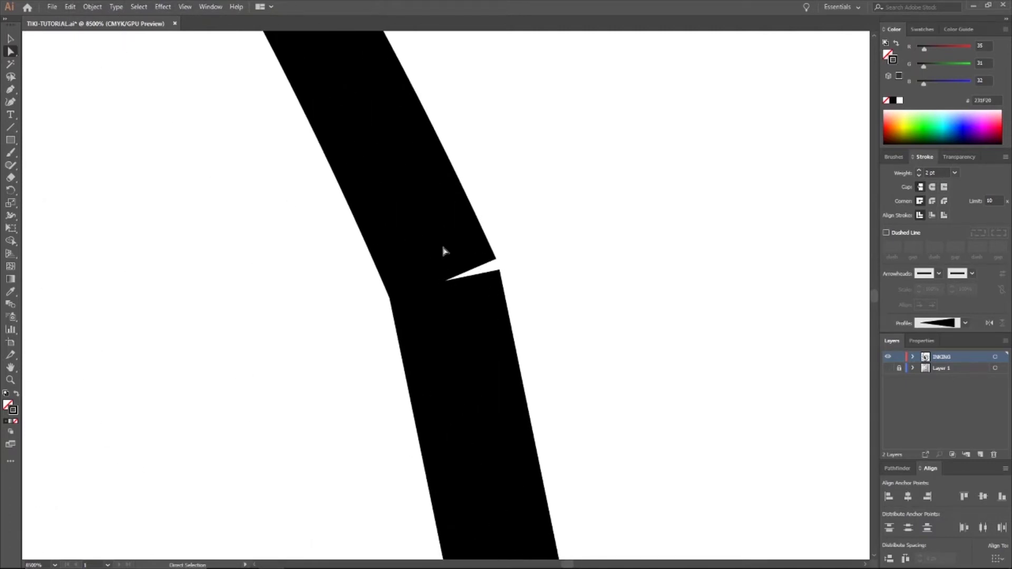
left_click_drag(485, 138, 259, 264)
left_click(93, 7)
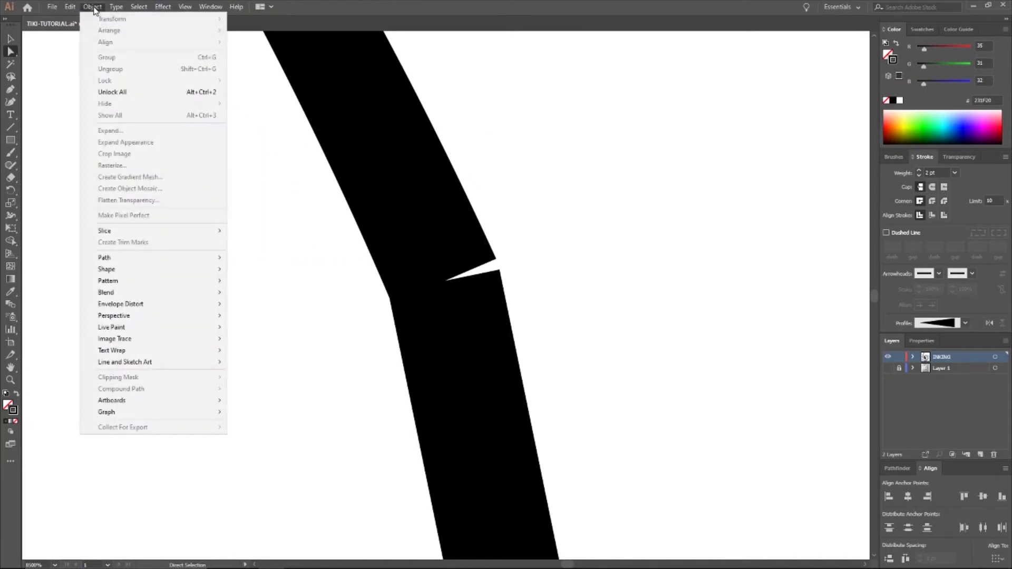
left_click(132, 96)
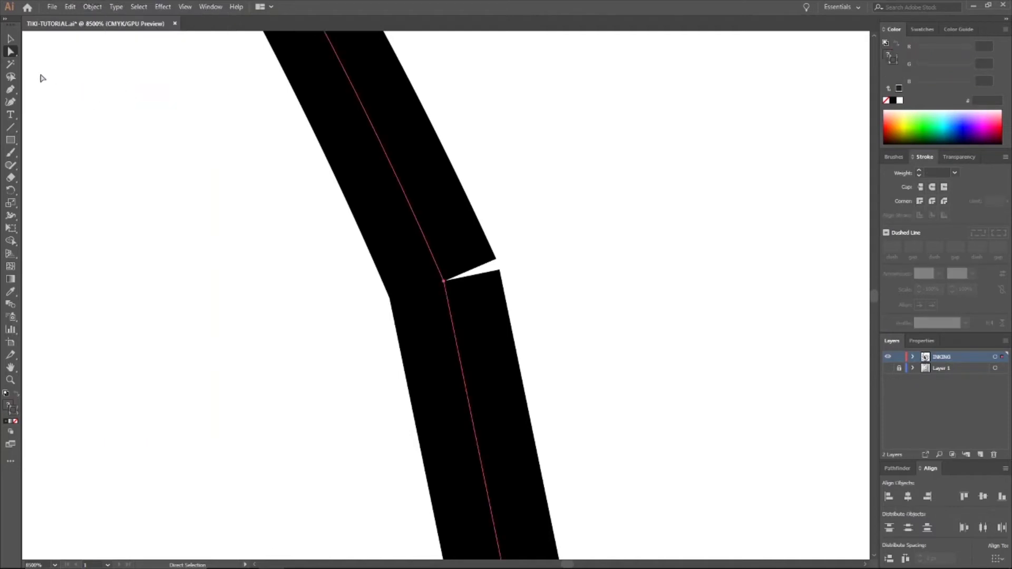
left_click(547, 203)
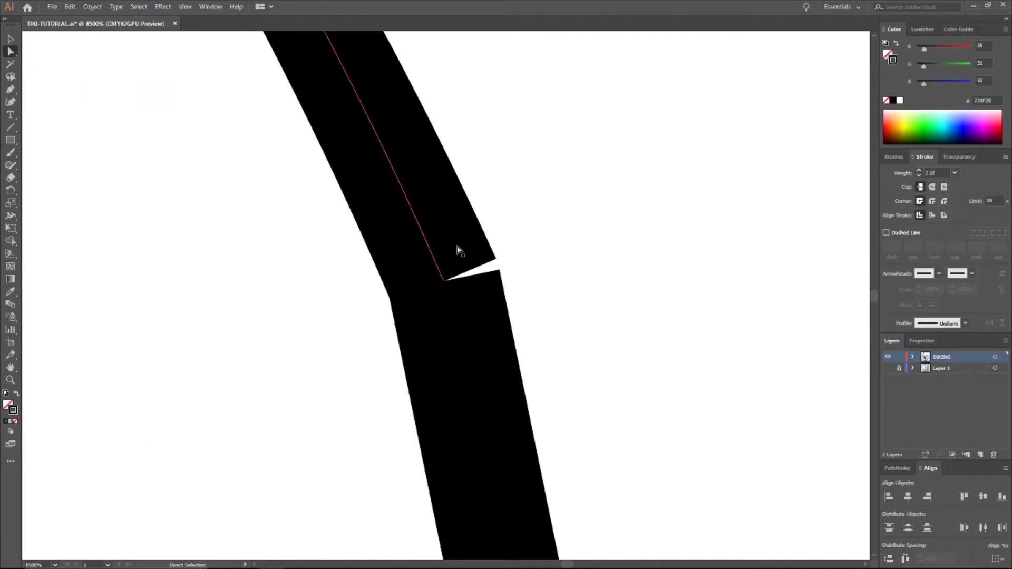
Step: Marquee-select the inked strokes at the band edge and around the eye and nose, clearing the selection between tries
scroll(522, 277, "down", 6)
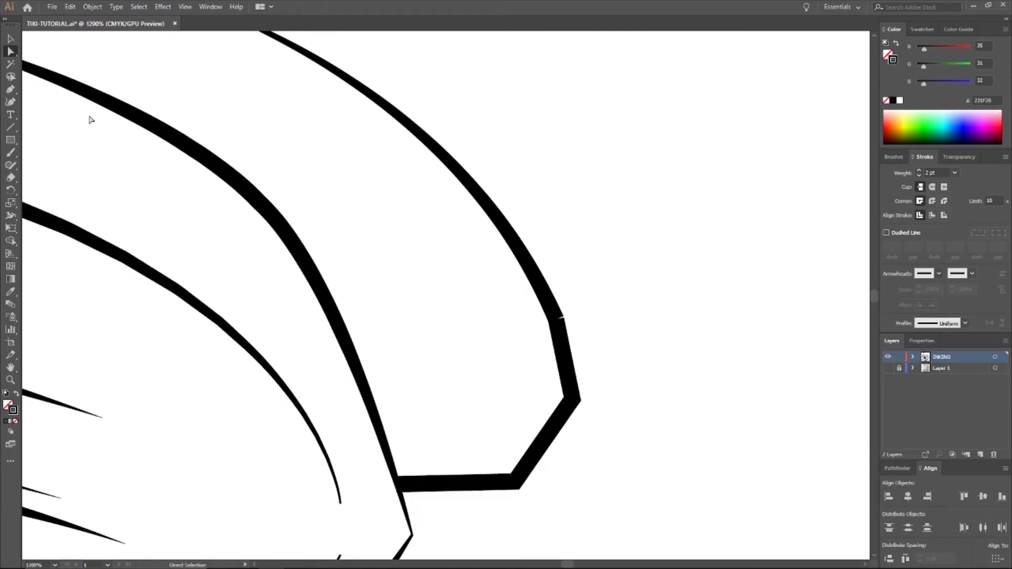
left_click(10, 40)
left_click_drag(604, 390, 514, 480)
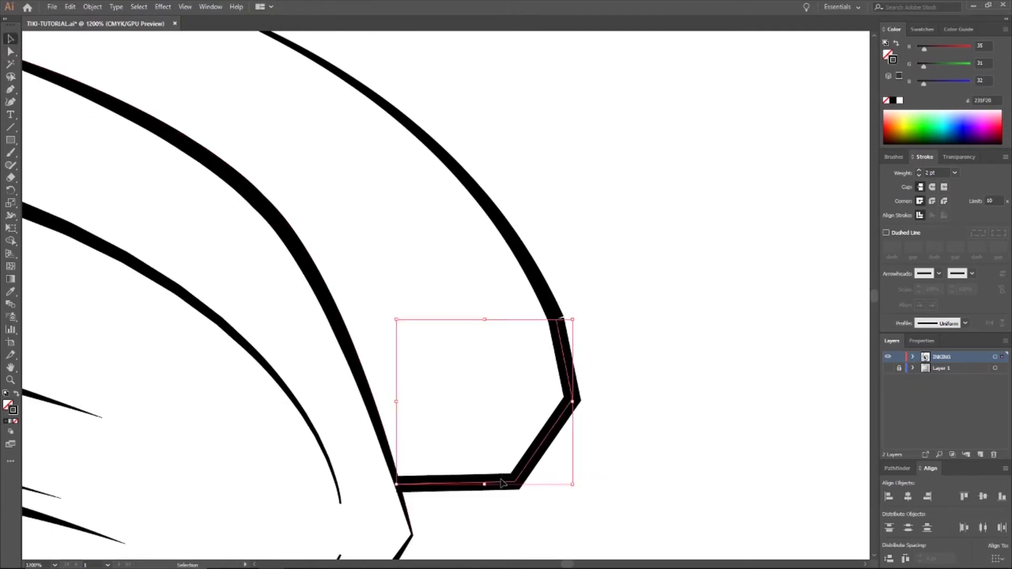
key("a")
key("ctrl+shift+a")
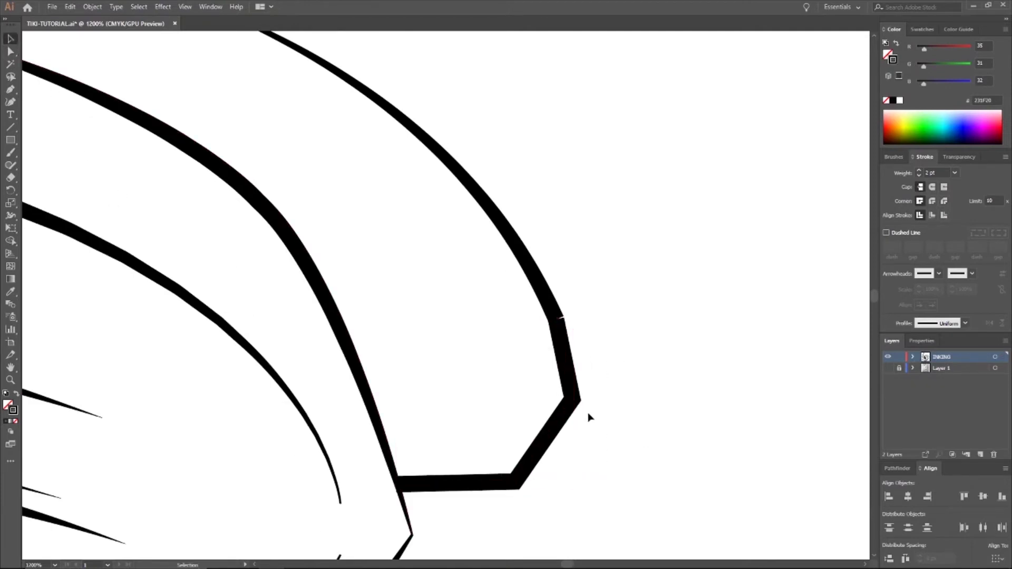
scroll(590, 418, "down", 4)
left_click_drag(557, 388, 196, 533)
key("a")
key("ctrl+shift+a")
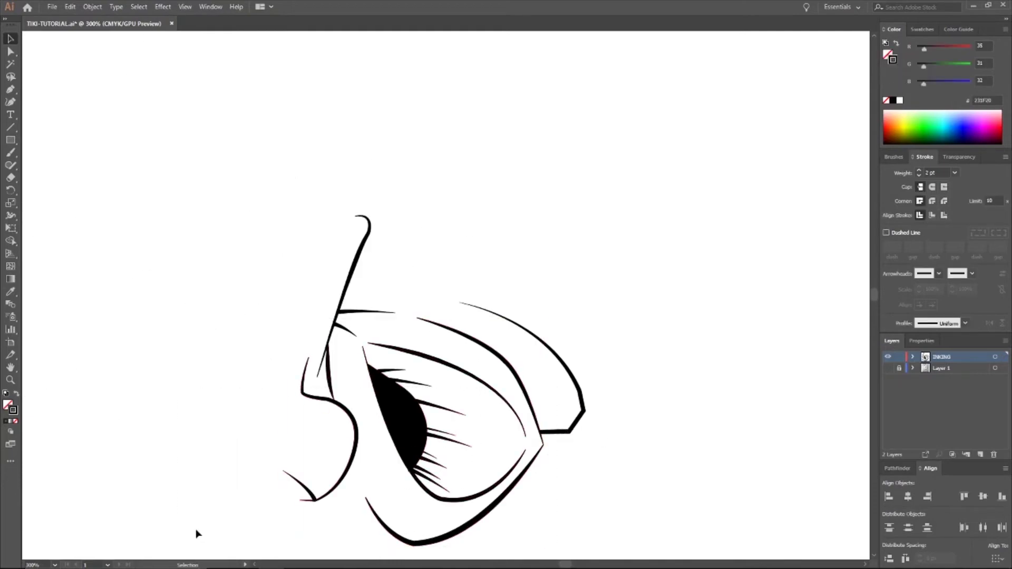
left_click_drag(260, 196, 439, 453)
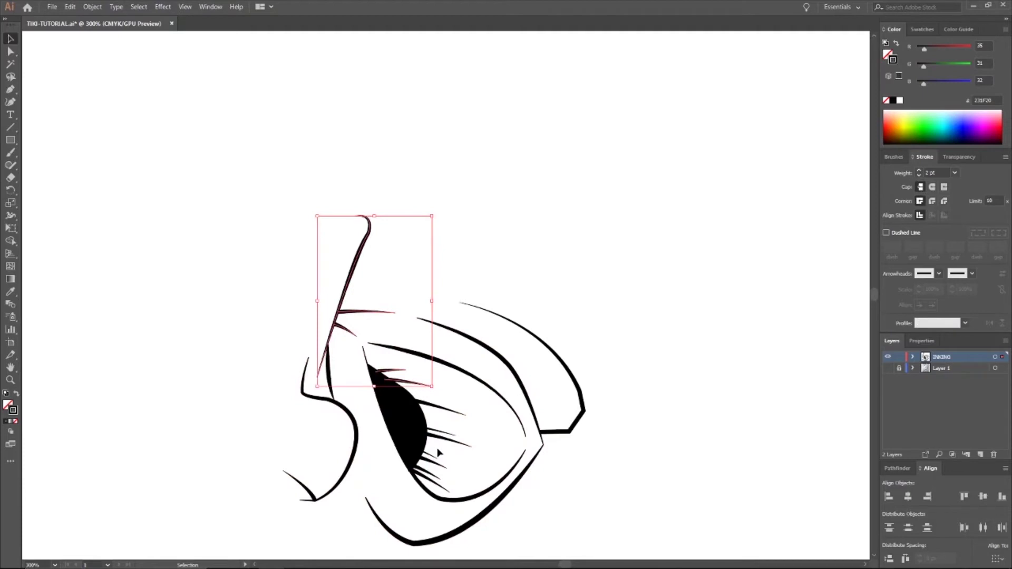
Step: Select the lower end anchor of the brow band's curve with Direct Selection and nudge it down toward the angular edge
scroll(615, 413, "up", 5)
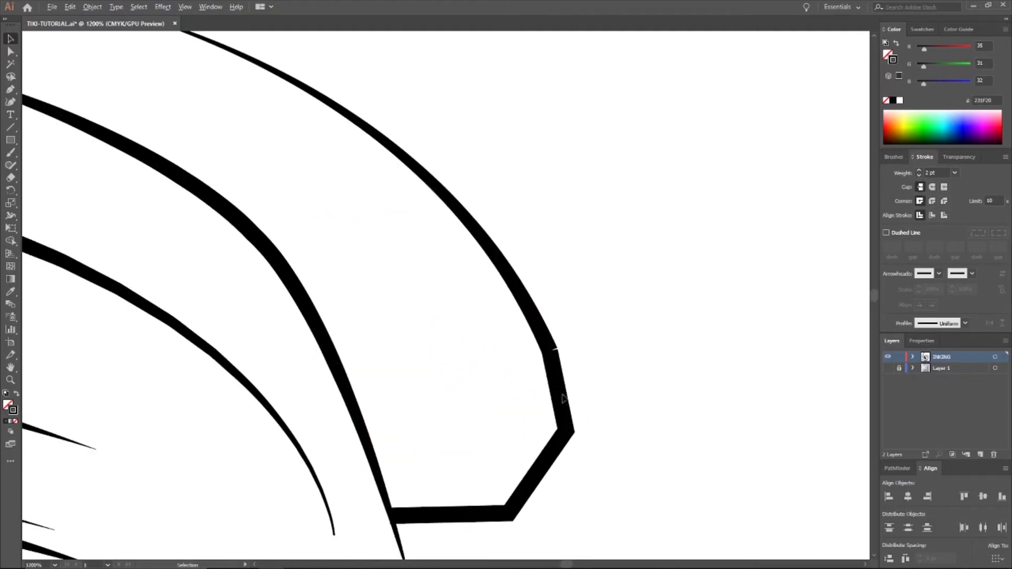
scroll(562, 359, "up", 4)
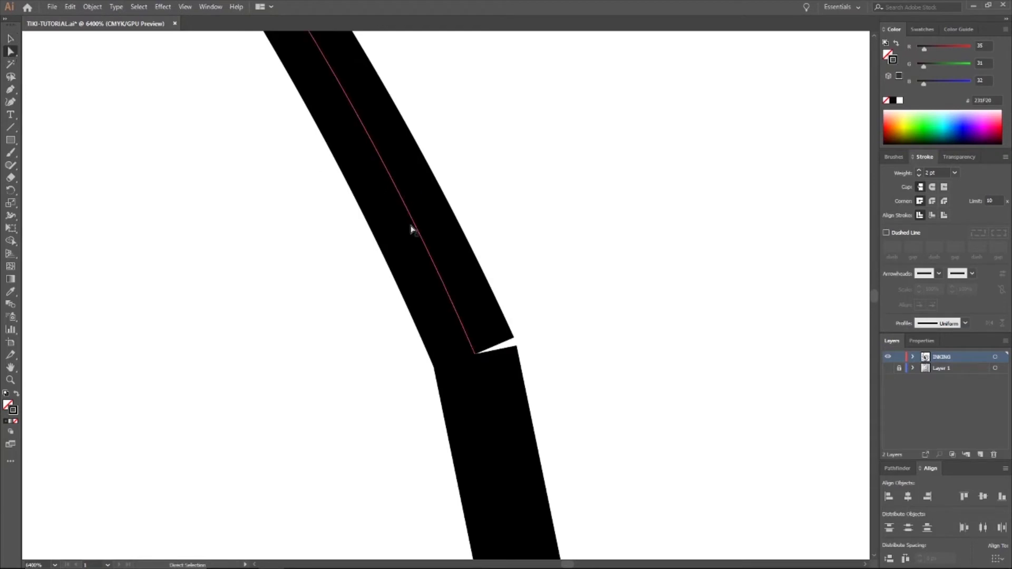
left_click(428, 255)
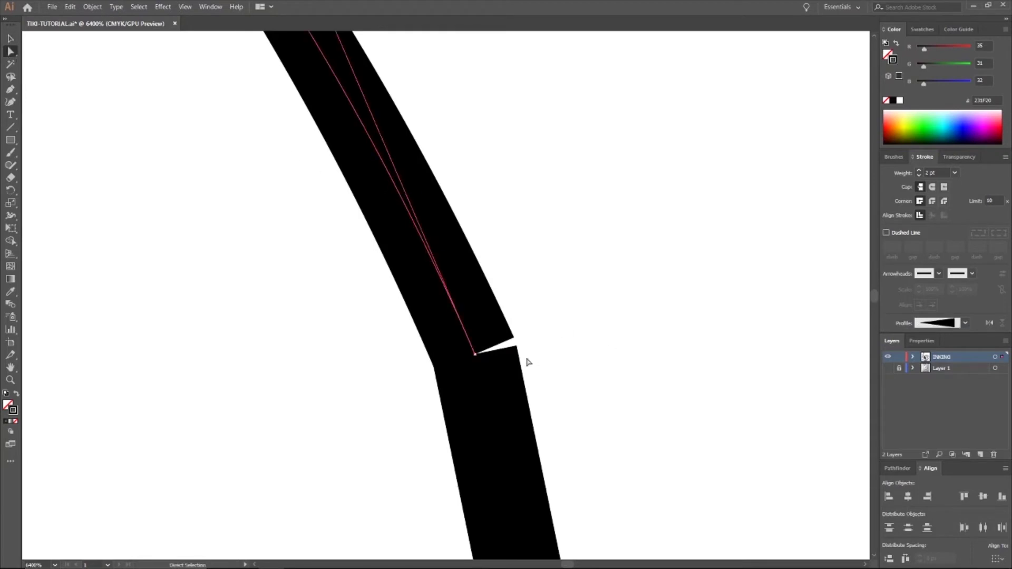
left_click_drag(475, 354, 453, 341)
scroll(519, 347, "up", 3)
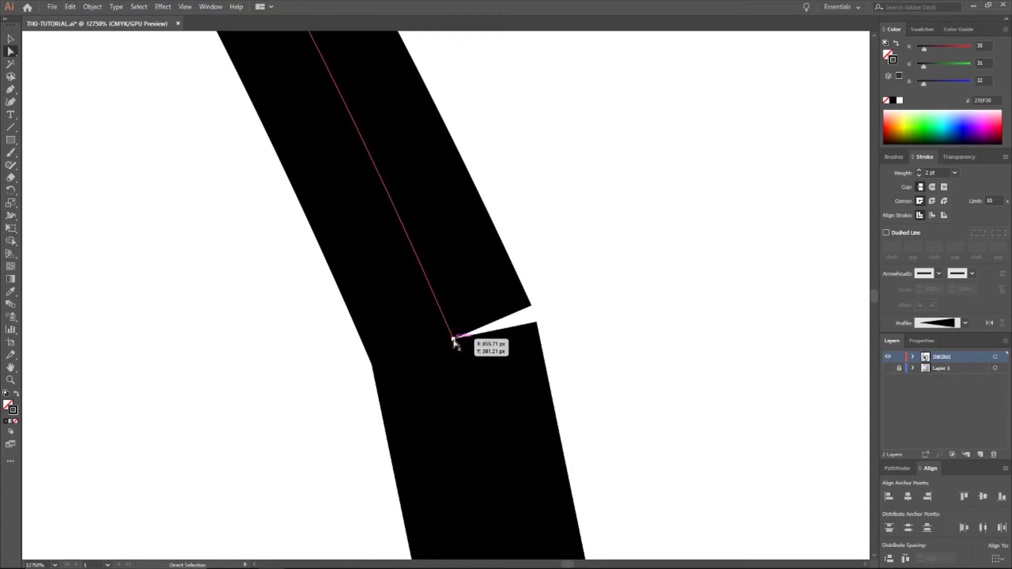
left_click_drag(454, 340, 453, 340)
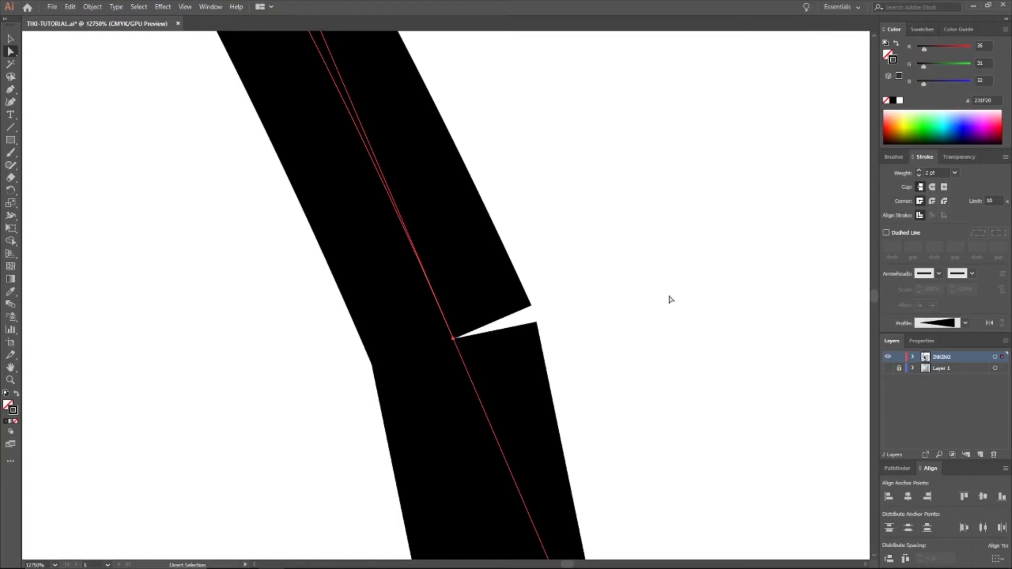
key("Down")
key("Down")
key("Down")
key("Down")
key("Down")
key("Down")
key("Down")
key("Down")
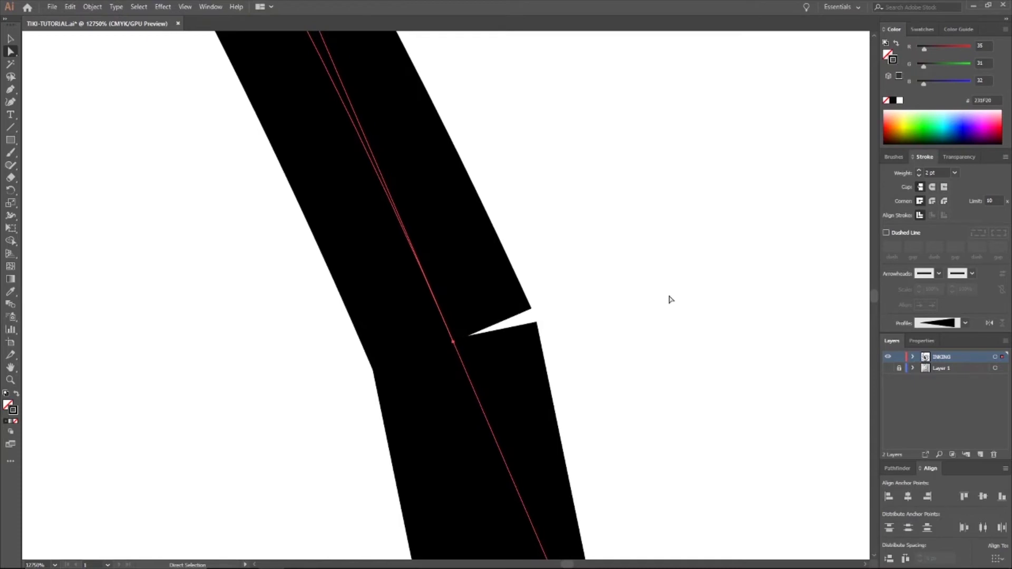
key("Down")
key("Down")
key("Down")
key("Down")
key("Down")
key("Down")
key("Down")
key("Down")
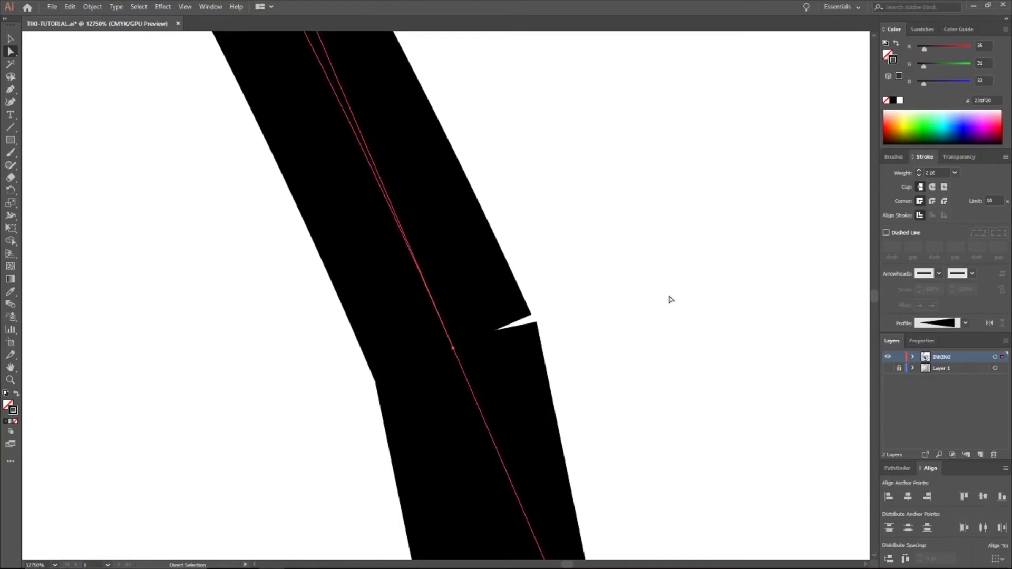
Step: Nudge the lower end anchor of the brow band's curve down and right until its gap with the angular edge closes, and deselect it
key("Right")
key("Right")
key("Down")
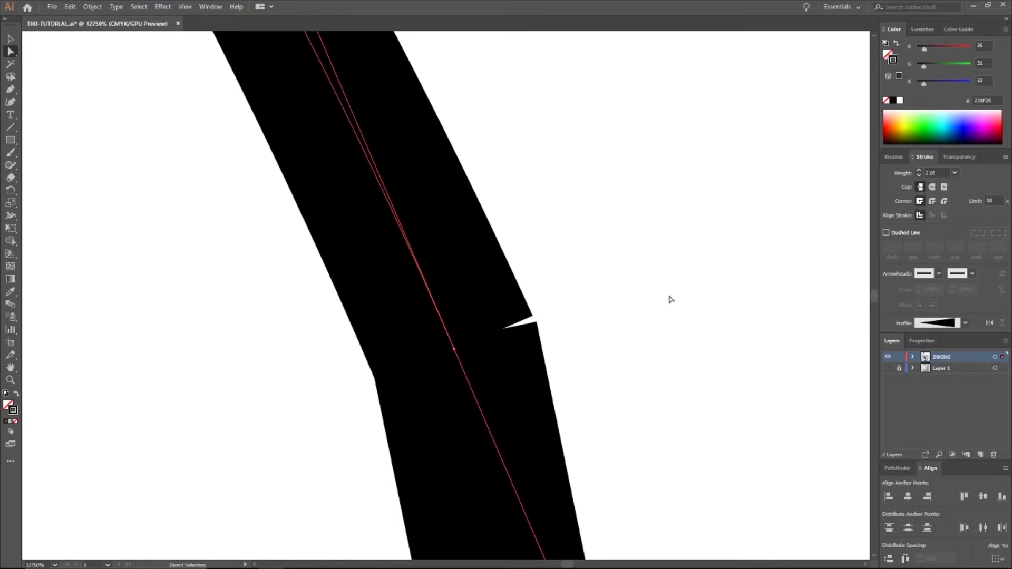
key("Down")
key("Down")
key("Right")
key("Right")
key("Right")
key("Right")
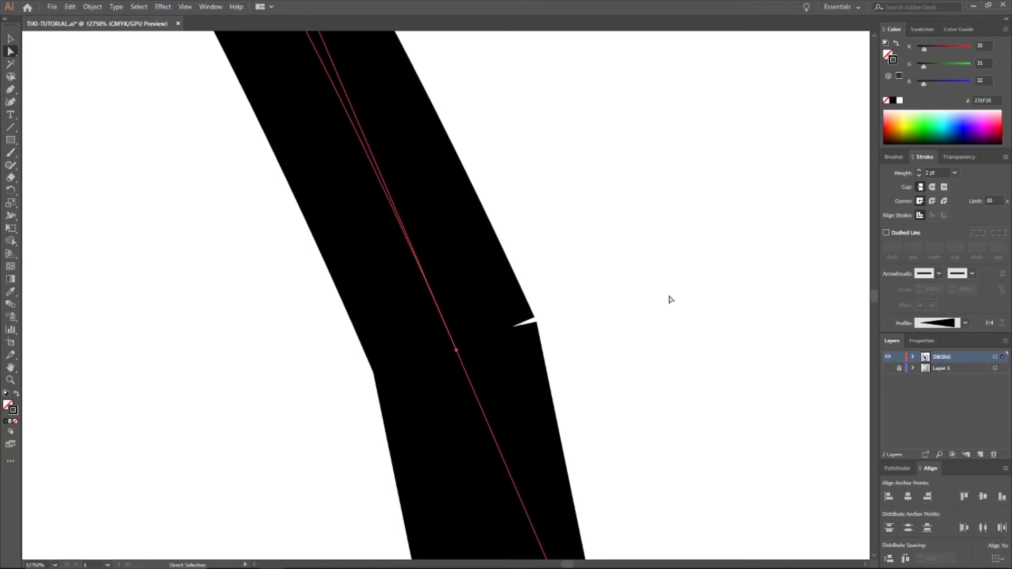
key("Down")
key("Down")
key("Down")
key("Down")
key("Down")
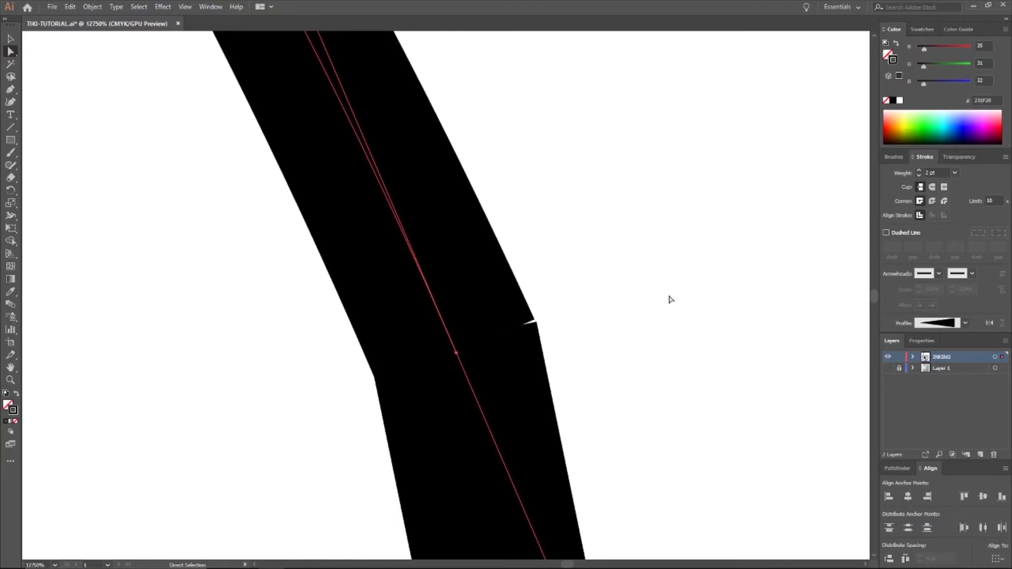
key("Right")
key("Down")
key("Down")
key("Down")
key("Down")
key("Right")
key("Right")
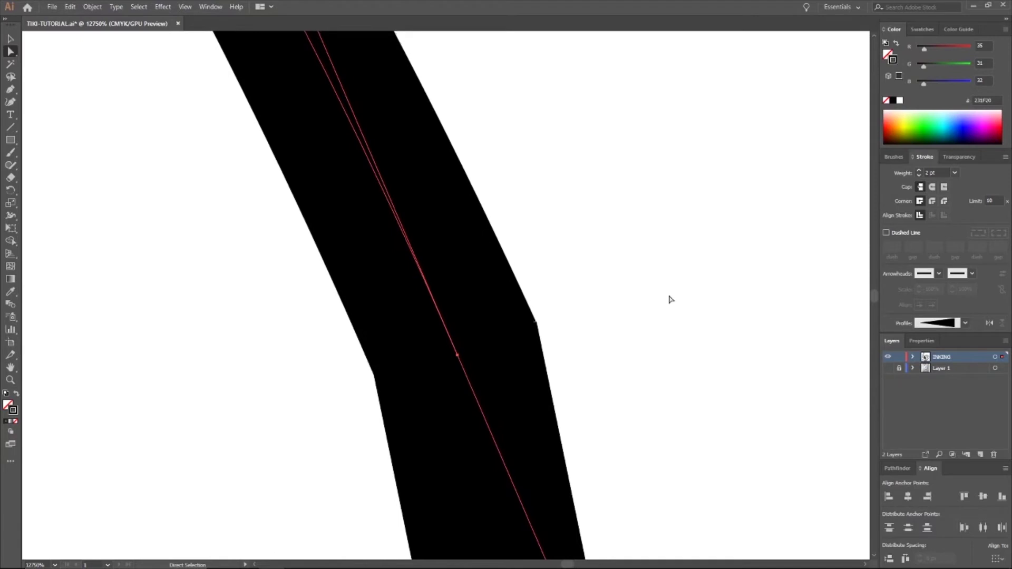
key("Down")
key("Down")
scroll(501, 335, "down", 5)
scroll(450, 241, "down", 4)
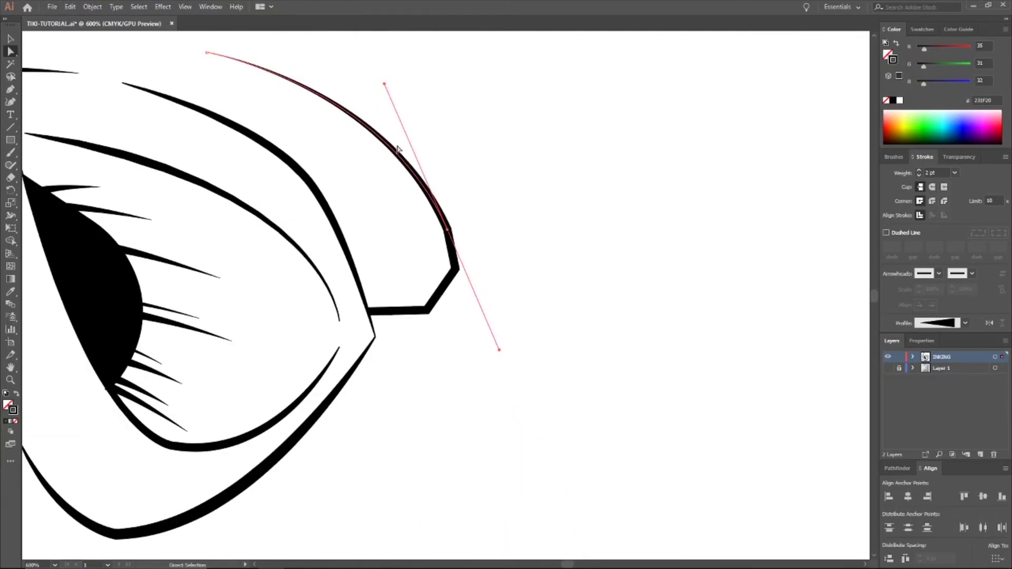
scroll(447, 201, "up", 2)
left_click(454, 232)
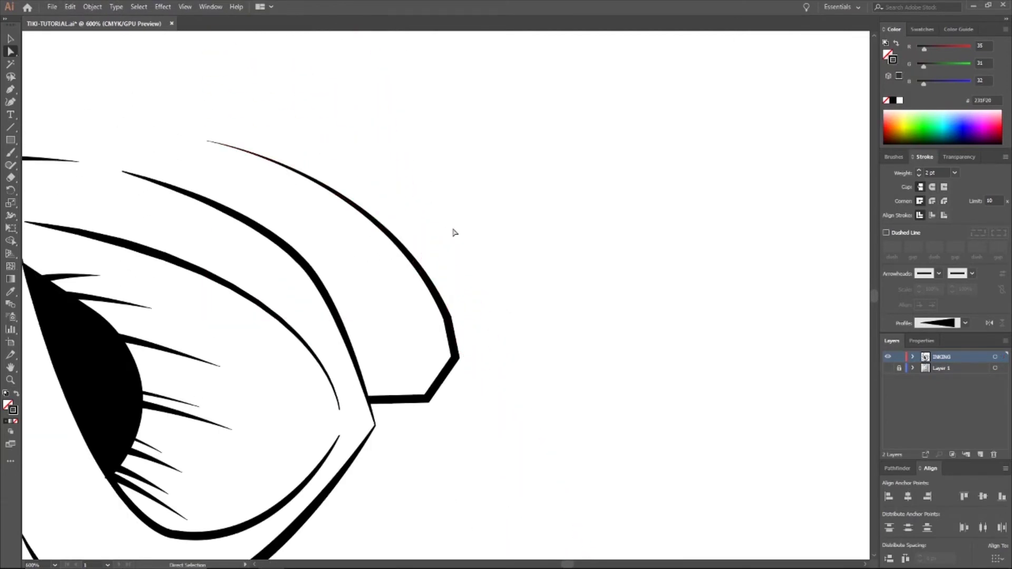
scroll(440, 239, "up", 4)
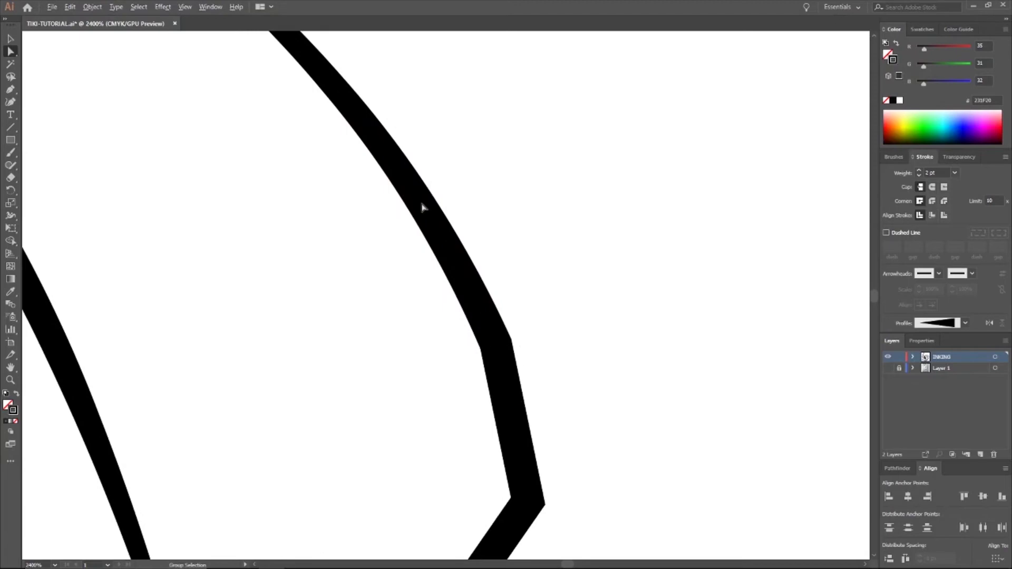
scroll(400, 220, "down", 3)
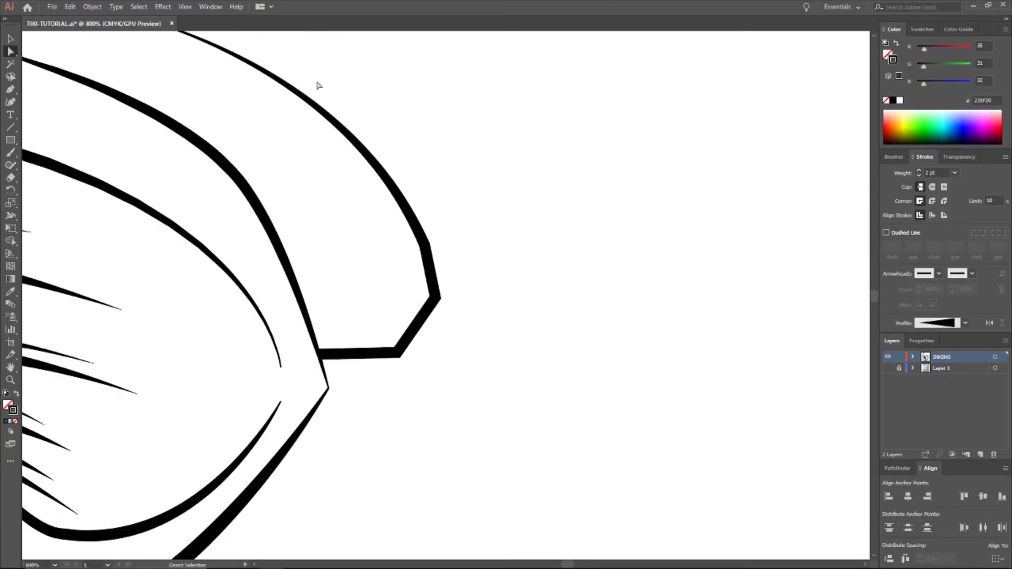
Step: Unlock all locked paths and select only the brow band's angular edge where it meets the eye fold
scroll(324, 369, "up", 5)
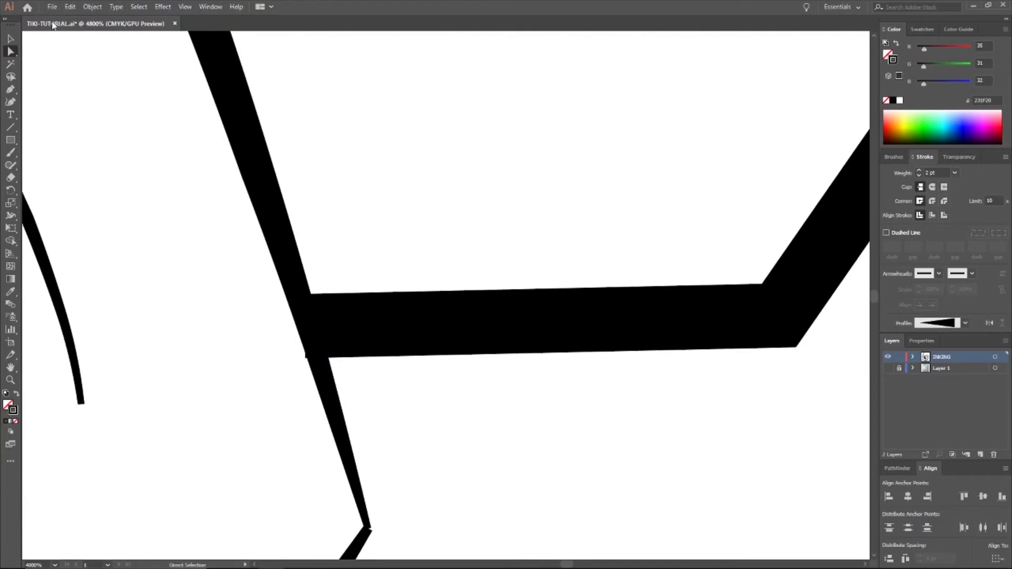
left_click(93, 6)
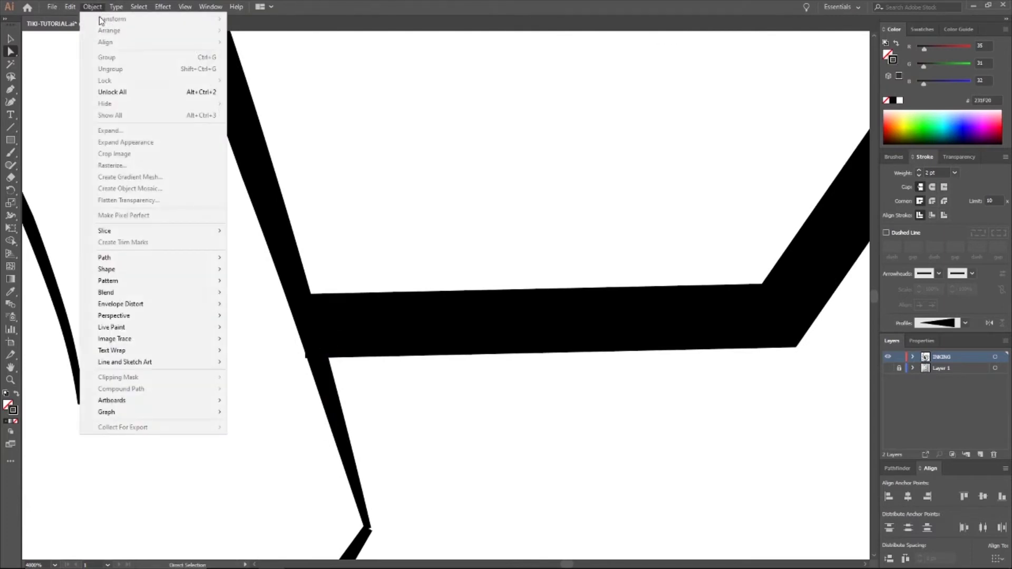
left_click(125, 91)
scroll(337, 358, "down", 2)
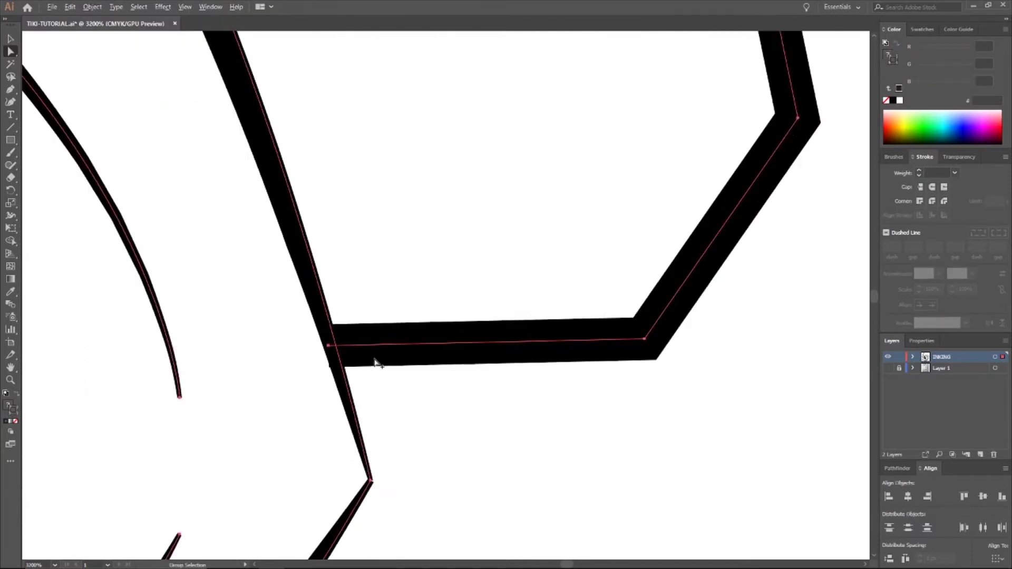
scroll(287, 224, "down", 4)
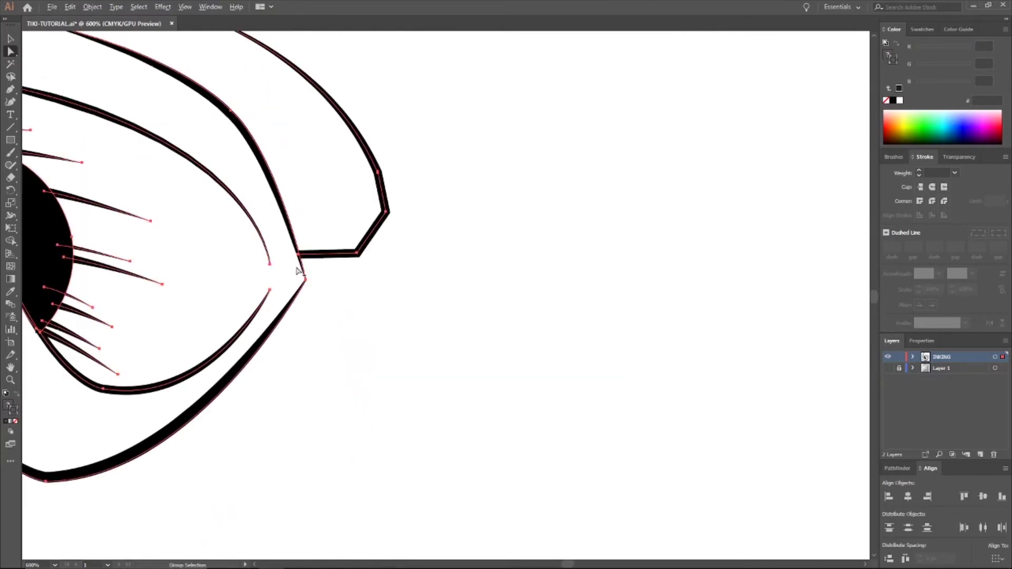
scroll(298, 271, "up", 1)
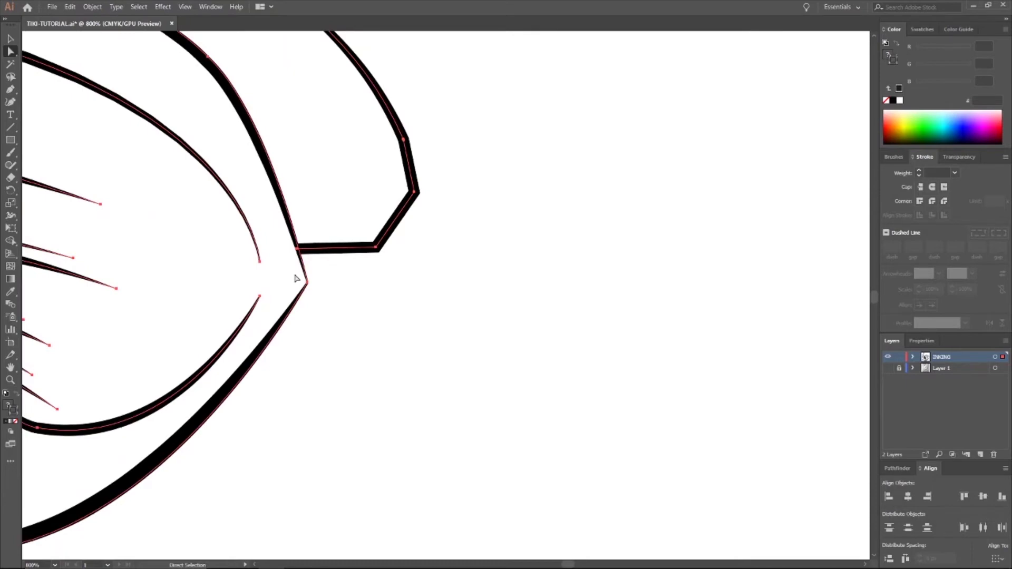
scroll(324, 252, "up", 1)
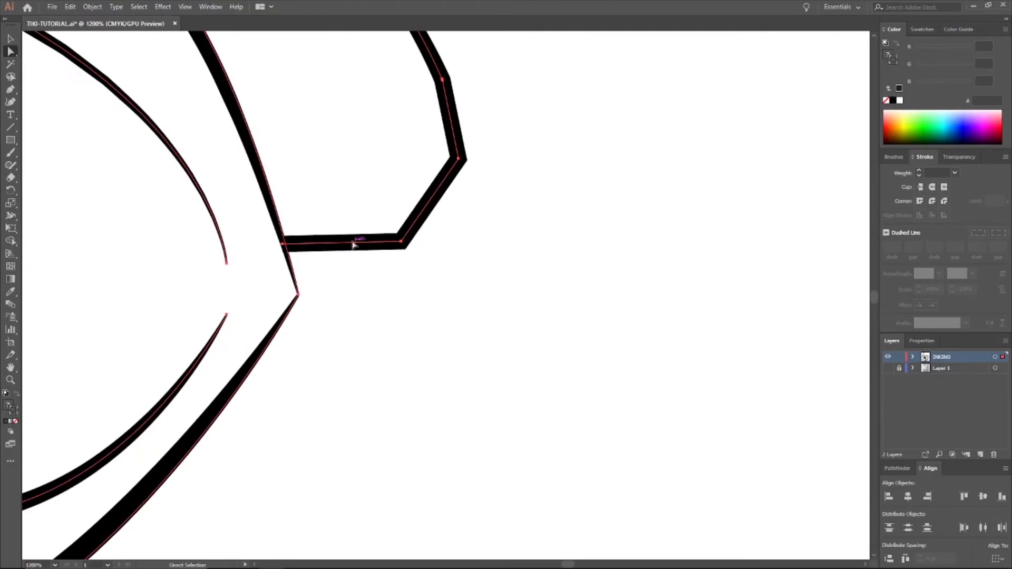
left_click_drag(347, 204, 459, 296)
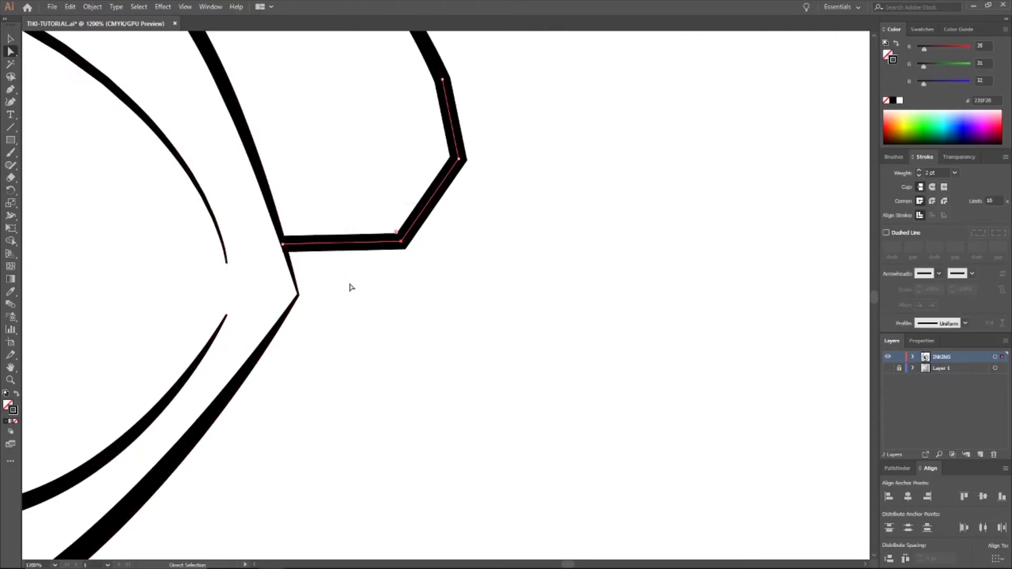
scroll(264, 232, "up", 2)
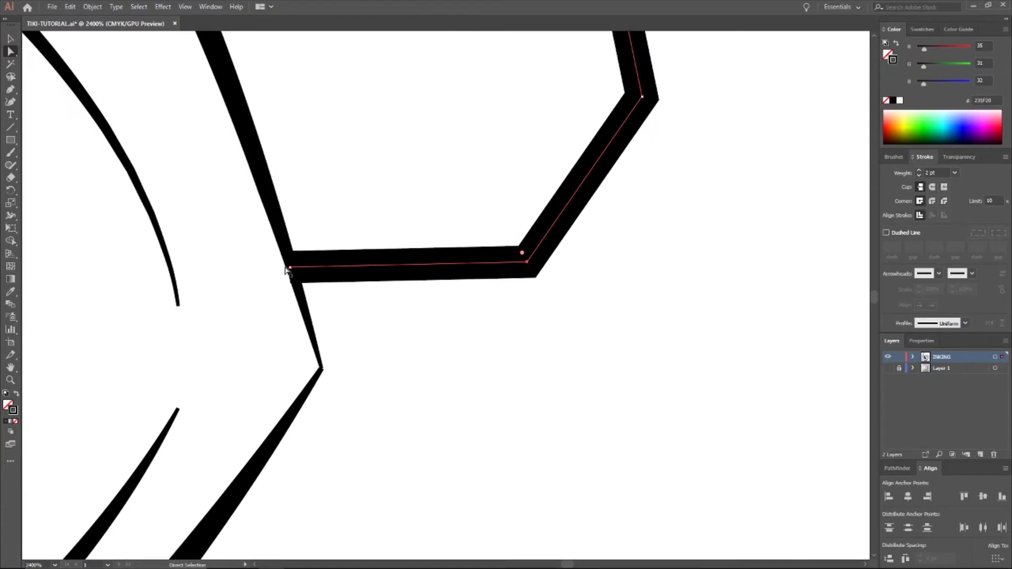
scroll(289, 269, "down", 1)
scroll(251, 167, "down", 1)
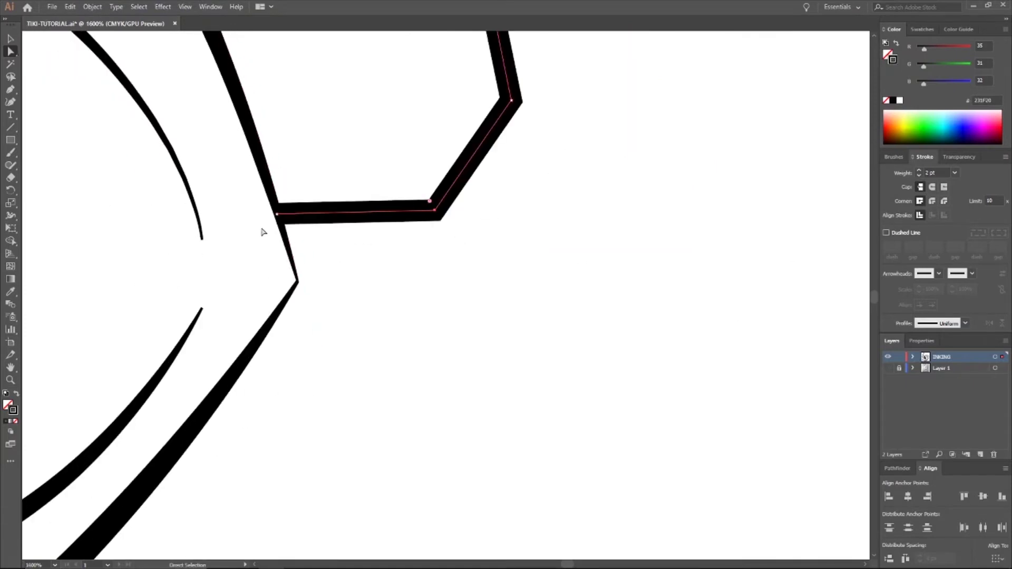
scroll(262, 232, "up", 3)
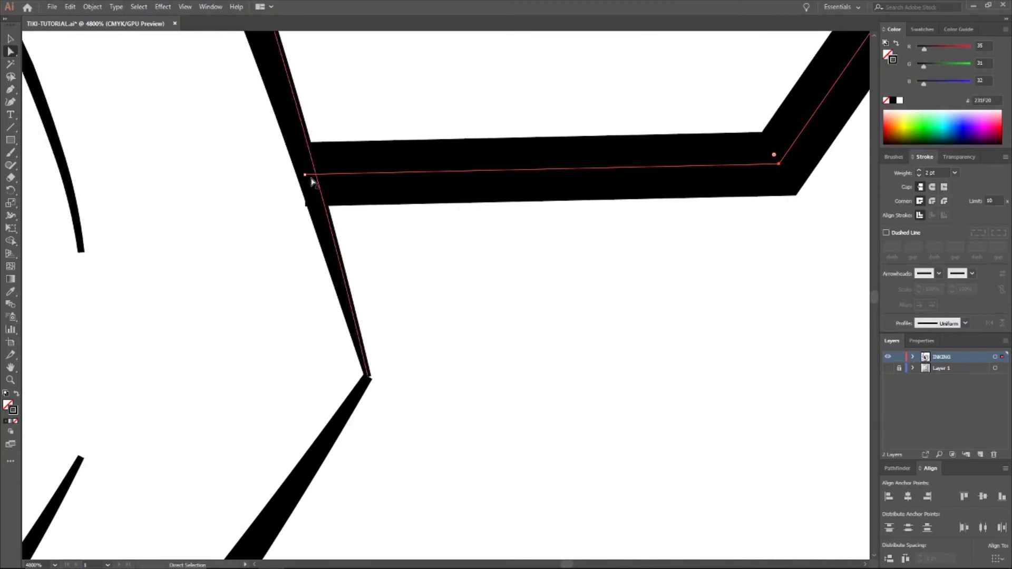
Step: Nudge the angular edge's lower corner anchor up until the edge's end no longer protrudes past the eye fold, and clear the selection
left_click_drag(779, 168, 780, 167)
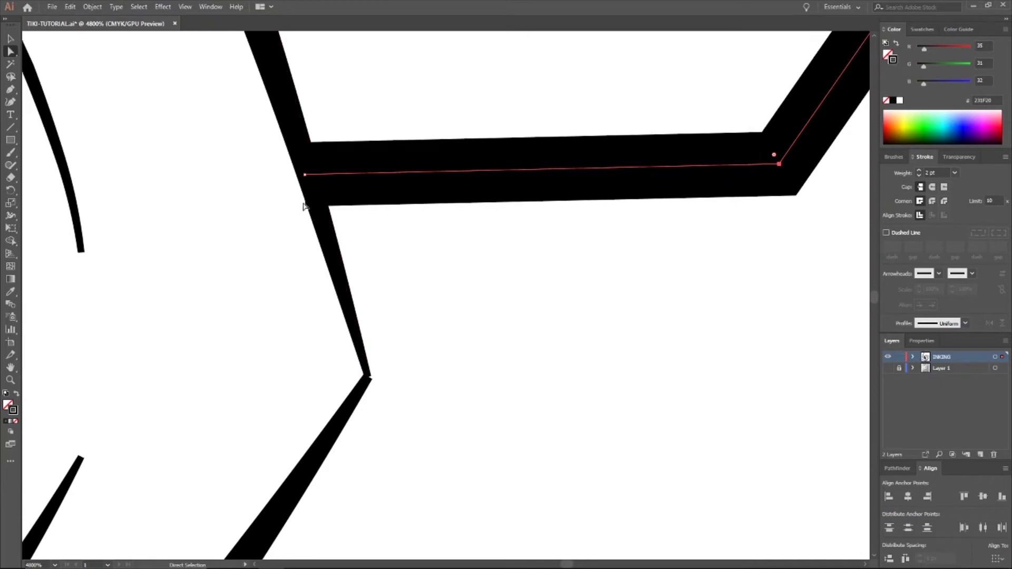
left_click(780, 343)
left_click(733, 171)
left_click(779, 166)
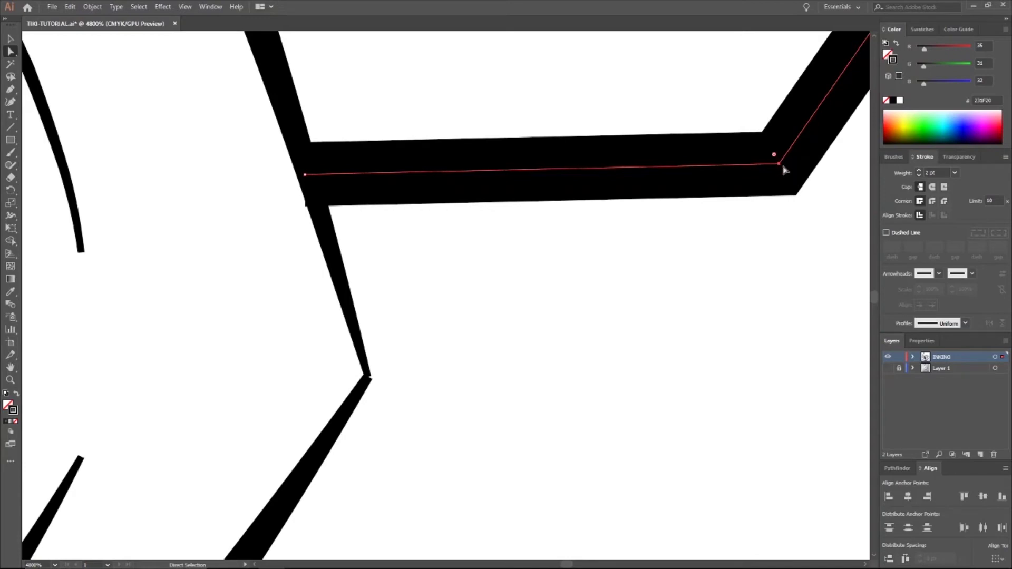
key("Up")
key("Up")
key("Up")
key("Up")
key("Up")
key("Up")
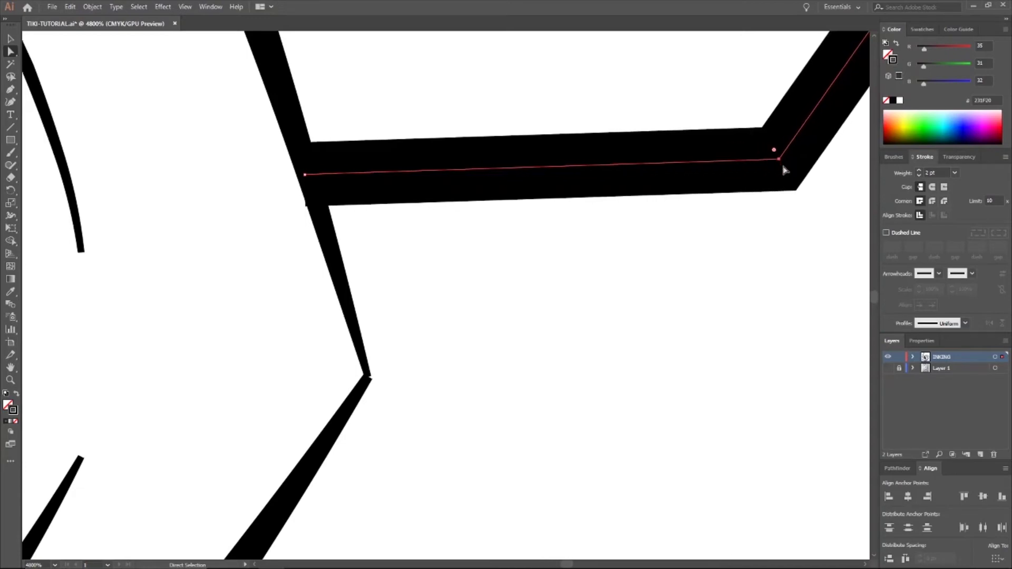
key("Up")
key("Up")
key("Up")
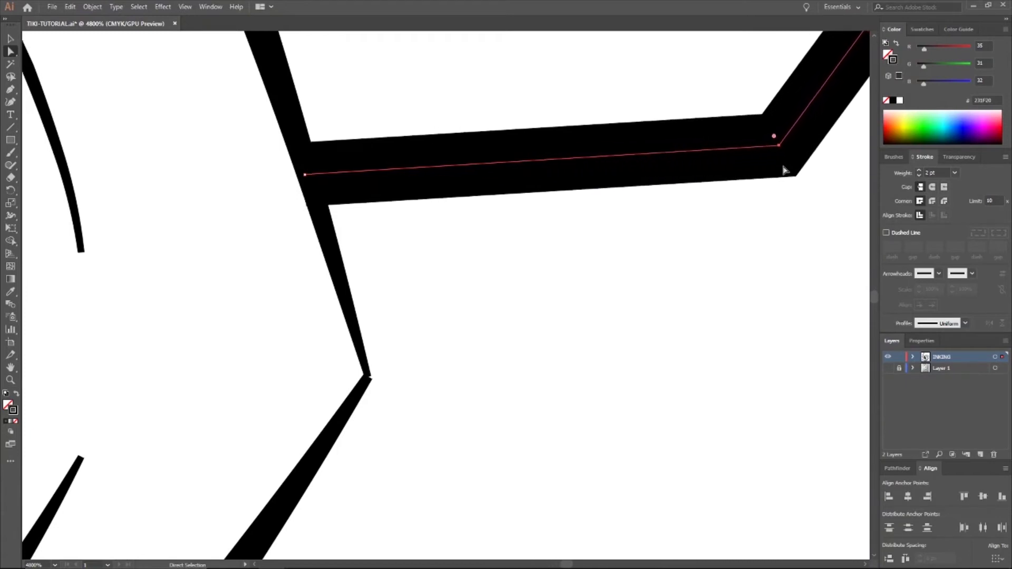
key("Up")
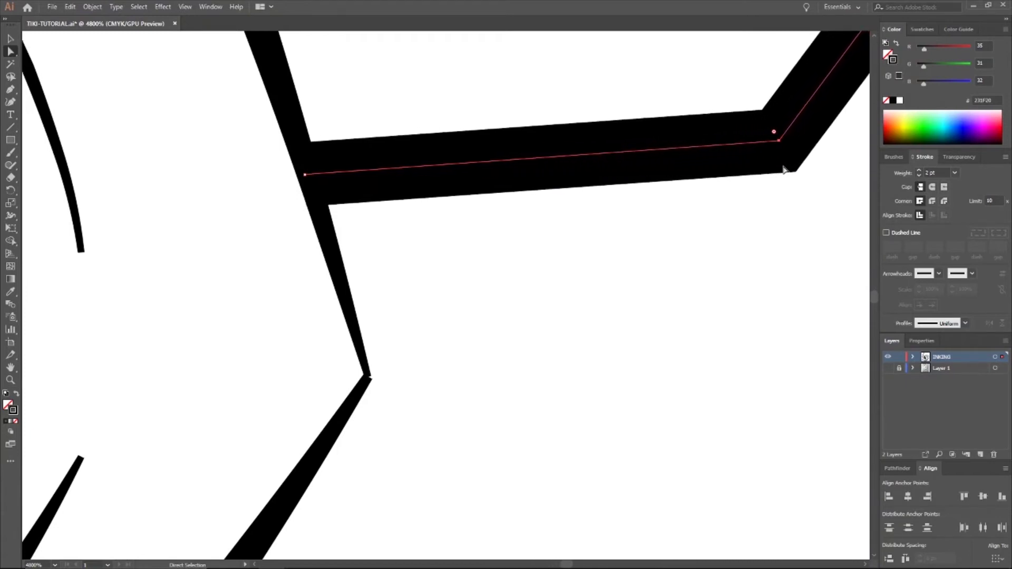
left_click(305, 175)
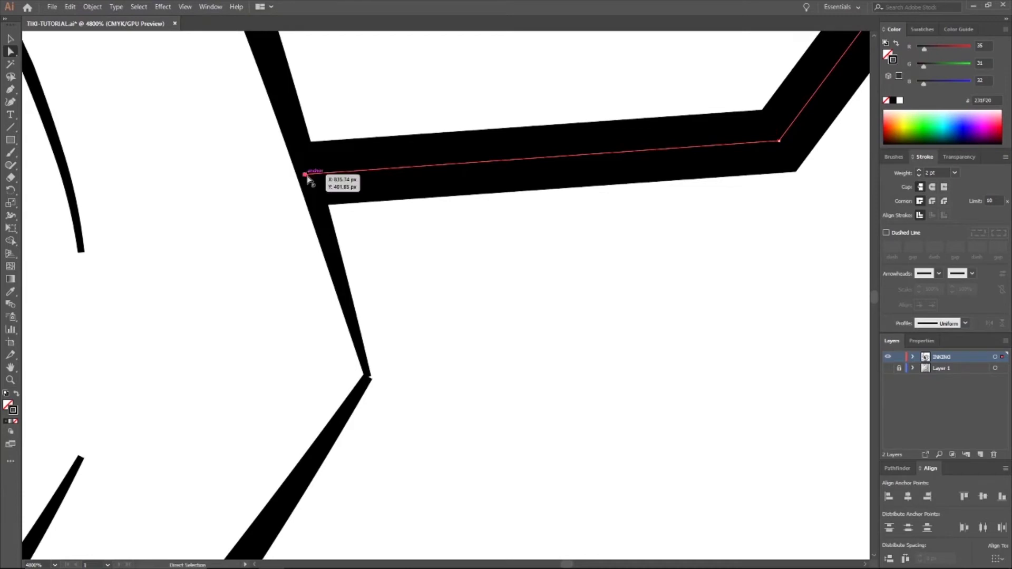
left_click(435, 150)
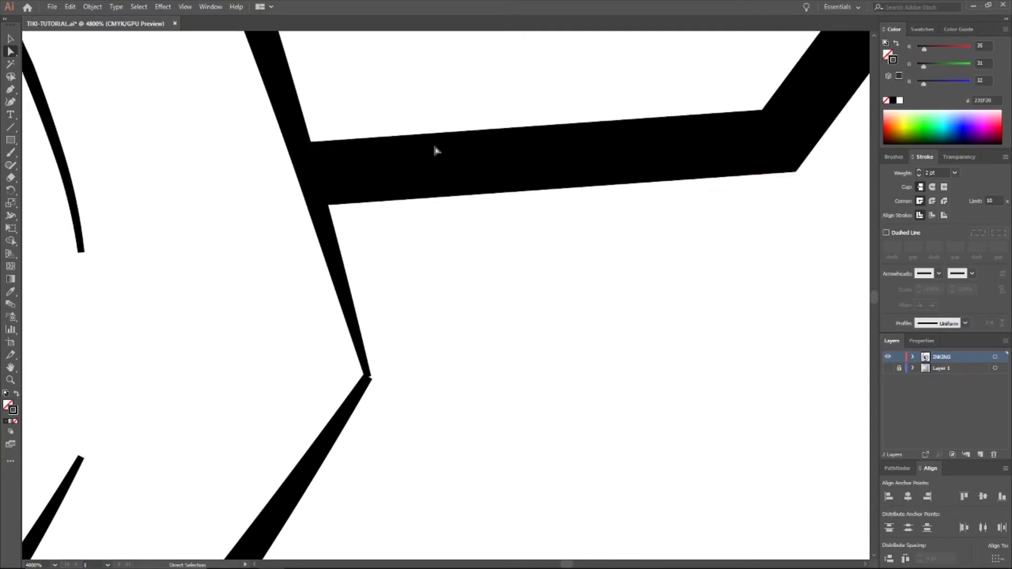
Step: Examine the inked eye, nose and brow band, and the joint between the band and the eye fold, for remaining gaps
scroll(436, 145, "down", 6)
scroll(472, 153, "down", 1)
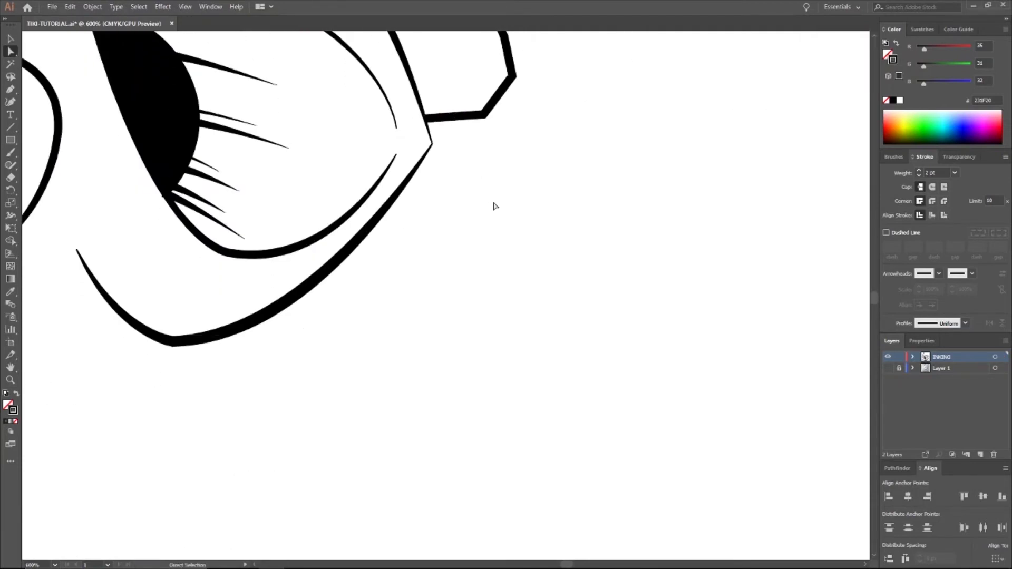
scroll(348, 123, "up", 1)
scroll(343, 125, "down", 2)
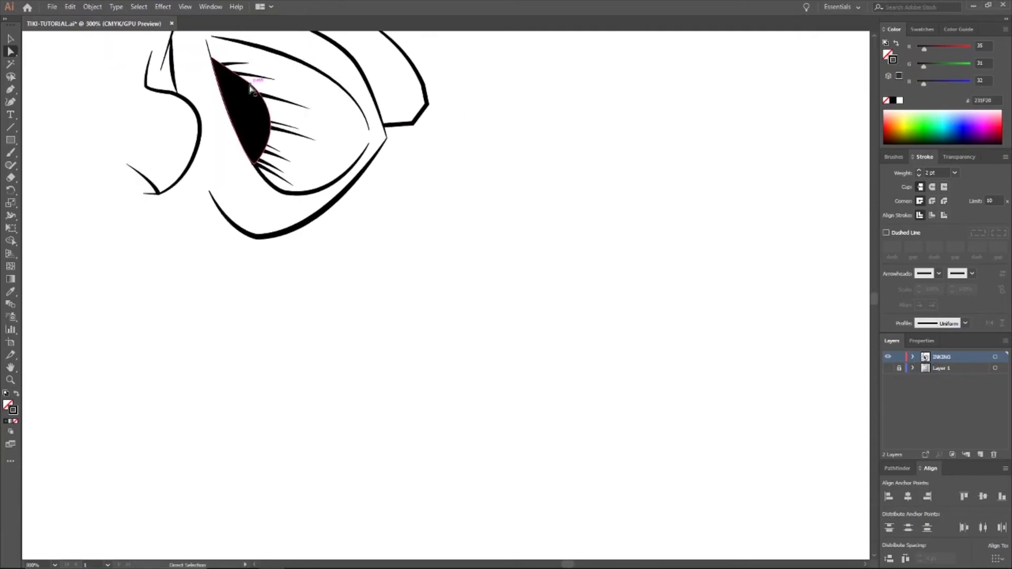
scroll(250, 92, "up", 5)
scroll(390, 230, "up", 1)
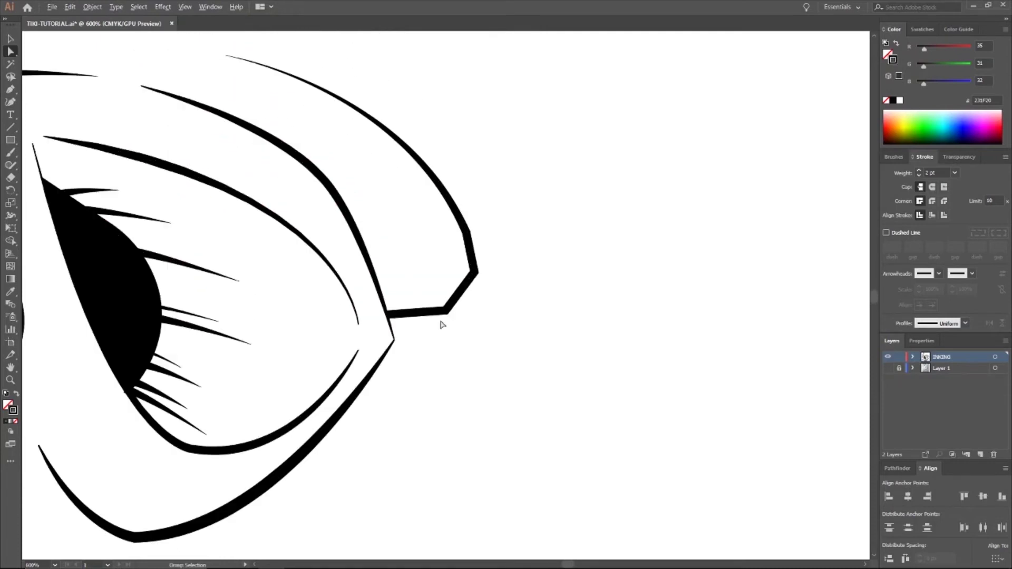
scroll(434, 290, "up", 5)
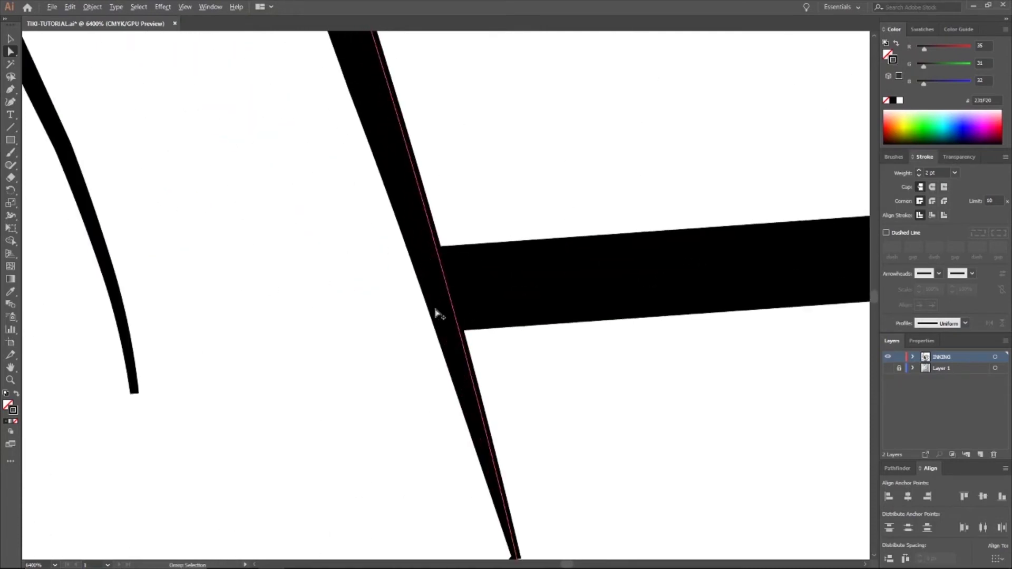
scroll(211, 290, "down", 3)
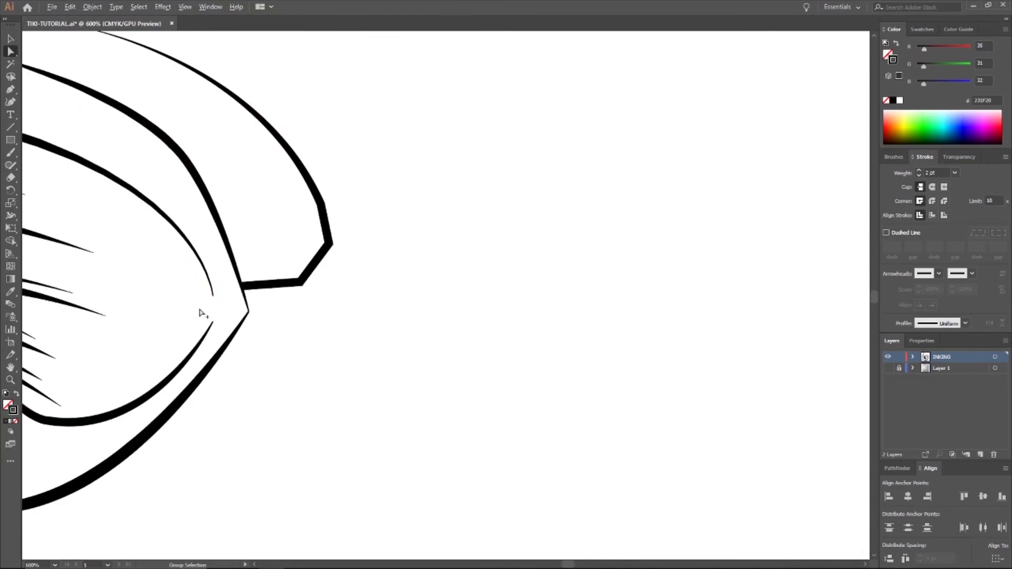
Step: Nudge the upper eye fold's end anchor down and right to close the notch where it meets the lower fold at the outer corner
scroll(260, 321, "up", 4)
scroll(347, 291, "up", 2)
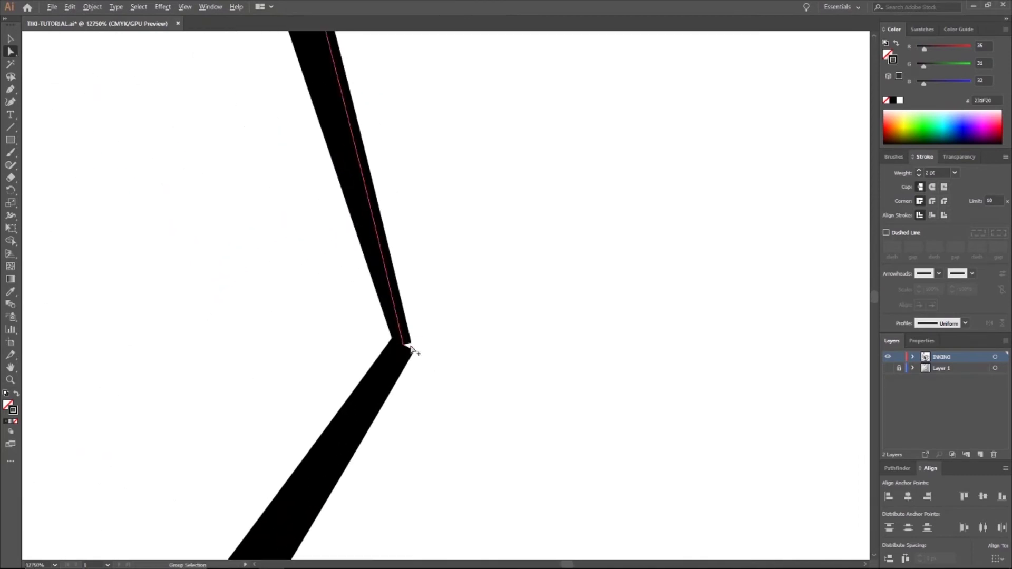
scroll(416, 357, "up", 1)
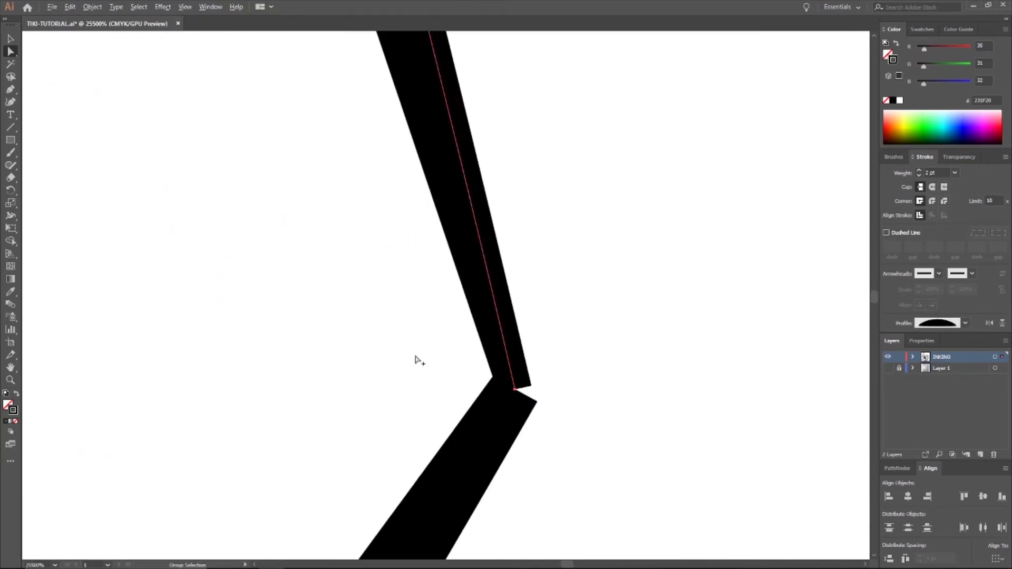
left_click(518, 395)
left_click(516, 391)
key("Down")
key("Down")
key("Down")
key("Down")
key("Down")
key("Down")
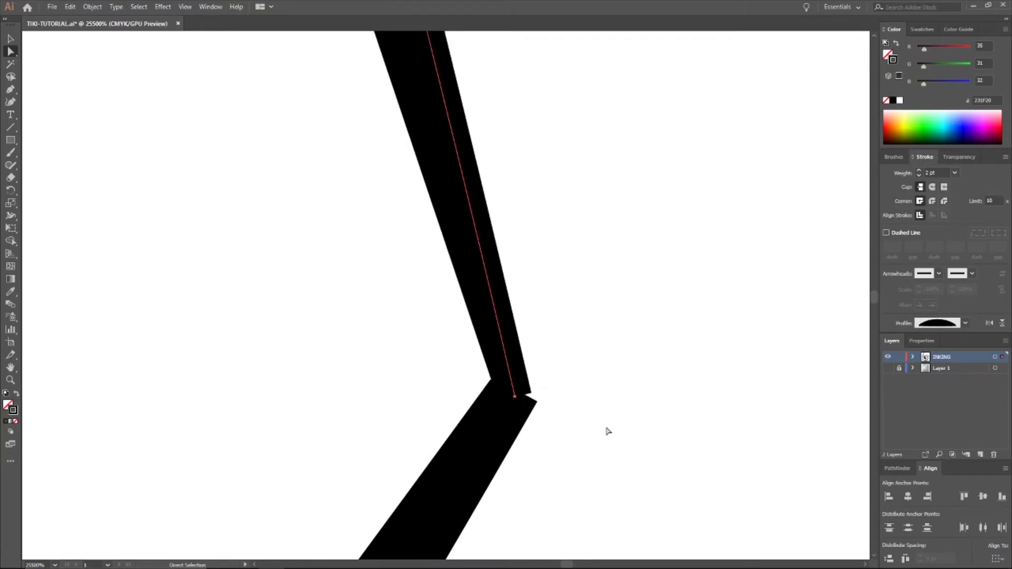
key("Right")
key("Down")
key("Down")
key("Right")
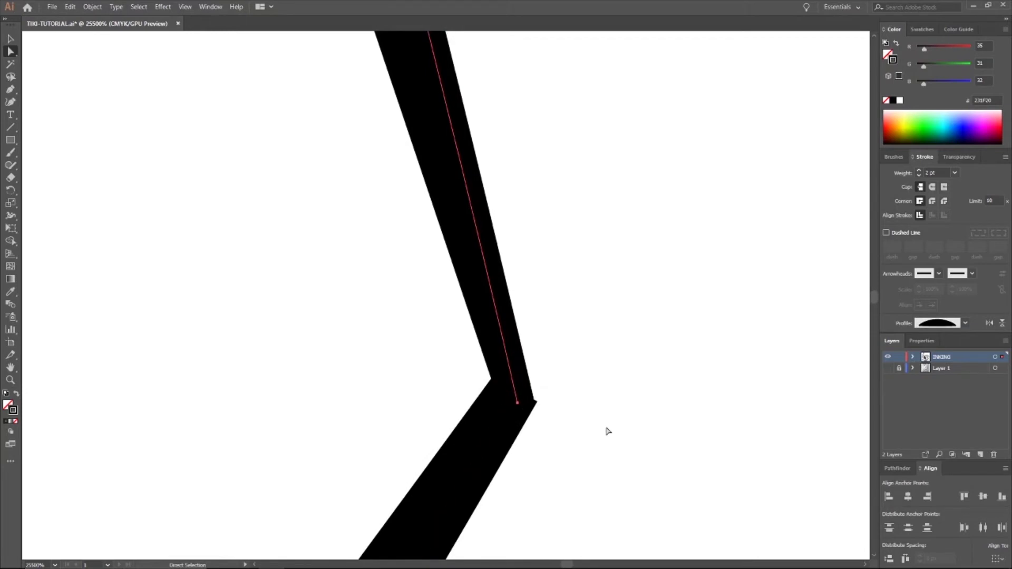
key("Down")
key("Right")
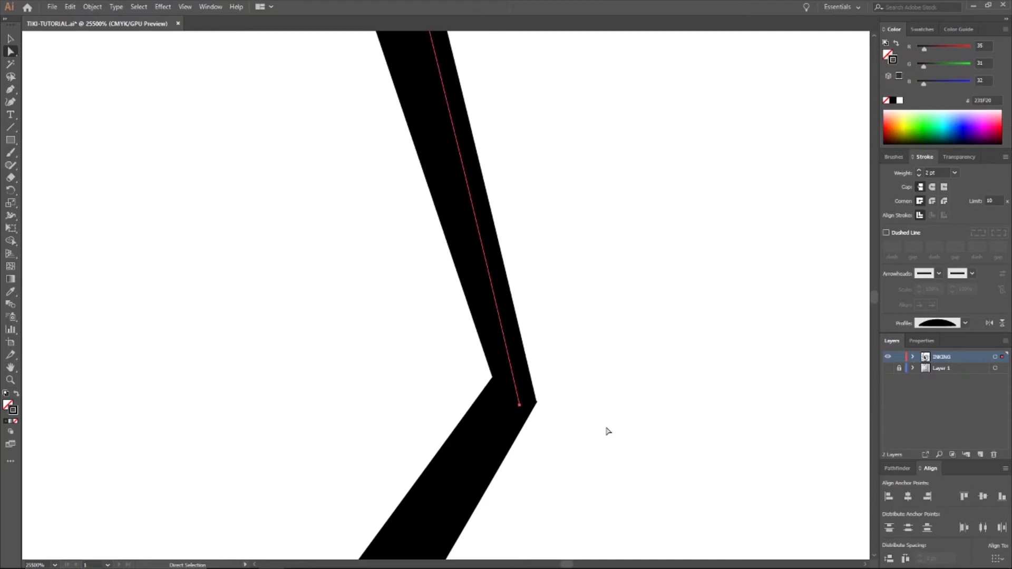
Step: Clear the selection and examine the brow band joint, nose bridge and upper eye lines for remaining gaps or protruding ends
left_click(605, 429)
scroll(502, 407, "down", 10)
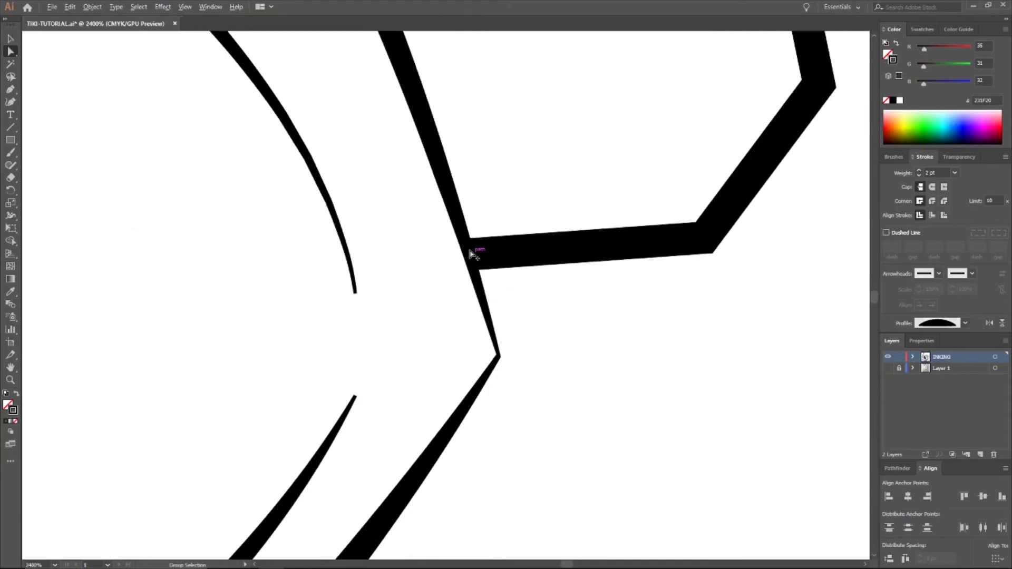
scroll(470, 254, "down", 10)
scroll(134, 216, "up", 2)
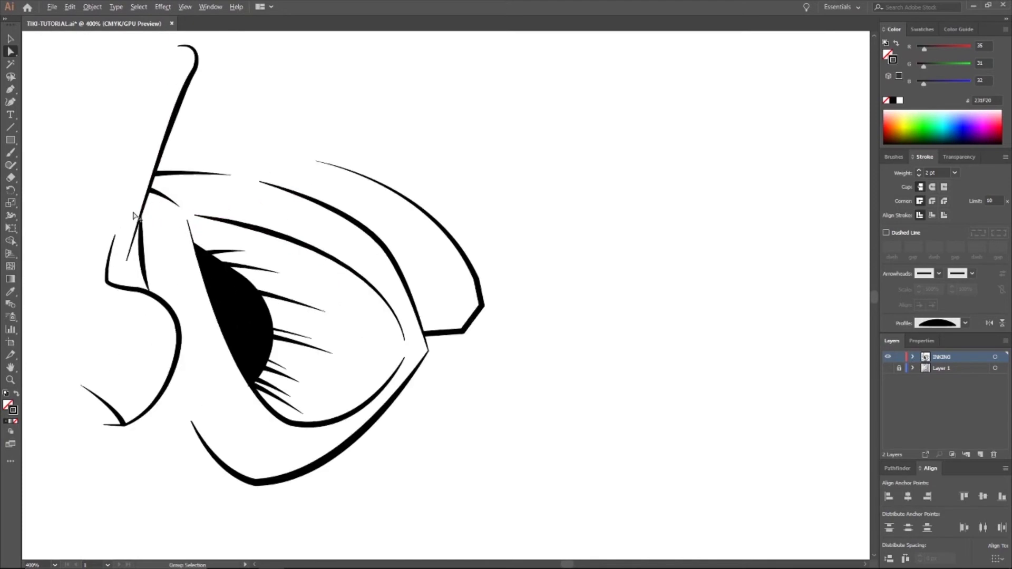
scroll(134, 216, "up", 2)
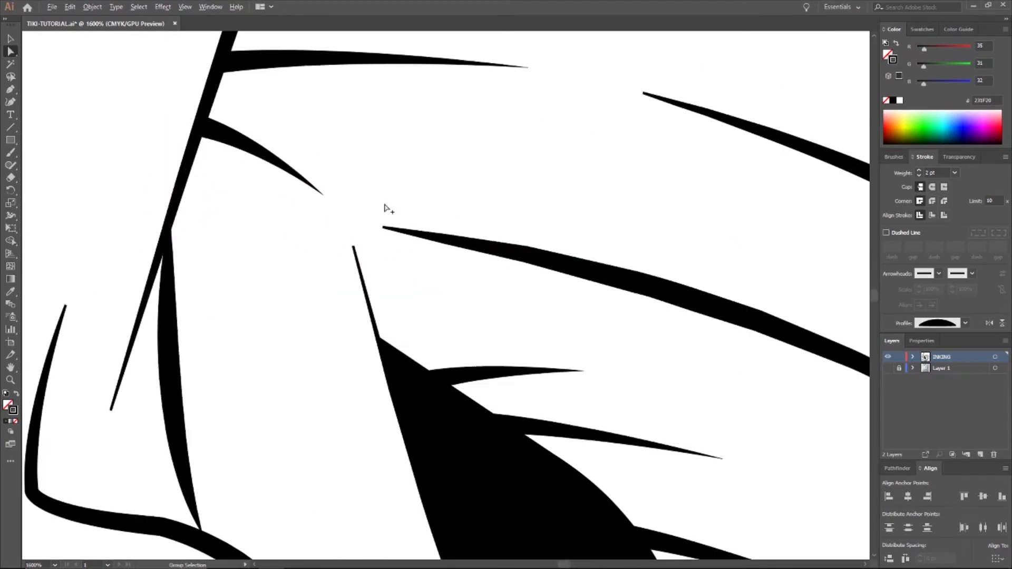
scroll(384, 209, "down", 4)
scroll(626, 469, "down", 1)
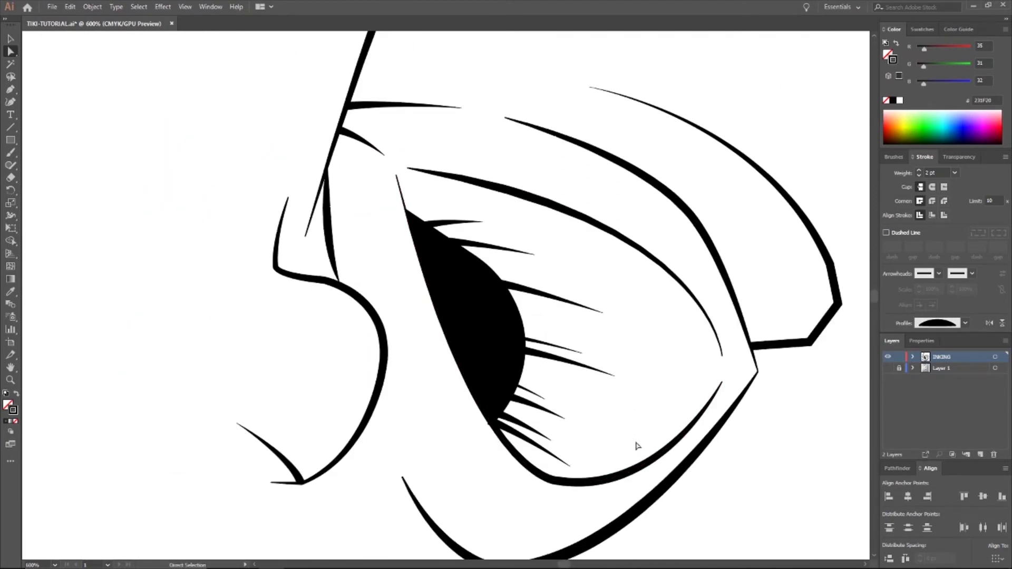
Step: Nudge the lowest eyelash's base anchor up and slightly right until its blunt end no longer protrudes past the eye outline
scroll(519, 452, "up", 6)
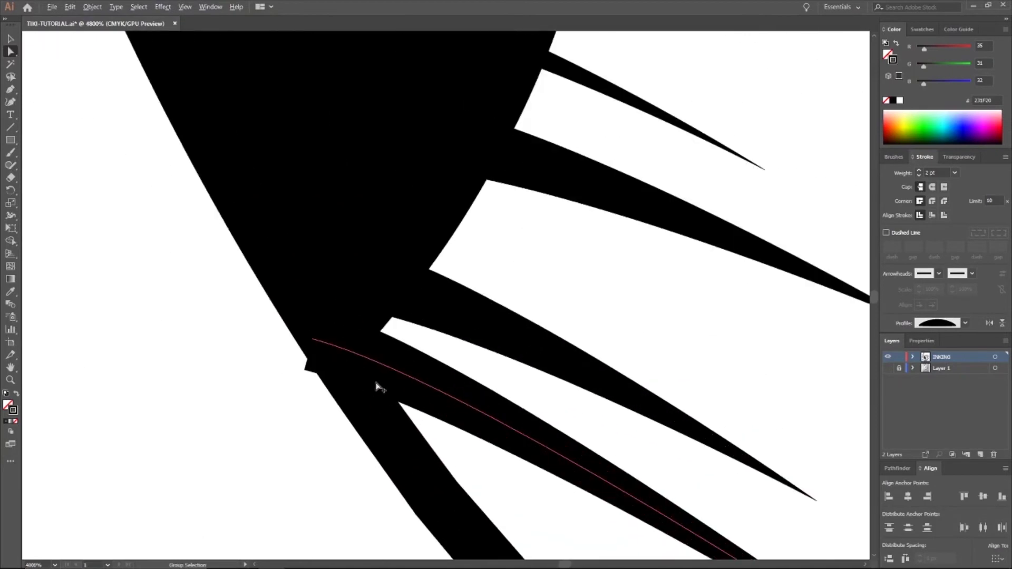
left_click(389, 372)
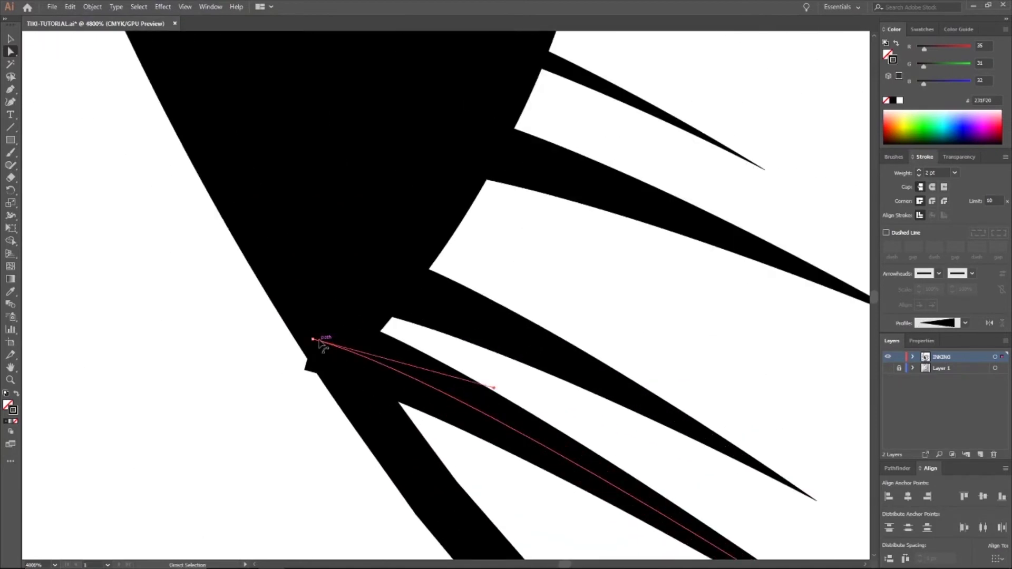
left_click_drag(315, 340, 330, 327)
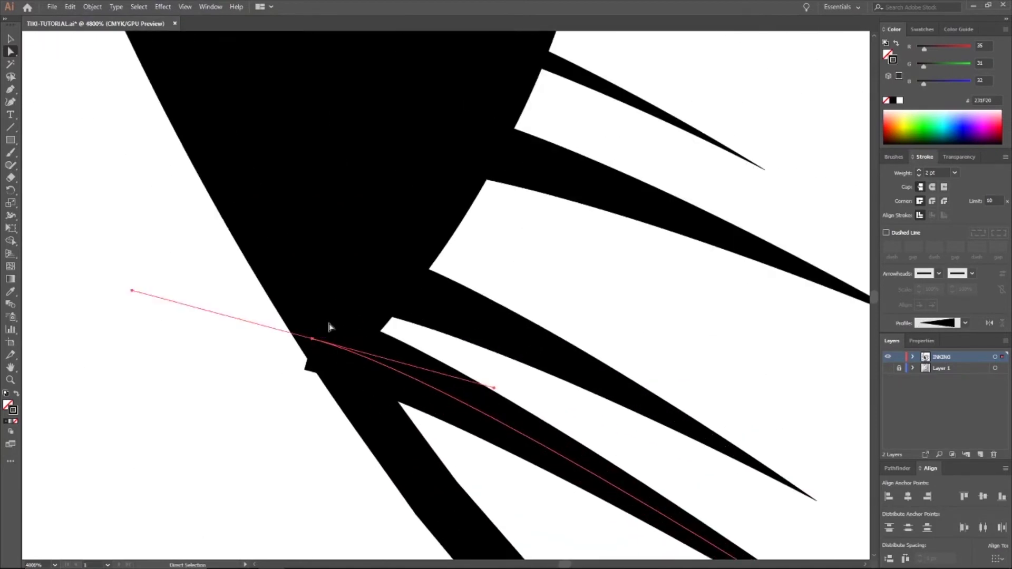
key("Up")
key("Up")
key("Up")
key("Up")
key("Up")
key("Up")
key("Up")
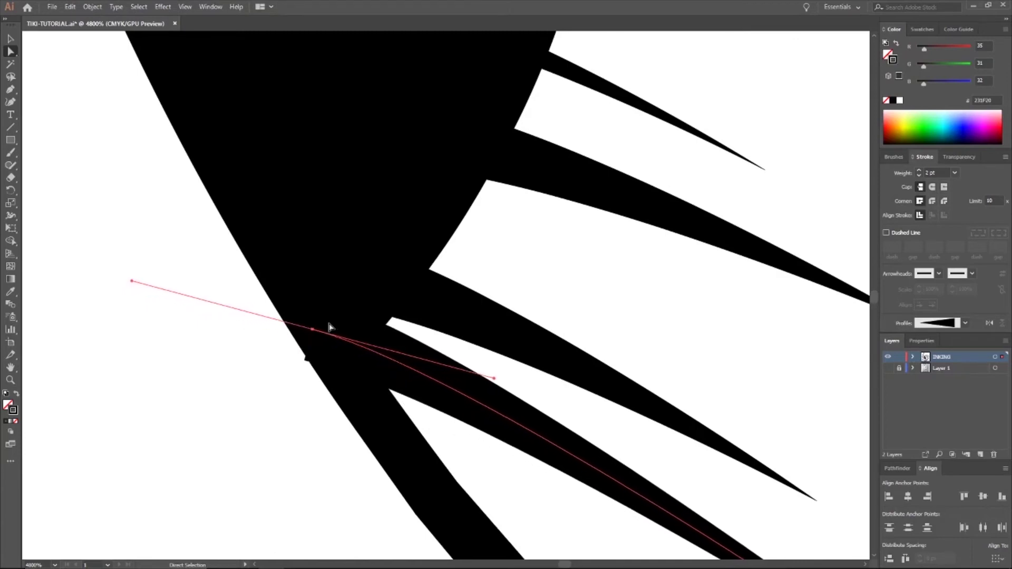
key("Right")
key("Right")
key("Right")
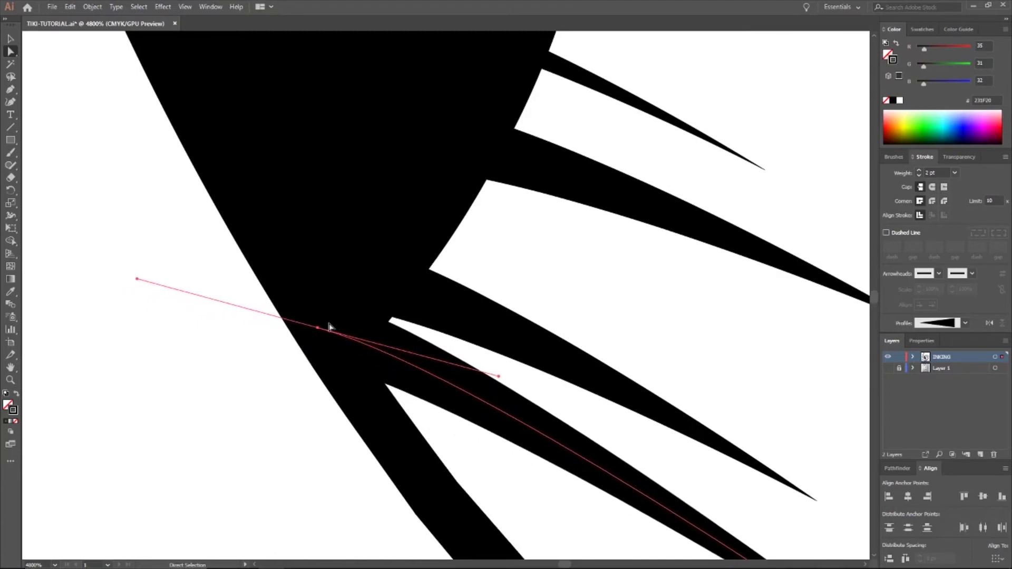
Step: Clear the selection and examine the lower lashes, their joint with the eye outline and the overall inked eye
scroll(349, 351, "down", 9)
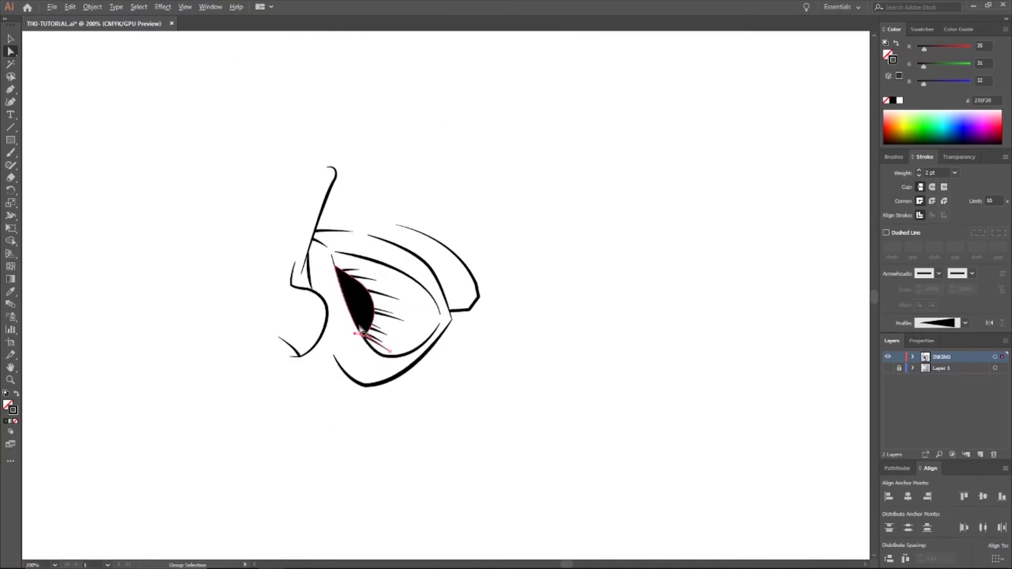
left_click(13, 40)
mouse_move(545, 171)
left_mouse_down()
mouse_move(177, 452)
mouse_move(167, 441)
left_mouse_up()
left_click(168, 441)
scroll(363, 314, "up", 10)
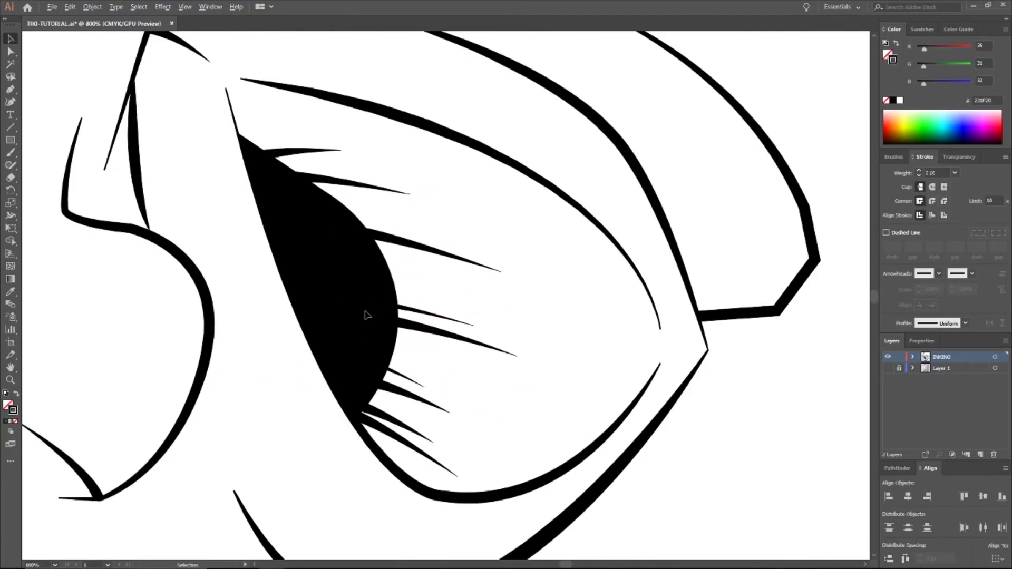
scroll(150, 207, "down", 5)
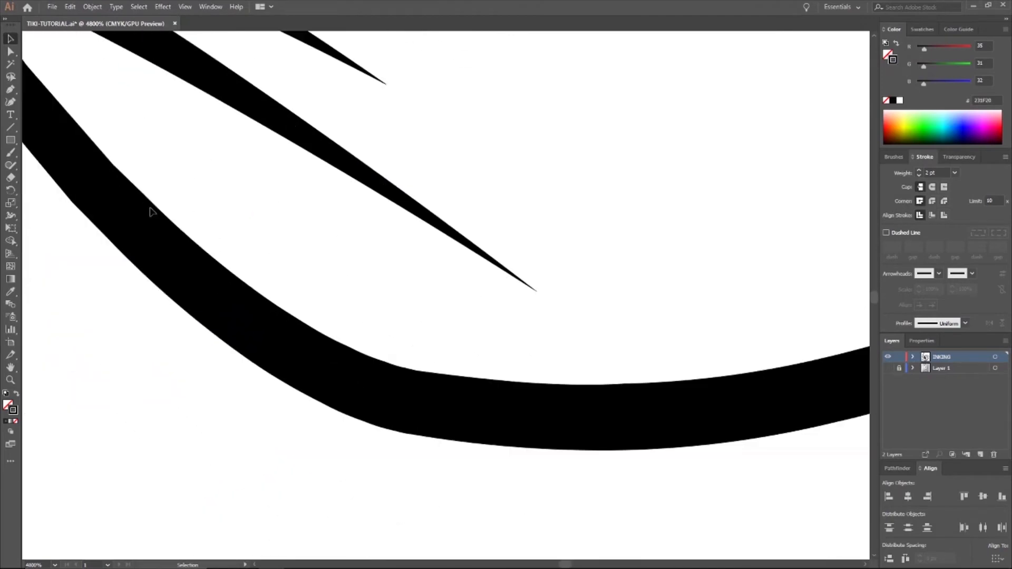
scroll(208, 169, "up", 2)
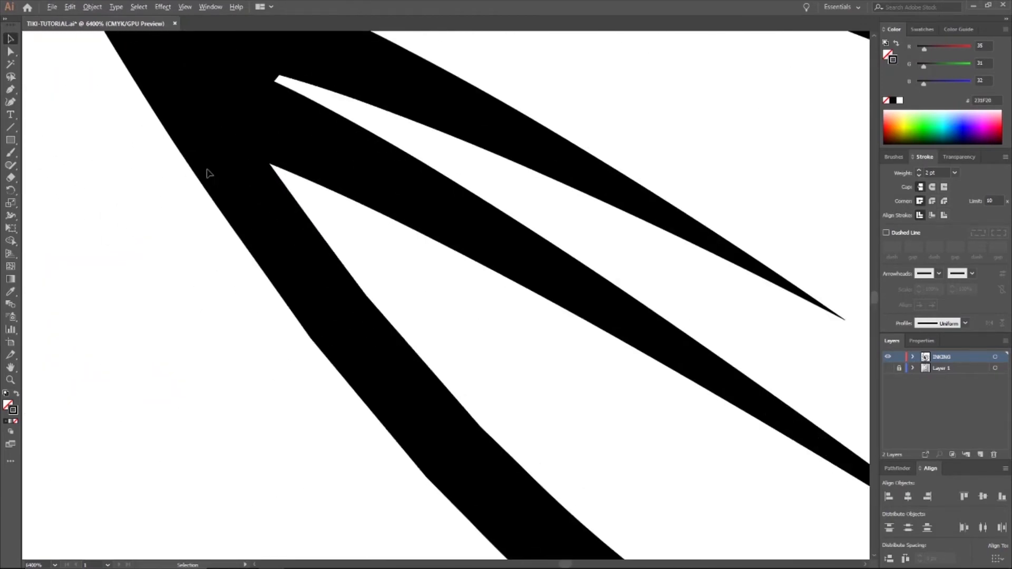
scroll(227, 161, "down", 7)
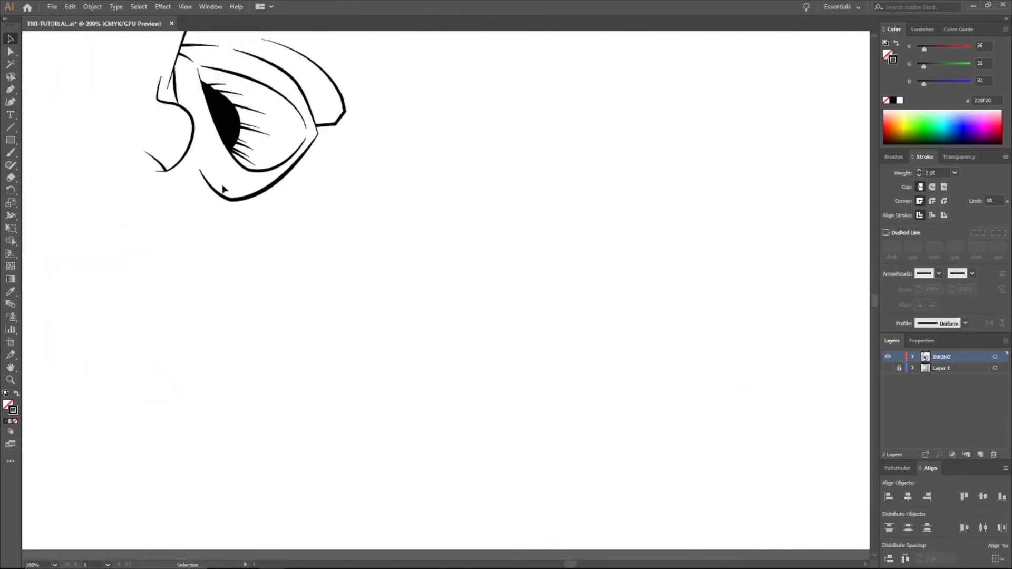
scroll(216, 185, "down", 2)
scroll(204, 220, "up", 5)
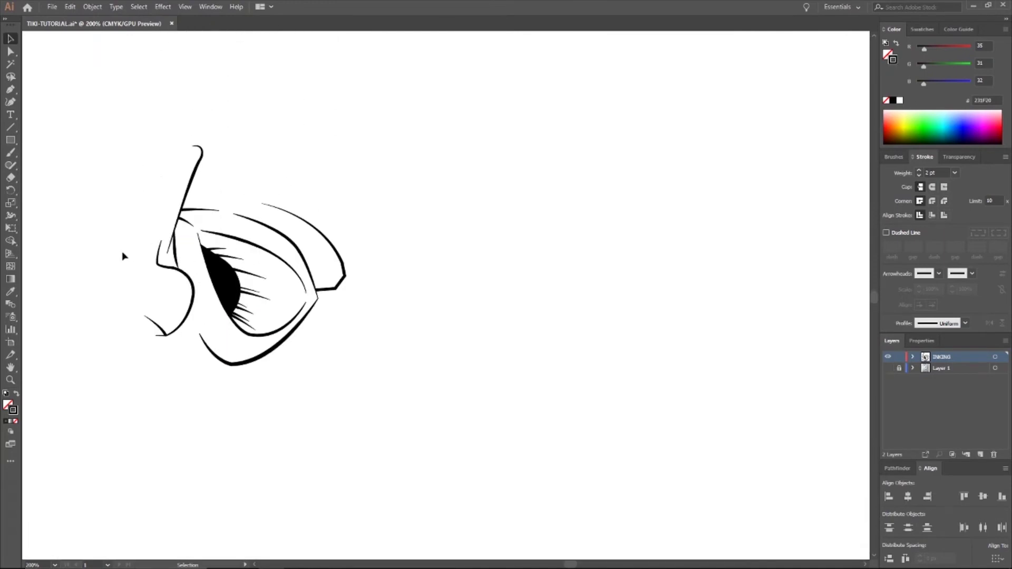
Step: Examine the nose bridge line and the crease beside it for areas that need solid black shading
scroll(172, 294, "left", 3)
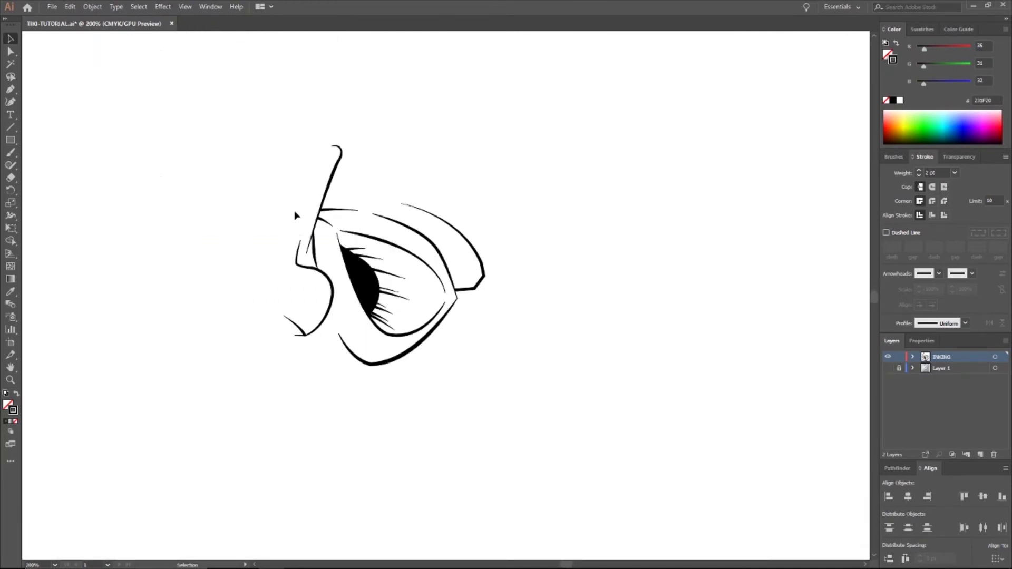
scroll(317, 247, "up", 4)
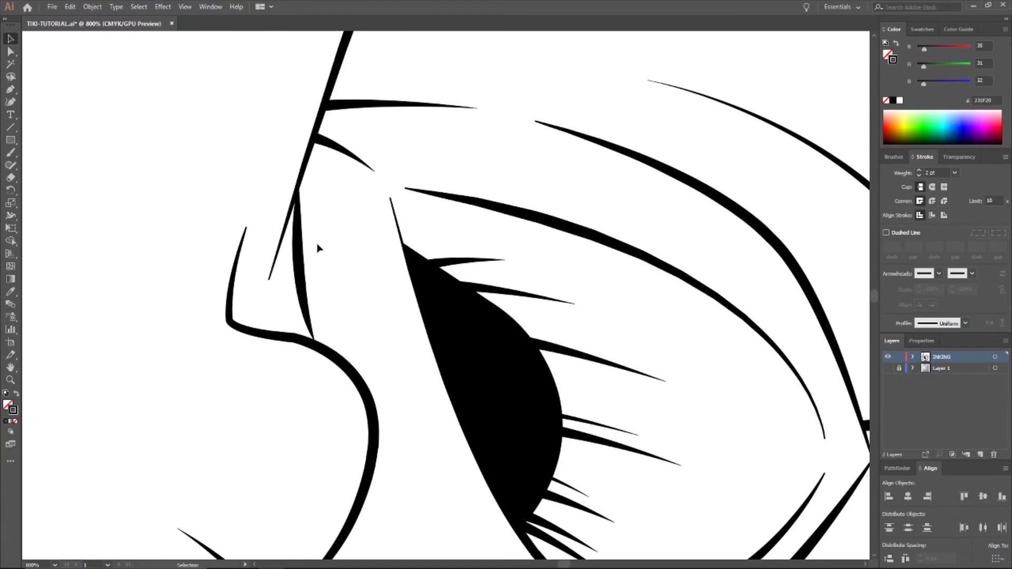
scroll(227, 241, "up", 2)
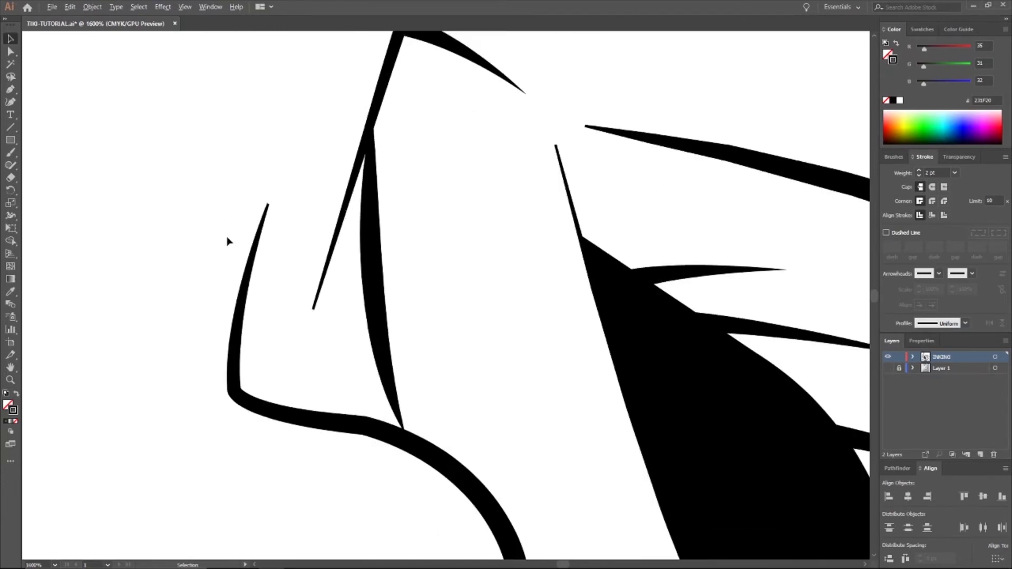
scroll(318, 244, "up", 1)
scroll(383, 301, "up", 2)
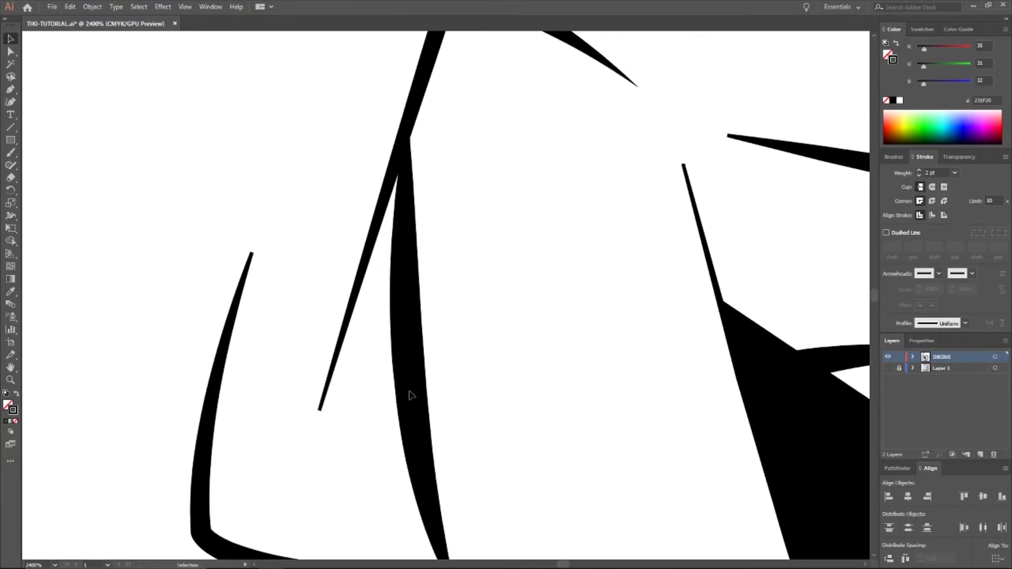
scroll(411, 395, "down", 2)
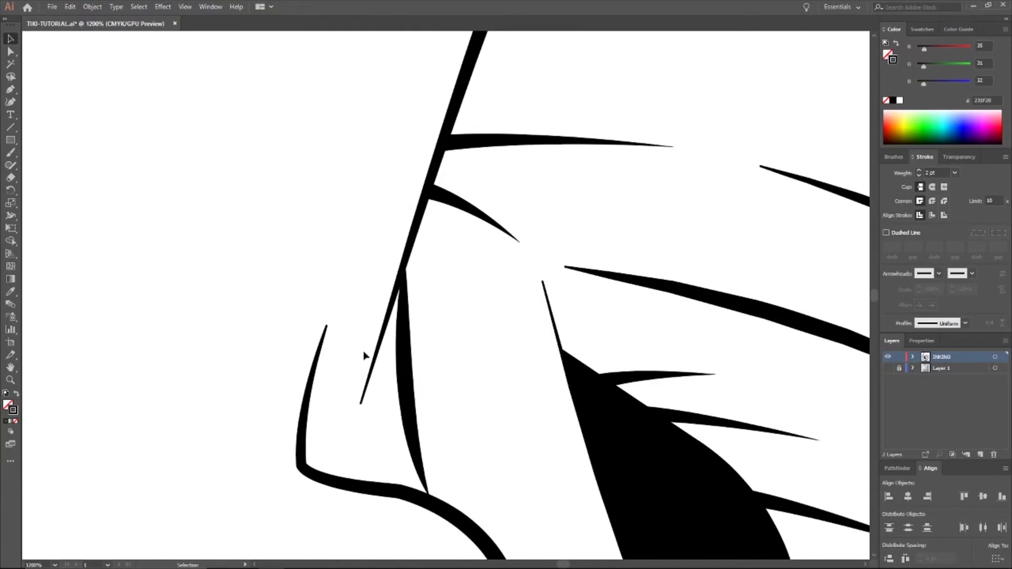
Step: With a black fill and no stroke, draw a Pen curve from the nose bridge line's lower tip to the crease stroke beside it
left_click(17, 395)
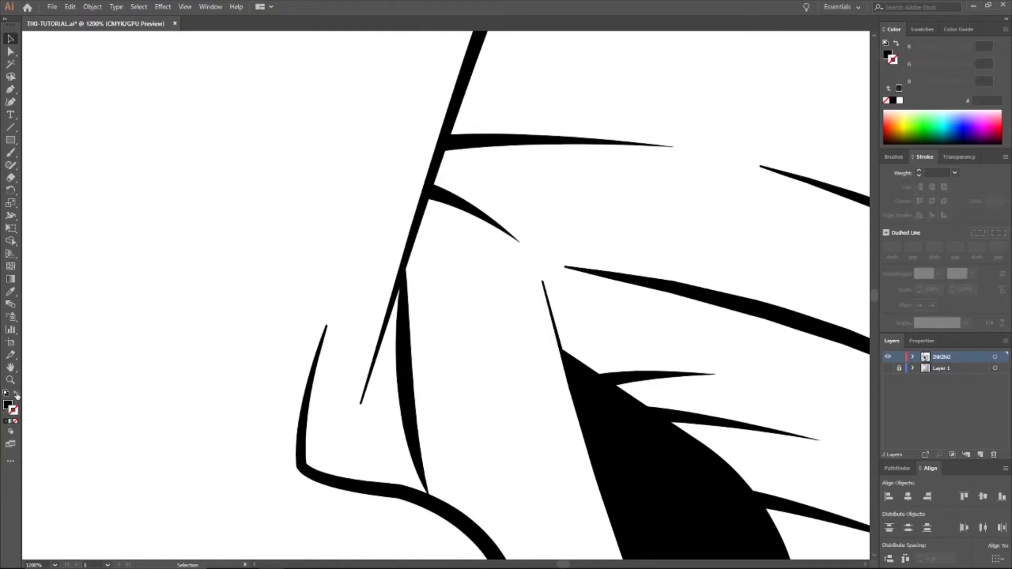
left_click(11, 90)
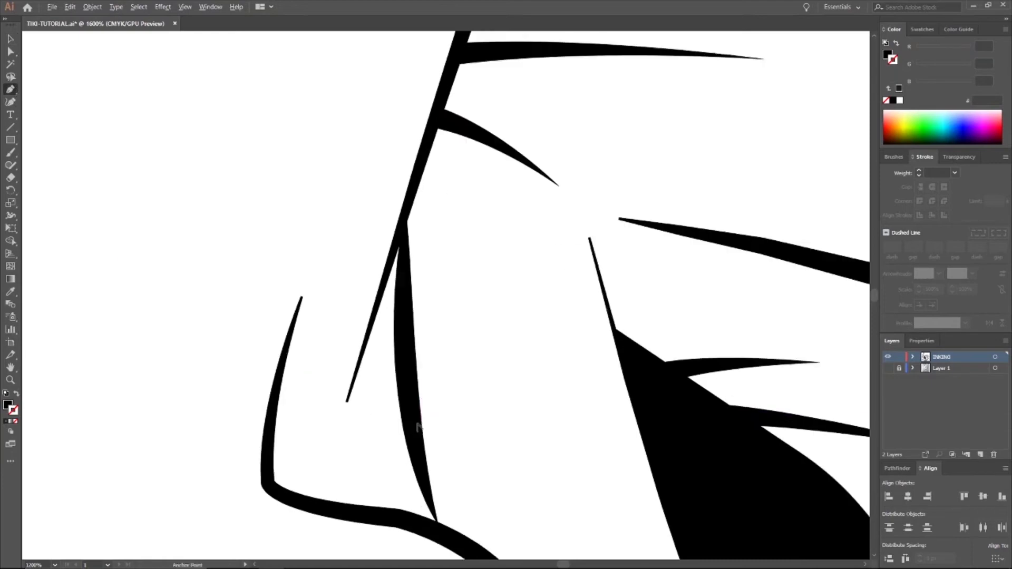
scroll(401, 422, "up", 2)
scroll(368, 405, "up", 1)
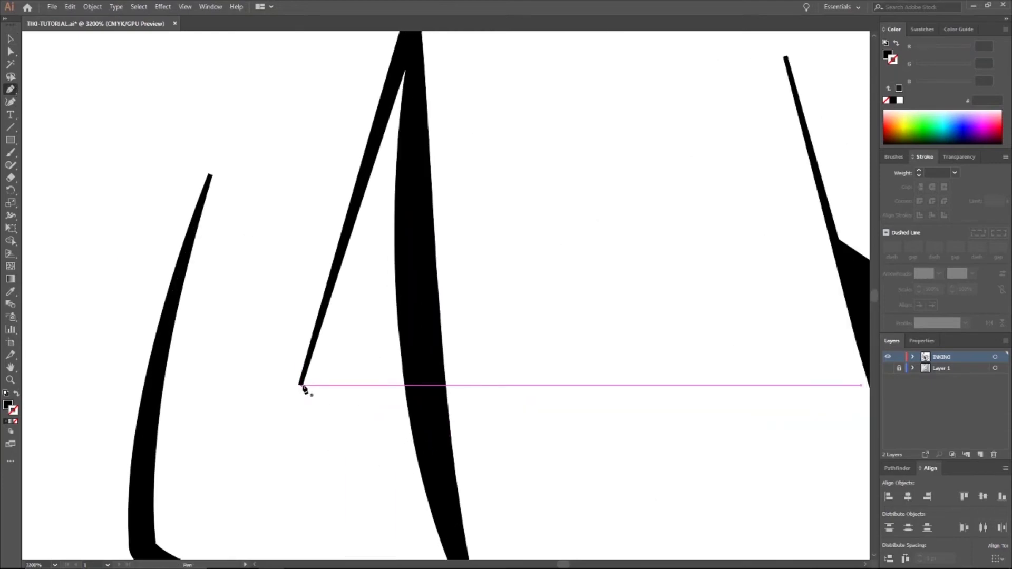
scroll(311, 369, "down", 1)
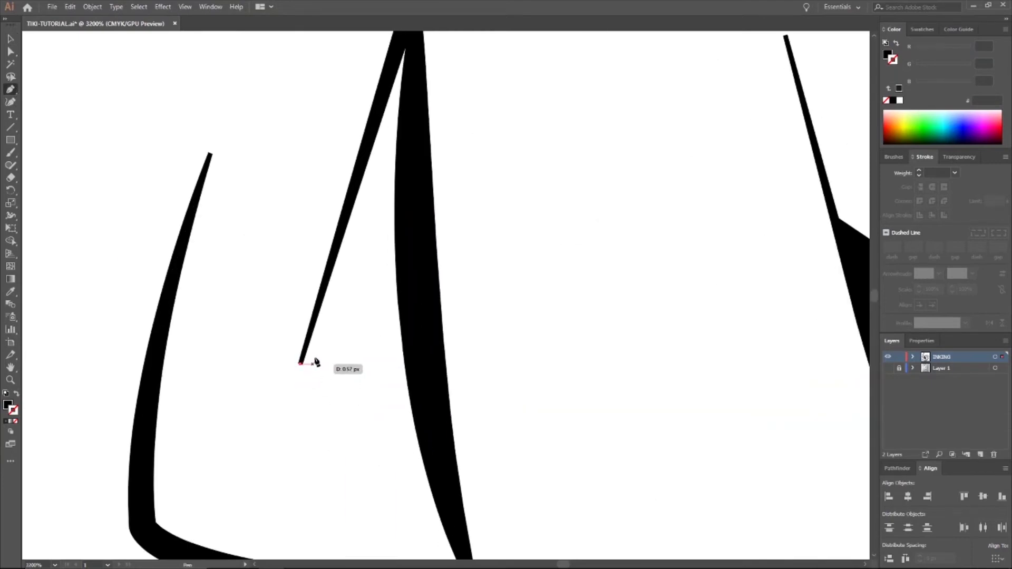
left_click(301, 364)
mouse_move(428, 473)
left_mouse_down()
mouse_move(486, 549)
mouse_move(499, 363)
mouse_move(490, 384)
left_mouse_up()
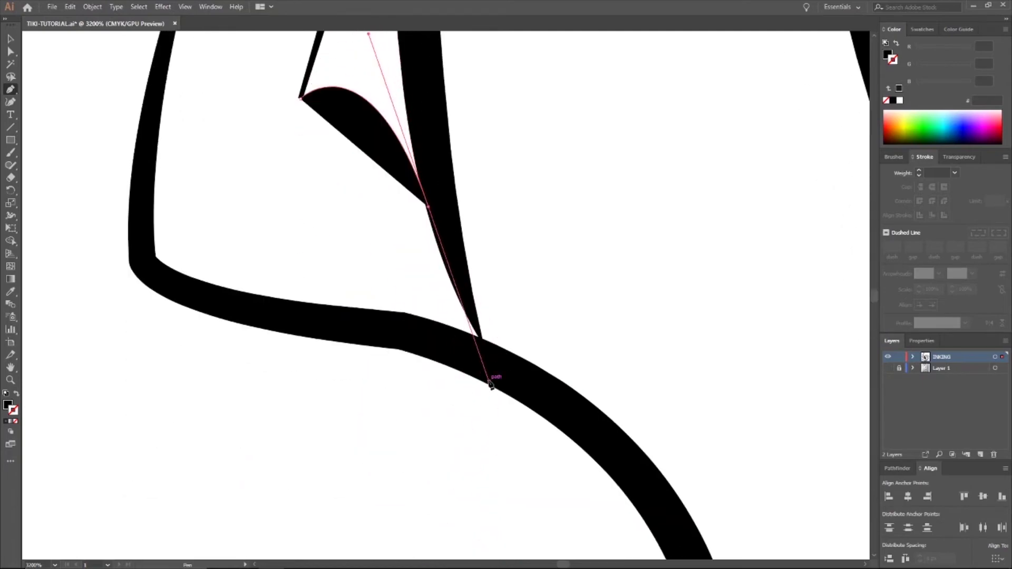
left_click(428, 205)
Step: Continue the shape up inside the crease to where it meets the bridge line, close it at the bridge tip, and deselect it
scroll(421, 201, "up", 4)
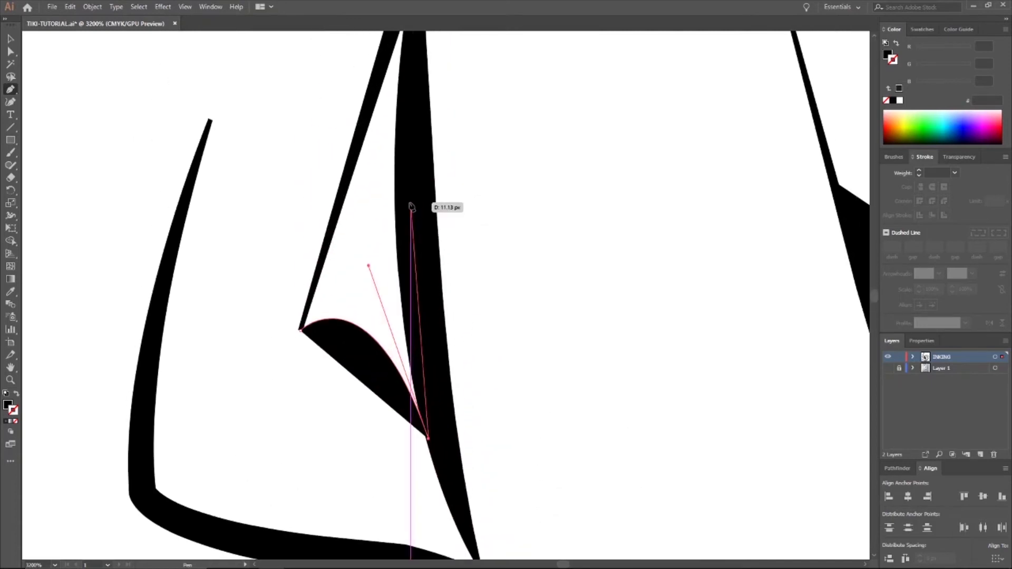
left_click(412, 203)
scroll(411, 132, "up", 2)
left_click(413, 92)
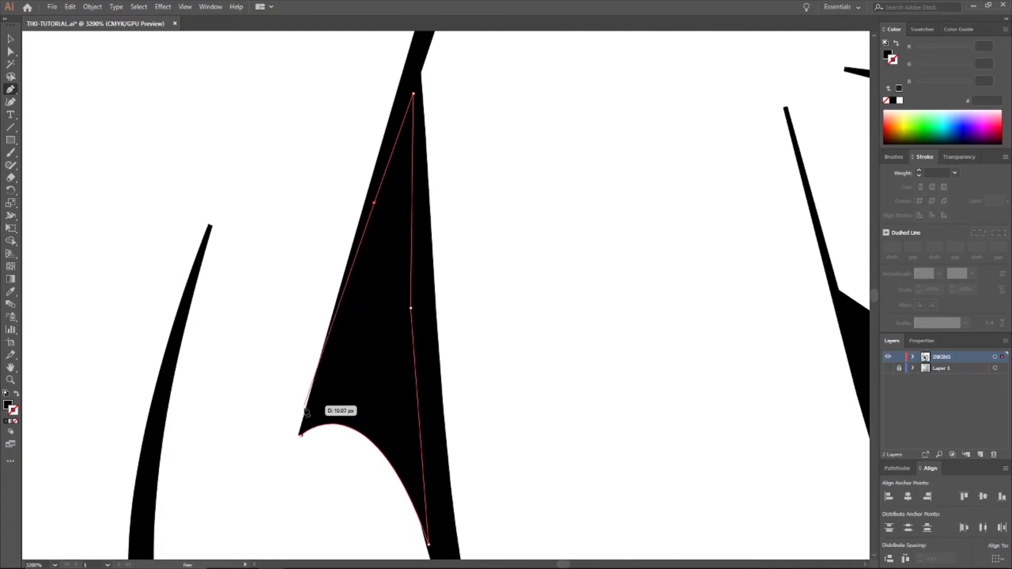
left_click(301, 435)
key("ctrl+shift+a")
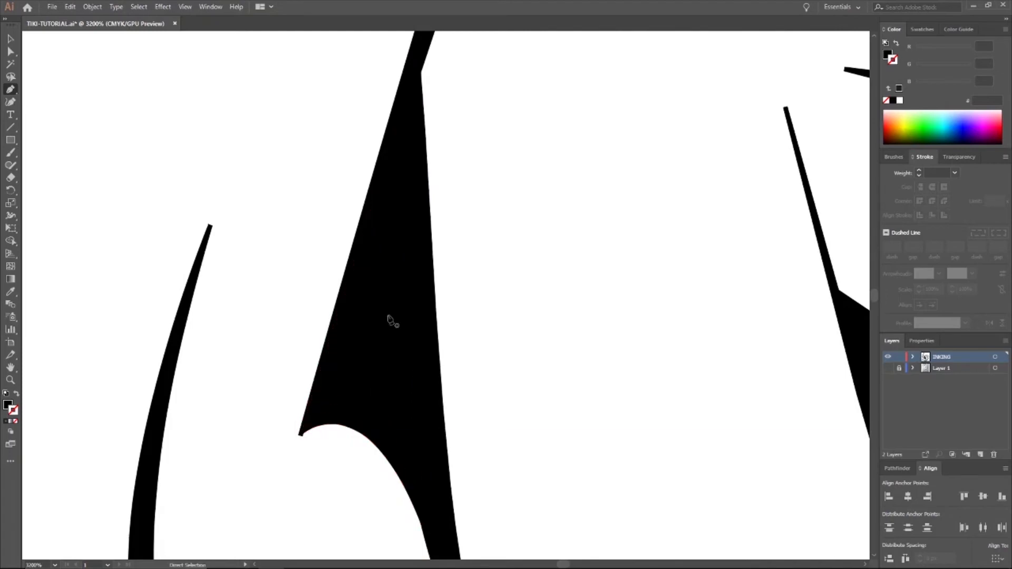
Step: Start a second black fill shape with a concave Pen curve from the crease's lower part to the upper edge of the nose outline
scroll(399, 326, "down", 5)
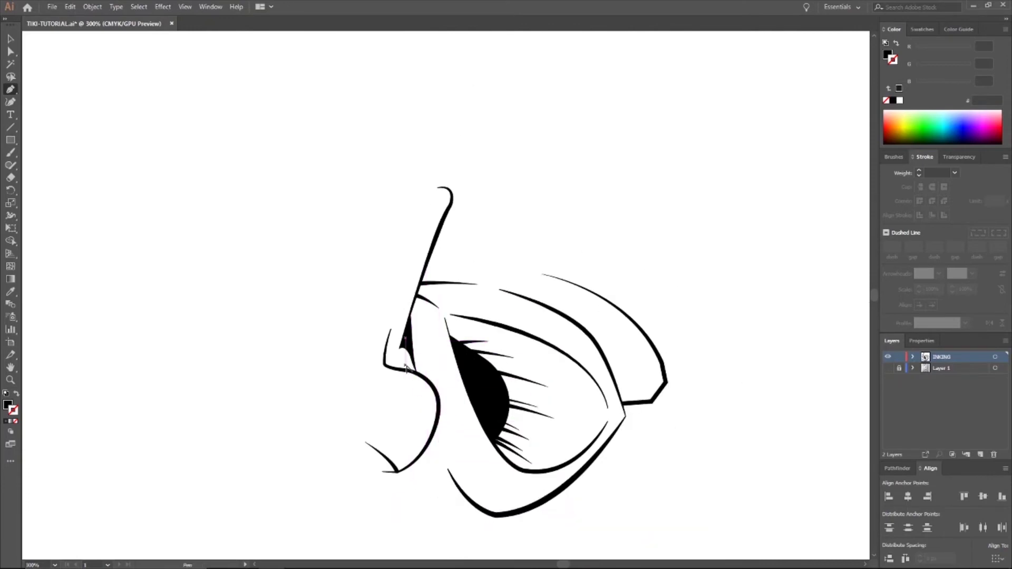
scroll(432, 369, "up", 3)
scroll(431, 369, "up", 5)
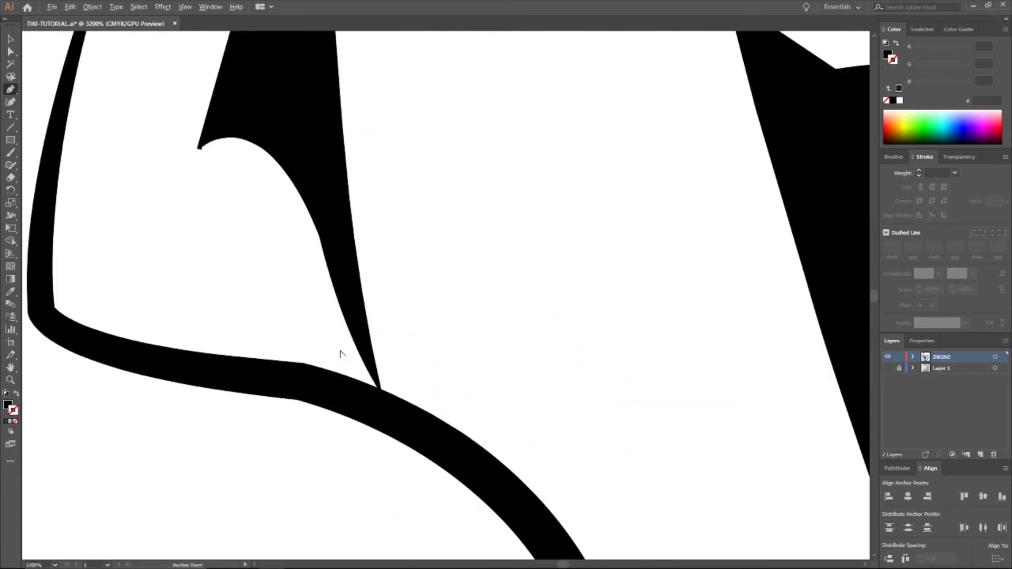
left_click(341, 294)
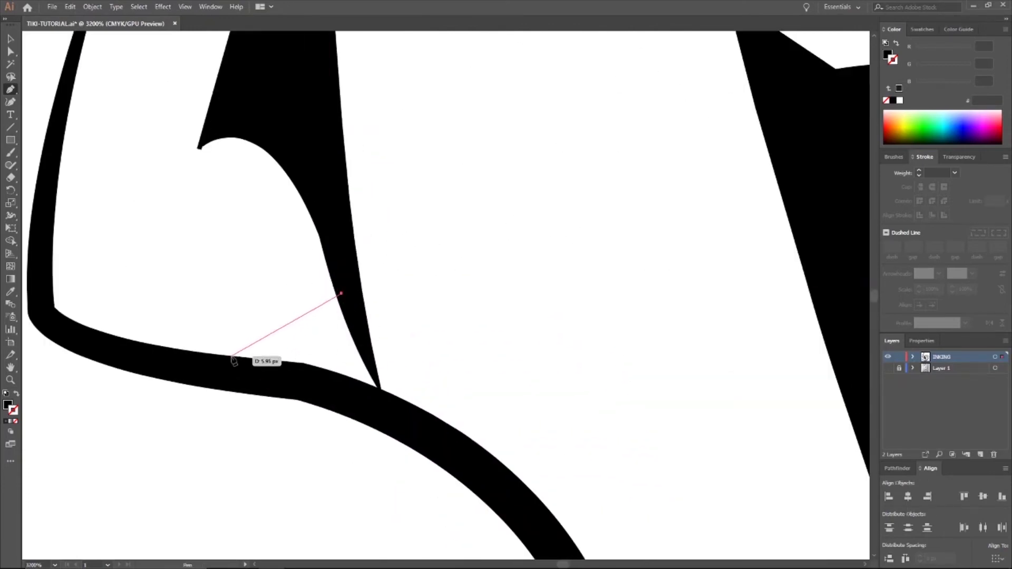
left_click_drag(230, 359, 134, 347)
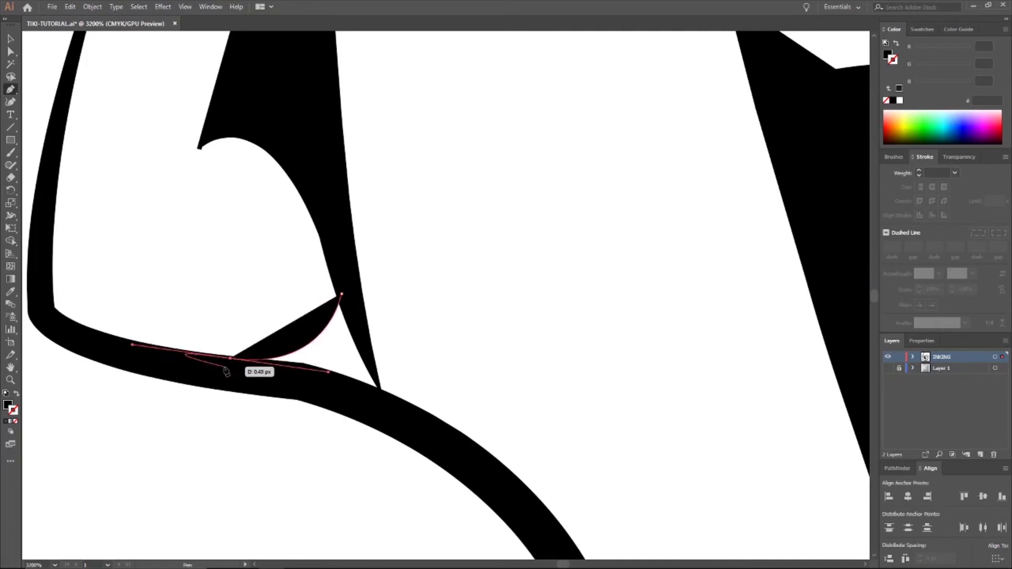
Step: Continue the black shape through the nose outline to its junction with the crease, up inside the crease, close it, and deselect it
left_click_drag(230, 358, 377, 387)
left_click(380, 402)
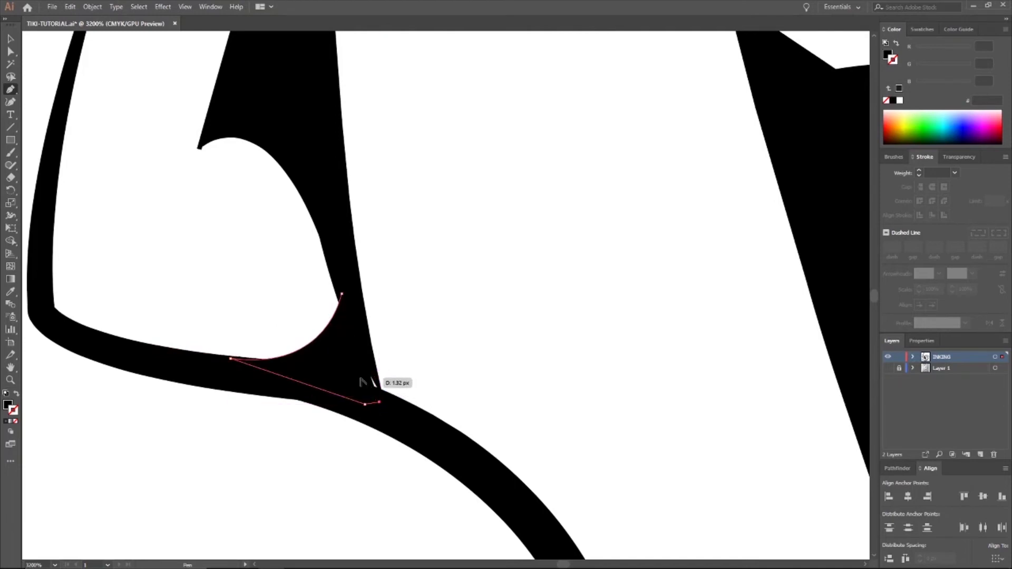
scroll(362, 381, "up", 3)
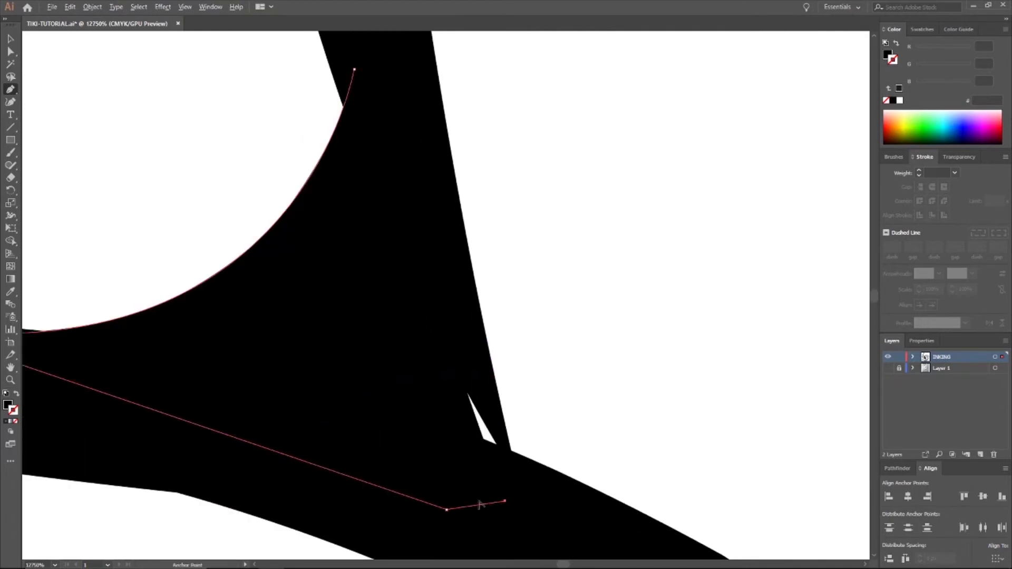
left_click(502, 442)
left_click(385, 75)
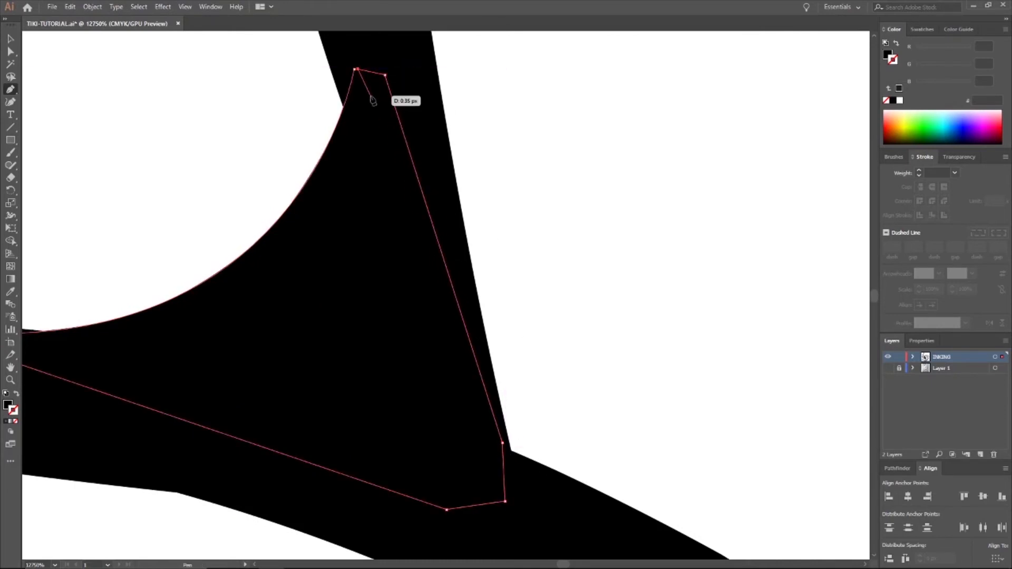
scroll(362, 77, "up", 3)
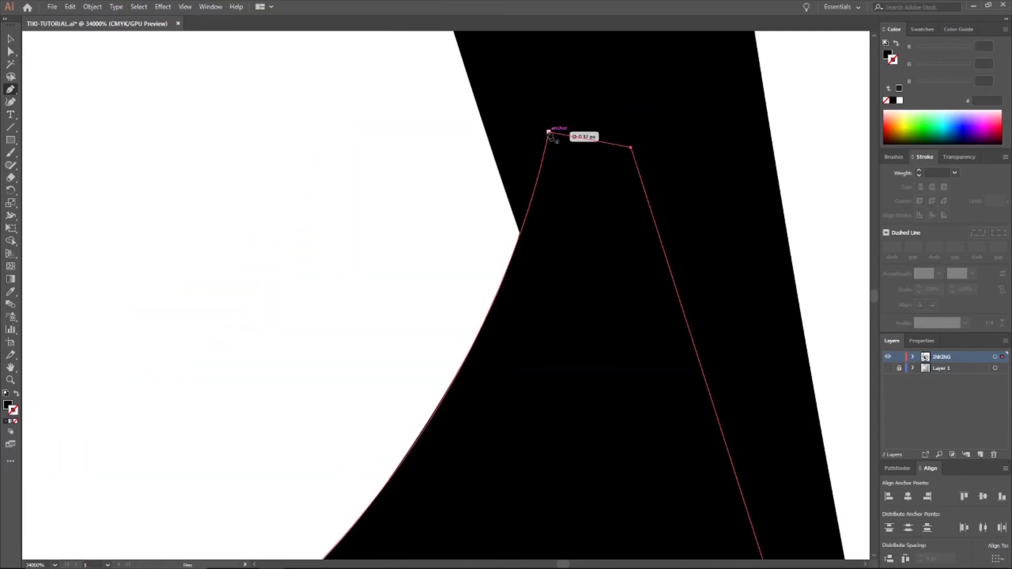
scroll(576, 183, "down", 3)
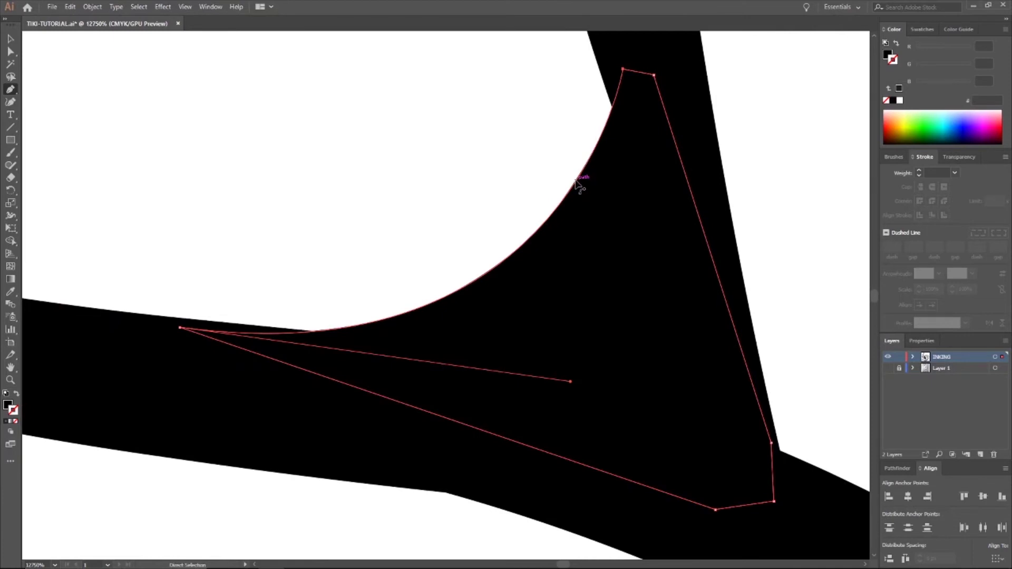
key("ctrl+shift+a")
Step: Compare the inked nose and eye with the reference by toggling the sketch layer's visibility, and examine the whole artboard
scroll(626, 206, "down", 10)
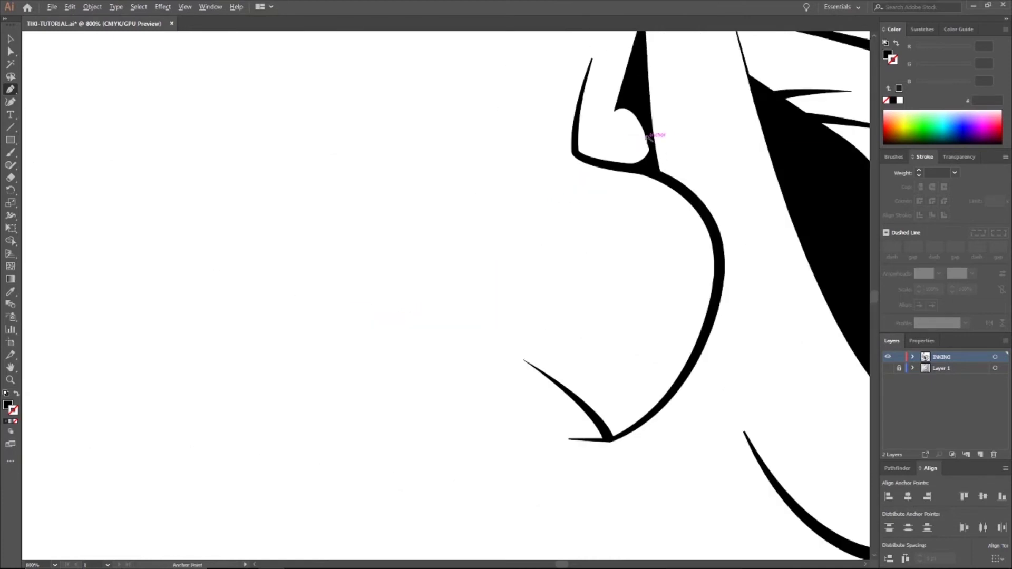
scroll(672, 170, "up", 2)
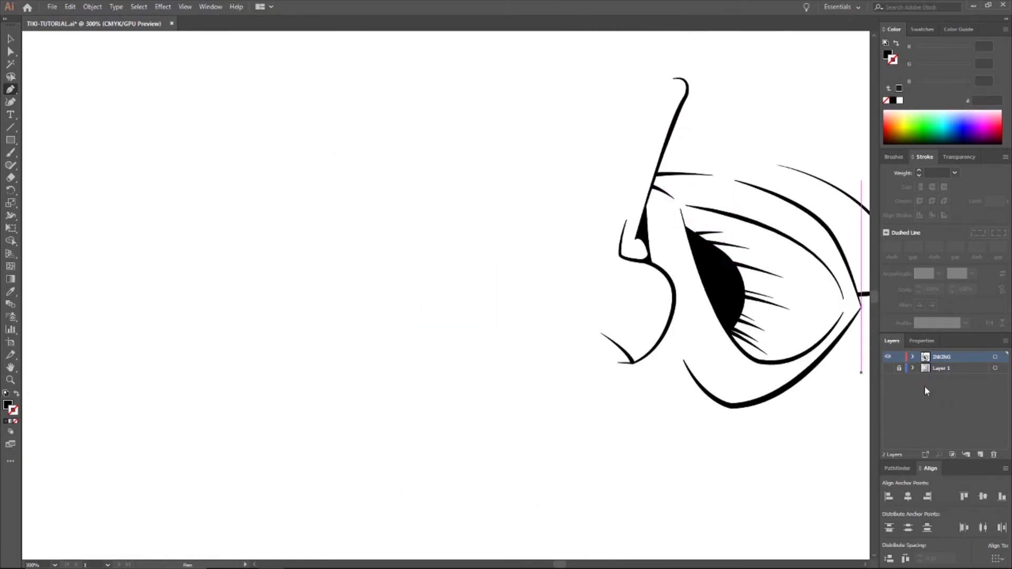
left_click(889, 369)
left_click(889, 369)
left_click(889, 369)
left_click(889, 369)
left_click(889, 369)
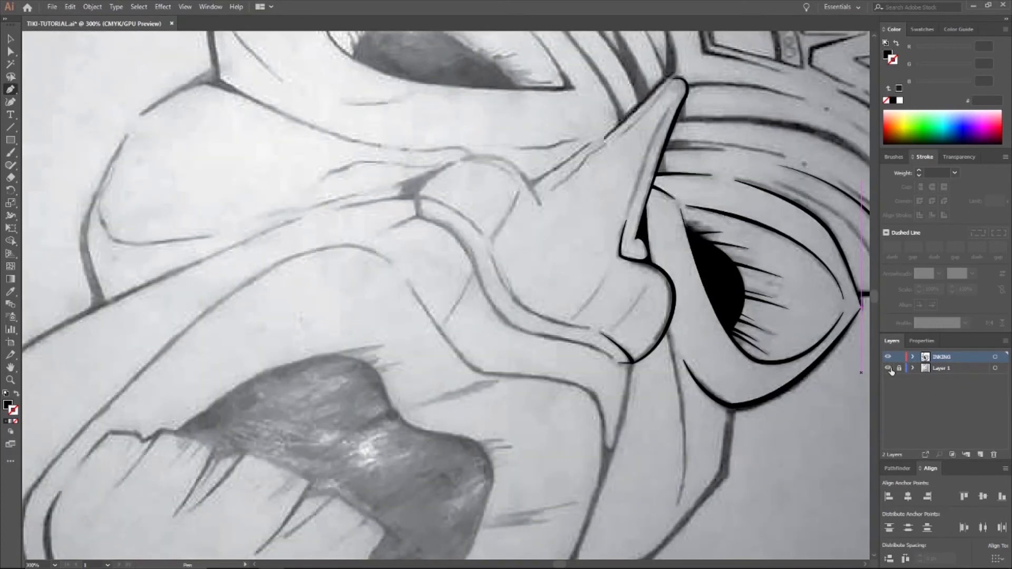
left_click(889, 369)
scroll(732, 307, "down", 4)
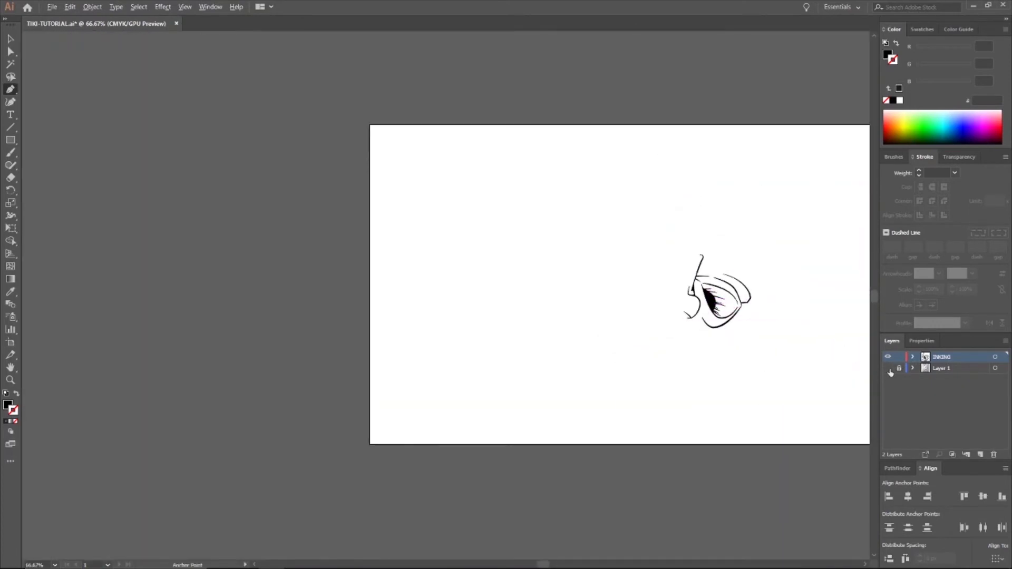
Step: Show the sketch layer and draw a closed black shape curving from the eye's outer tip into the adjoining fold edge, and deselect it
left_click(888, 369)
scroll(815, 290, "up", 5)
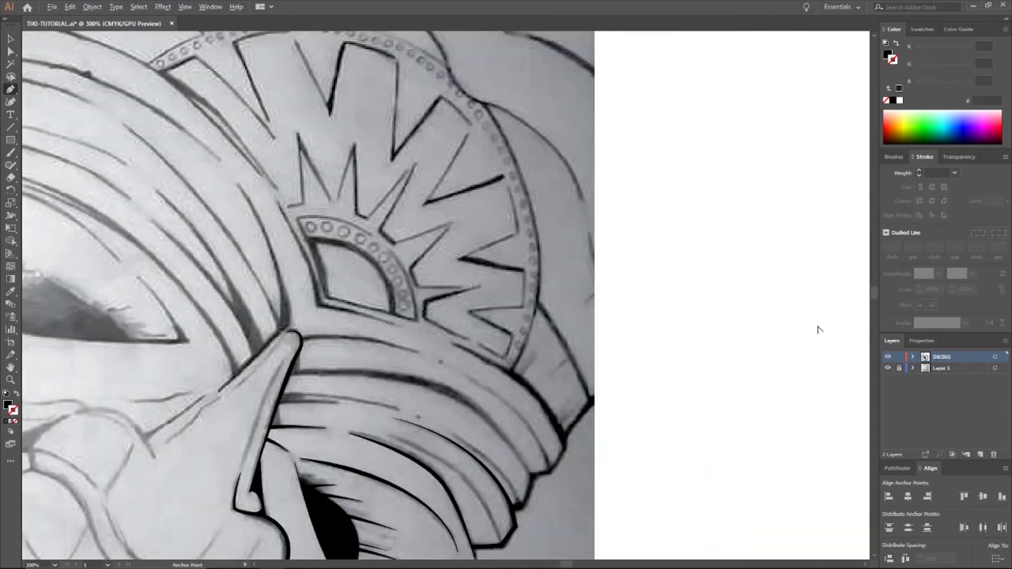
scroll(818, 330, "down", 3)
scroll(464, 382, "down", 1)
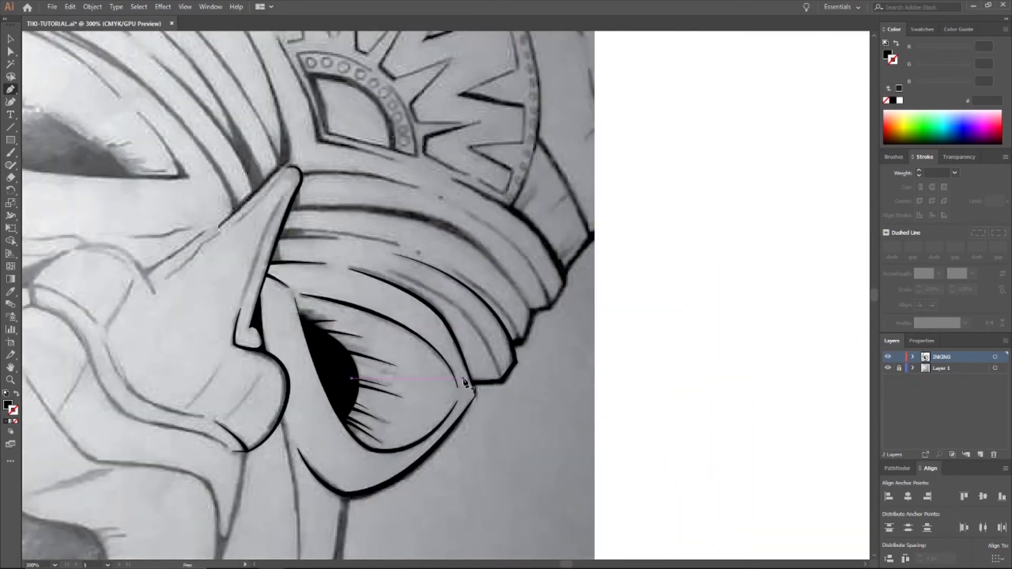
scroll(465, 382, "up", 7)
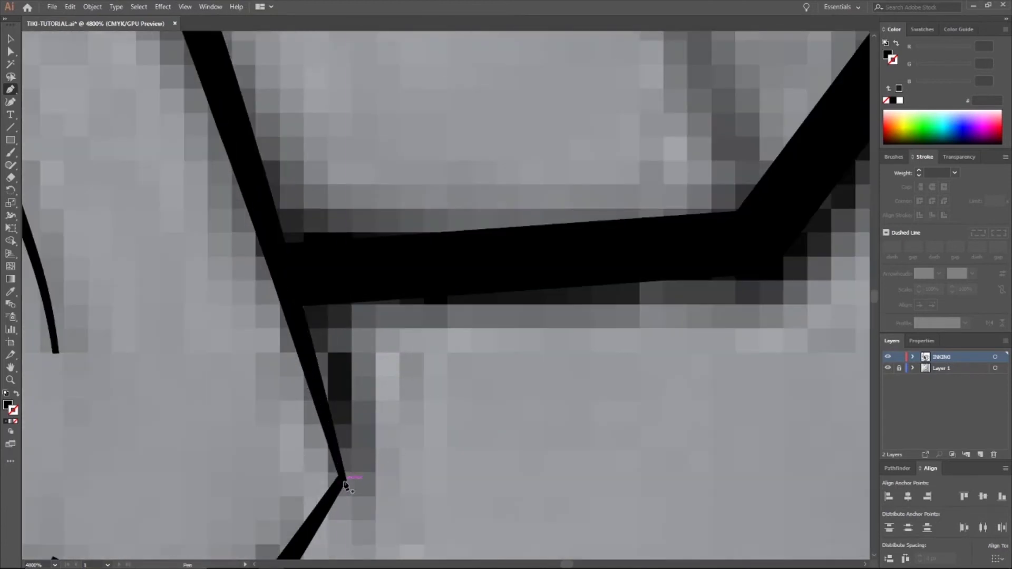
left_click(344, 479)
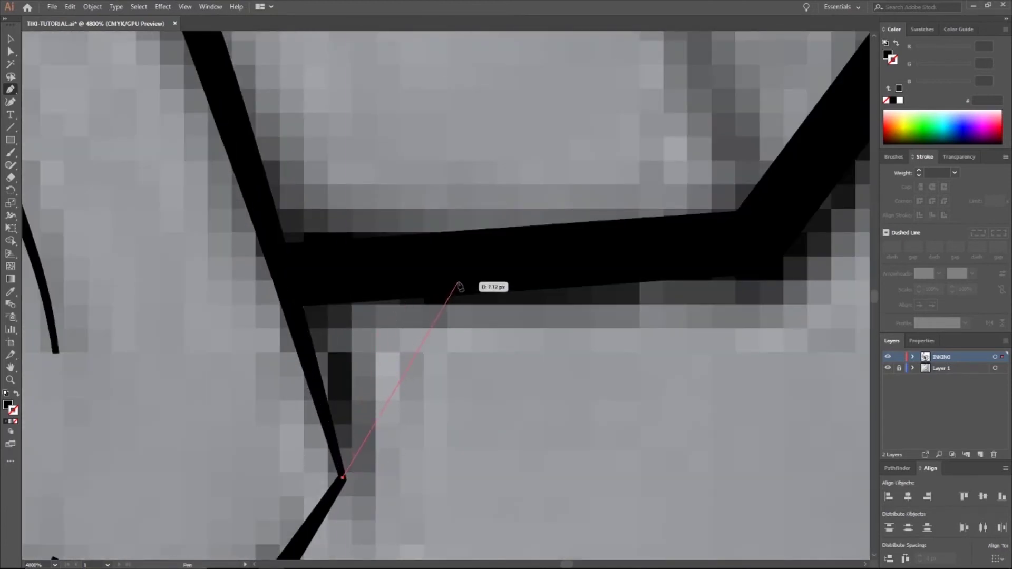
left_click_drag(493, 280, 659, 247)
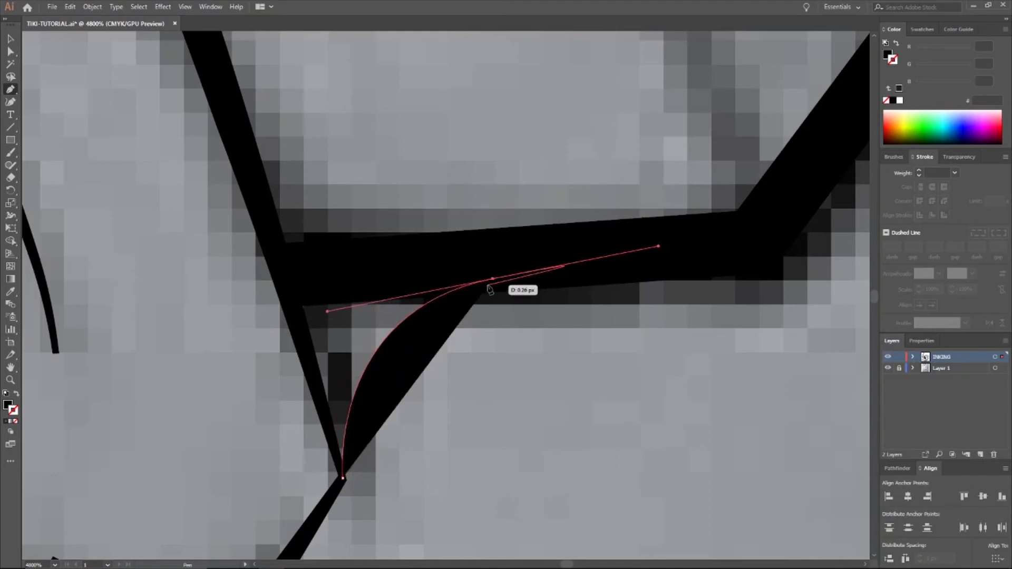
left_click(275, 275)
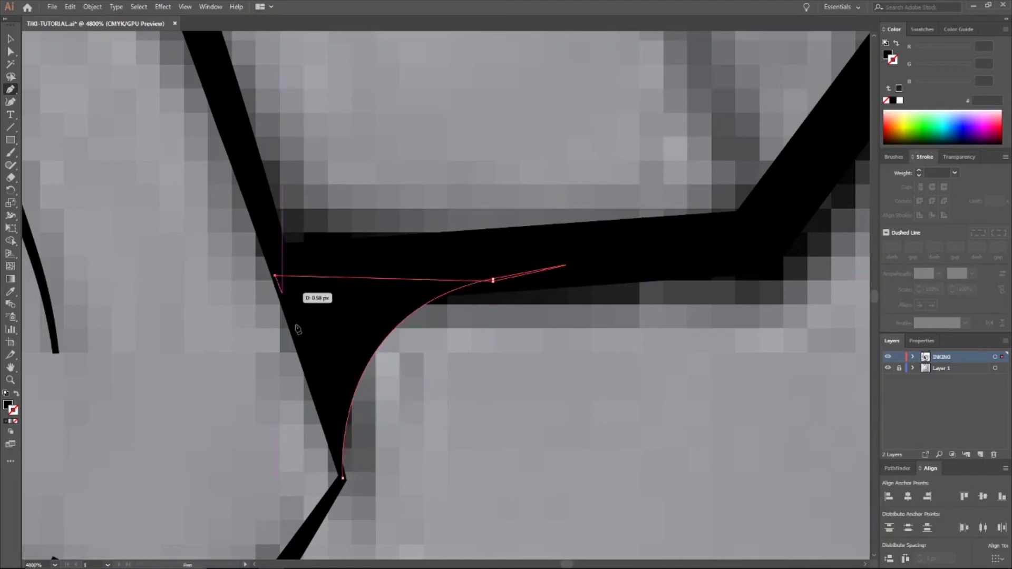
left_click(342, 478)
left_click(381, 451, "ctrl")
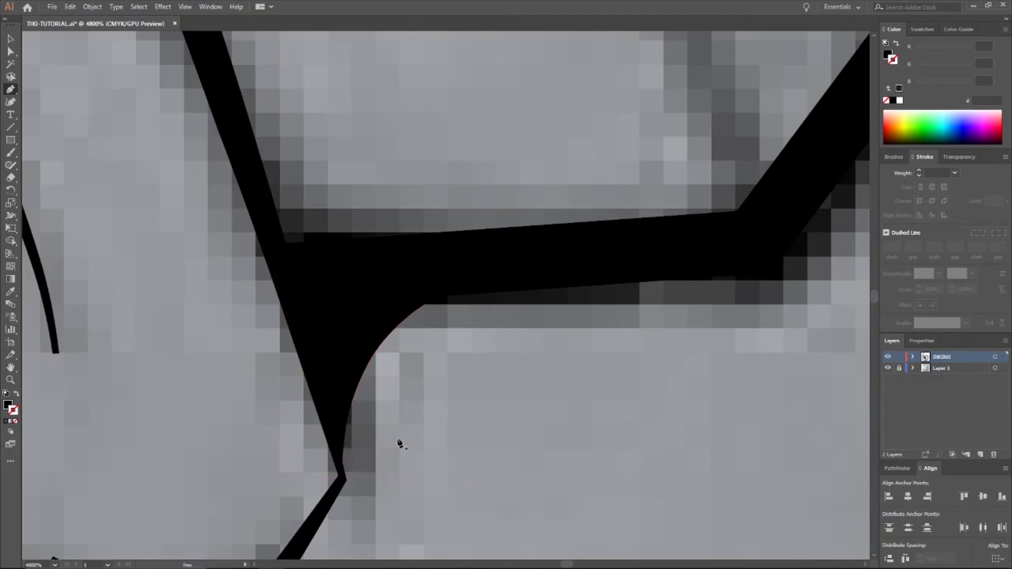
Step: Check the filled eye corner with the sketch layer hidden and shown, and examine the brow folds that still need inking
scroll(399, 443, "down", 6)
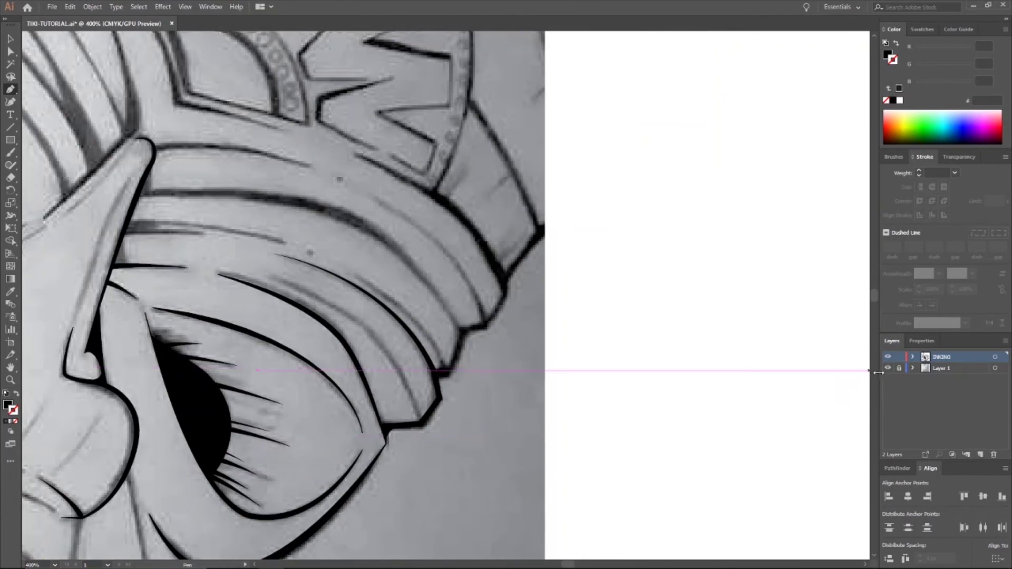
left_click(889, 368)
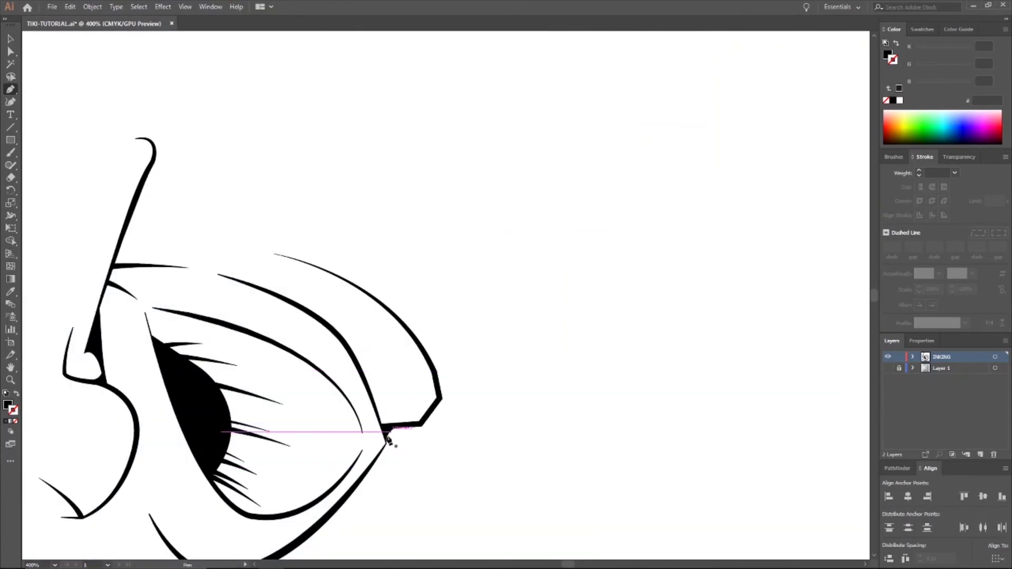
left_click(889, 368)
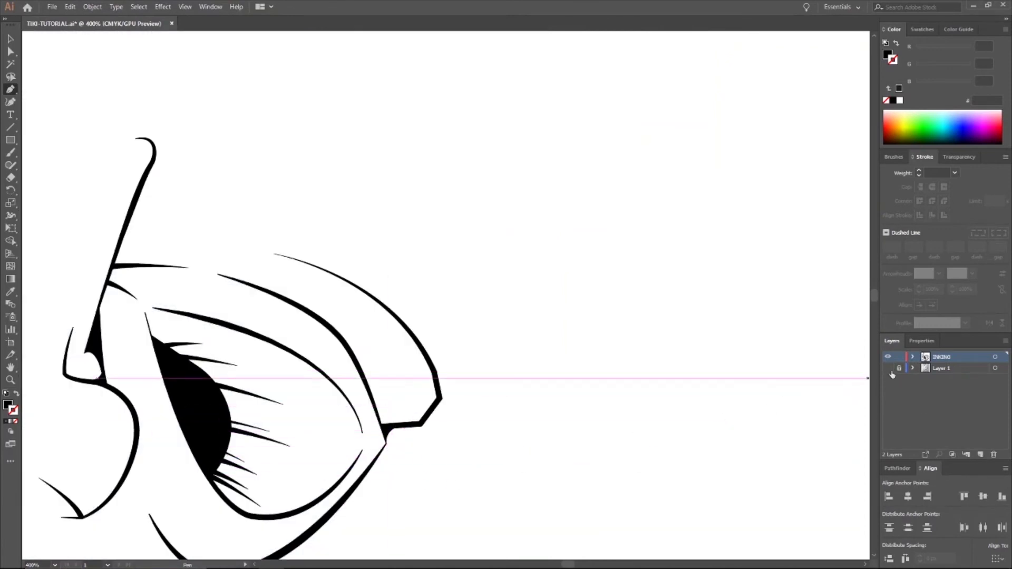
scroll(320, 316, "down", 3)
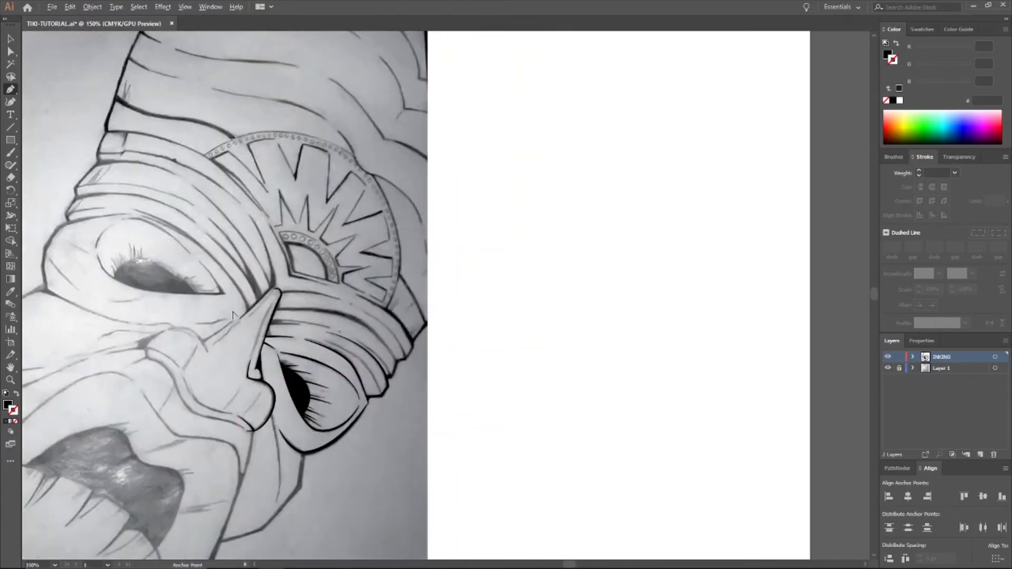
scroll(233, 314, "down", 2)
scroll(161, 316, "up", 4)
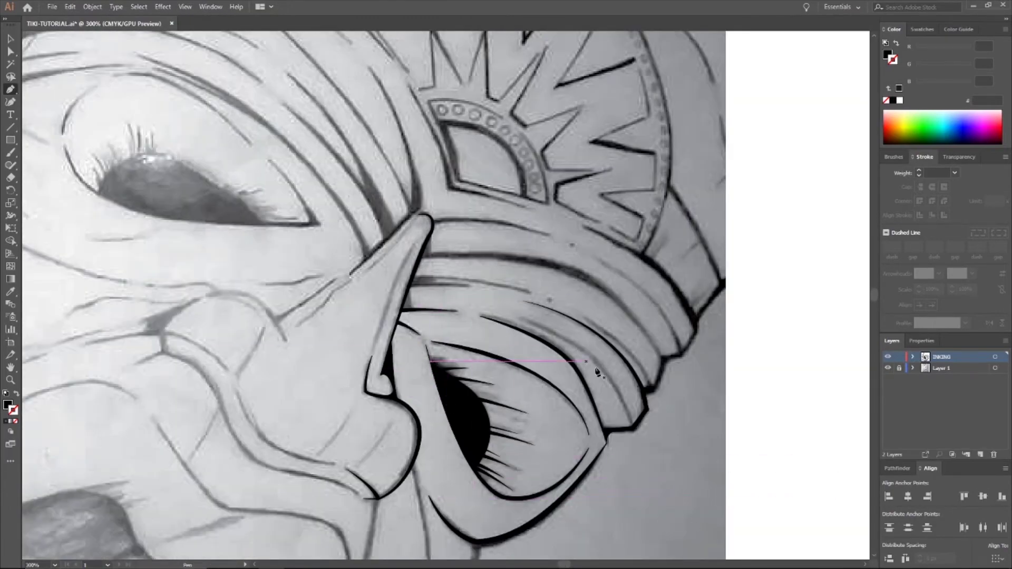
scroll(600, 378, "up", 3)
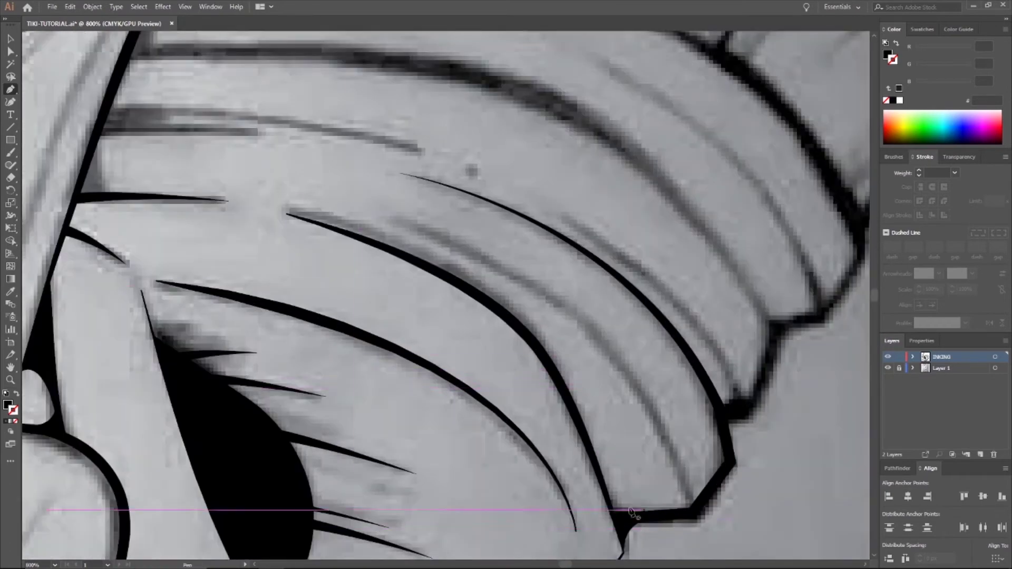
scroll(319, 435, "down", 3)
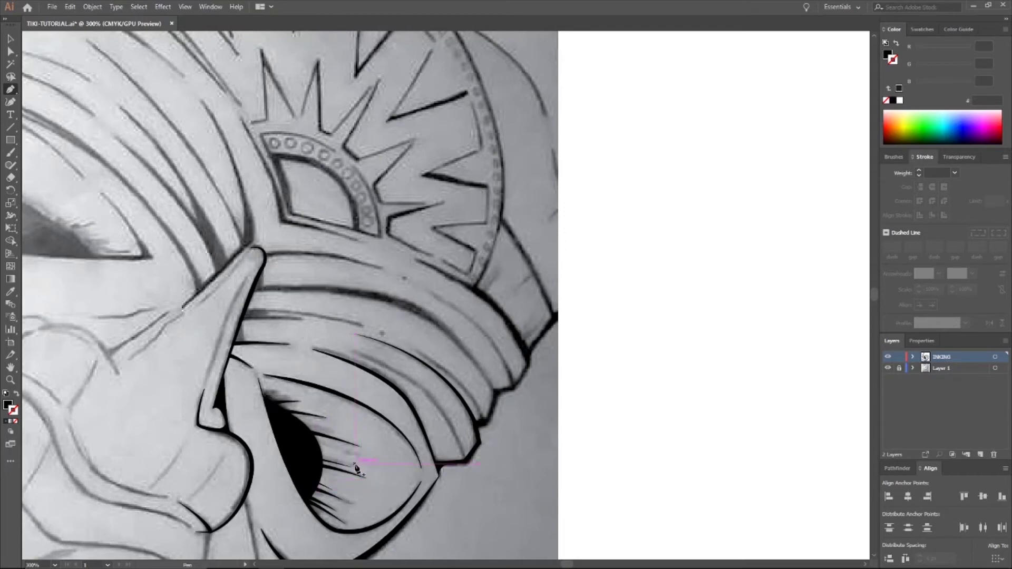
Step: Draw a curved crease from the lowest brow fold's bottom corner along the sketch, swap fill and stroke, and apply a tapered width profile
scroll(346, 384, "left", 5)
scroll(533, 491, "up", 3)
left_click(519, 412)
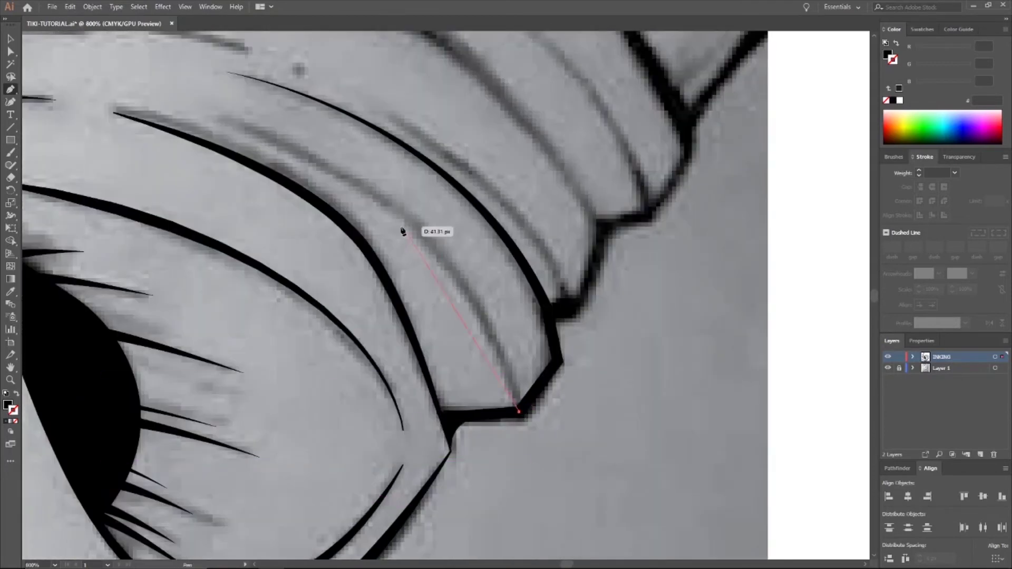
scroll(271, 148, "down", 3)
left_click_drag(148, 101, 148, 102)
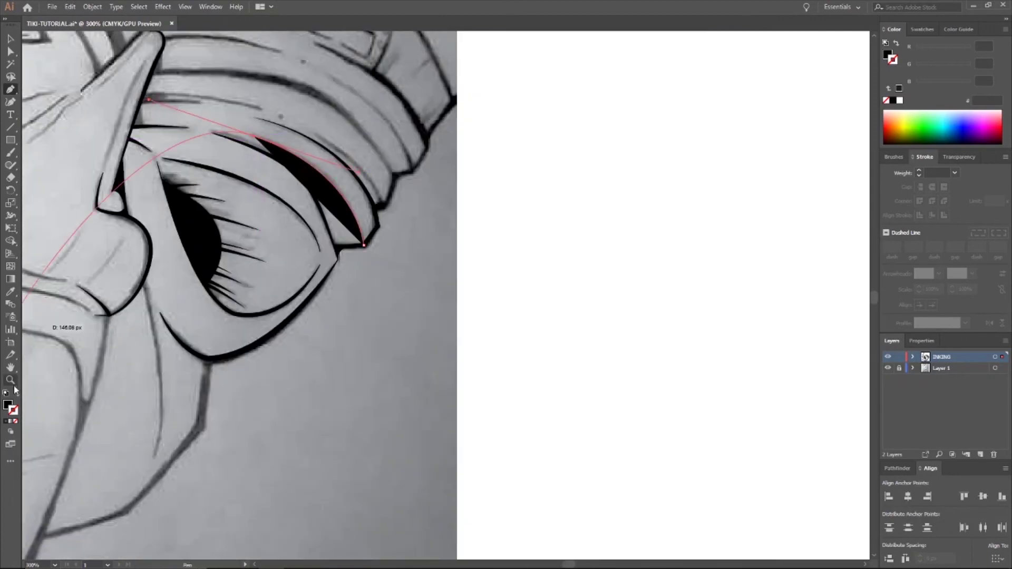
left_click(16, 394)
left_click(965, 323)
left_click(940, 387)
key("ctrl+shift+a")
Step: Trace the stepped outer edge of the upper brow folds with straight Pen segments at 2 pt, Uniform profile, and deselect it
scroll(385, 160, "up", 3)
scroll(399, 271, "down", 2)
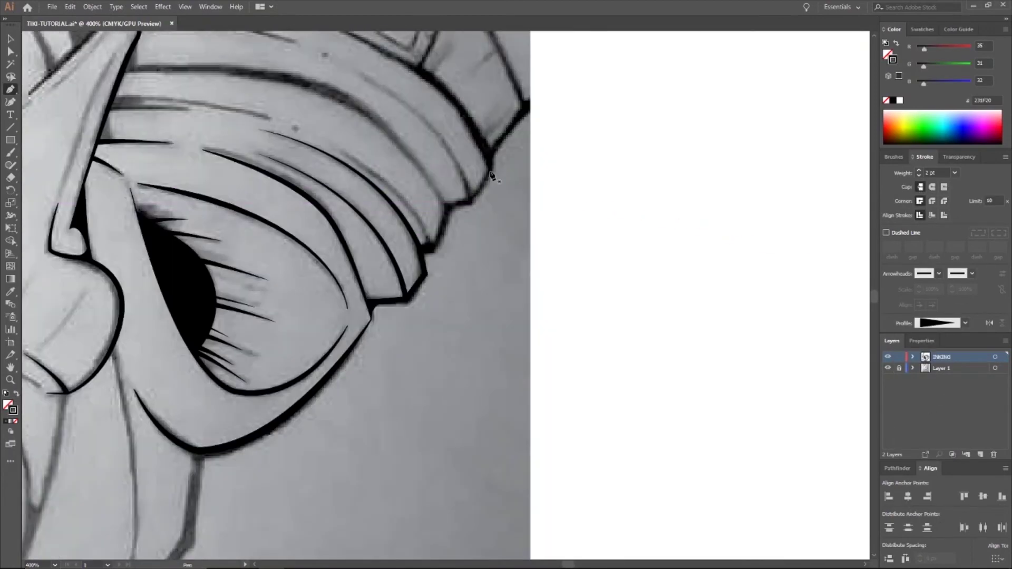
left_click(494, 167)
left_click(473, 203)
left_click(448, 210)
left_click(428, 248)
left_click(918, 171)
key("ctrl+shift+a")
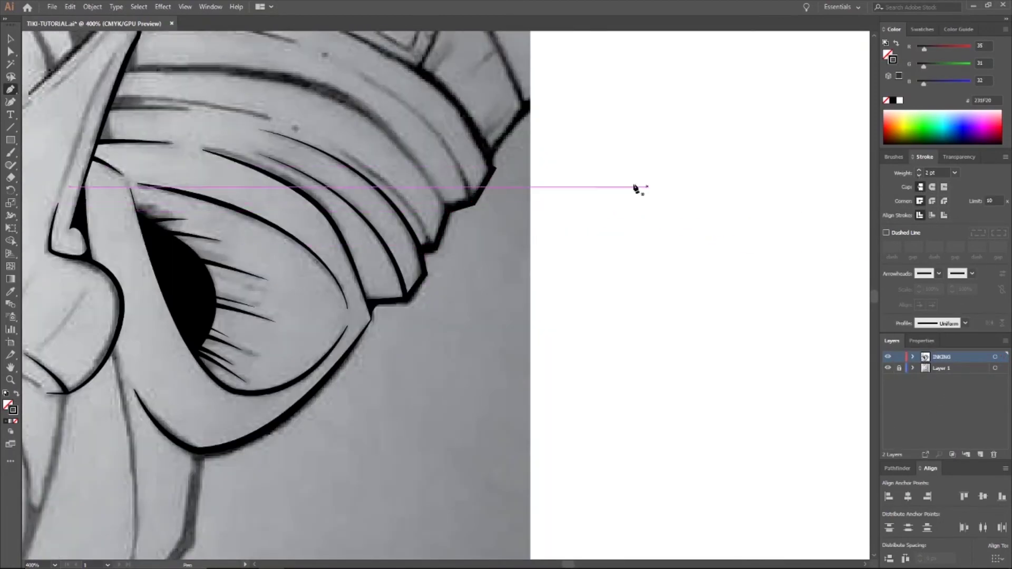
Step: Draw a long smooth brow crease from the inner corner of the stepped edge along the sketch to the nose bridge line
scroll(635, 185, "up", 2)
left_click(449, 273)
left_click_drag(299, 145, 191, 111)
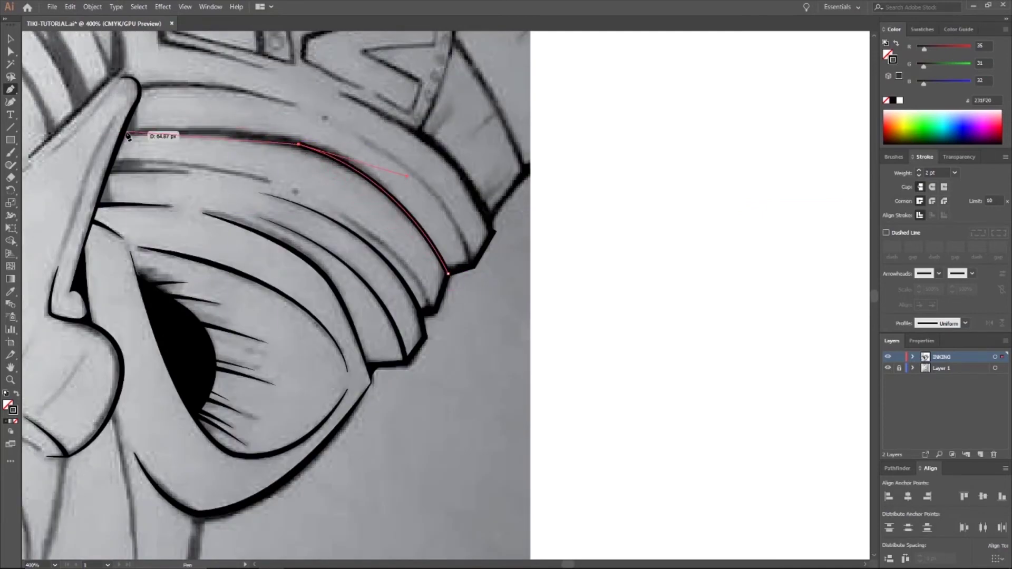
scroll(211, 137, "left", 5)
left_click_drag(333, 132, 224, 142)
Step: Give the long crease a tapered width profile thickest at the nose bridge and a 3 pt weight, checking it with the sketch layer hidden
left_click(966, 323)
left_click(932, 409)
left_click(888, 368)
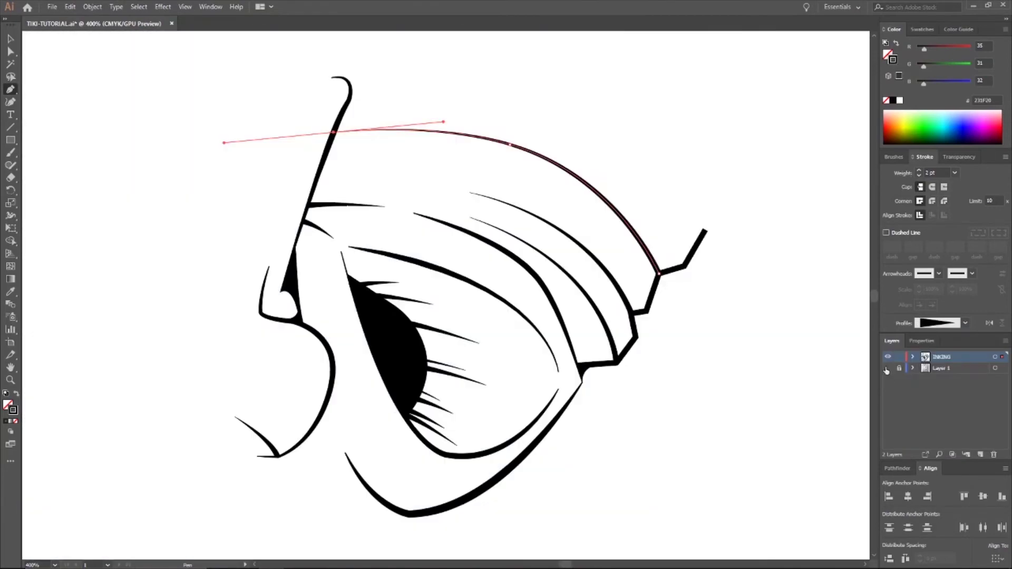
left_click(989, 323)
key("ctrl+2")
scroll(673, 259, "up", 1)
left_click(69, 7)
left_click(79, 19)
left_click(919, 172)
scroll(648, 285, "up", 5)
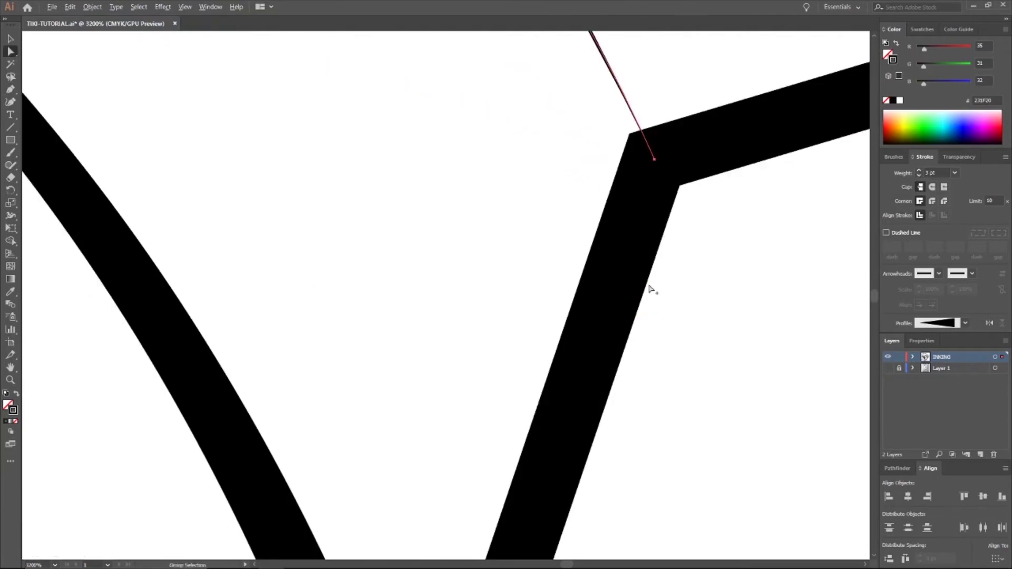
Step: Draw a short curved crease from the middle fold's lower corner upward along the faint sketch line
key("ctrl+0")
key("p")
left_click(738, 379)
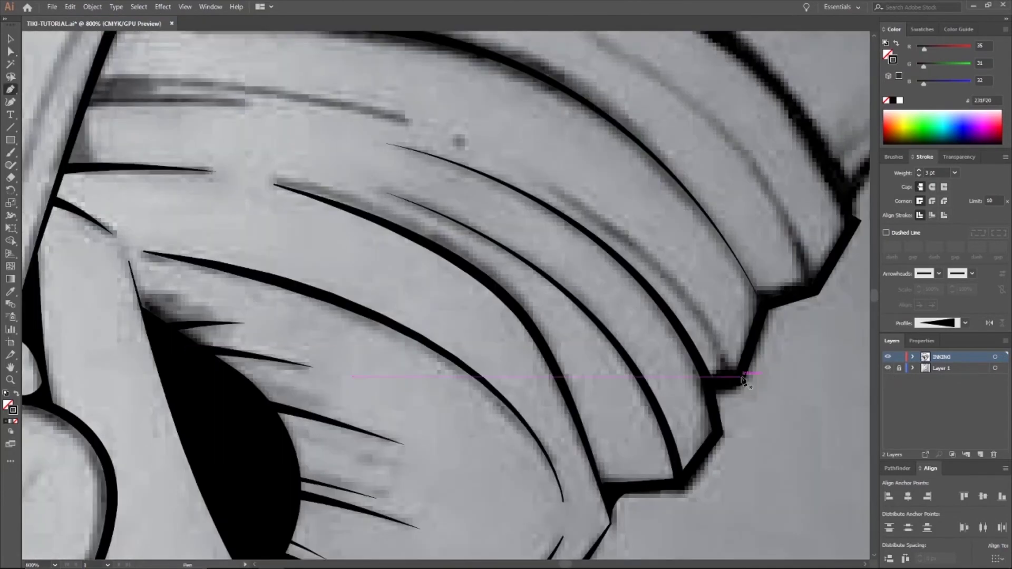
left_click_drag(563, 184, 428, 106)
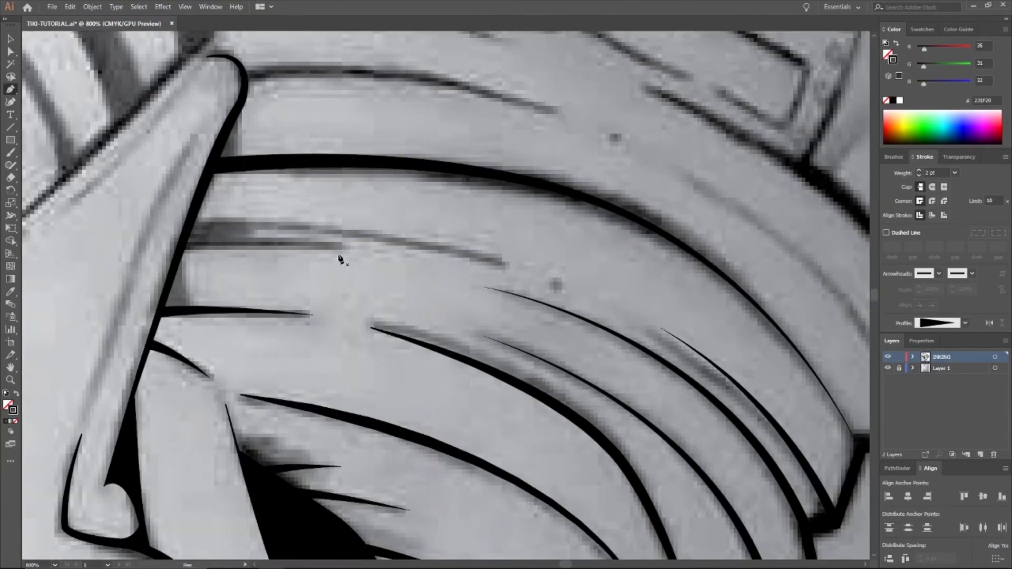
Step: Draw a short 2 pt crease ending at the nose bridge below the shaded sketch band, tapered with its thick end at the bridge
left_click(371, 267)
left_click_drag(180, 260, 73, 270)
left_click(919, 171)
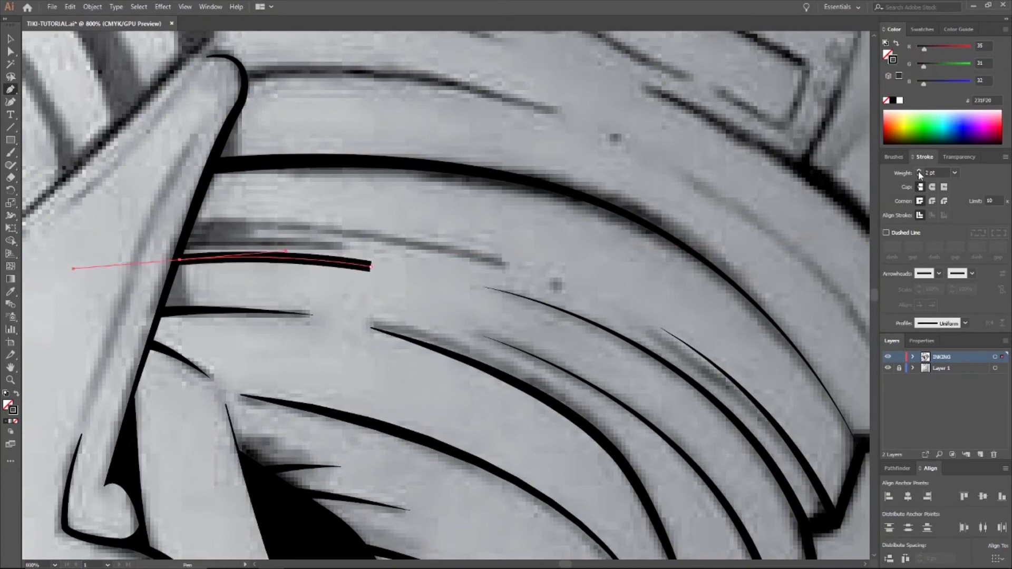
left_click(966, 323)
left_click(941, 391)
left_click(989, 323)
Step: Draw a longer curved crease along the sketch line above the short one, ending at the nose bridge line
scroll(191, 251, "up", 4)
scroll(190, 251, "up", 2)
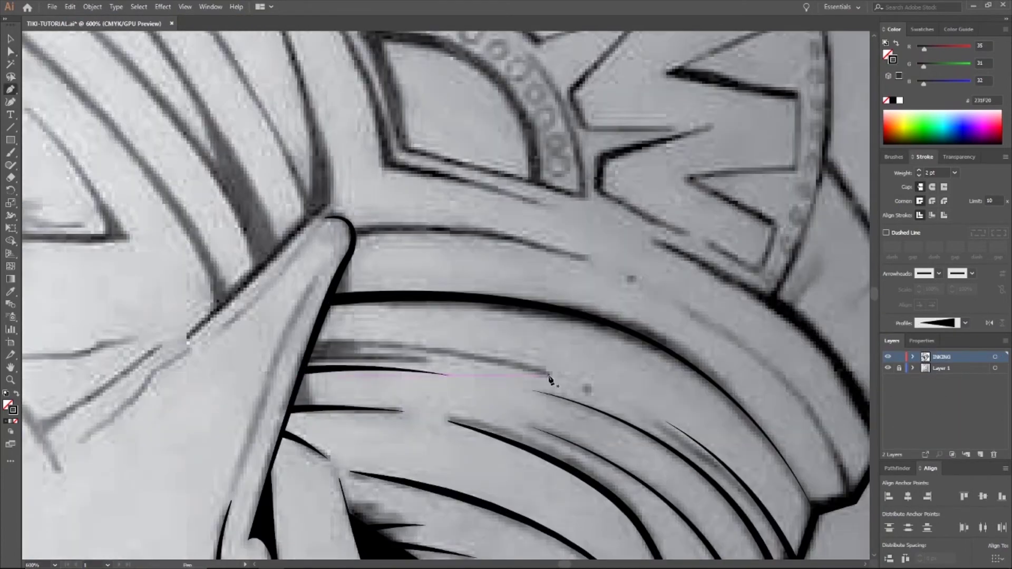
left_click(549, 378)
mouse_move(308, 353)
left_mouse_down()
mouse_move(317, 352)
mouse_move(165, 372)
mouse_move(161, 364)
left_mouse_up()
scroll(605, 388, "down", 5)
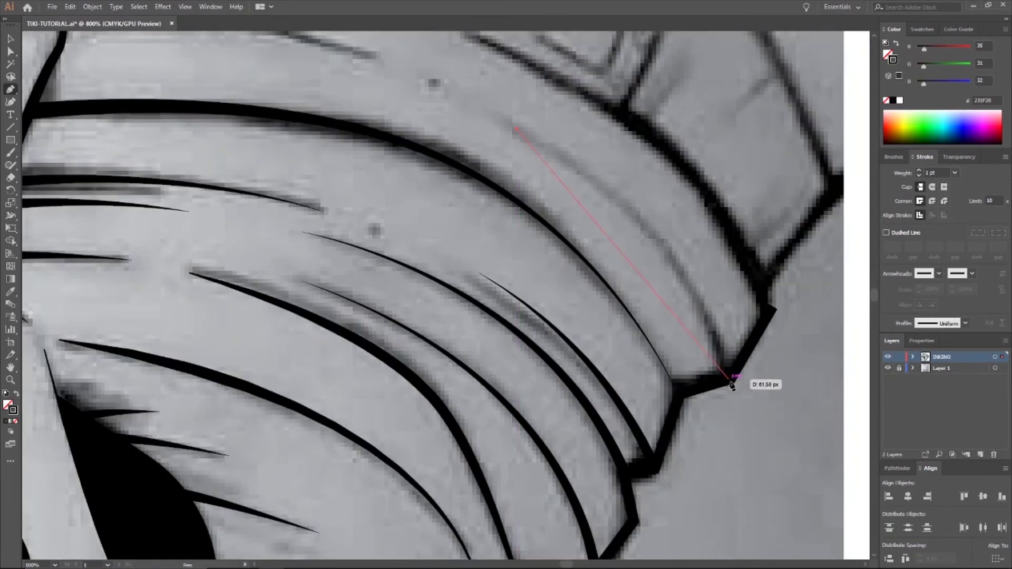
Step: Draw two tapered creases on the top fold: a 2 pt one ending at its lower corner and another along its upper sketch line
left_click_drag(732, 379, 786, 551)
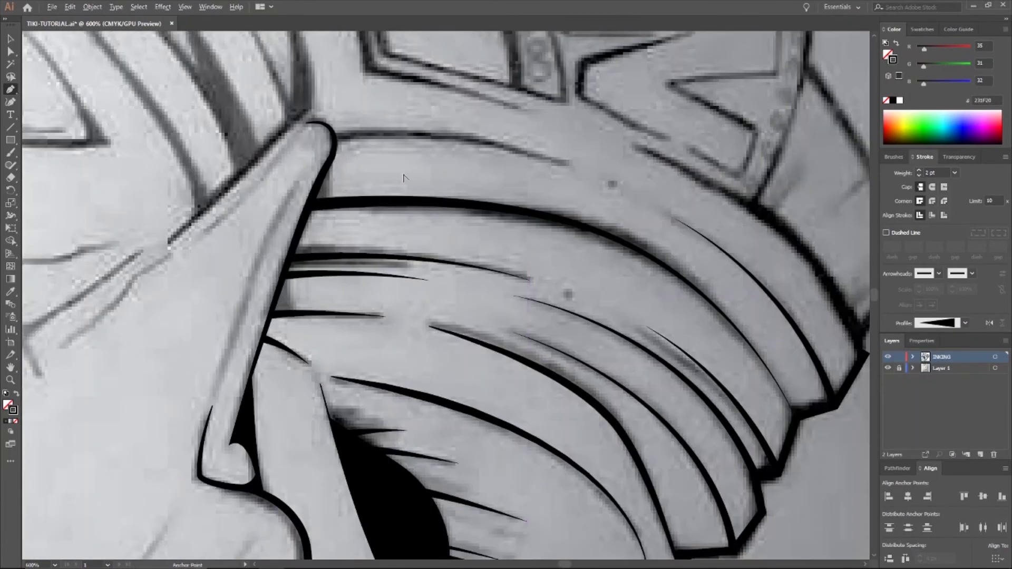
left_click(567, 188)
left_click_drag(337, 164, 188, 177)
left_click(918, 171)
left_click(965, 323)
left_click(938, 407)
left_click(989, 324)
left_click(605, 217, "ctrl")
Step: Draw a small ellipse over the sketch dot on the top fold and give it a solid black fill without a stroke
scroll(604, 217, "up", 3)
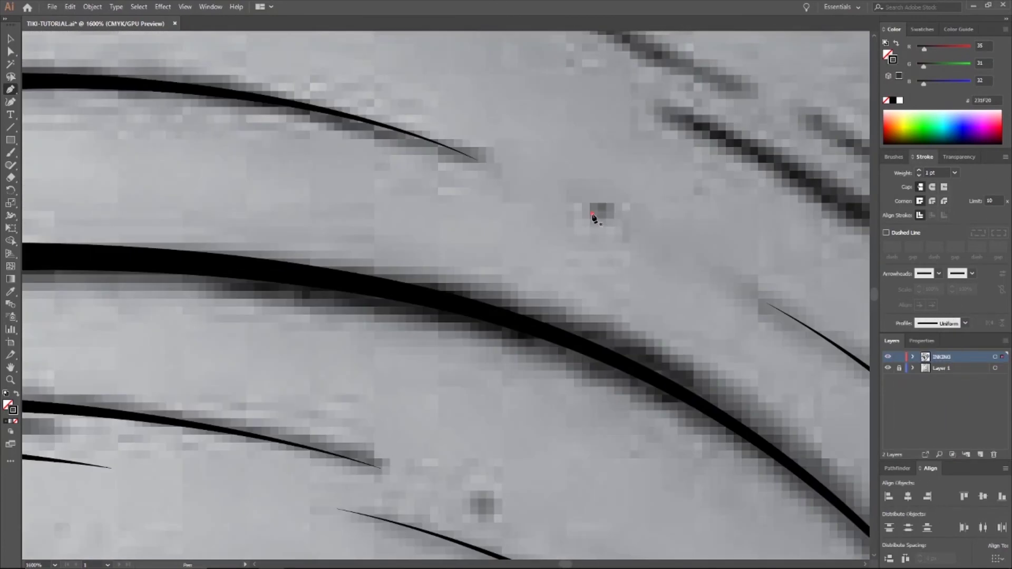
key("ctrl+z")
key("ctrl+z")
left_click_drag(10, 140, 53, 165)
left_click_drag(591, 203, 611, 222)
left_click(17, 394)
left_click(440, 94, "ctrl")
scroll(440, 94, "down", 6)
scroll(437, 110, "up", 6)
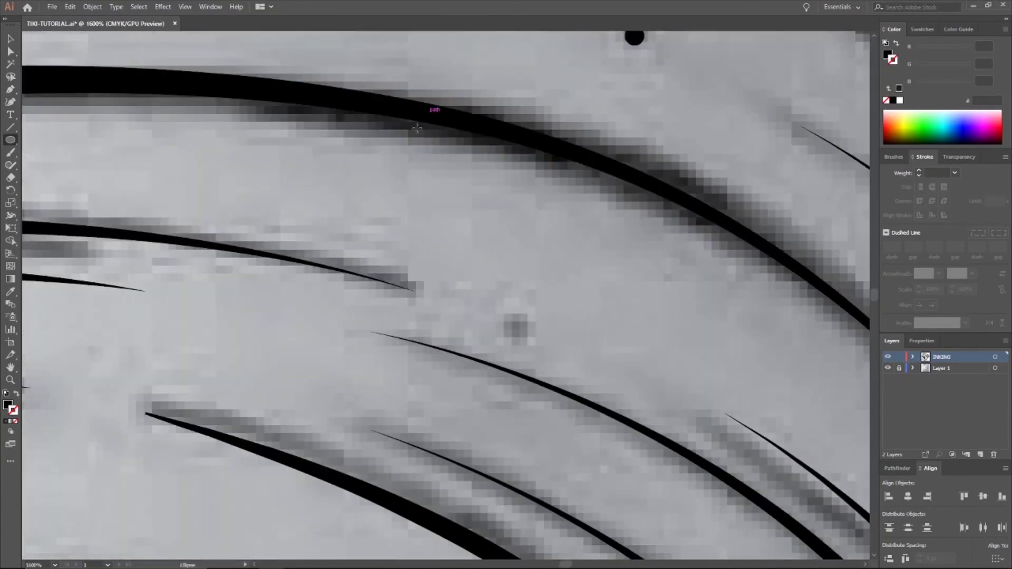
left_click(635, 38, "ctrl")
left_click(11, 39)
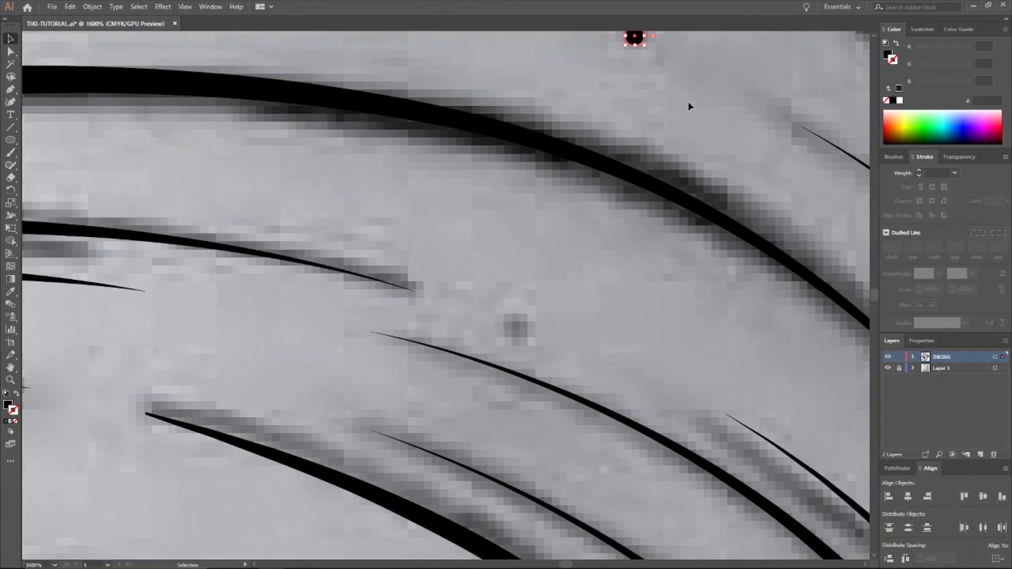
scroll(688, 105, "down", 5)
scroll(664, 68, "up", 2)
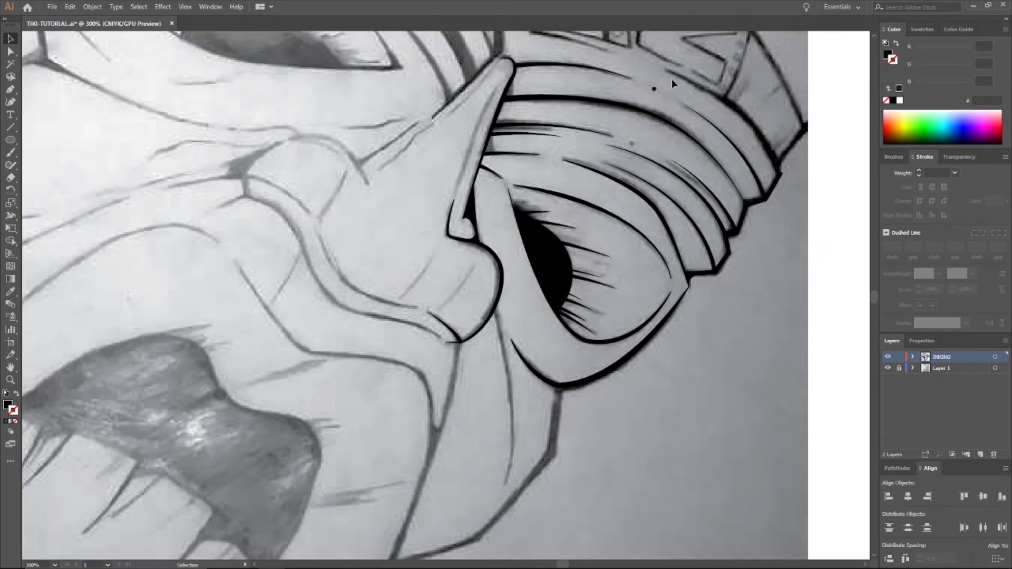
scroll(671, 80, "up", 5)
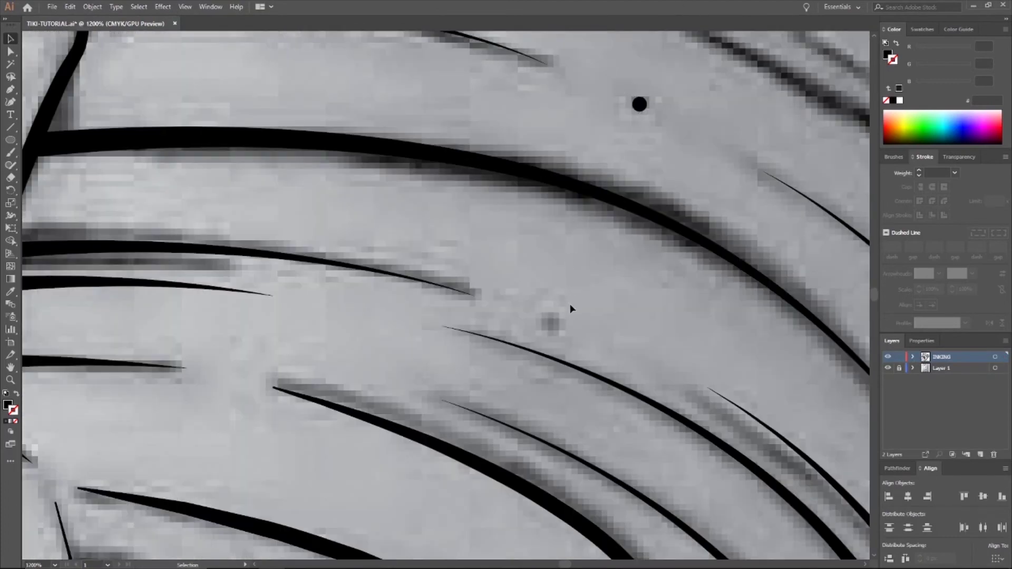
Step: Draw a solid black circle about 2.7 px wide over the lower sketch dot using the Ellipse tool
left_click(14, 144)
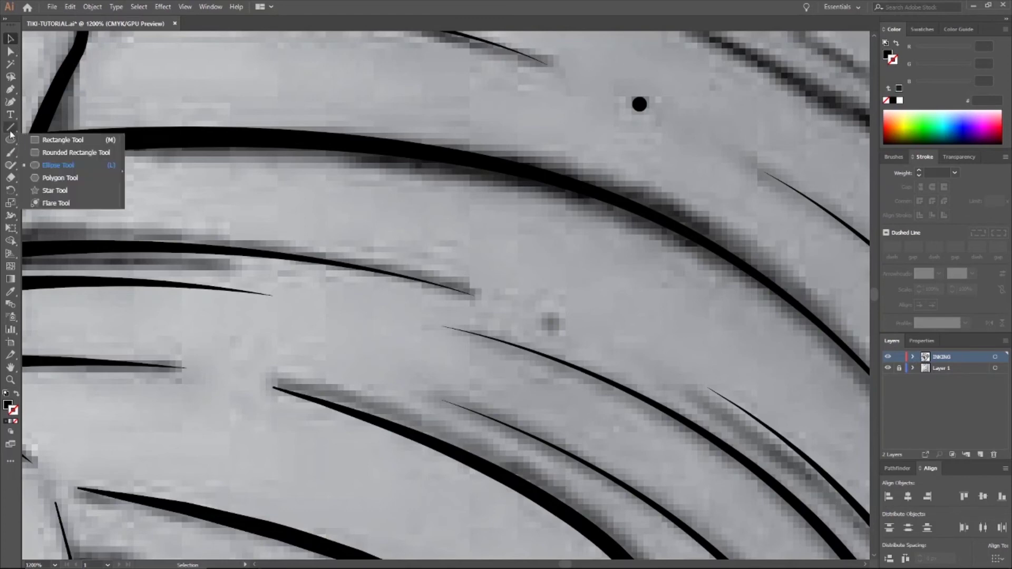
left_click(40, 141)
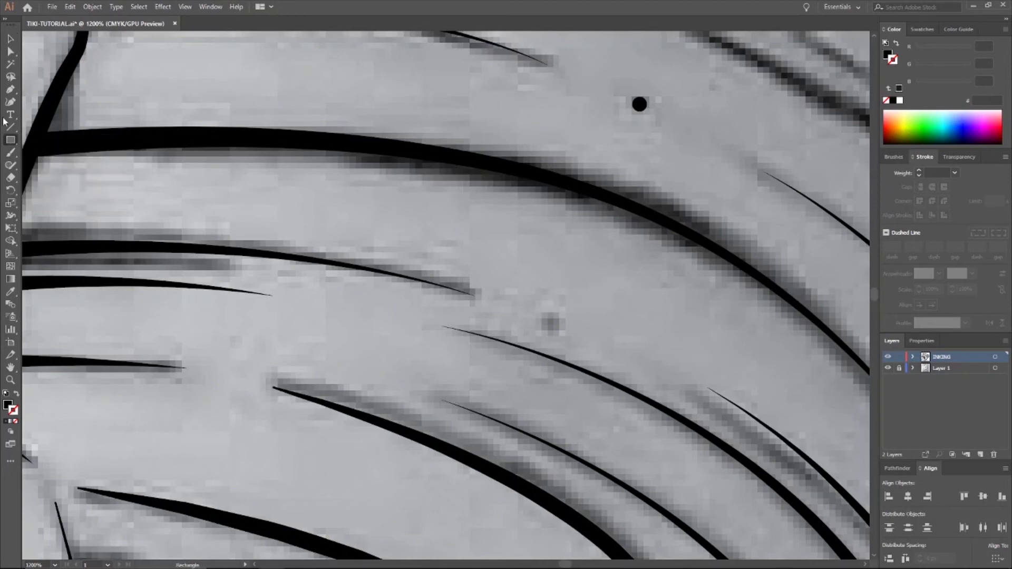
left_click(14, 143)
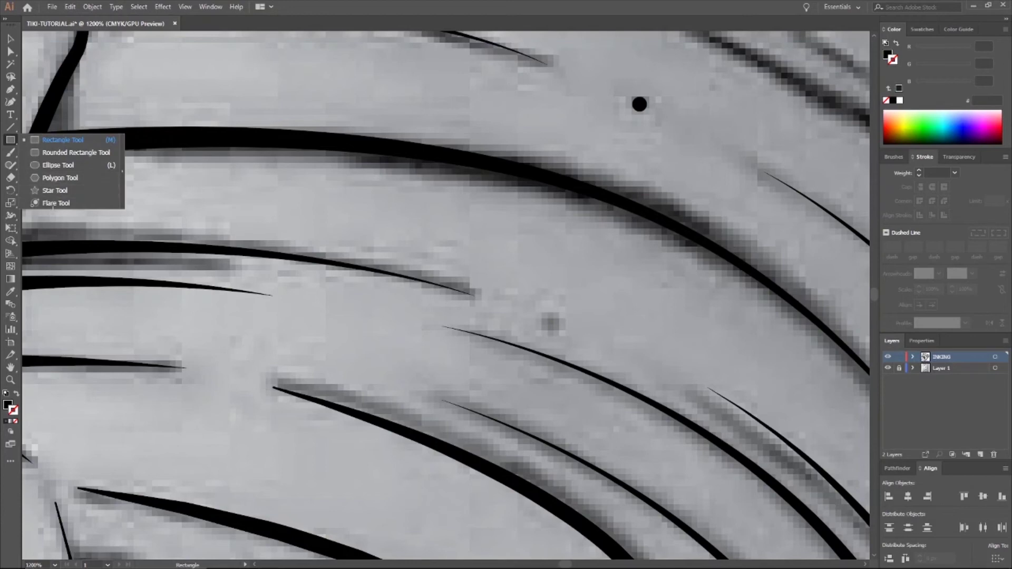
left_click(58, 165)
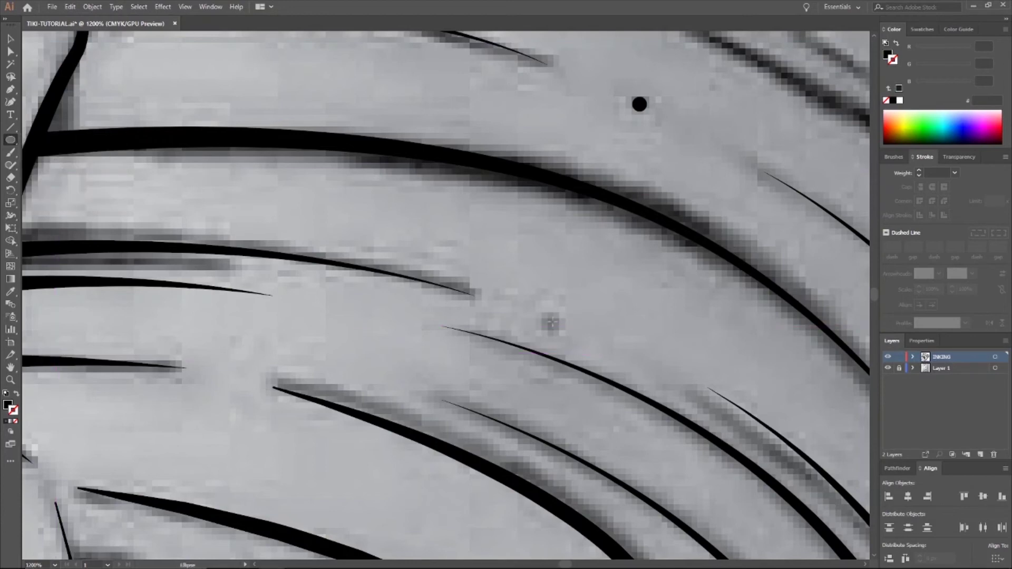
left_click_drag(551, 323, 633, 340)
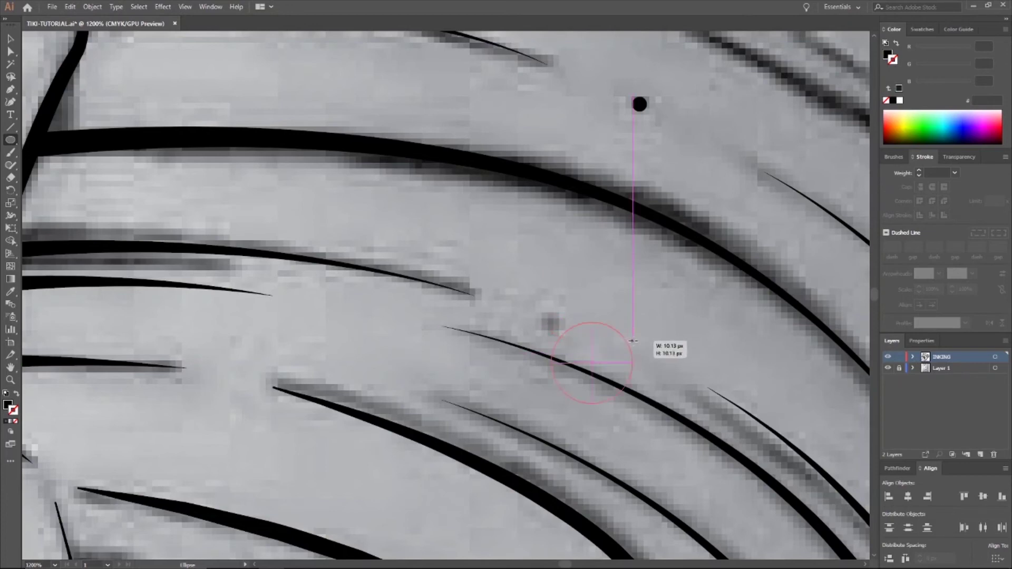
mouse_move(632, 340)
left_mouse_down()
mouse_move(669, 336)
mouse_move(622, 330)
mouse_move(576, 295)
mouse_move(610, 267)
mouse_move(660, 295)
mouse_move(610, 274)
mouse_move(631, 289)
mouse_move(593, 275)
mouse_move(623, 285)
mouse_move(550, 281)
mouse_move(619, 302)
mouse_move(544, 282)
mouse_move(766, 389)
mouse_move(623, 332)
mouse_move(521, 271)
mouse_move(620, 327)
mouse_move(608, 333)
mouse_move(543, 281)
left_mouse_up()
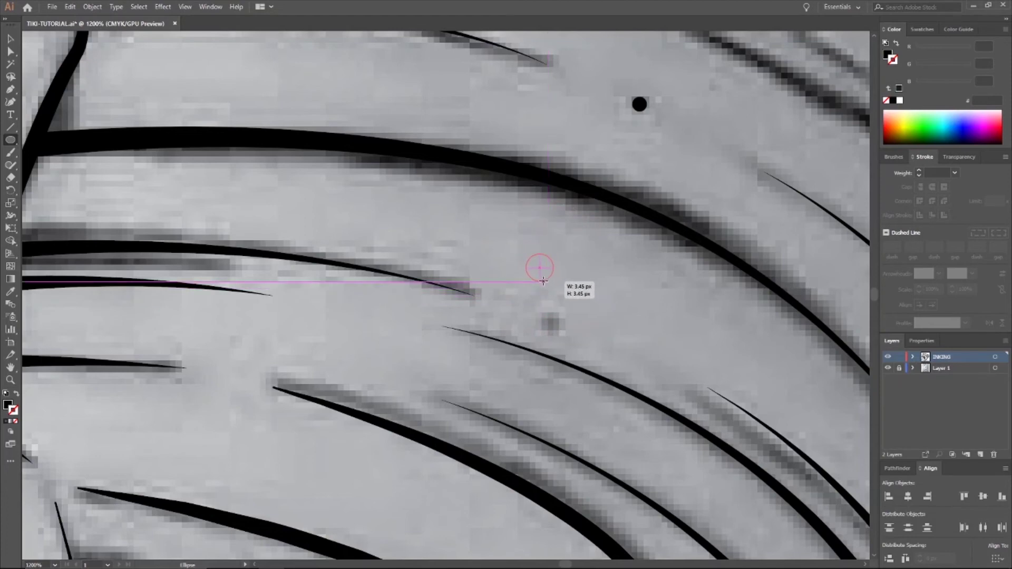
left_click_drag(544, 281, 560, 329)
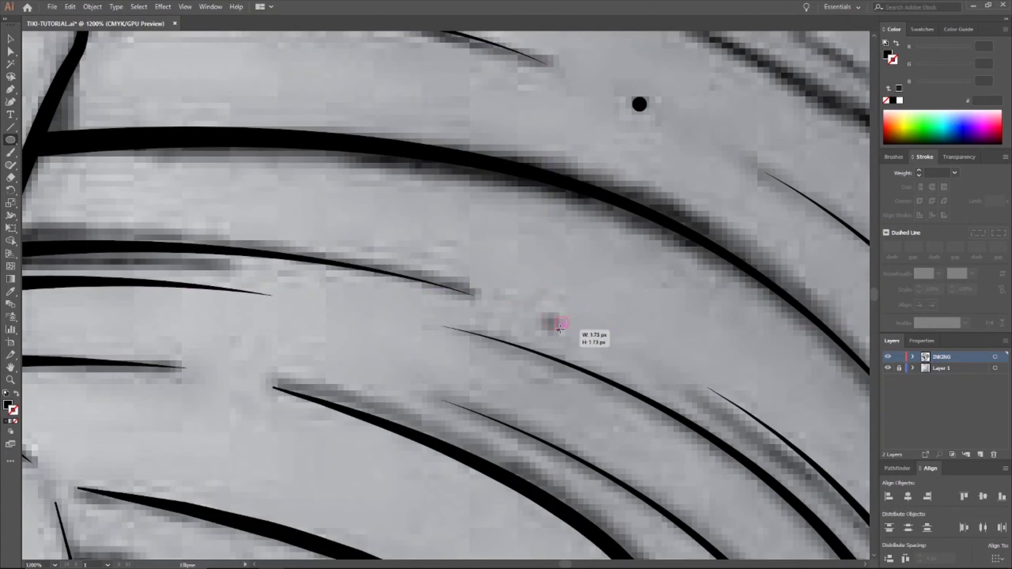
mouse_move(560, 329)
left_mouse_down()
mouse_move(572, 337)
mouse_move(561, 332)
left_mouse_up()
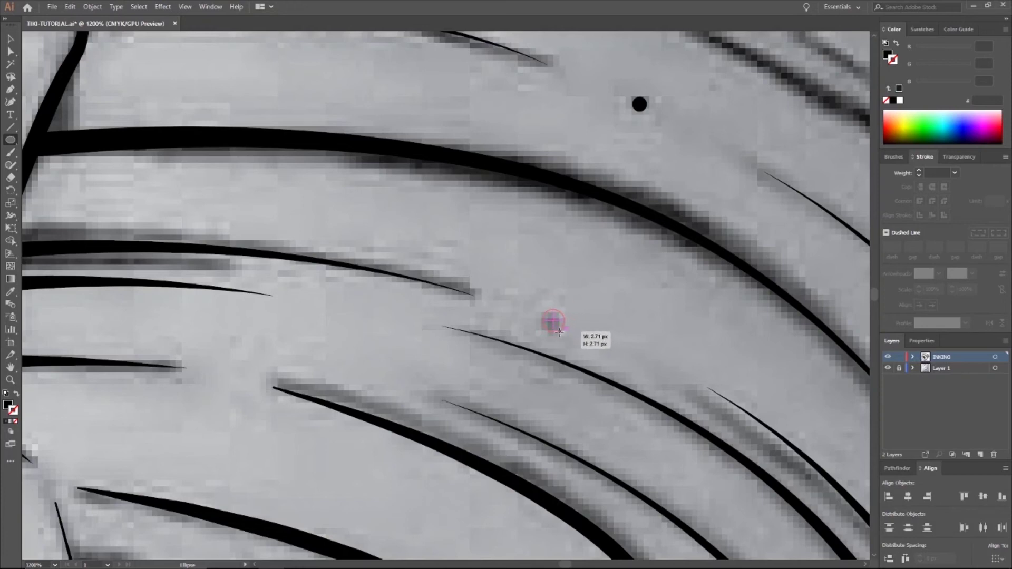
left_click_drag(559, 332, 559, 332)
left_click(221, 296, "ctrl")
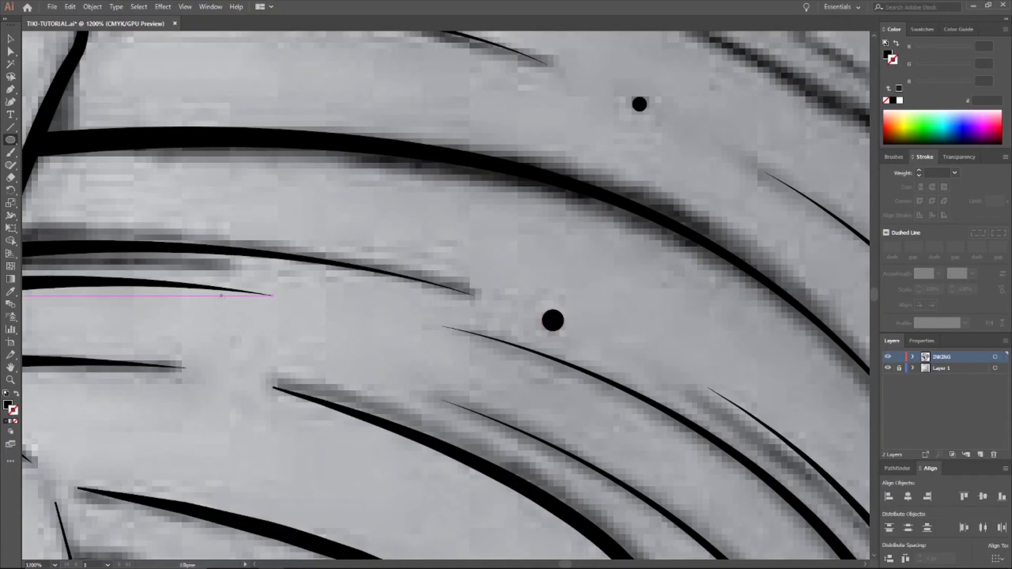
Step: Replace the lower dot with a slightly smaller solid black circle over the same sketch mark
scroll(221, 296, "down", 5)
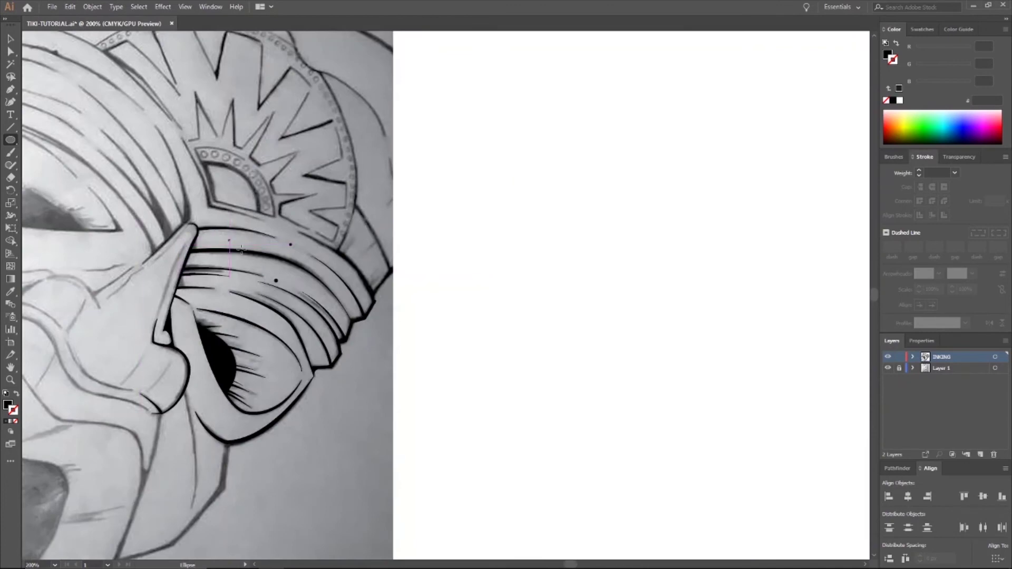
scroll(242, 247, "up", 1)
scroll(283, 338, "up", 4)
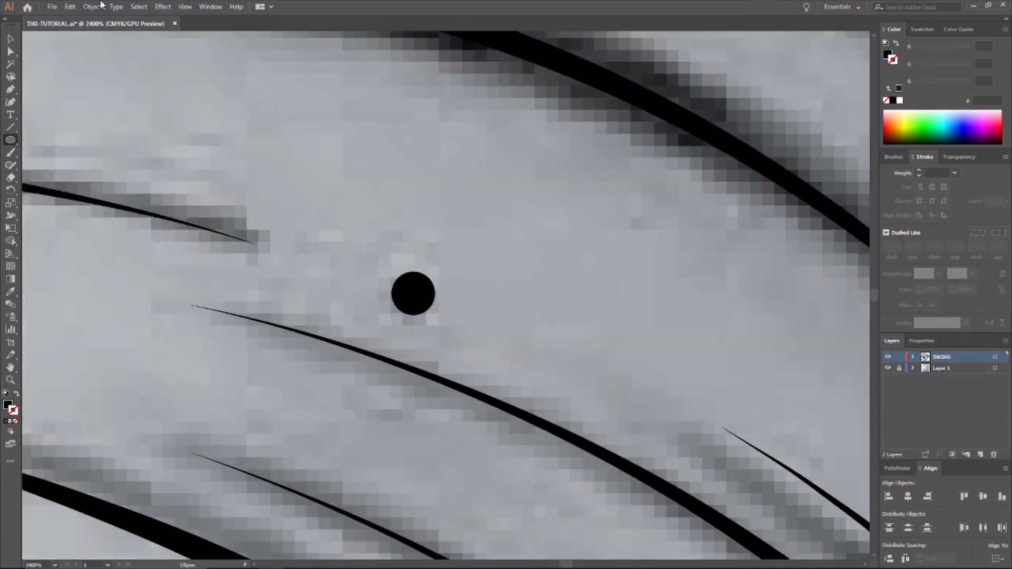
left_click(69, 8)
left_click(89, 17)
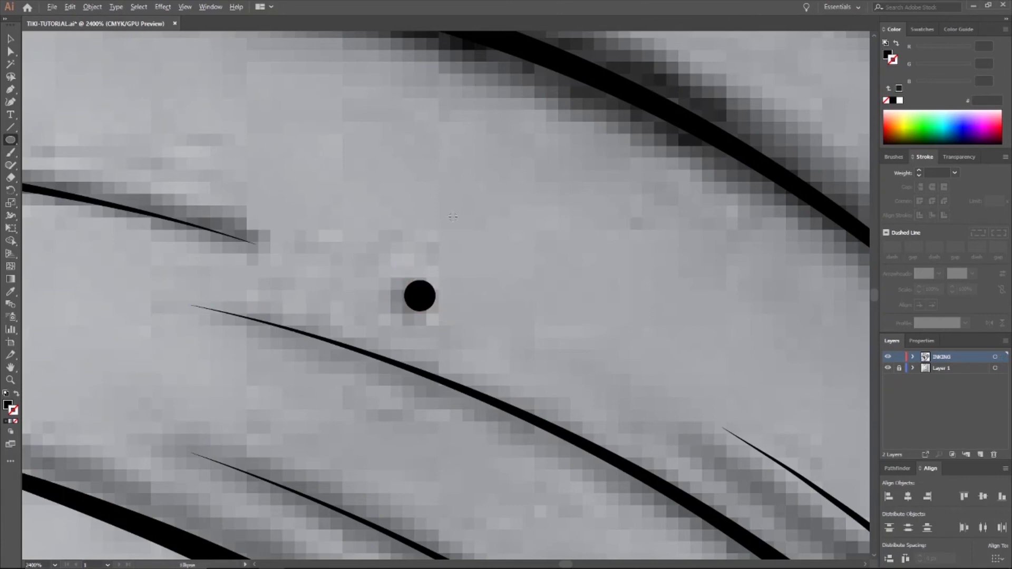
scroll(453, 216, "down", 10)
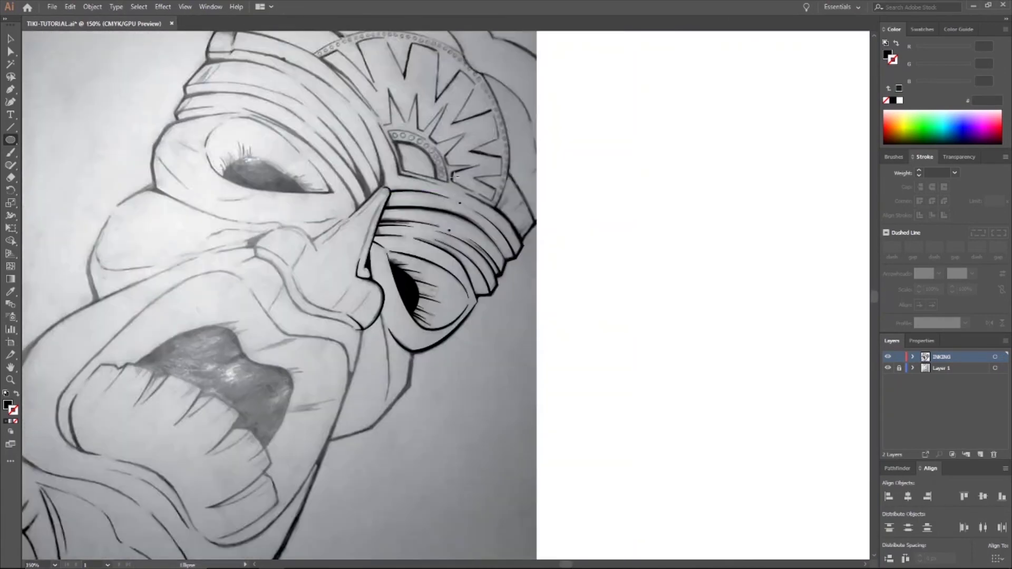
Step: Draw the cheek crease below the nostril and the straight nose ridge line, aligning the ridge's joint with the vertical fold line
scroll(457, 177, "up", 2)
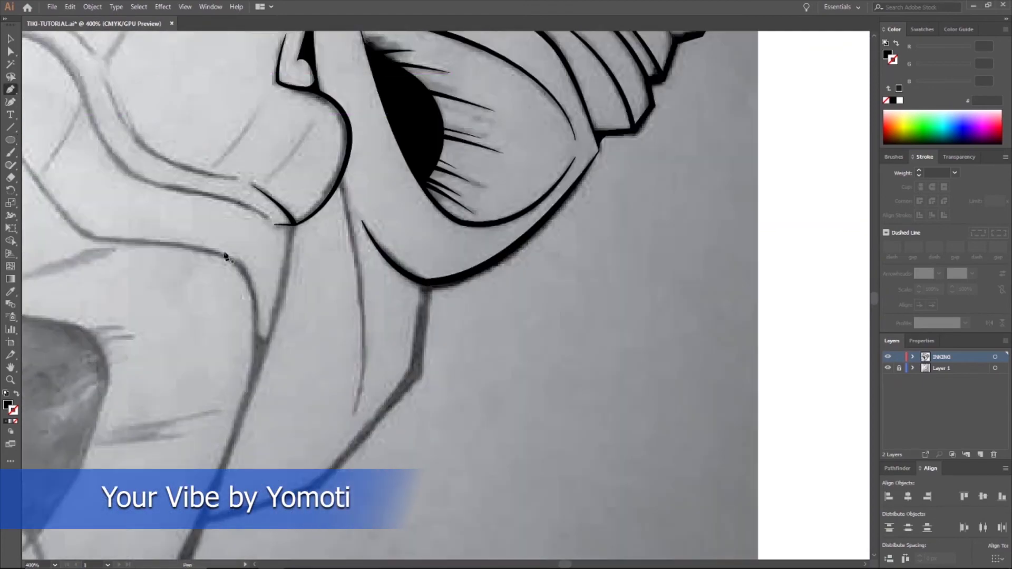
left_click_drag(342, 175, 304, 64)
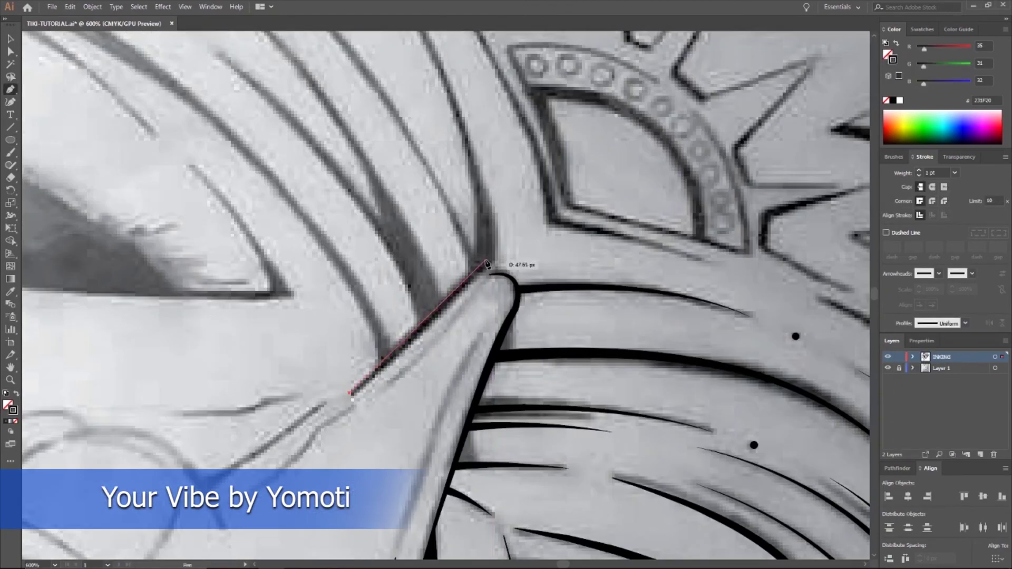
left_click(486, 264)
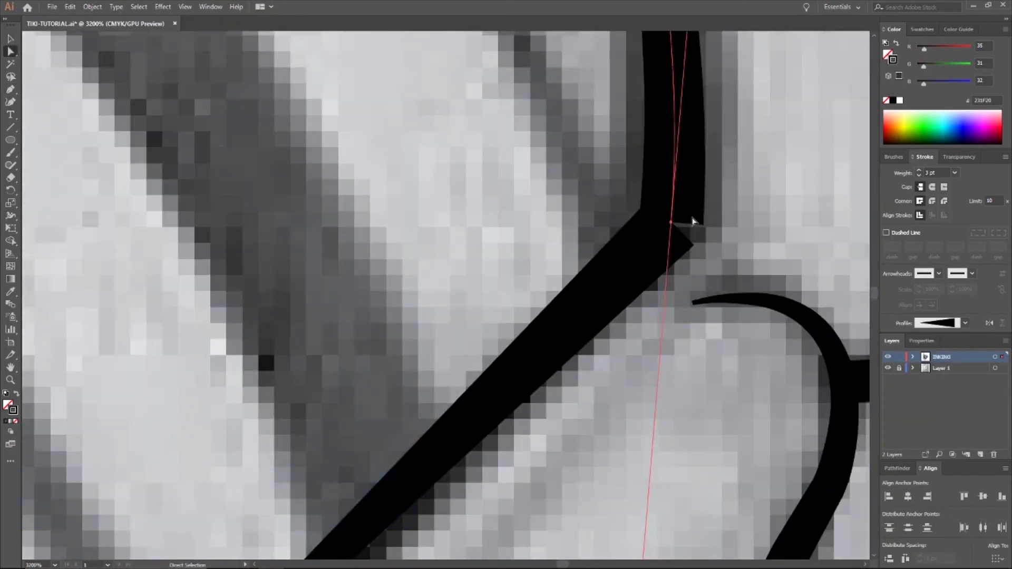
left_click_drag(678, 222, 693, 221)
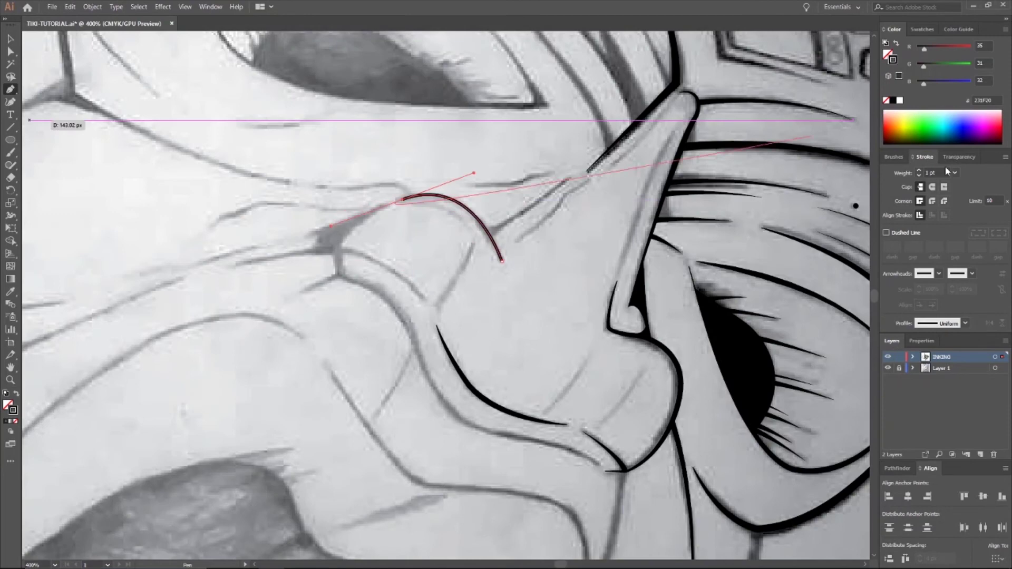
Step: Trace the far nostril contour down to its corner and join the near nostril to the jaw outline with a tapered 3 pt line
left_click(390, 206)
left_click(337, 245)
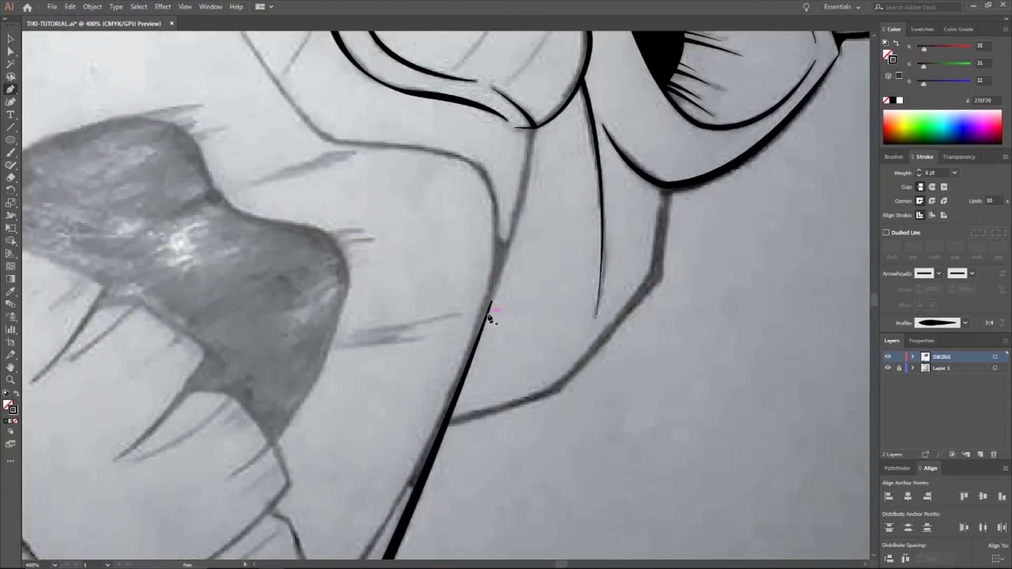
left_click(920, 170)
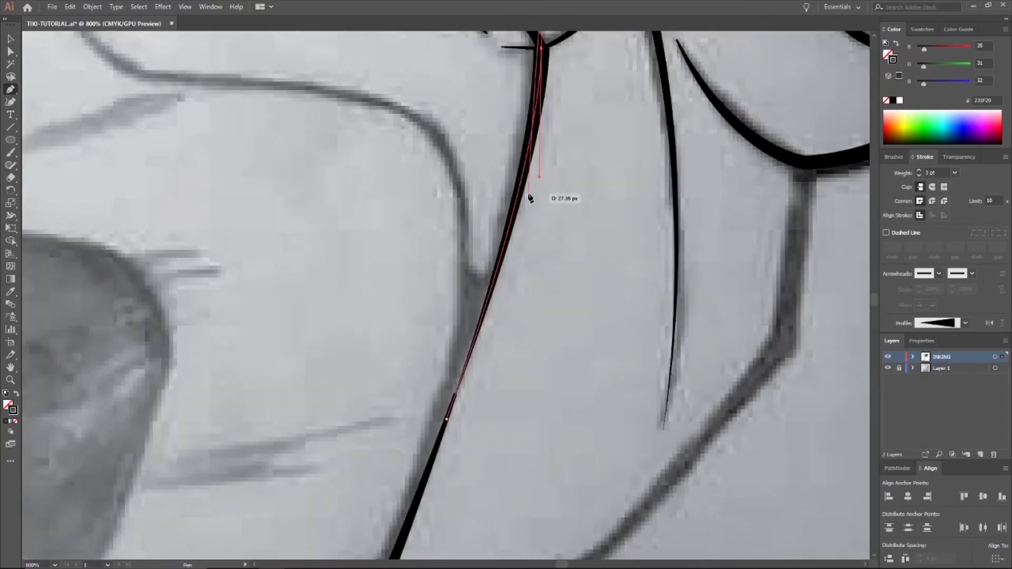
scroll(527, 185, "up", 3)
scroll(540, 185, "down", 3)
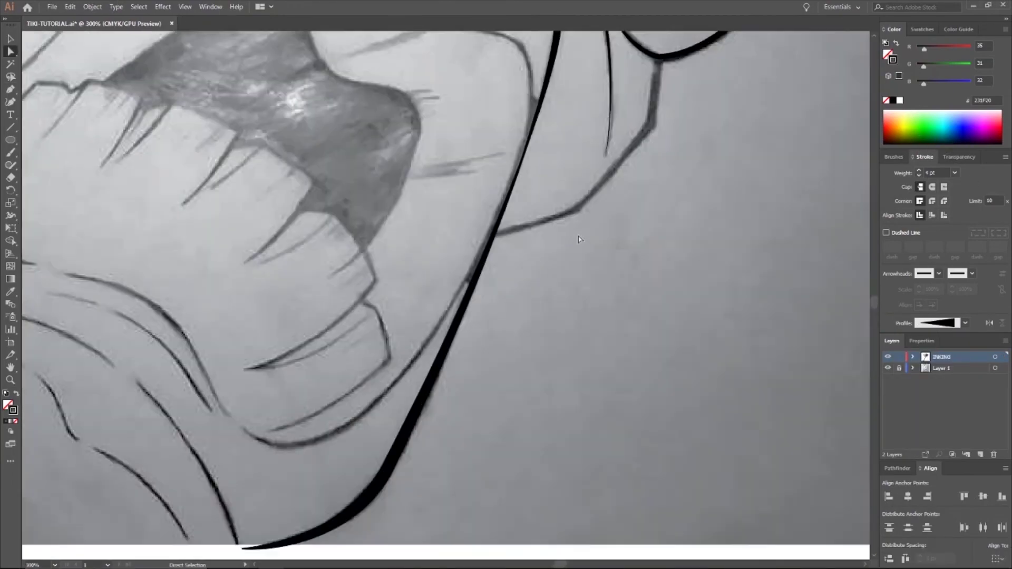
Step: Draw the angular cheek outline from the jaw line up to the bottom of the eye socket
left_click(495, 360)
left_click(576, 338)
left_click(658, 253)
left_click(661, 187)
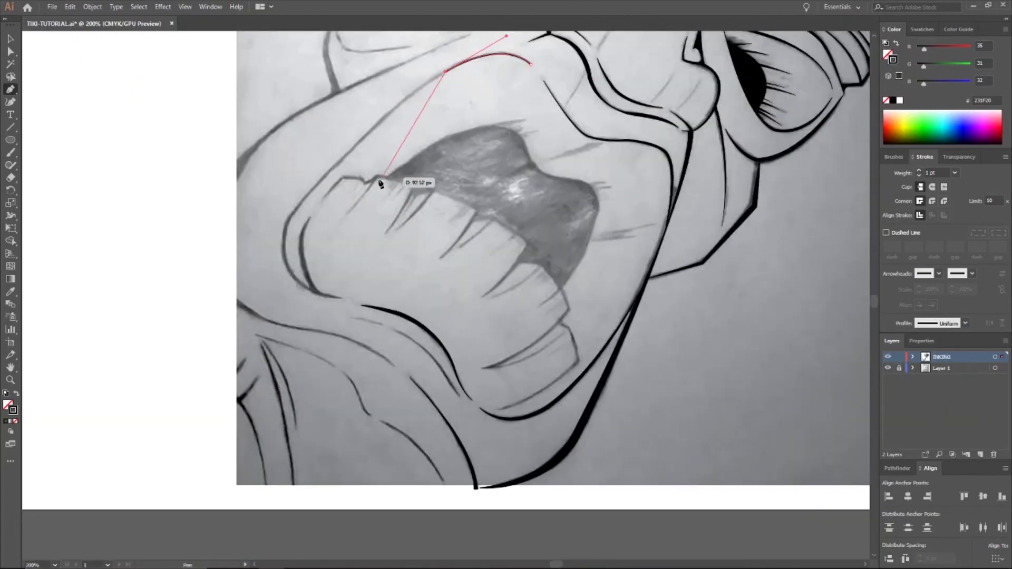
Step: Trace the outer lip and tooth lines with tapered strokes and fill the open mouth with solid black
left_click_drag(364, 322, 328, 381)
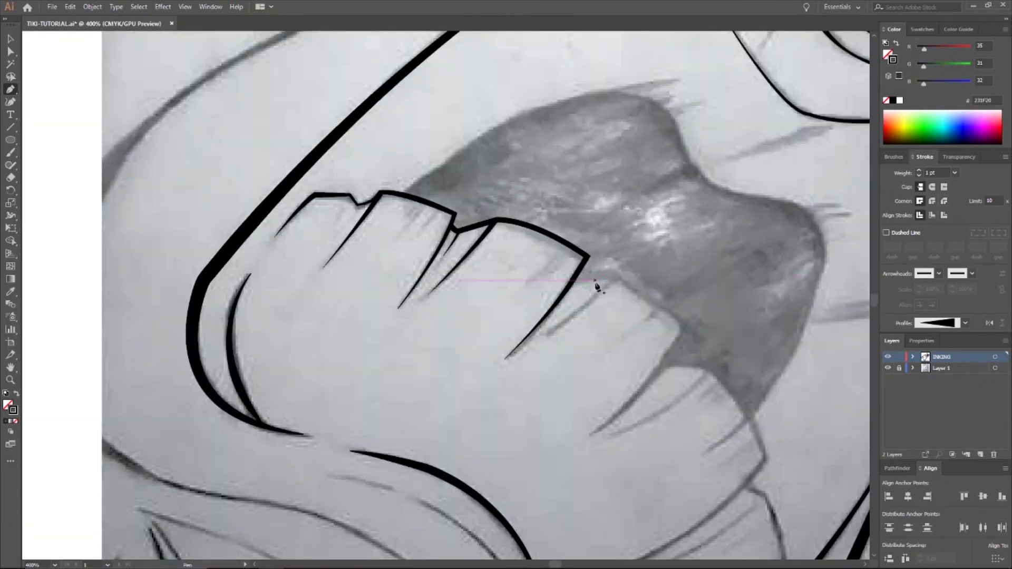
left_click(920, 171)
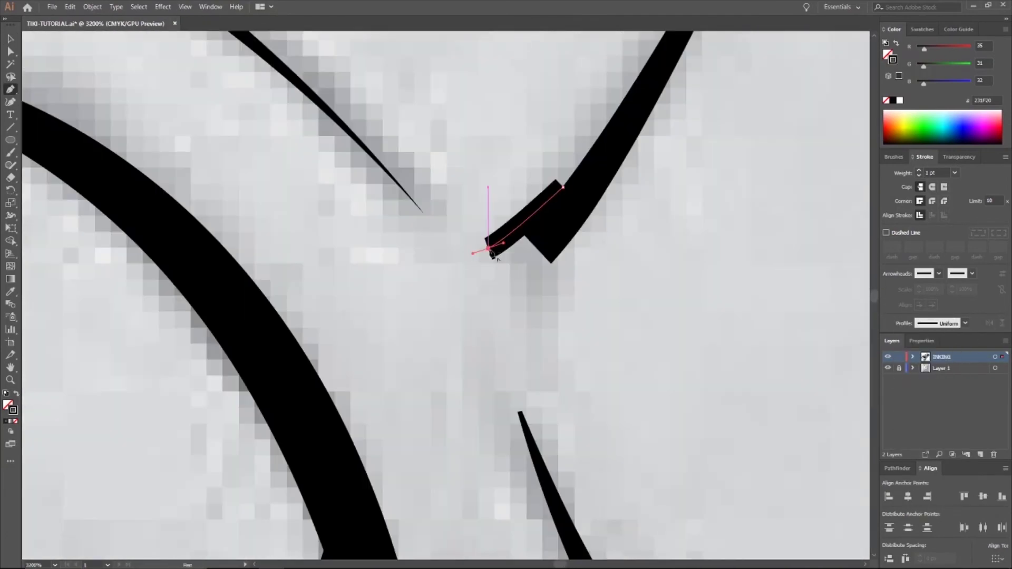
left_click(17, 393)
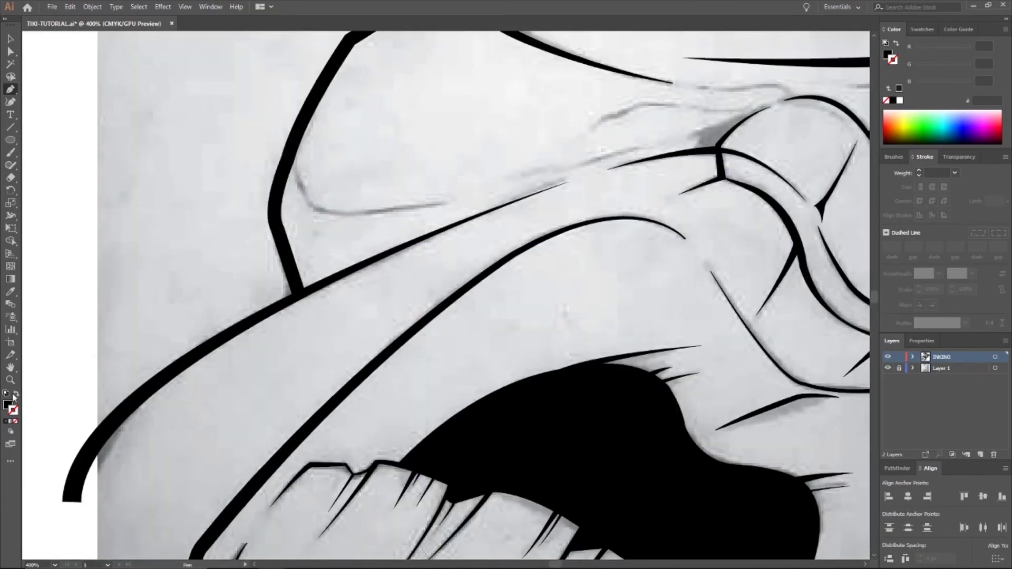
left_click(965, 324)
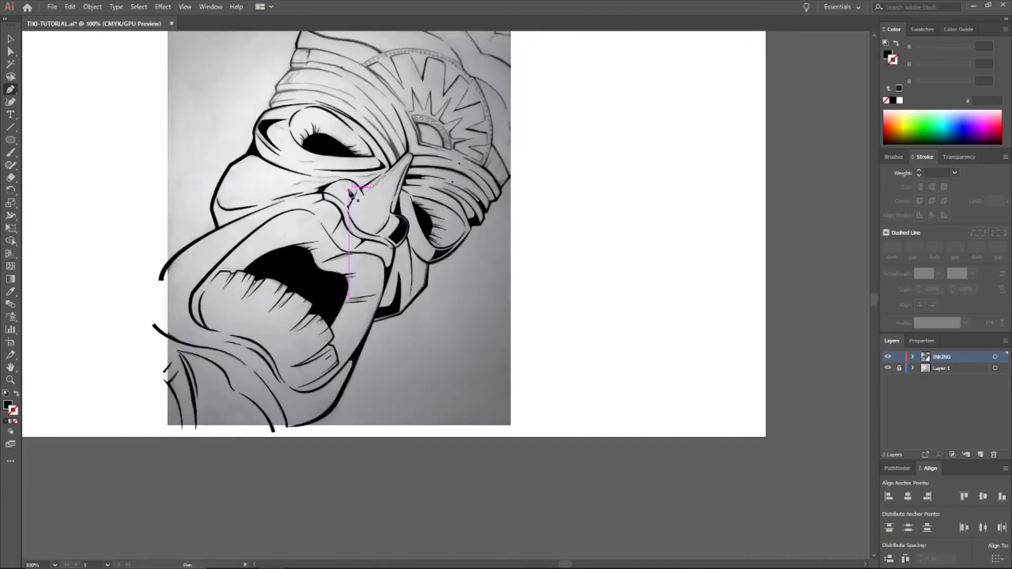
Step: Fill the sharp corner where the crease lines meet beside the nose with a small rounded solid black shape
scroll(348, 191, "up", 8)
left_click(418, 334)
scroll(418, 334, "up", 3)
left_click(372, 336)
scroll(429, 332, "up", 2)
left_click(277, 312)
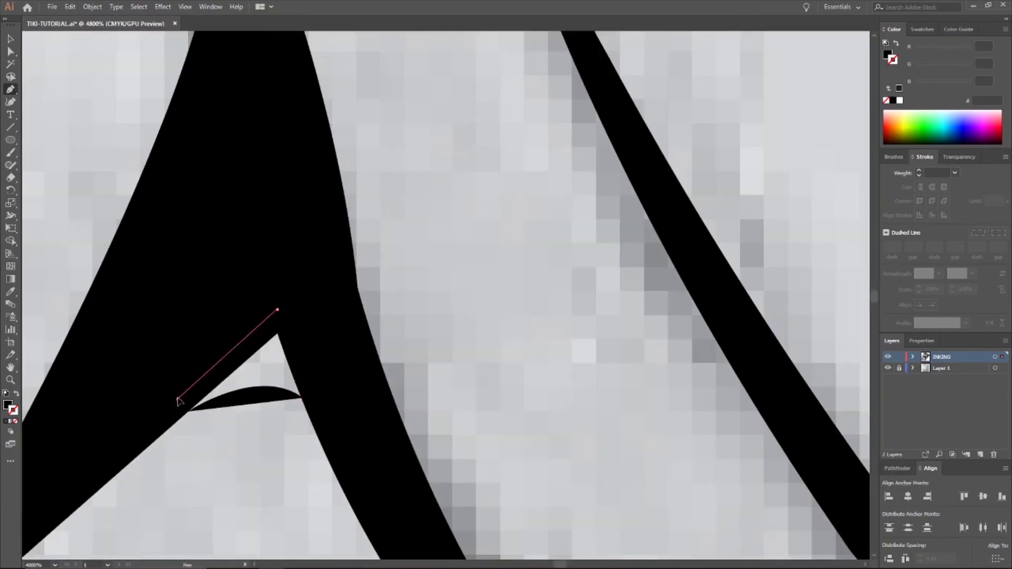
scroll(277, 311, "up", 5)
left_click(460, 143)
scroll(522, 344, "down", 3)
scroll(378, 333, "down", 7)
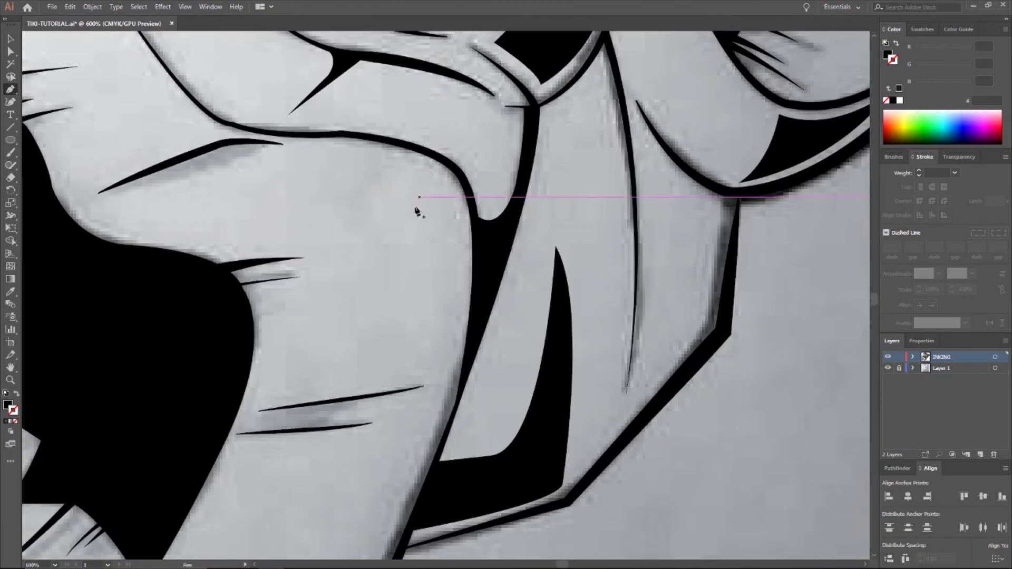
Step: Fill the narrow corner where the lower lip line meets the jaw outline with a curved solid black shape
scroll(419, 212, "down", 5)
scroll(440, 208, "up", 4)
left_click(369, 193)
left_click(439, 160)
left_click_drag(439, 276, 417, 376)
left_click(368, 194)
scroll(369, 198, "down", 4)
scroll(325, 290, "up", 10)
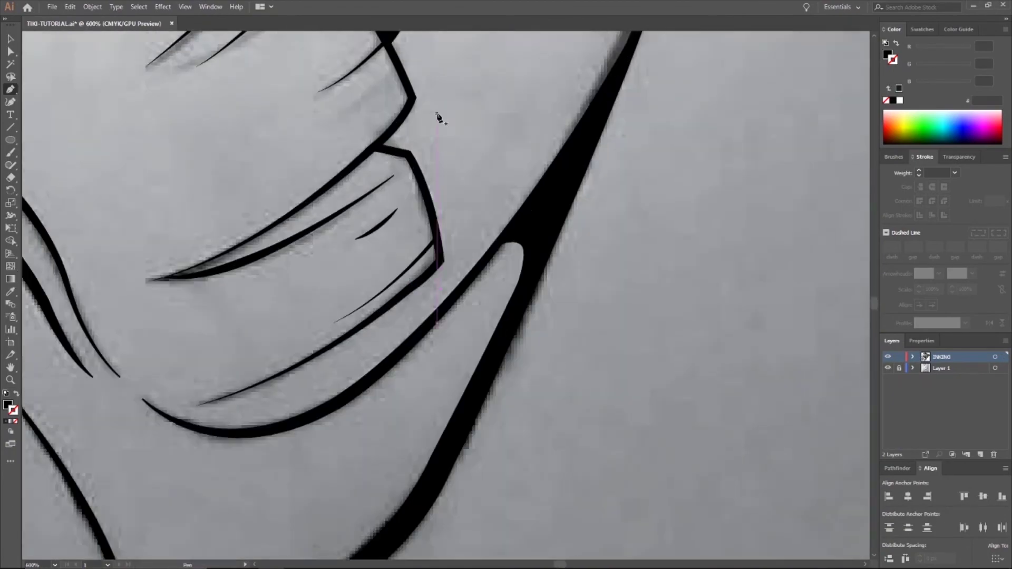
Step: Fill the notch between the two lowest teeth with curved solid black shapes that thicken the line junction
left_click(389, 423)
left_click_drag(385, 216, 397, 161)
left_click(389, 423)
scroll(391, 425, "down", 4)
left_click(236, 440)
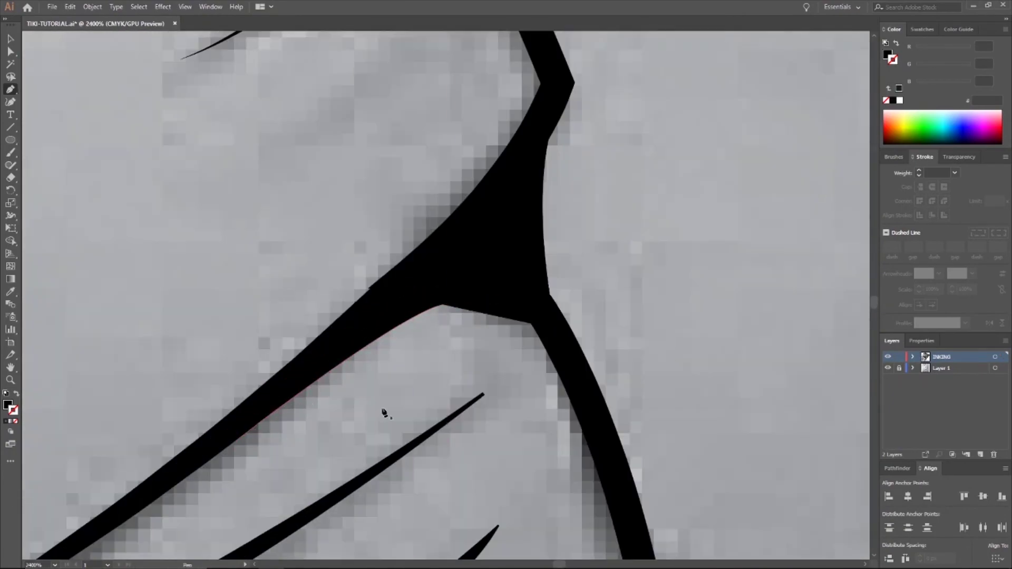
Step: Fill the narrow gap between the two lowest teeth's lines with a rounded solid black shape running to the tapered tip
scroll(384, 414, "down", 10)
scroll(338, 406, "up", 10)
left_click(730, 286)
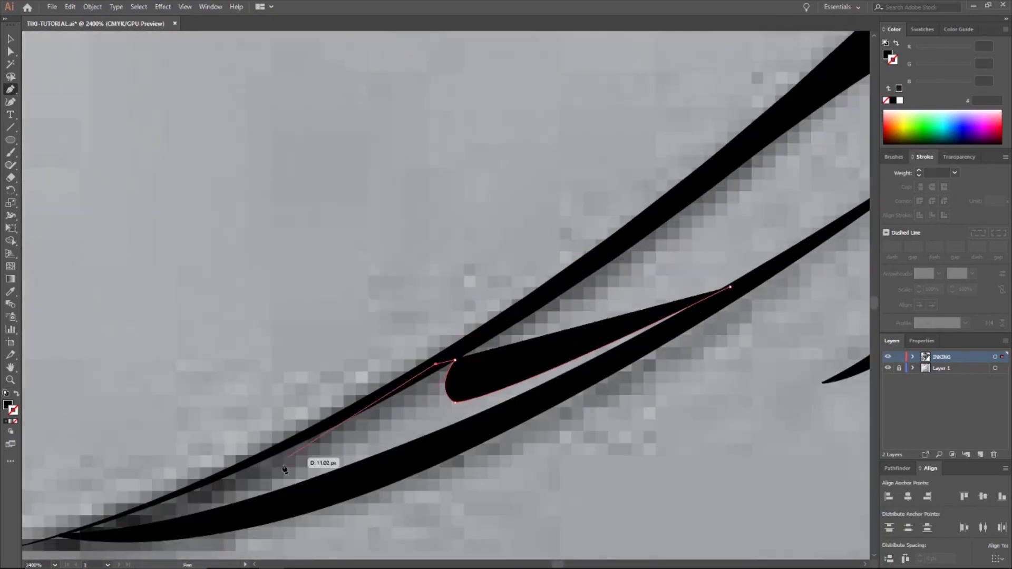
left_click(239, 467)
left_click(119, 517)
scroll(56, 537, "up", 4)
left_click(64, 305)
left_click(297, 328)
scroll(540, 321, "down", 3)
left_click(815, 62)
scroll(628, 284, "down", 3)
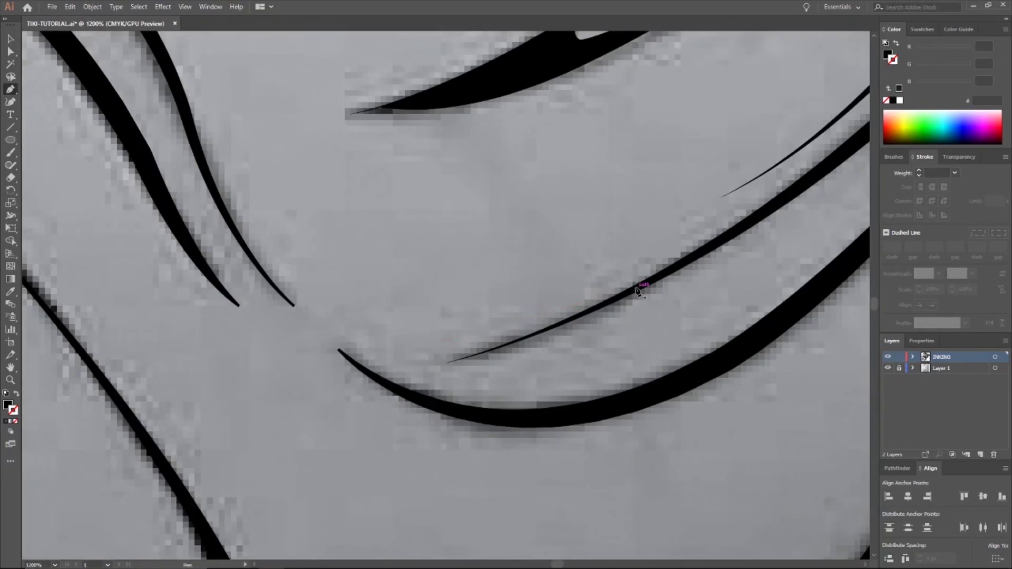
Step: Fill the space between the lowest tooth's underside line and the thick lower lip curve with a solid black shape
left_click(400, 391)
left_click(637, 394)
left_click(802, 300)
left_click(638, 288)
Step: Fill the wedge between the inner line and the outer lip curve at the mouth's left corner with rounded solid black
scroll(597, 295, "down", 8)
scroll(488, 305, "up", 8)
left_click(403, 90)
left_click_drag(472, 197, 517, 204)
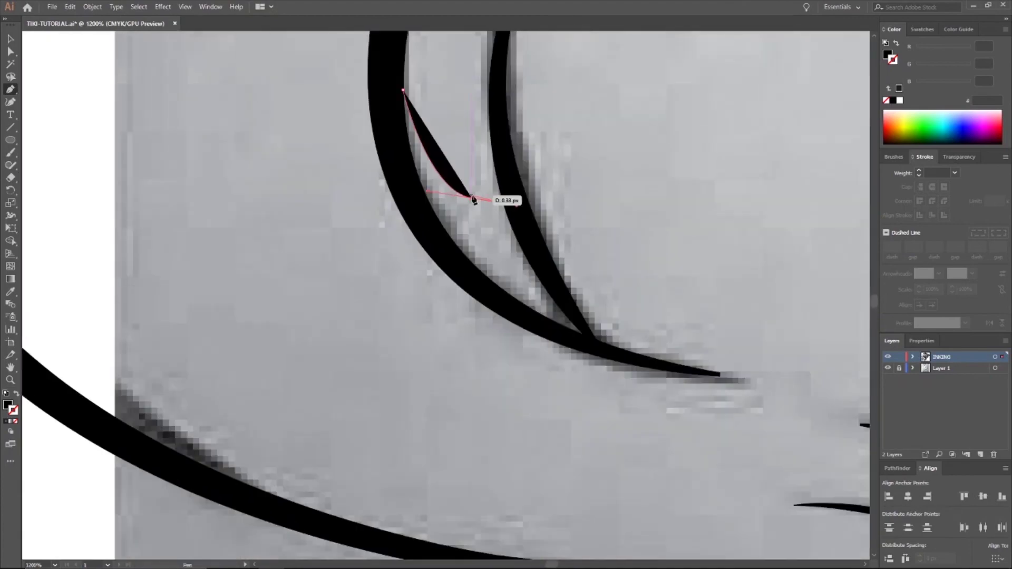
left_click(404, 90)
Step: Draw a solid black tapered shadow along the brow fold above the right eye and check its curve's anchor points
scroll(403, 106, "down", 7)
scroll(301, 145, "up", 5)
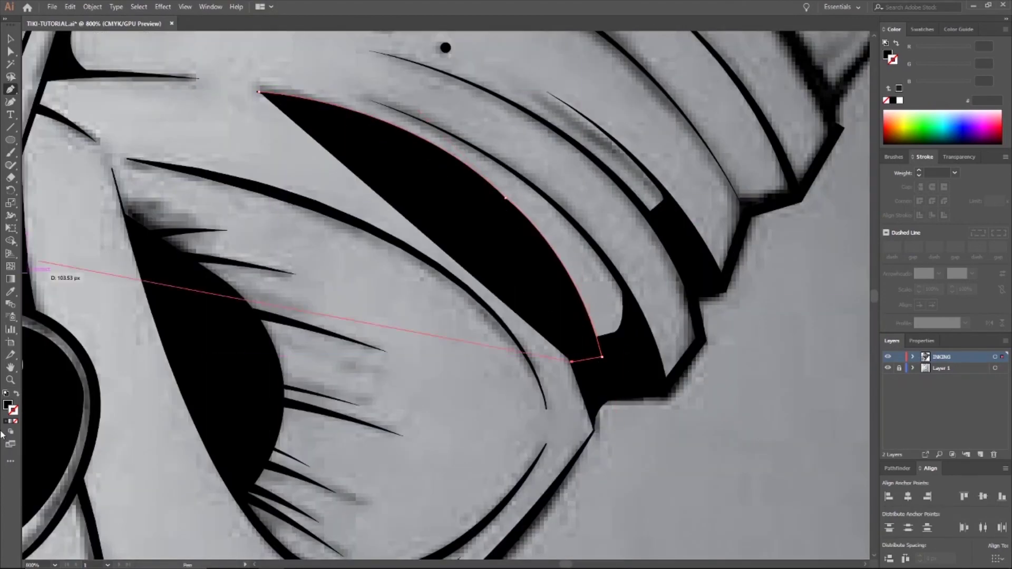
key("shift+x")
left_click(303, 147)
scroll(355, 147, "up", 5)
left_click(355, 146)
scroll(264, 369, "down", 8)
scroll(264, 316, "up", 8)
key("a")
left_click(449, 219)
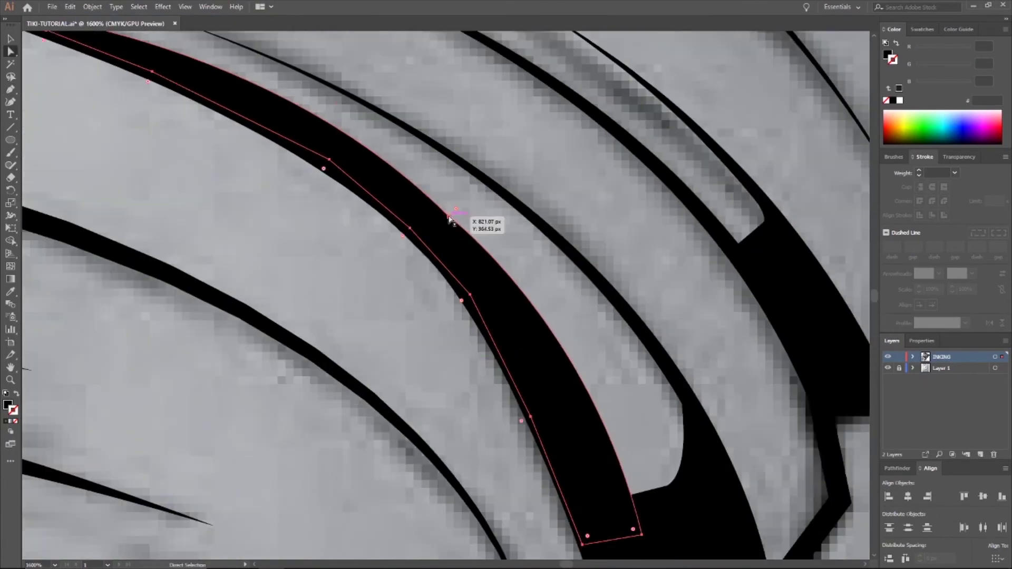
scroll(450, 219, "down", 8)
scroll(506, 346, "up", 6)
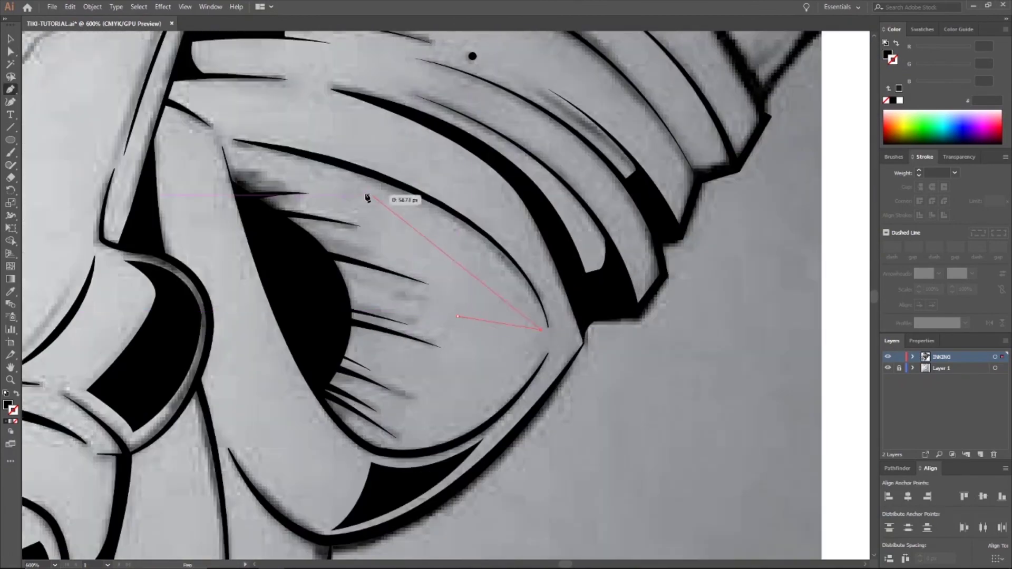
Step: Fill the tapering gap between the two crease lines above the left eye with solid black and adjust its end point
scroll(476, 316, "down", 8)
scroll(331, 219, "up", 8)
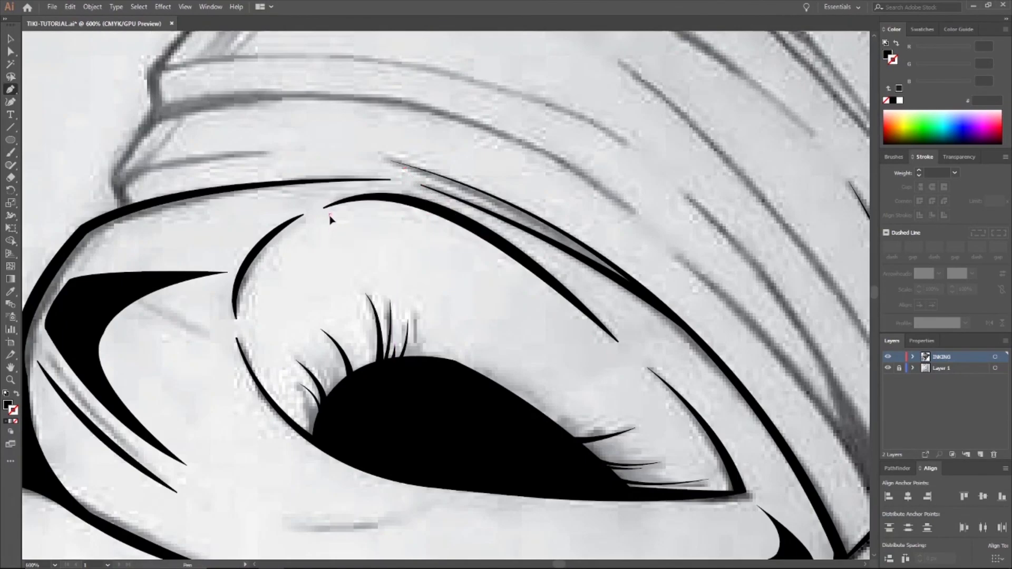
scroll(508, 298, "up", 2)
key("a")
scroll(283, 68, "up", 5)
left_click_drag(277, 337, 274, 307)
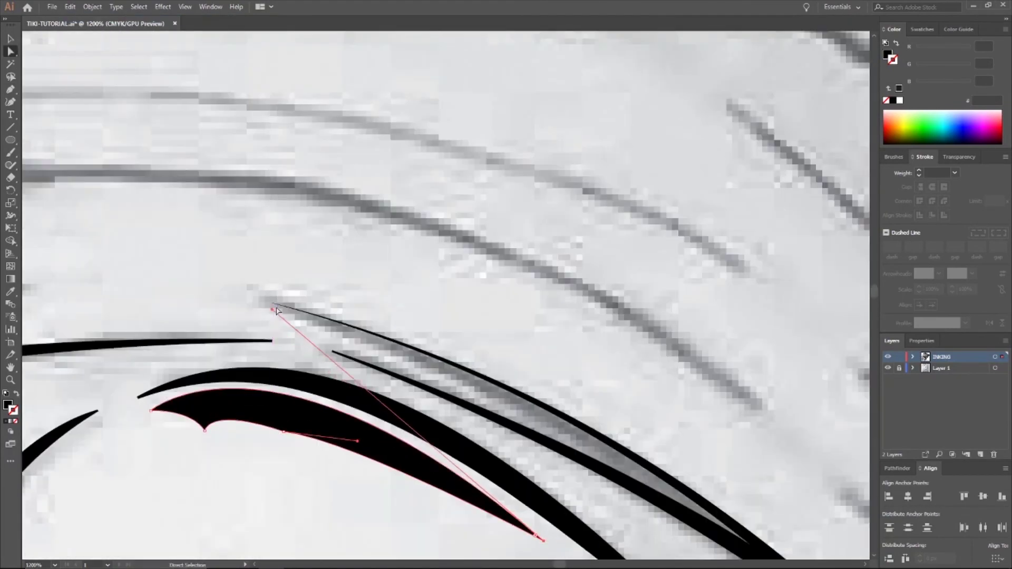
scroll(270, 317, "down", 2)
Step: Fill the corner beneath the left cheek with a solid black shape that tapers along the upper jaw line
key("v")
scroll(264, 373, "down", 6)
key("p")
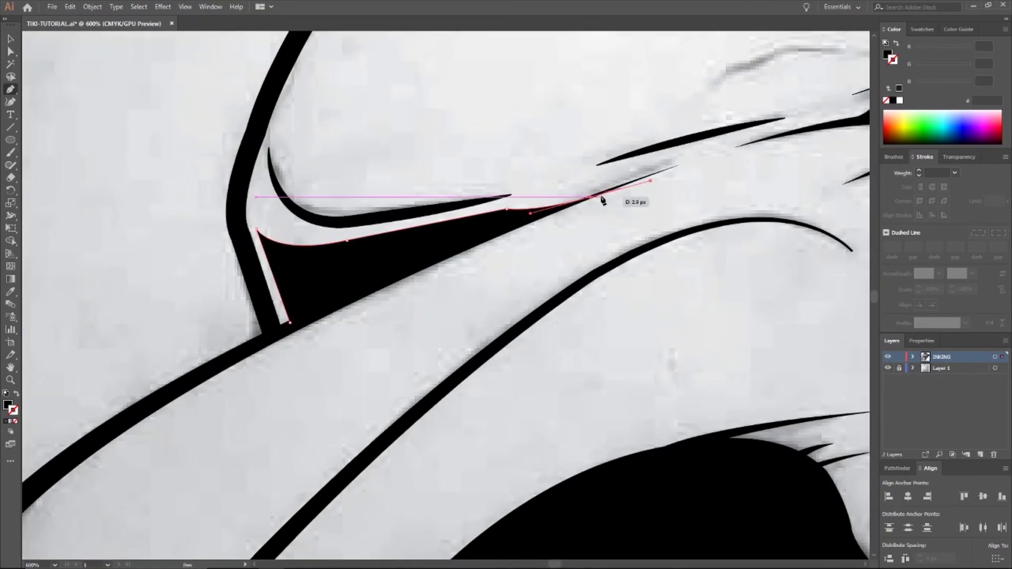
left_click(290, 322)
key("ctrl+shift+a")
scroll(212, 203, "down", 5)
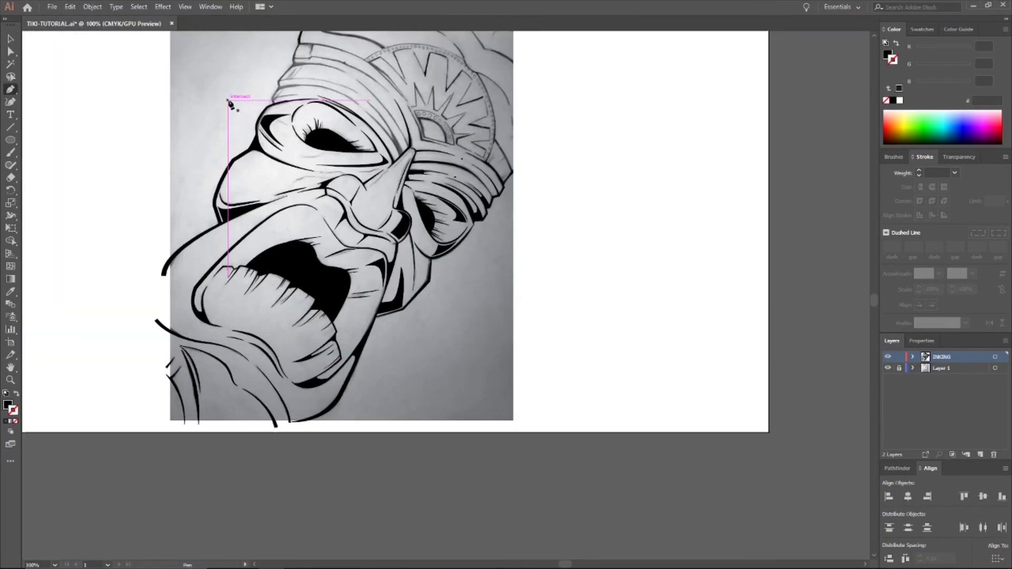
Step: Fill the space beside the neck's outer fold at the sketch's lower edge with a curved solid black shape
scroll(244, 437, "up", 3)
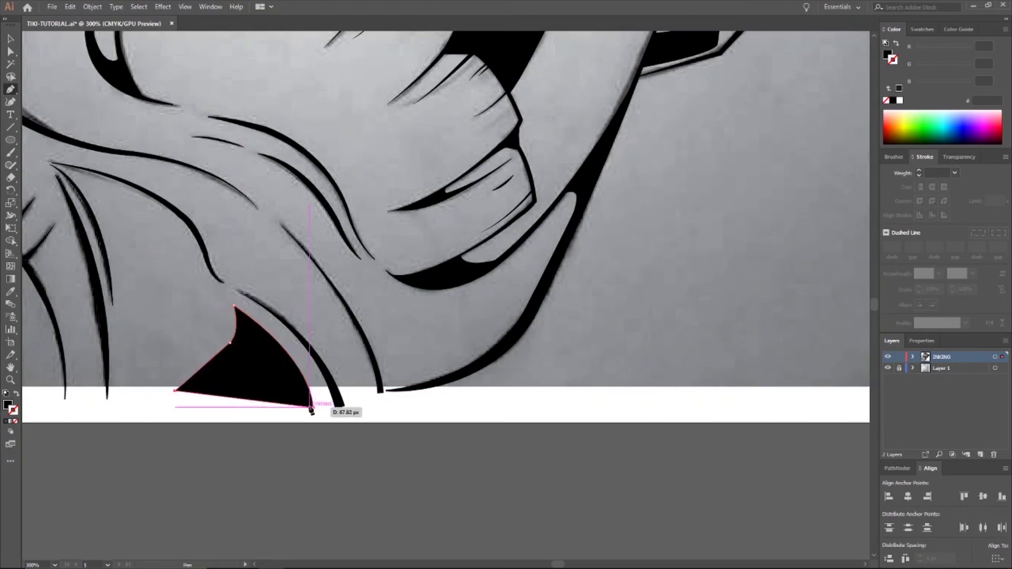
left_click(311, 408)
scroll(301, 232, "down", 2)
Step: Fill the space between the two neck fold lines nearest the chin with a solid black shape with a concave upper edge
scroll(307, 280, "up", 4)
left_click(321, 205)
left_click_drag(293, 332, 218, 329)
left_click(294, 332)
scroll(337, 337, "down", 3)
left_click_drag(393, 360, 404, 413)
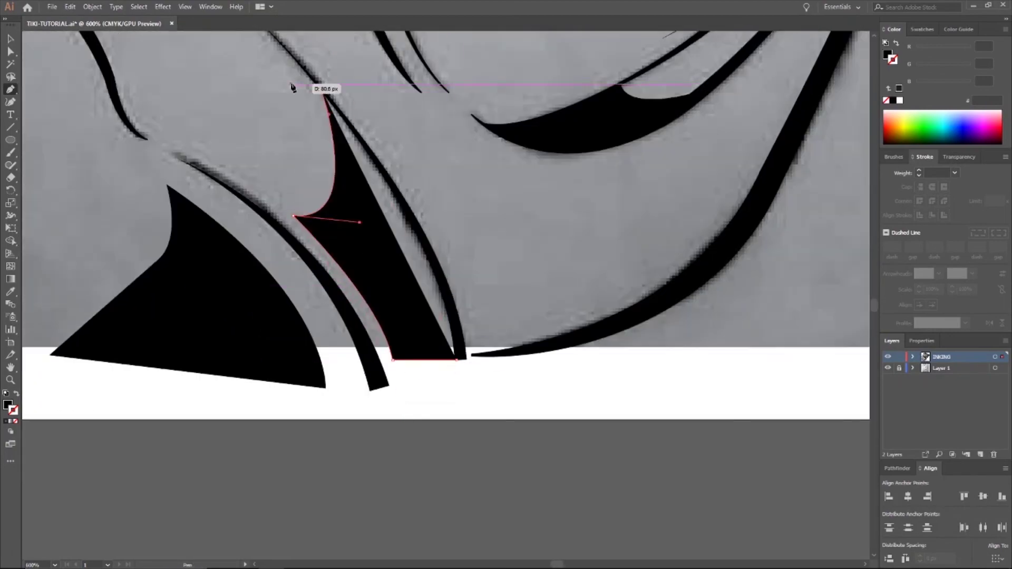
left_click_drag(322, 89, 337, 153)
scroll(422, 264, "down", 3)
left_click_drag(456, 252, 458, 220)
scroll(369, 158, "up", 3)
scroll(313, 96, "up", 3)
key("ctrl+shift+a")
scroll(309, 275, "down", 8)
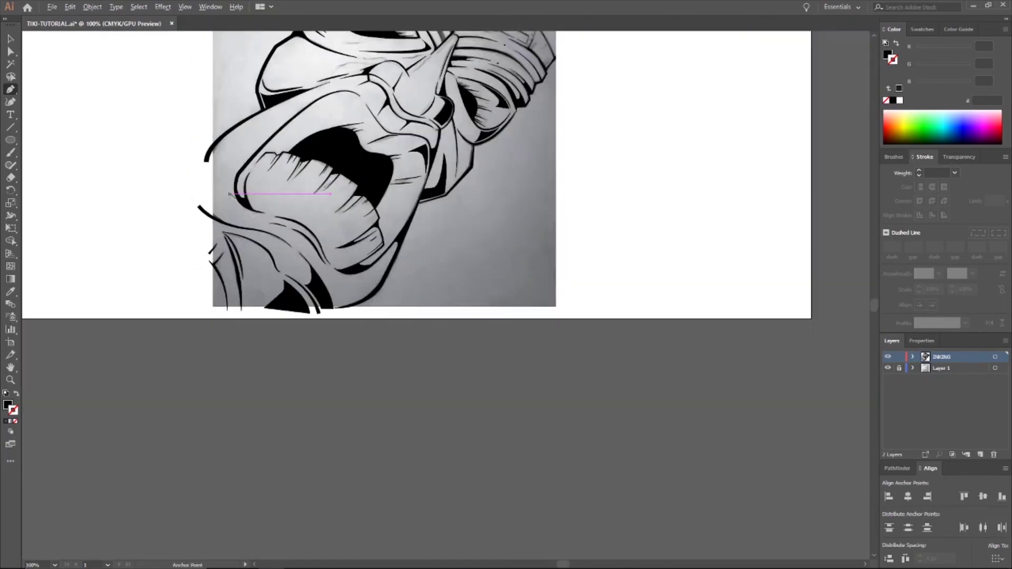
Step: Fill the area between the mouth's left corner and the sketch edge with a curved solid black shape and save the document
scroll(228, 180, "up", 2)
left_click(241, 168)
left_click_drag(193, 168, 168, 153)
left_click(193, 168)
left_click_drag(268, 237, 271, 236)
left_click(241, 168)
scroll(269, 119, "down", 3)
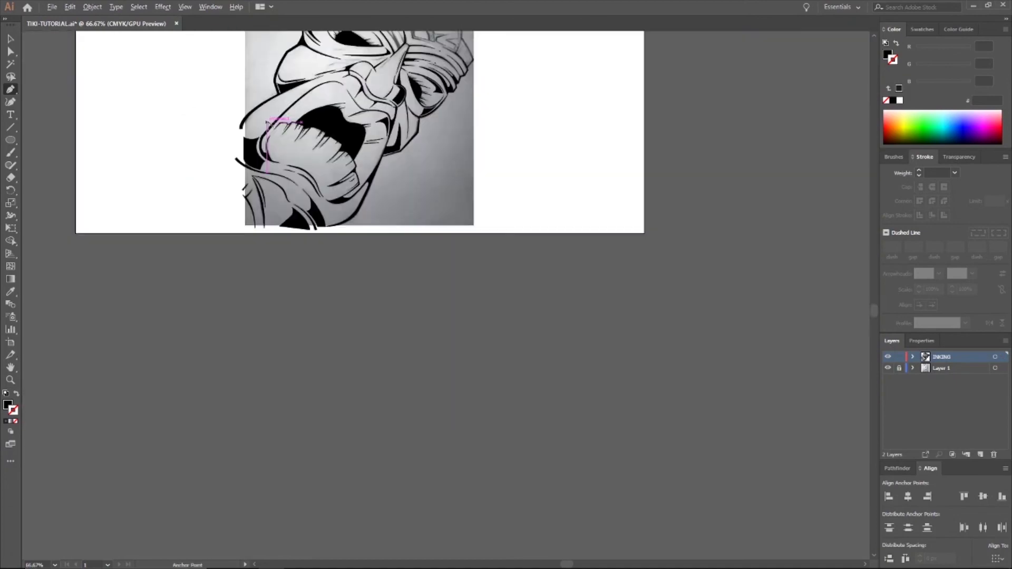
scroll(211, 311, "down", 4)
scroll(213, 220, "up", 7)
scroll(364, 369, "down", 6)
scroll(324, 270, "up", 3)
key("ctrl+s")
Step: Trace the curved headband fold above the left eye with an unfilled black path, a heavier stroke weight and a tapered width profile
scroll(246, 288, "up", 2)
key("shift+x")
left_click(544, 175)
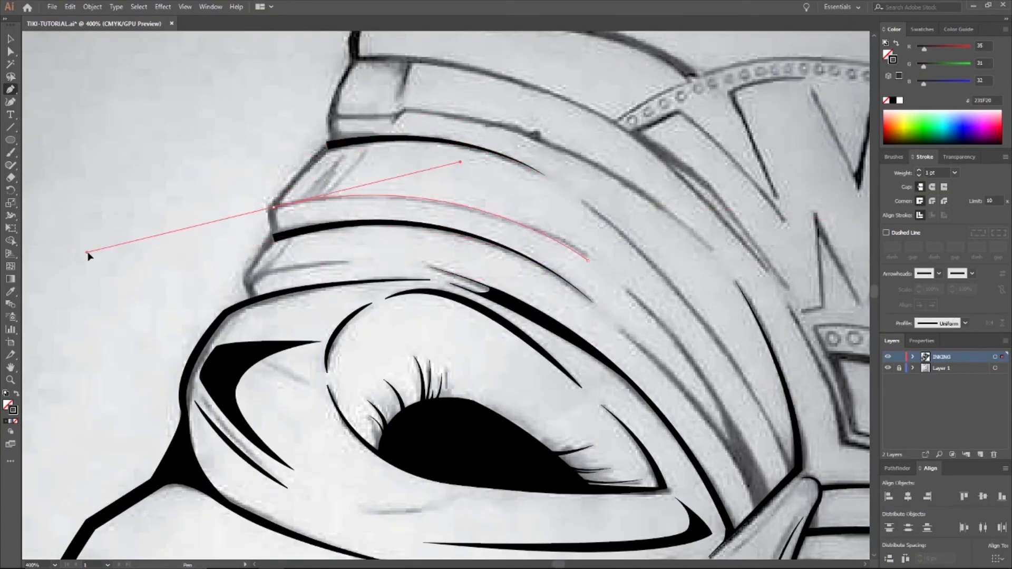
left_click_drag(88, 256, 87, 253)
left_click(919, 171)
left_click(965, 323)
left_click(940, 380)
key("ctrl+shift+a")
scroll(622, 252, "down", 3)
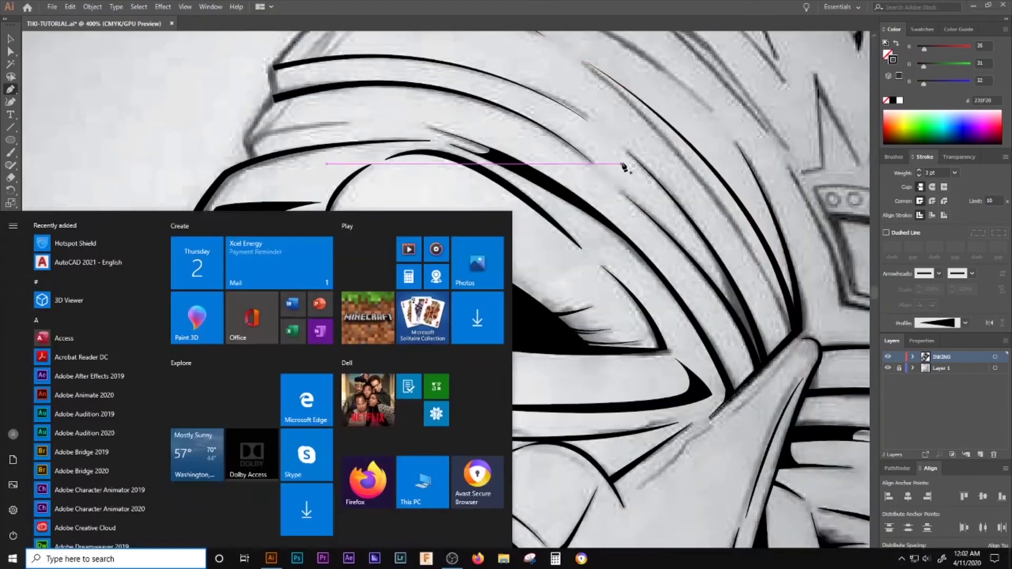
Step: Trace the stepped outer edge of the headdress and its notched band line with uniform 3 pt strokes
scroll(596, 67, "up", 5)
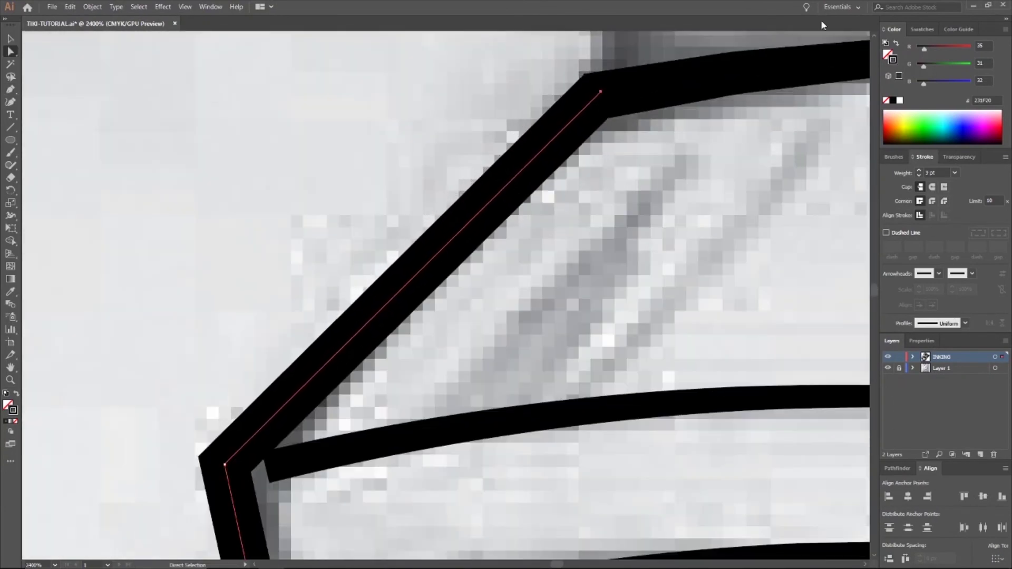
key("ctrl+minus")
key("ctrl+minus")
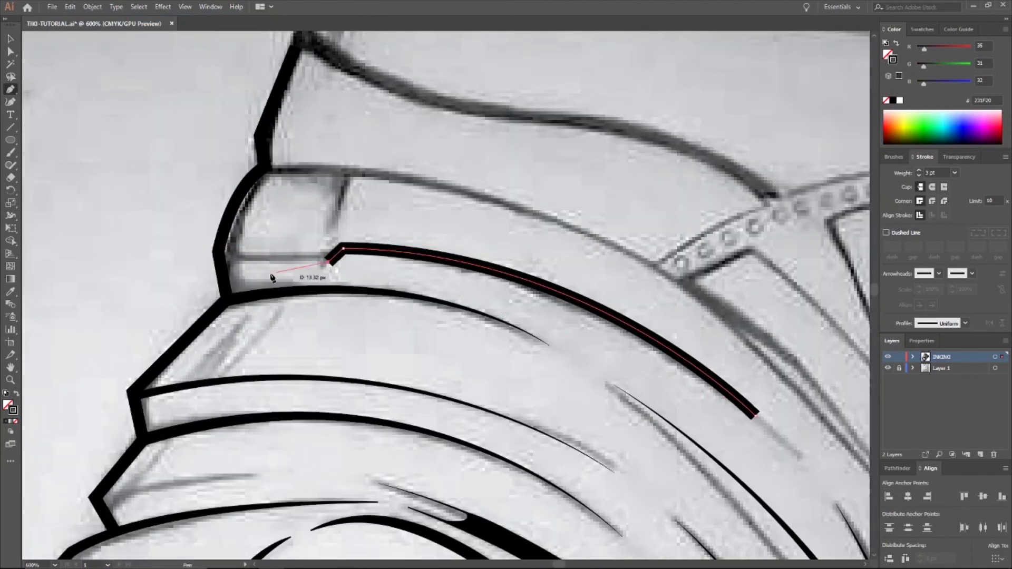
key("ctrl+shift+a")
scroll(650, 419, "down", 7)
scroll(712, 477, "up", 5)
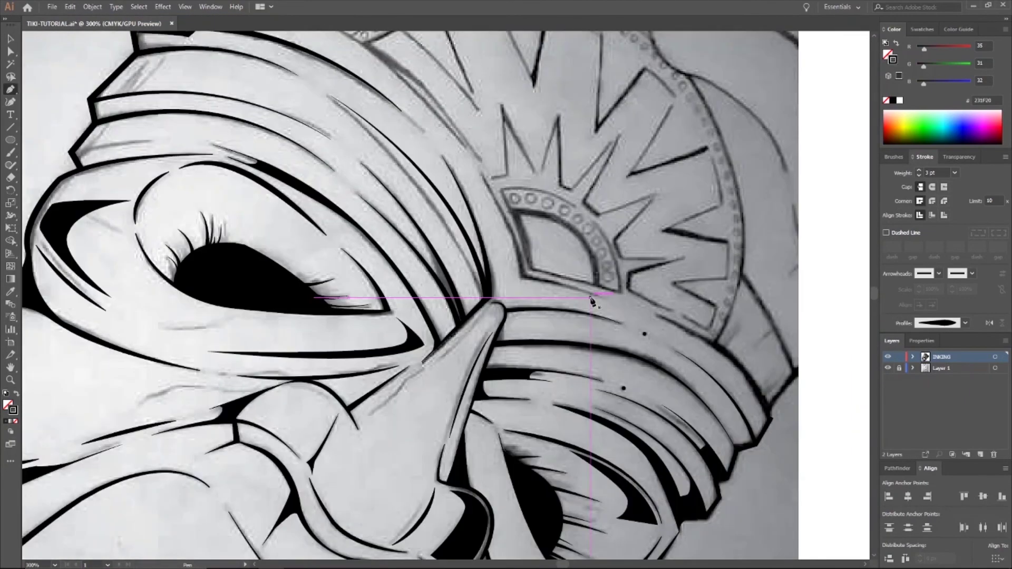
Step: Trace the sunburst's zigzag rays with tapered strokes and draw a 2 pt ellipse around the forehead ornament
scroll(542, 294, "up", 2)
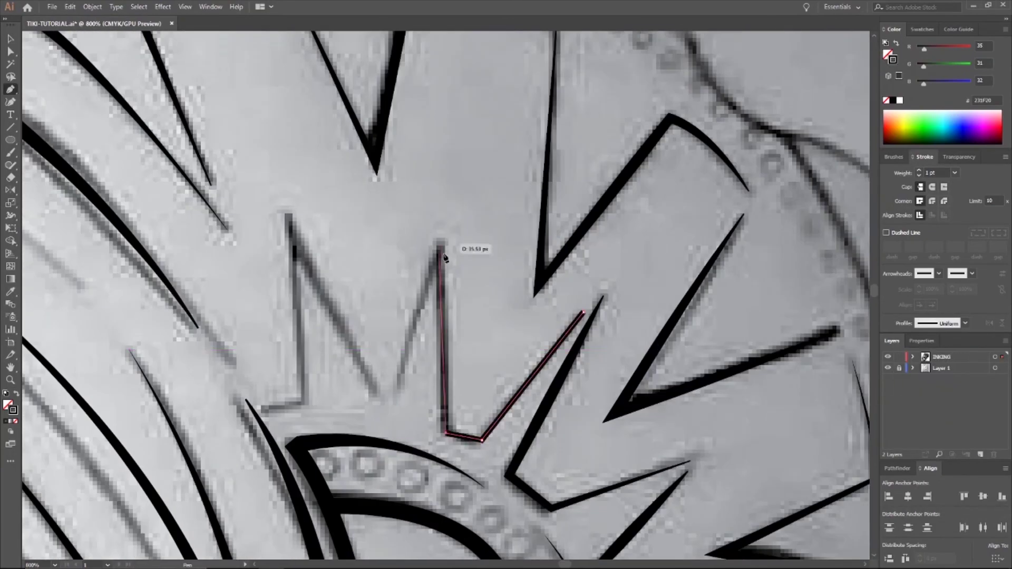
scroll(441, 269, "up", 1)
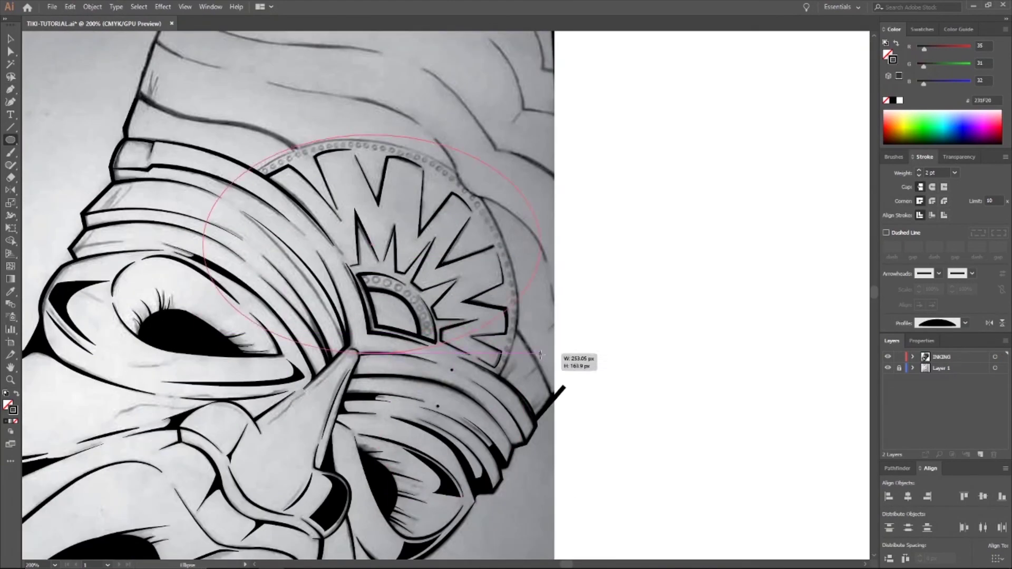
mouse_move(540, 355)
left_mouse_down()
mouse_move(583, 226)
mouse_move(592, 271)
mouse_move(583, 266)
left_mouse_up()
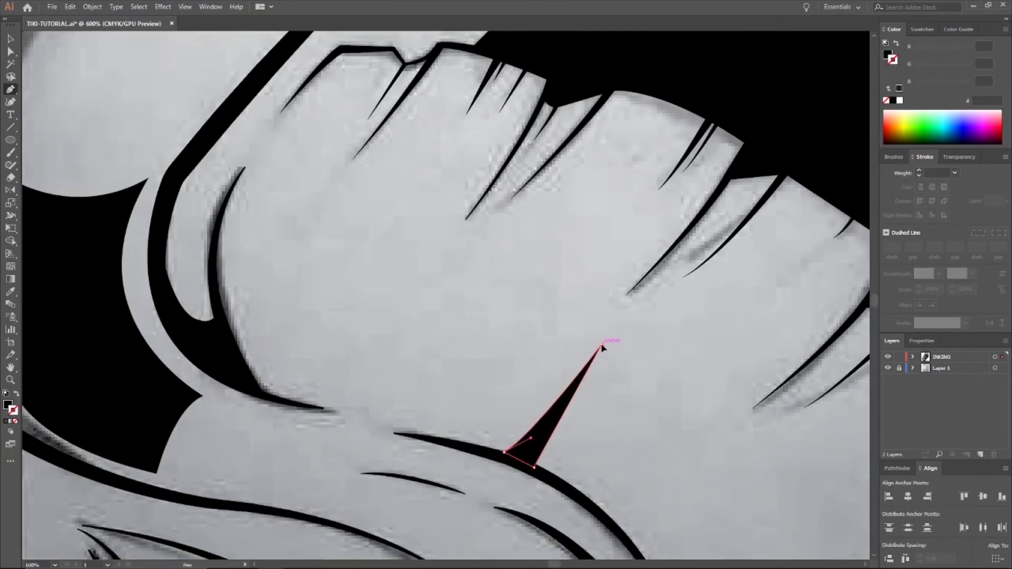
Step: Draw a tapered solid black spike rising from the lower lip line below the teeth
left_click(602, 345)
scroll(609, 317, "down", 3)
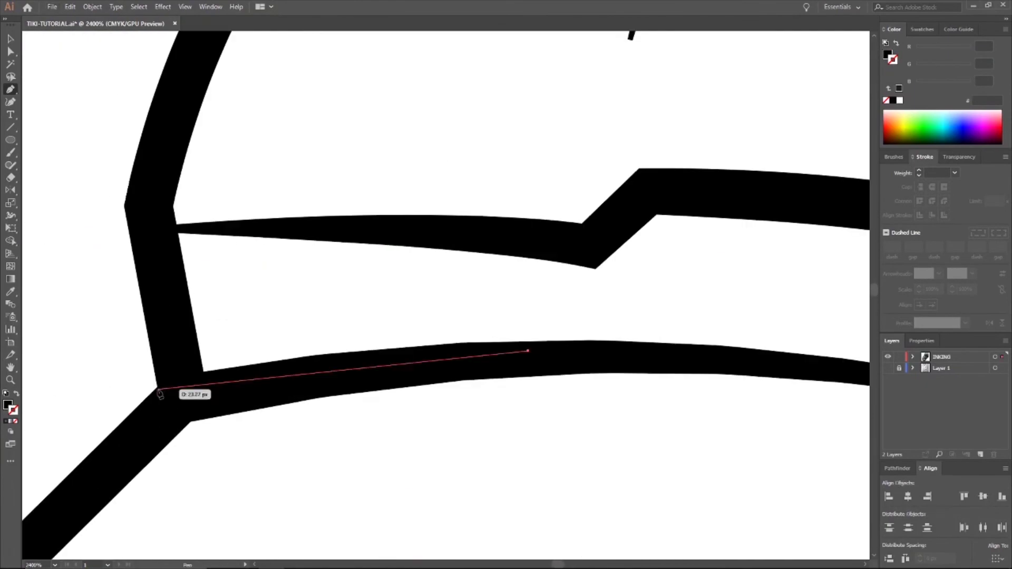
Step: Fill the outer end of the headdress strip between the notched line and the fold below it with a solid black shape
left_click(182, 397)
left_click(148, 206)
left_click_drag(573, 229, 743, 277)
left_click(573, 228)
left_click(314, 228)
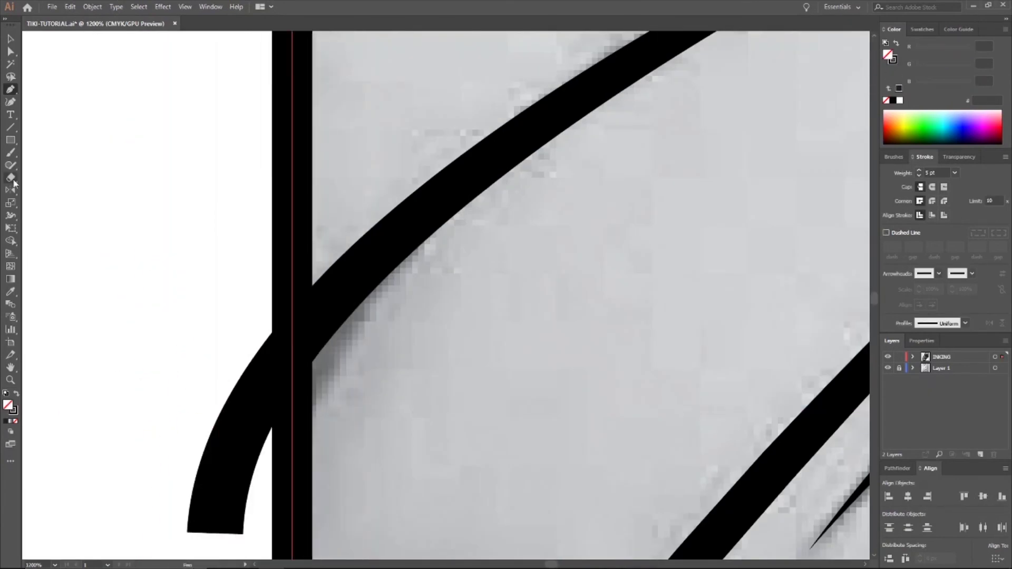
Step: Cut the jaw outline where it crosses the rectangular border and trim the end sticking out beyond it
left_click(14, 181)
scroll(197, 410, "down", 3)
left_click_drag(190, 351, 188, 348)
left_click(606, 303)
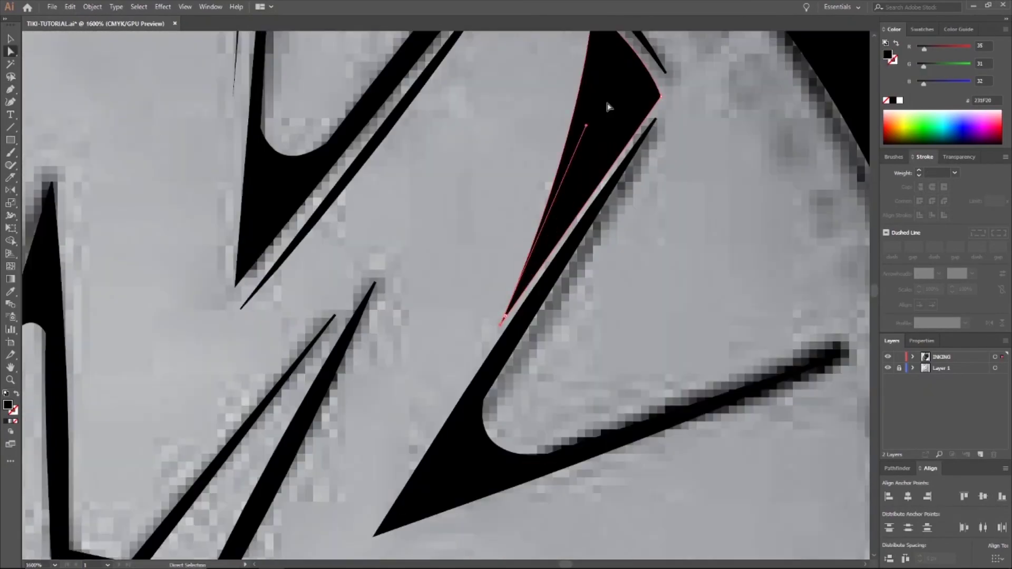
Step: Reshape the black fill beside the sunburst ray into a thin tapered sliver following the ray's edge
left_click_drag(608, 107, 631, 100)
key("ctrl+shift+a")
scroll(606, 213, "down", 2)
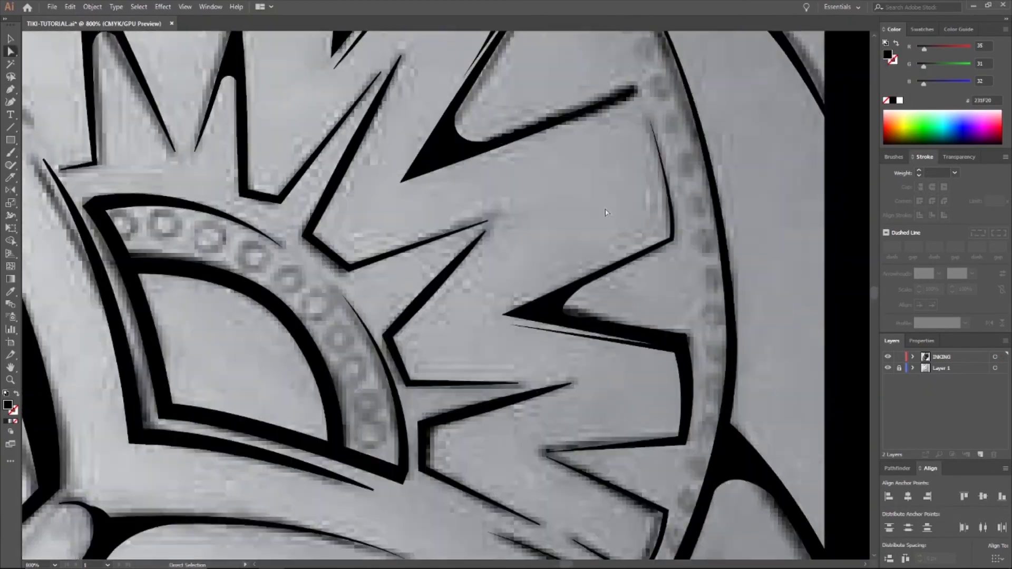
Step: Add thin tapered black accents along the edges of the sunburst's remaining rays
left_click(561, 285)
left_click(656, 170)
scroll(434, 195, "down", 2)
scroll(434, 192, "up", 1)
left_click(391, 141)
scroll(445, 306, "down", 4)
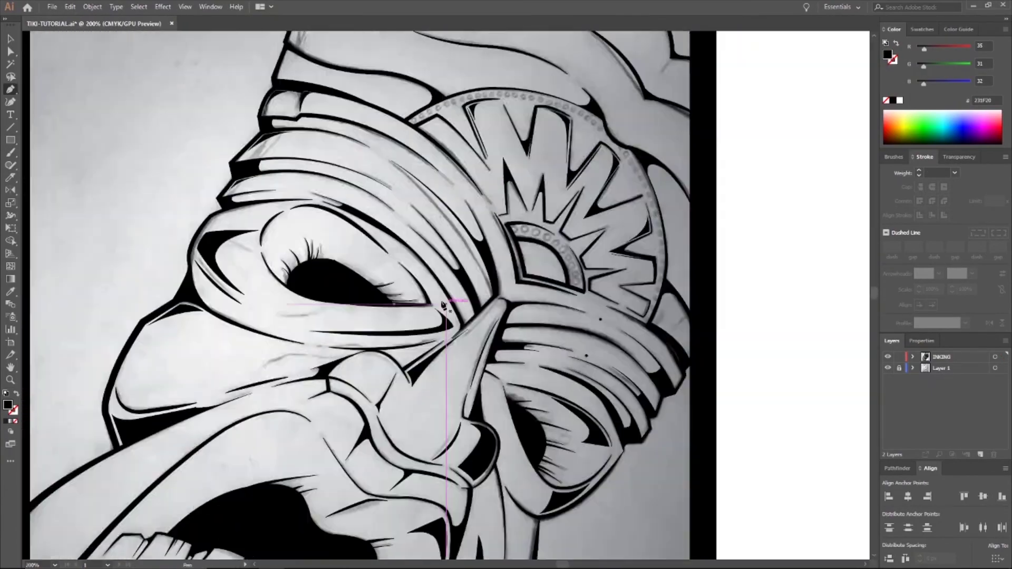
Step: Hide the sketch layer and fill the gaps between the headdress folds near the upper-right border with curved solid black shapes
left_click(888, 368)
scroll(580, 211, "up", 2)
scroll(579, 208, "up", 2)
left_click(748, 203)
left_click(690, 283)
left_click_drag(606, 160, 578, 140)
scroll(635, 192, "up", 4)
left_click_drag(718, 348, 705, 277)
left_click_drag(744, 474, 740, 531)
key("ctrl+shift+a")
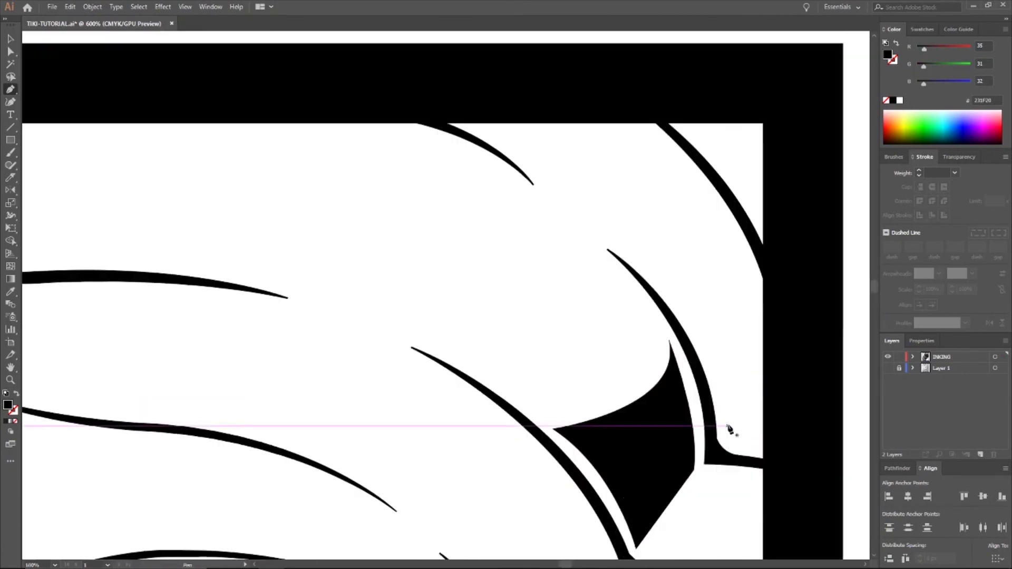
Step: Add a solid black shadow along the headdress fold just above the sunburst
scroll(606, 245, "down", 4)
scroll(647, 327, "up", 2)
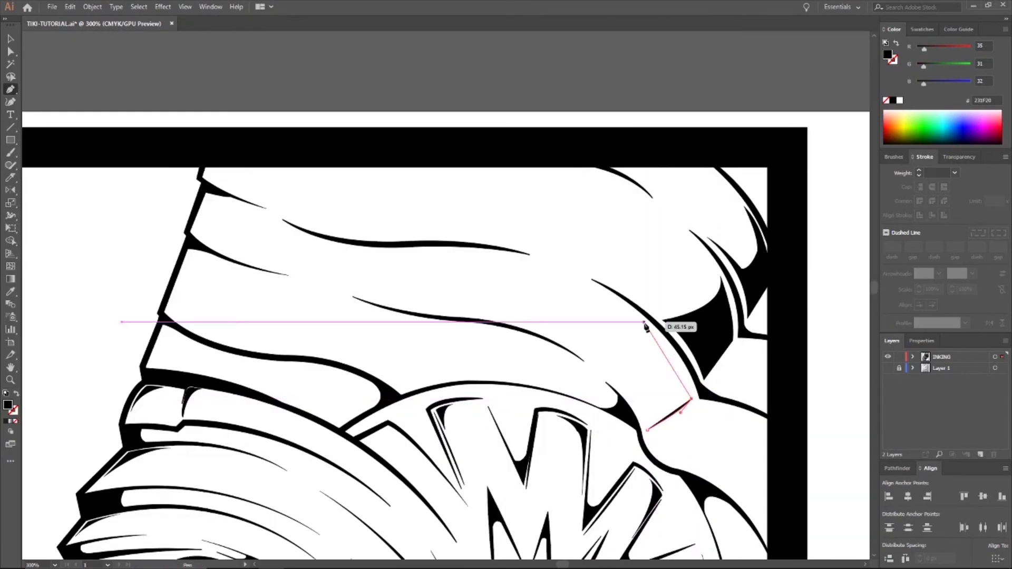
scroll(647, 413, "down", 5)
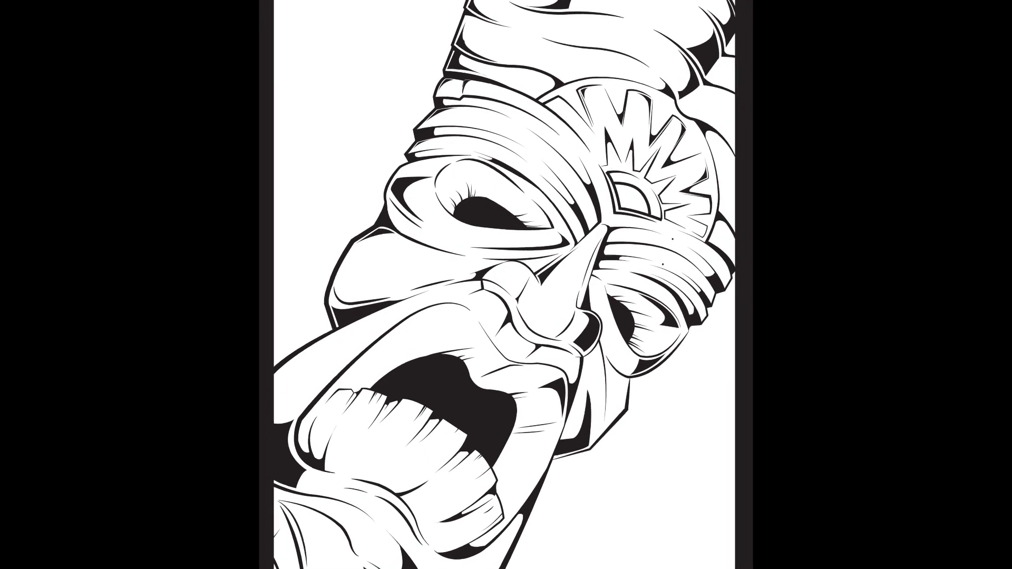